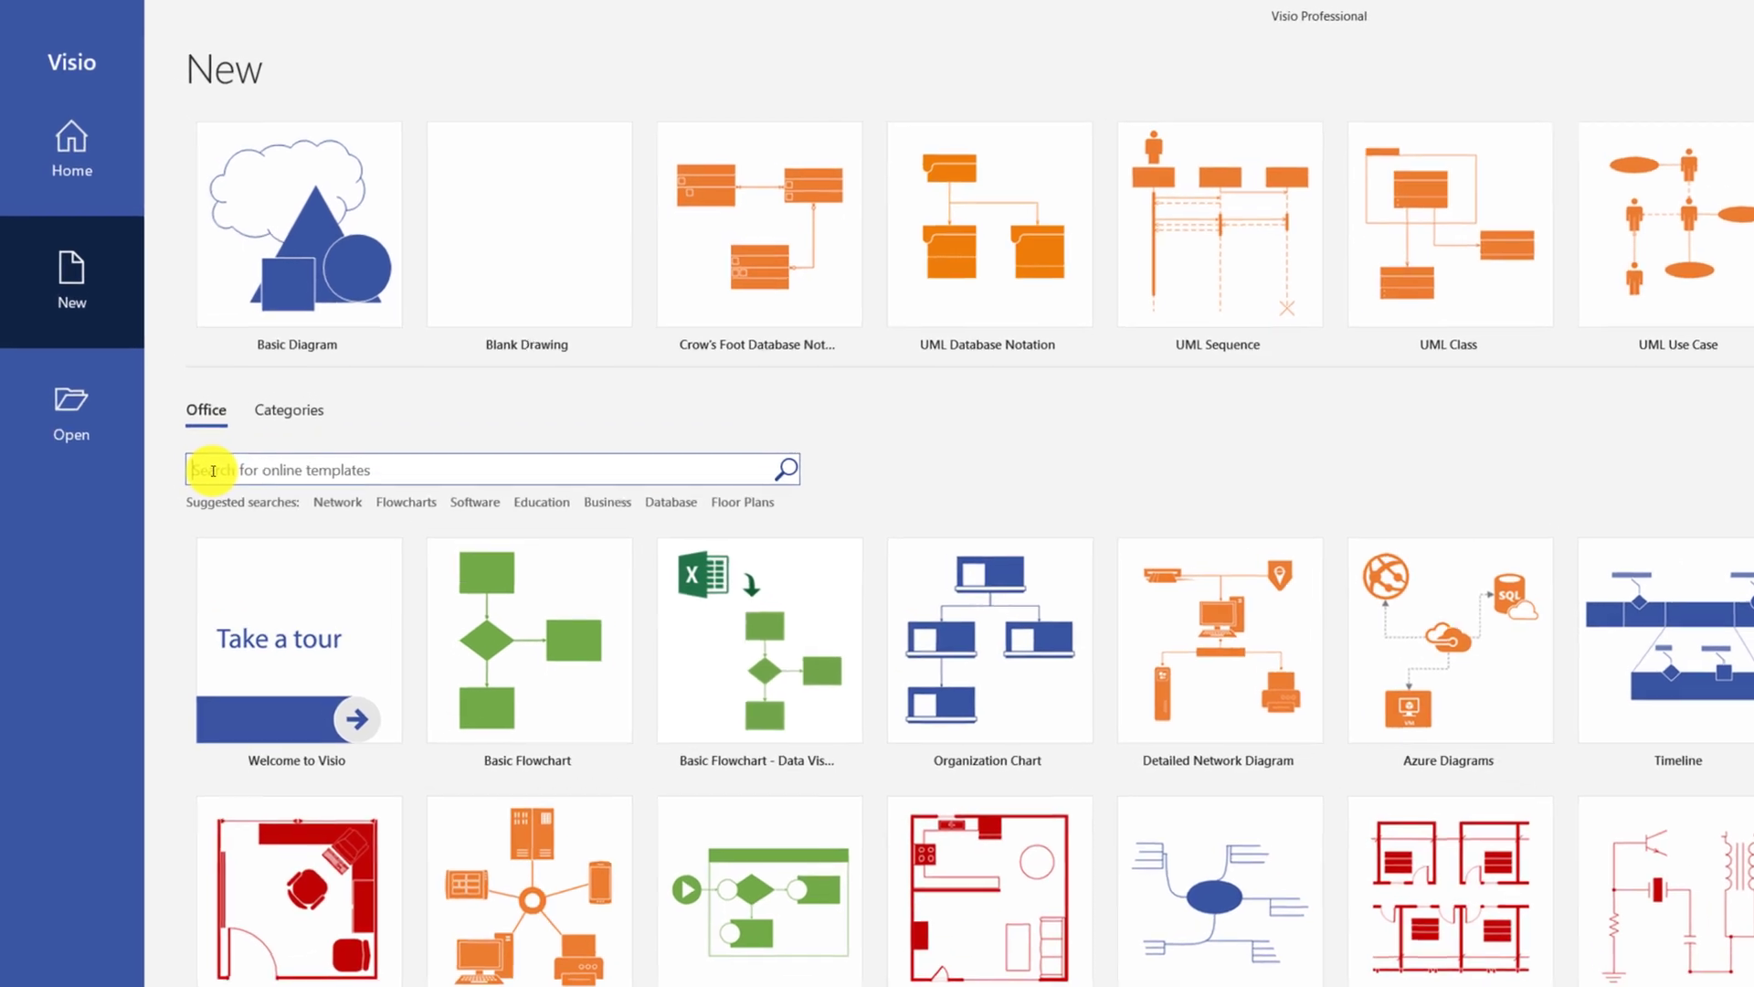
Step: Search the templates for "database" and create a drawing from the Crow's Foot Database Notation template
text(database)
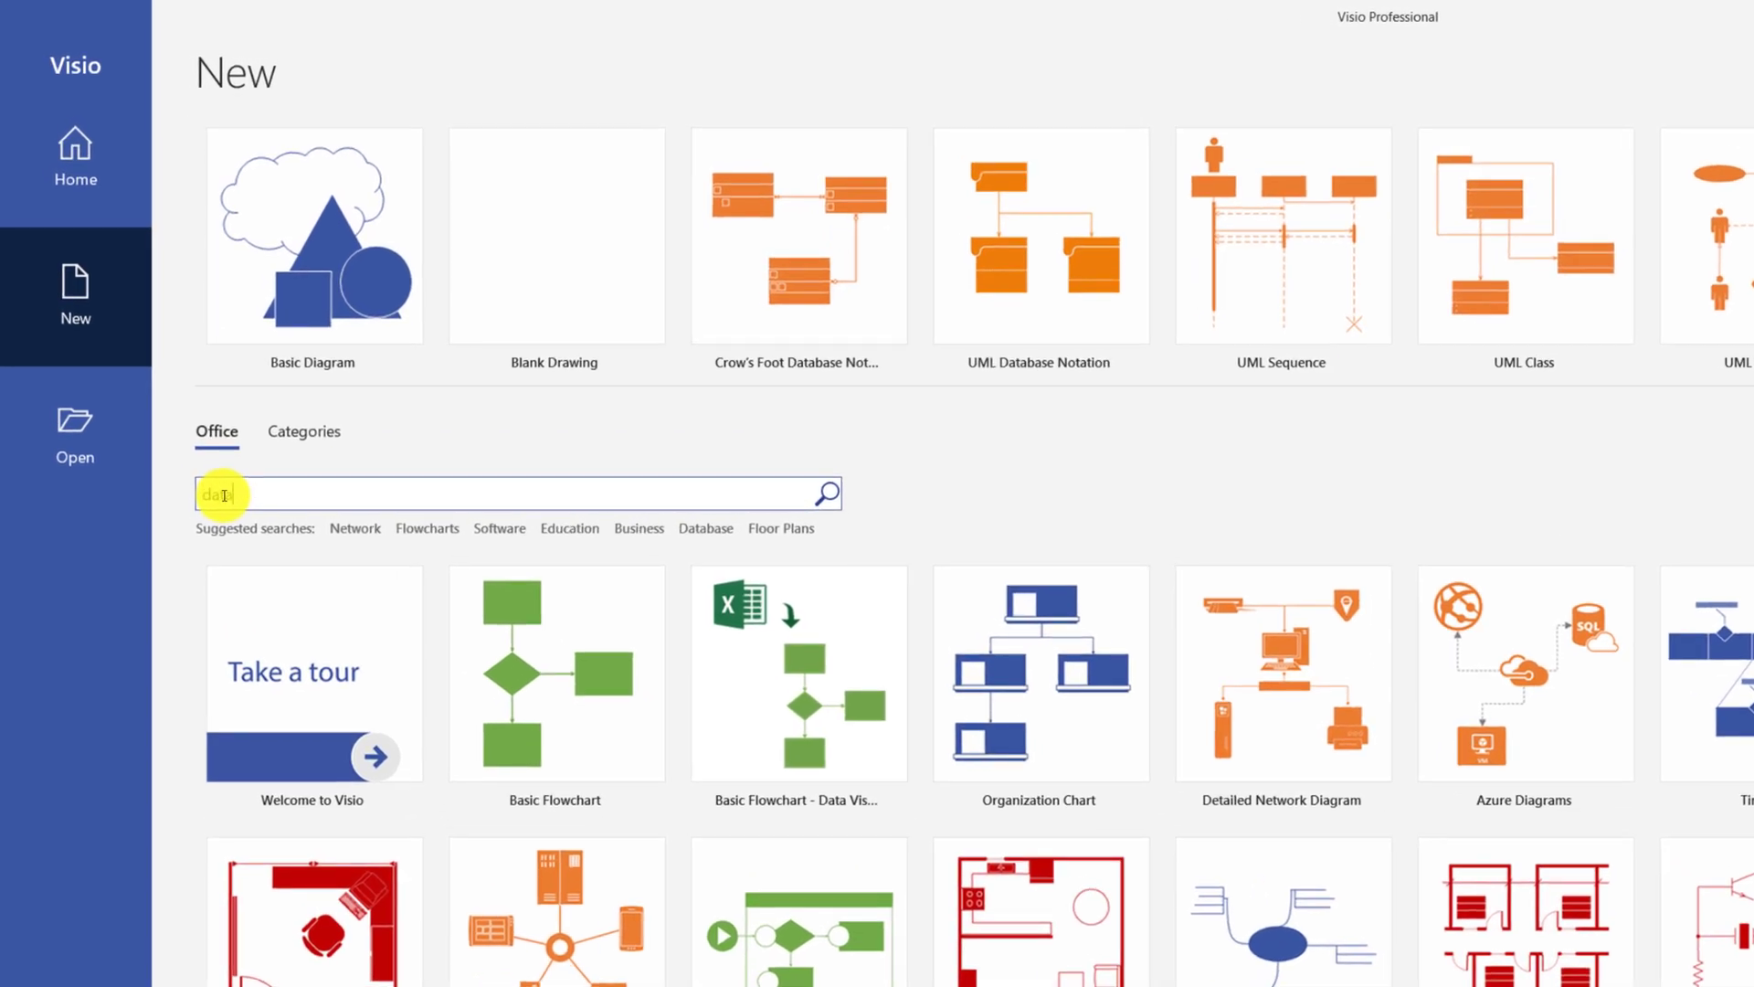
key(Return)
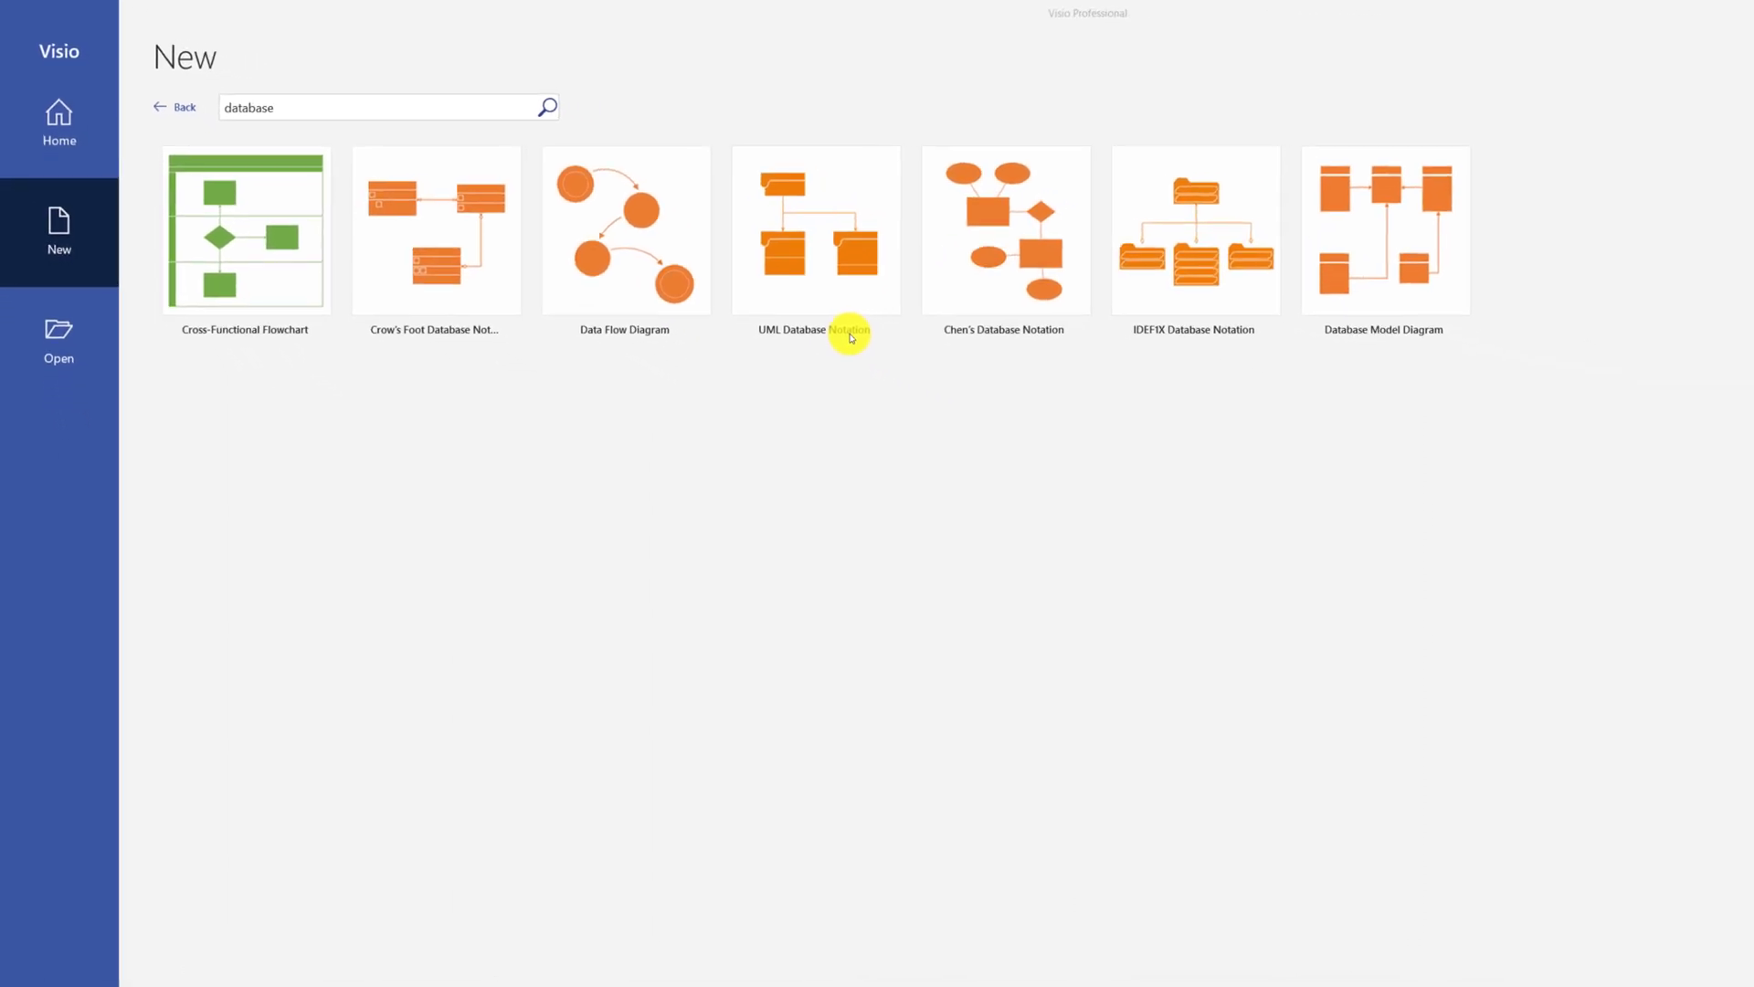
click(357, 274)
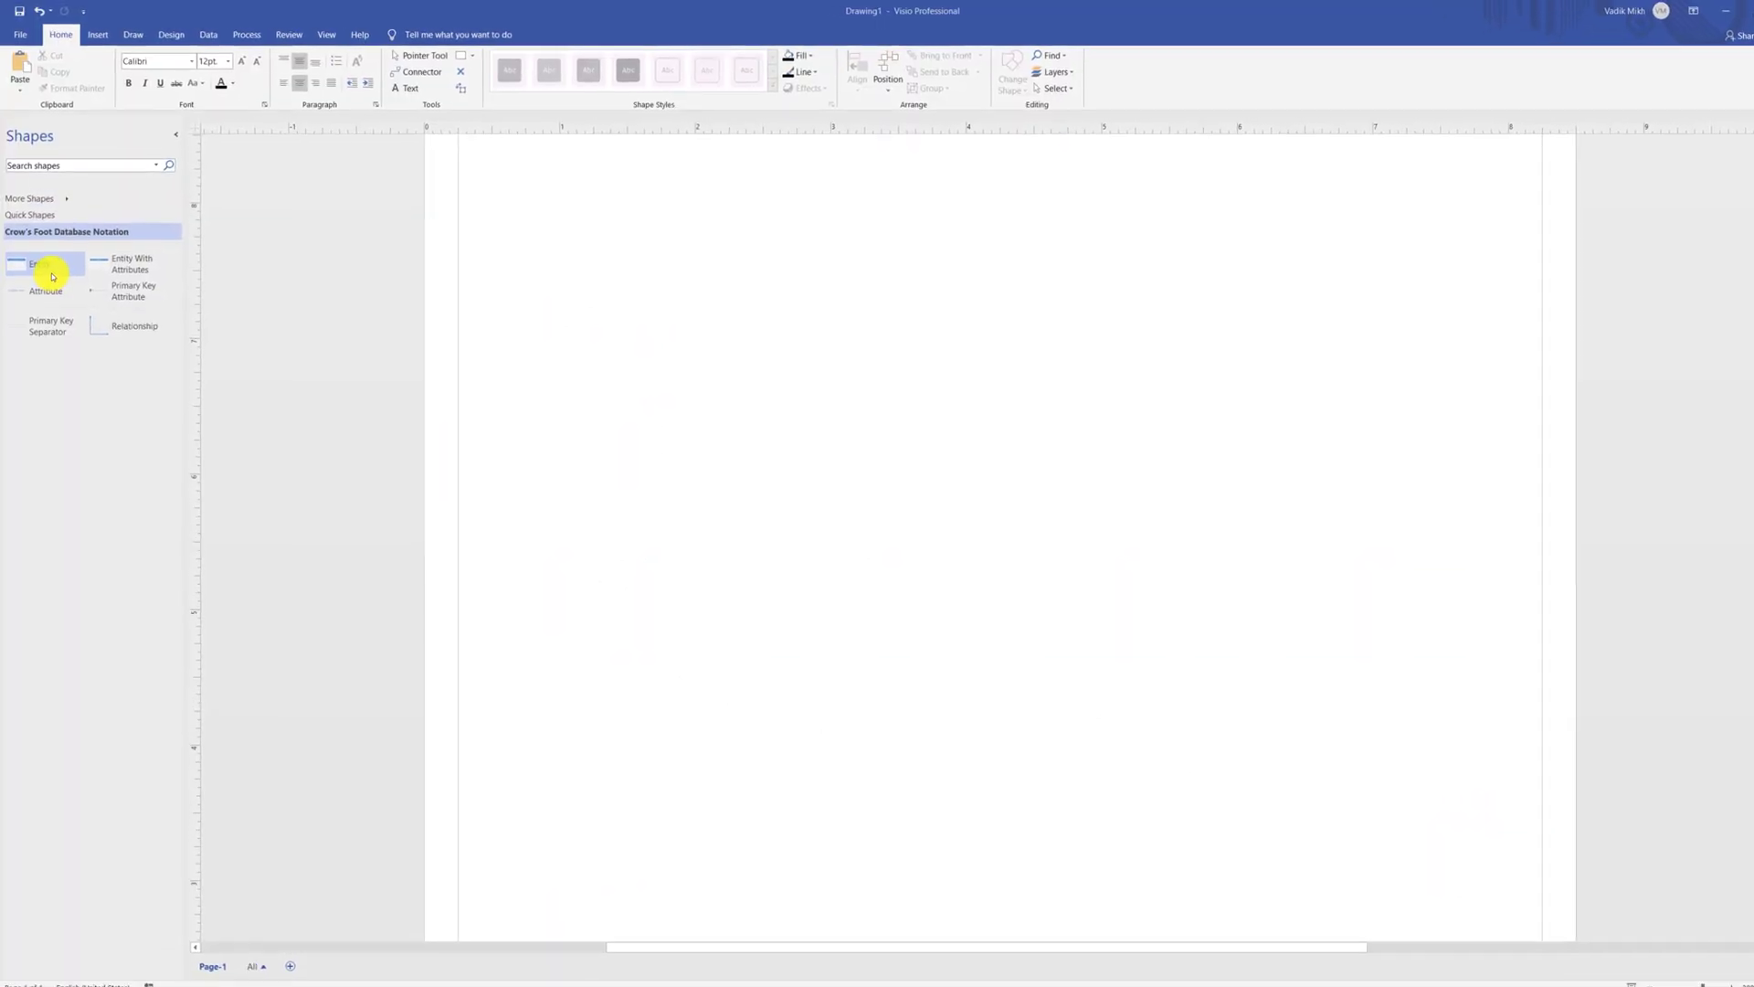
Step: Place an Entity shape and an Entity With Attributes shape side by side, and delete the Entity With Attributes
drag(52, 277, 821, 546)
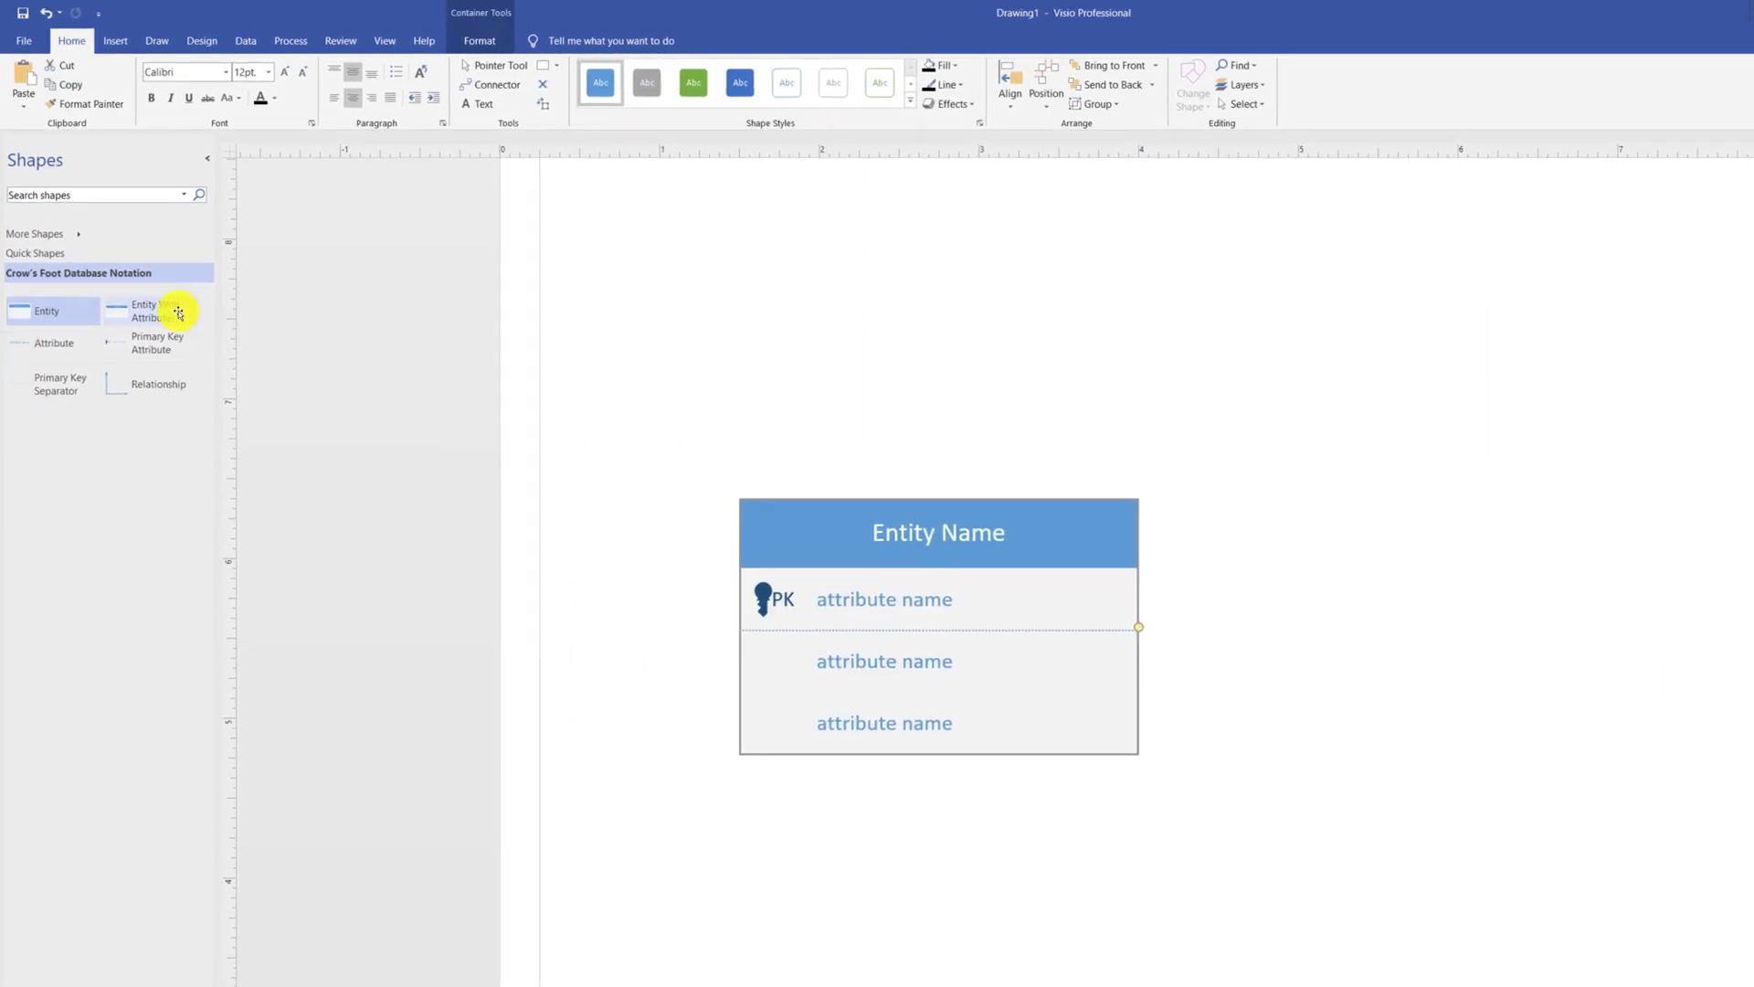
drag(169, 314, 1662, 732)
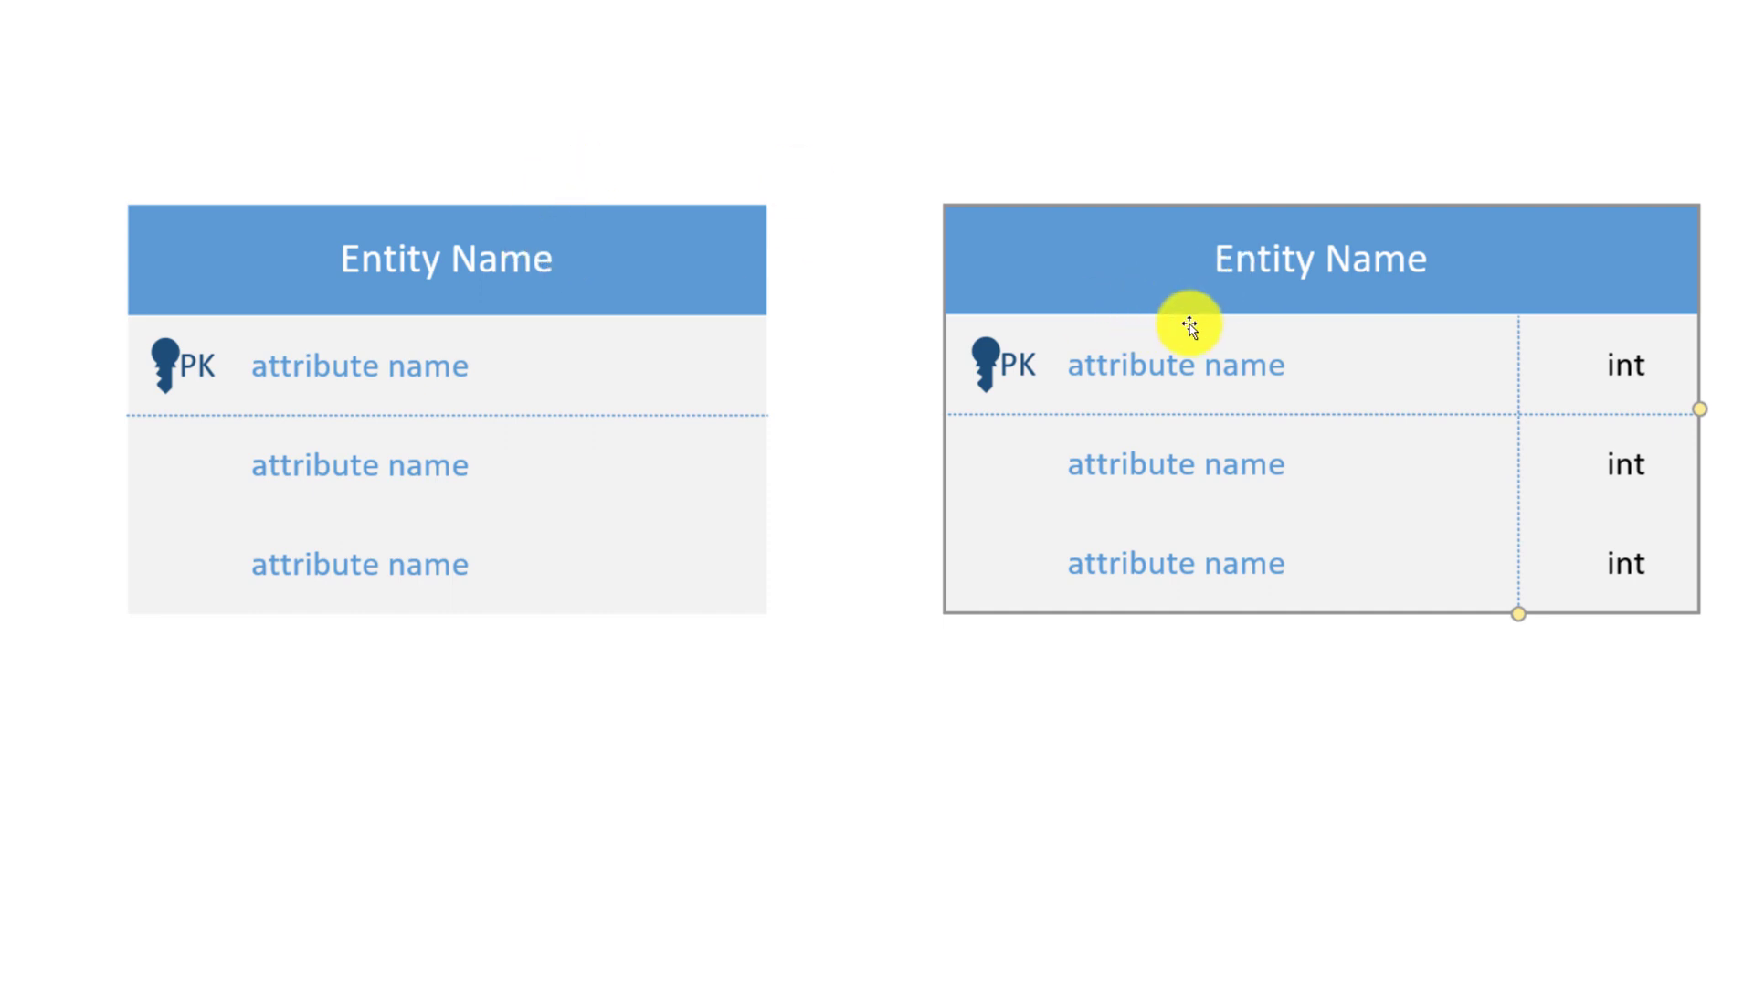
click(1208, 300)
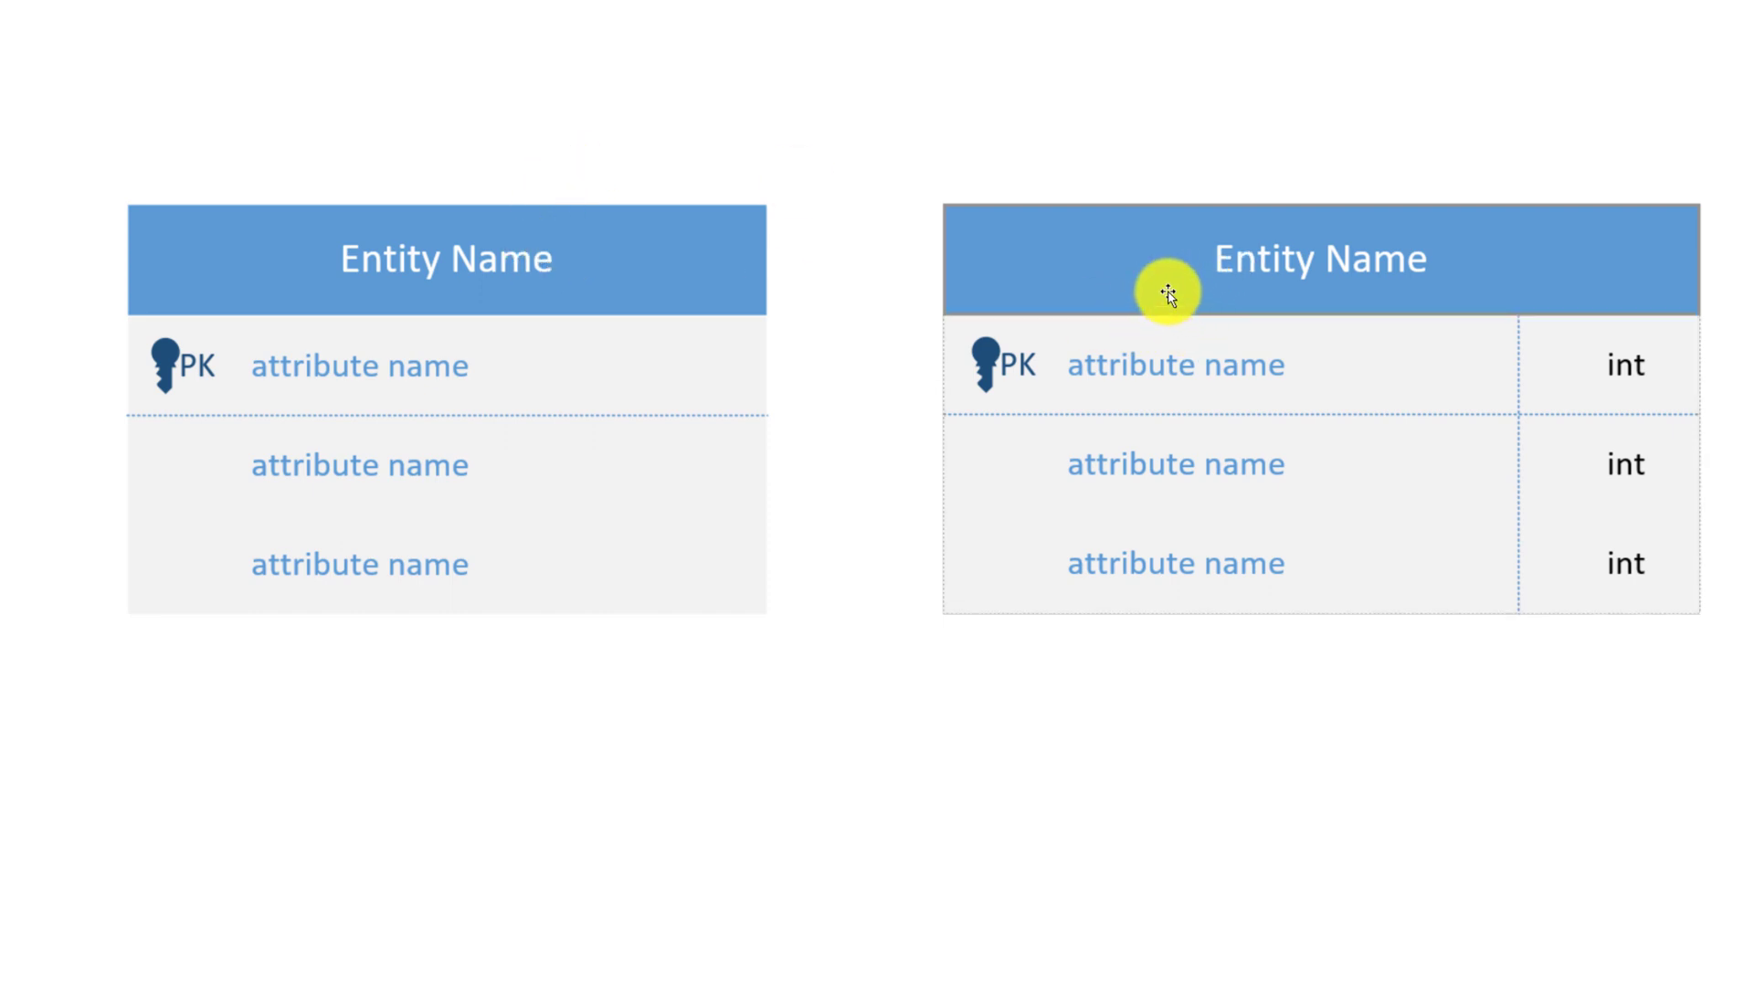
click(1168, 292)
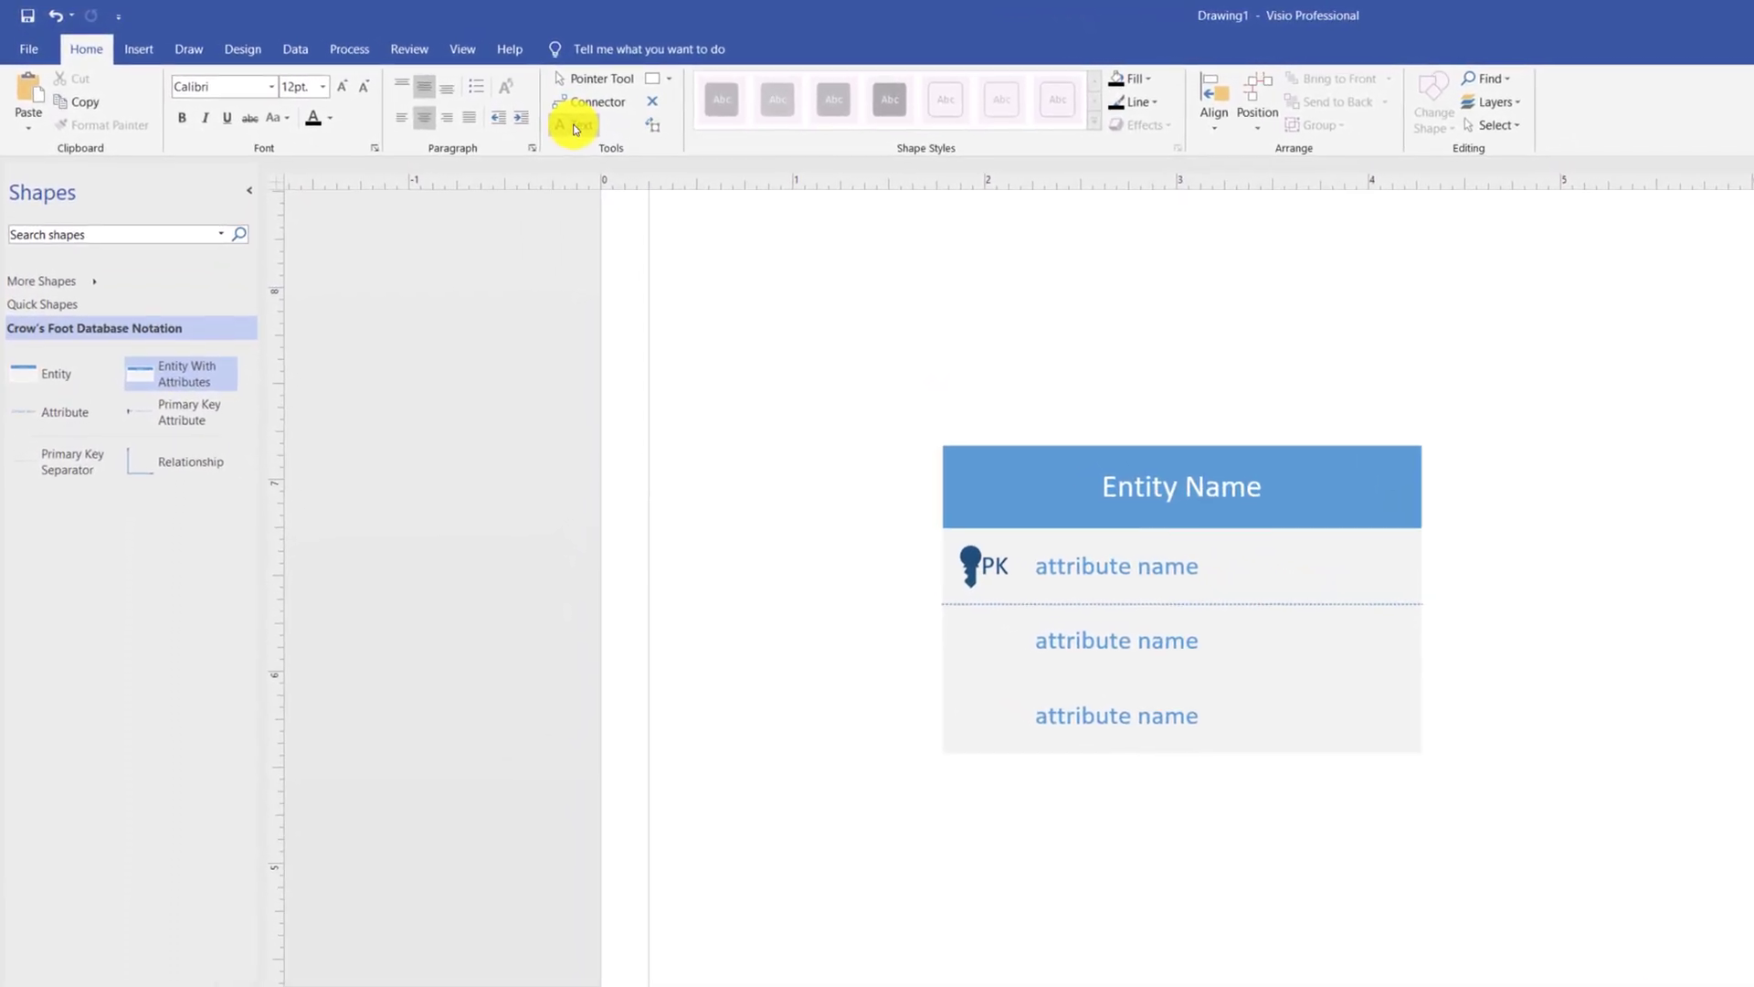
Step: Add the title text "Online Ecommerce Store ERD Diagram" above the entity
click(518, 116)
click(624, 223)
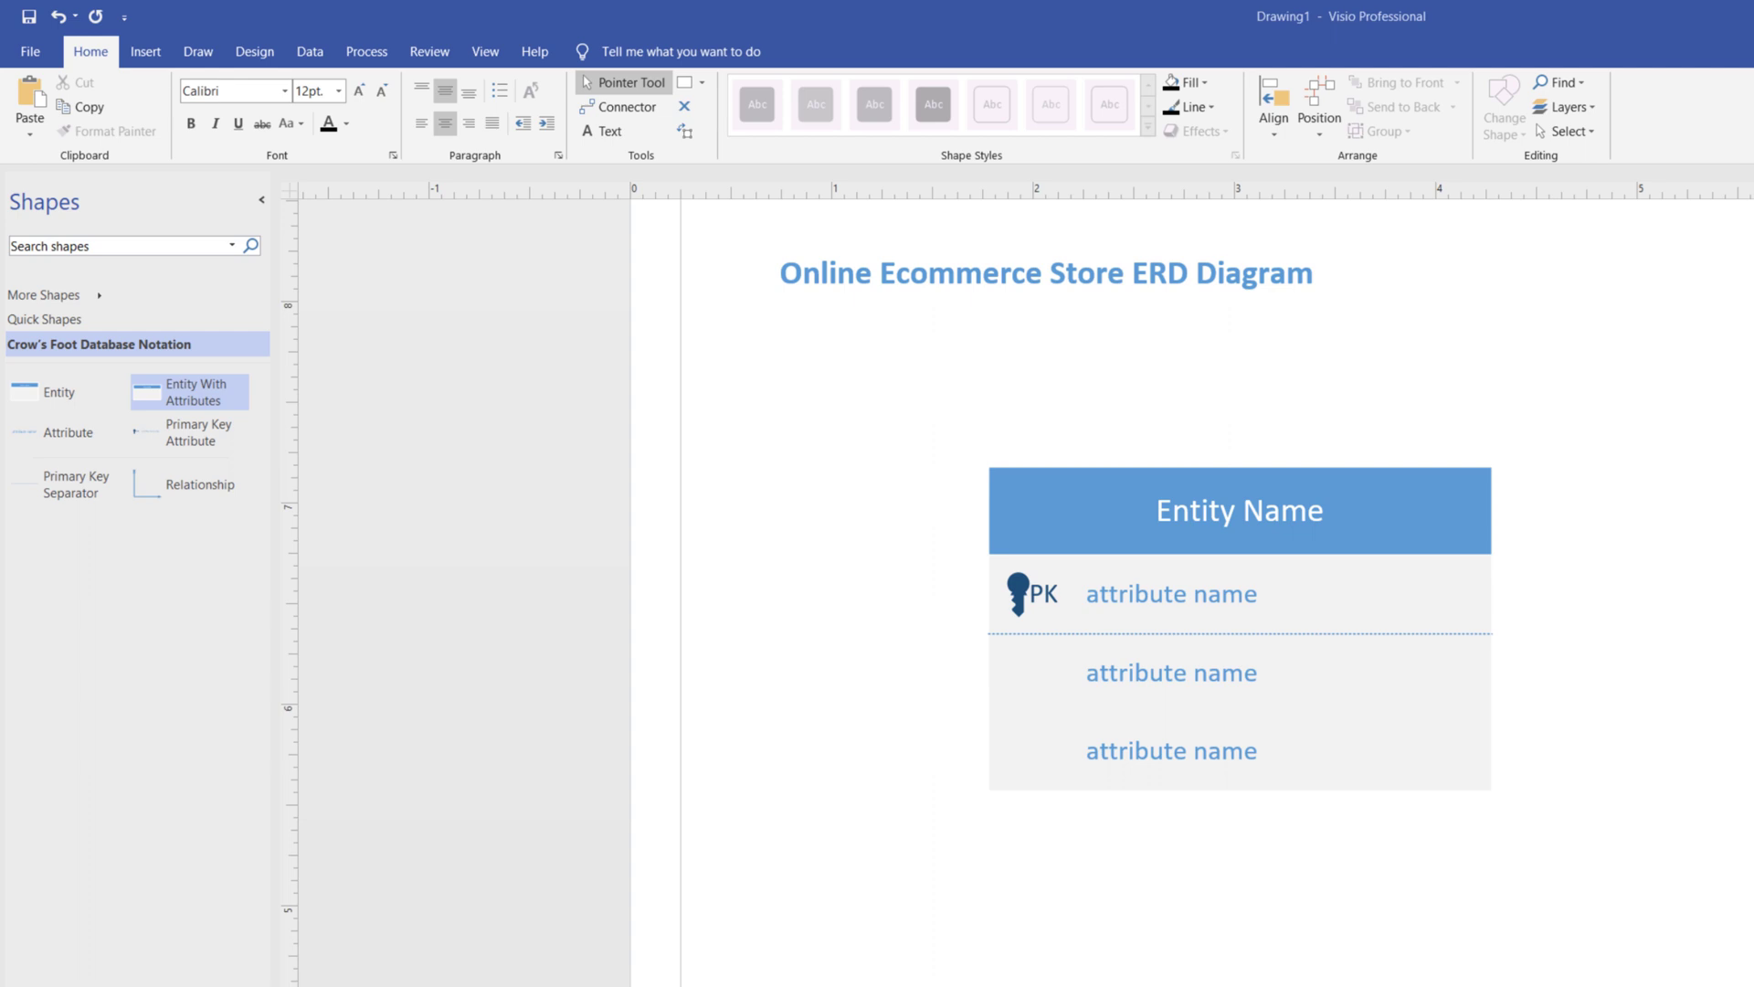
Step: Name the entity Customers and its primary key attribute Id
click(1207, 500)
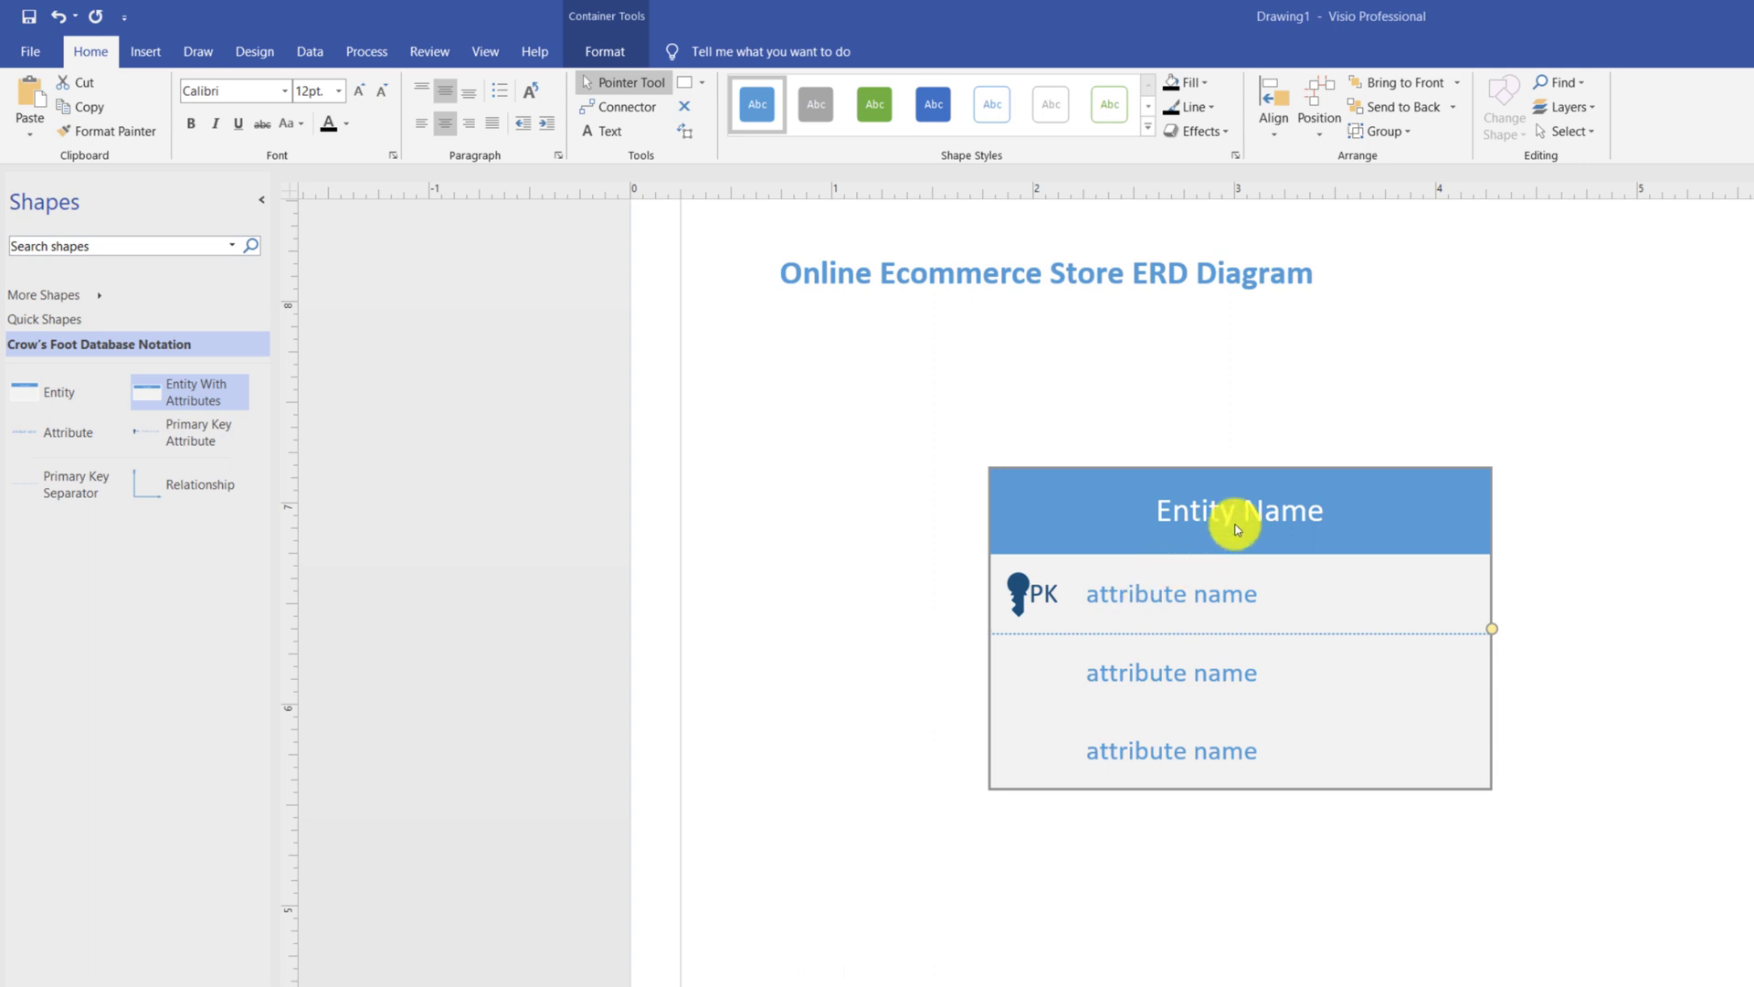
double_click(1247, 510)
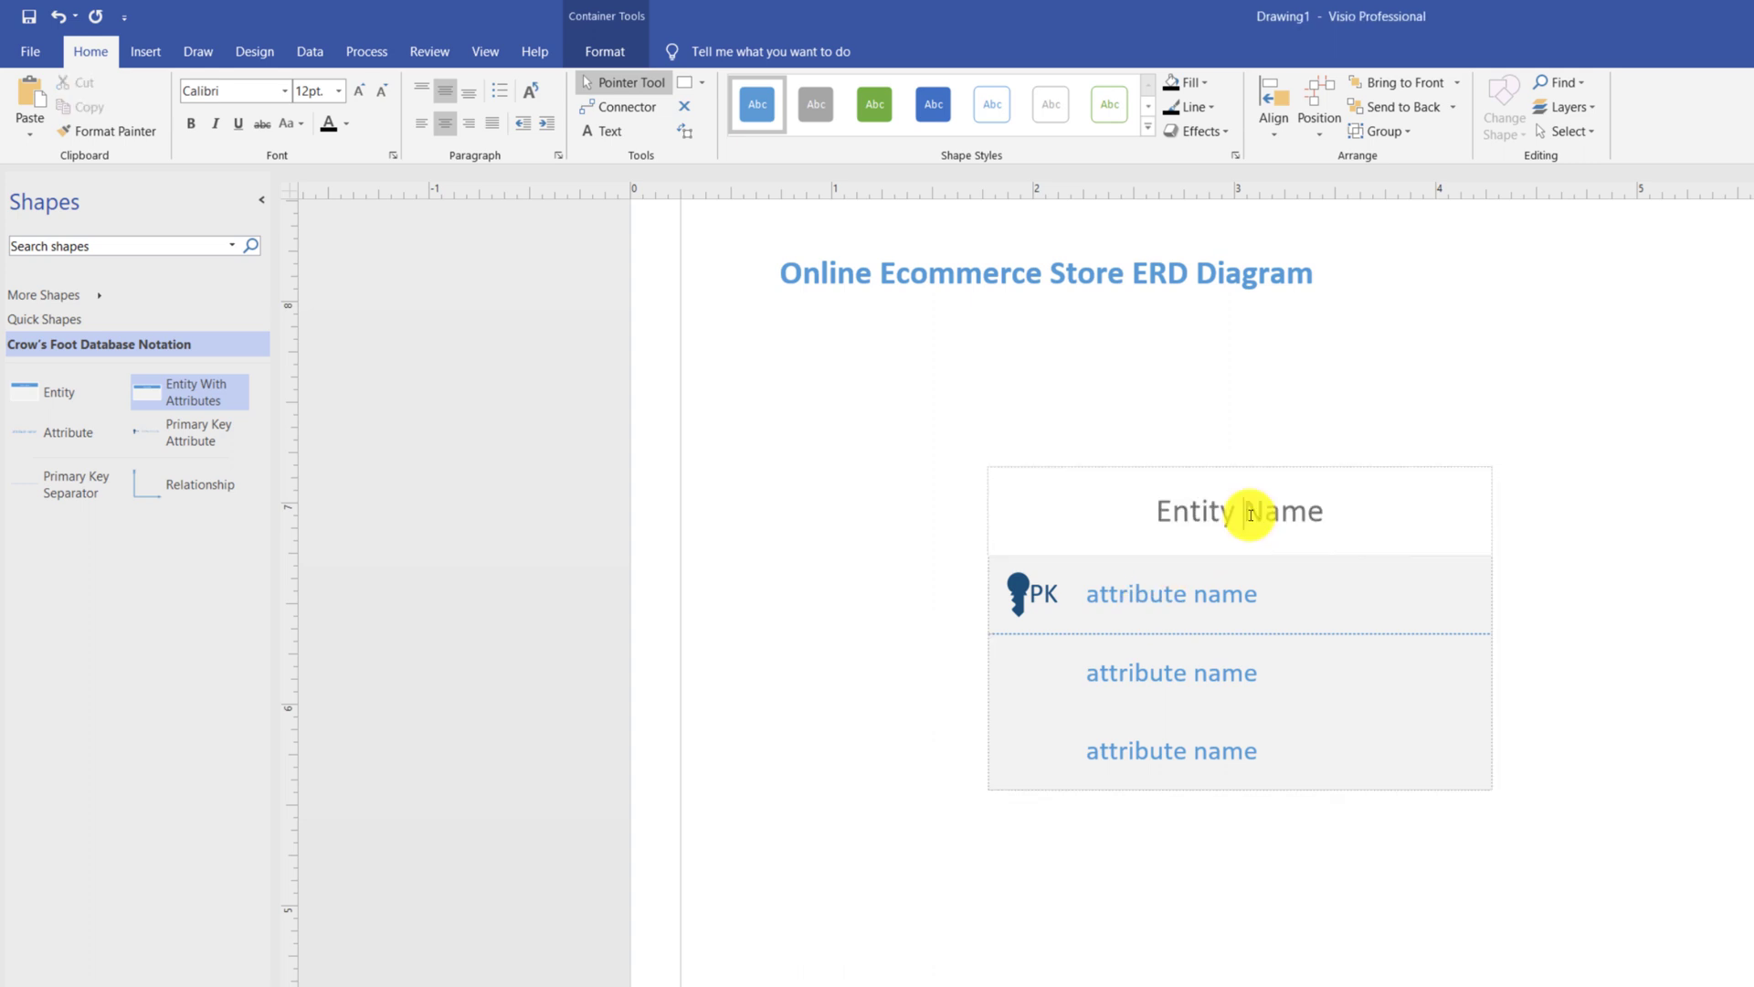
drag(1343, 509, 1126, 518)
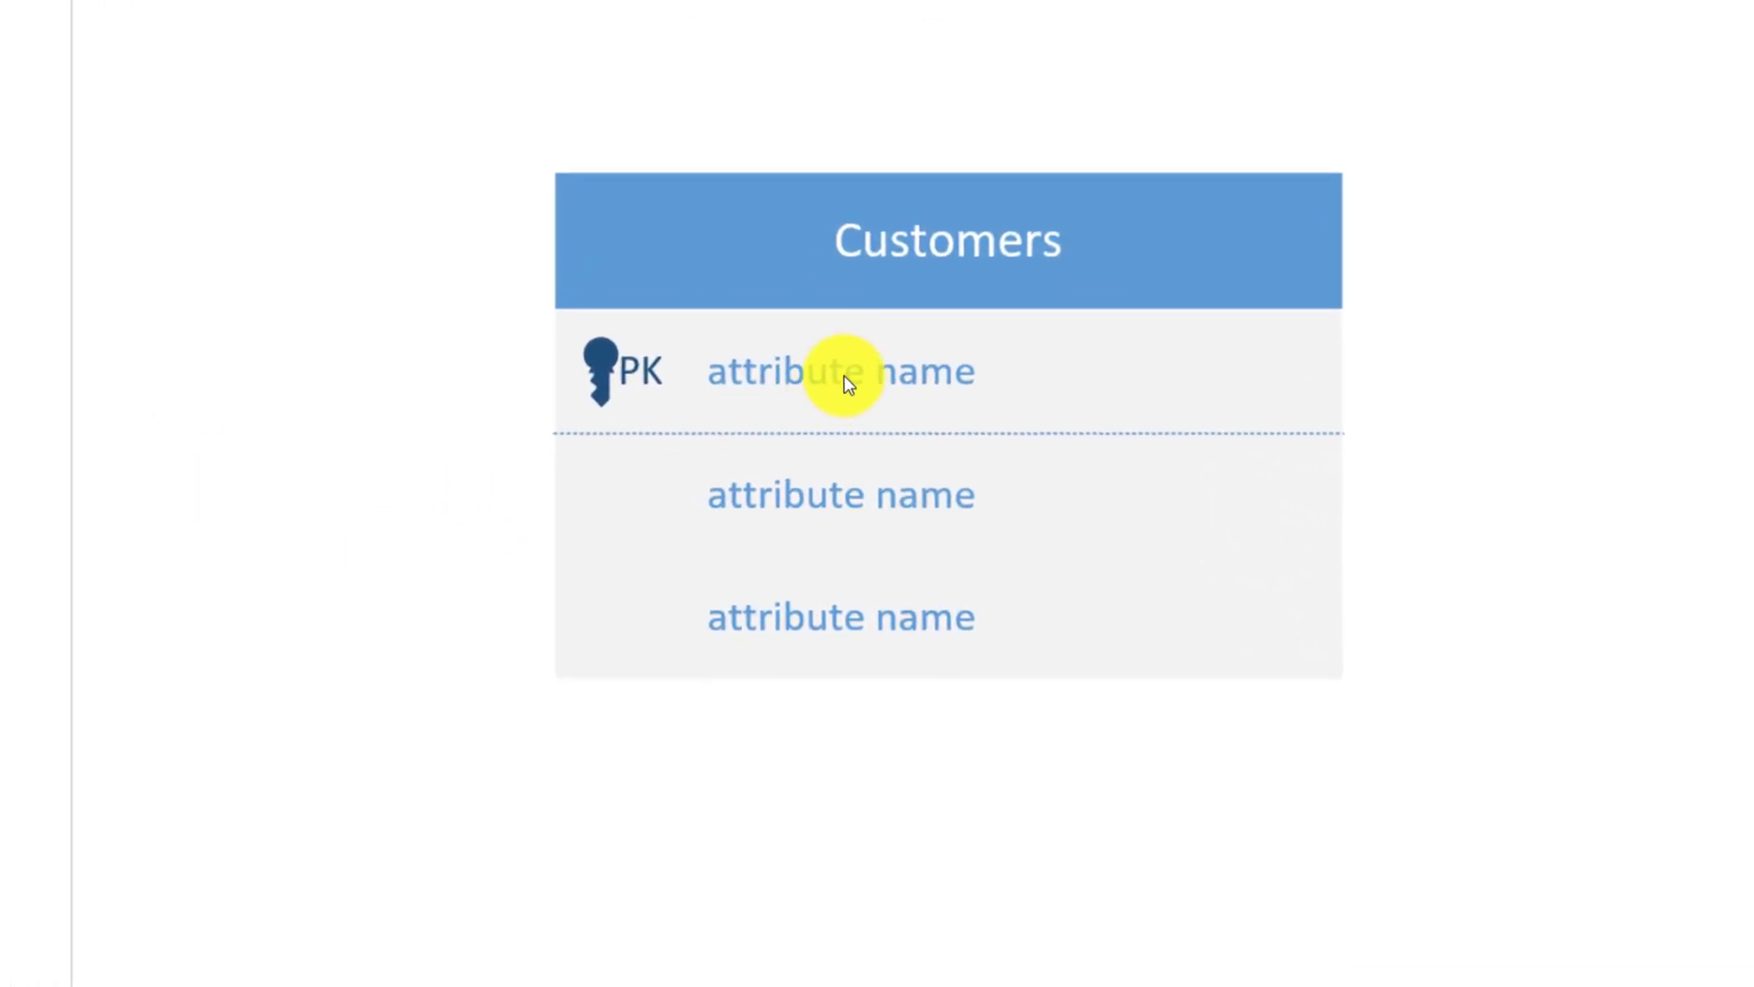
double_click(874, 369)
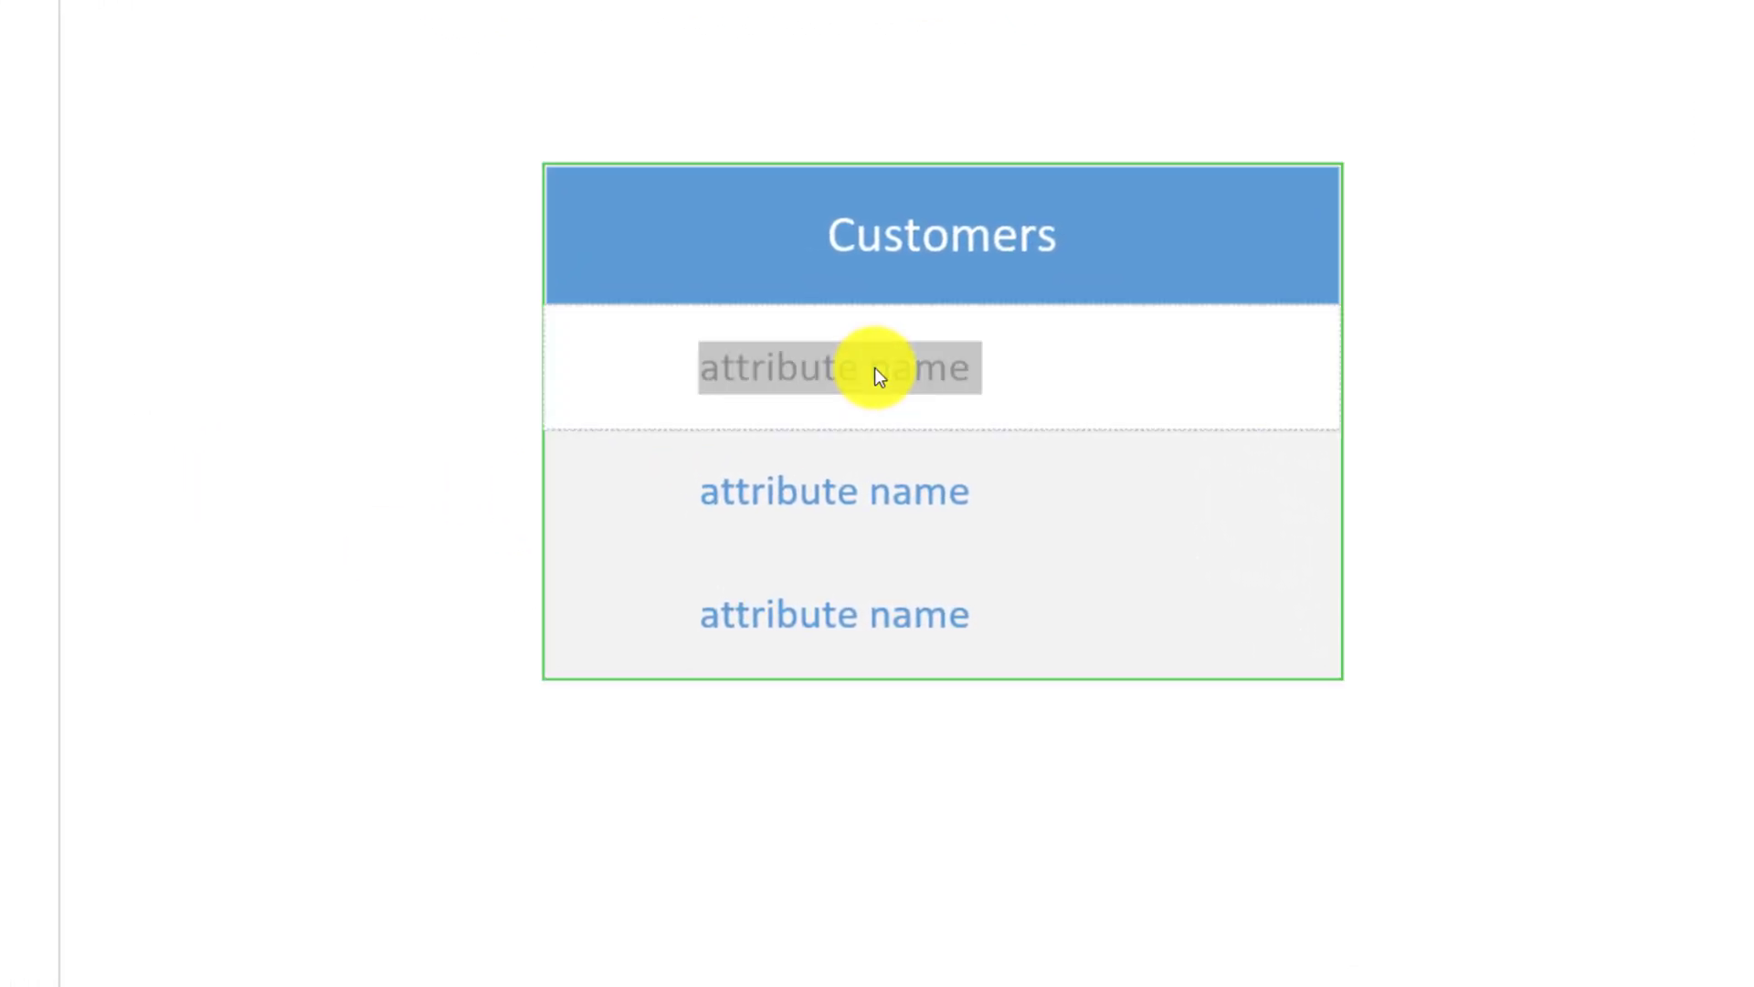
click(230, 426)
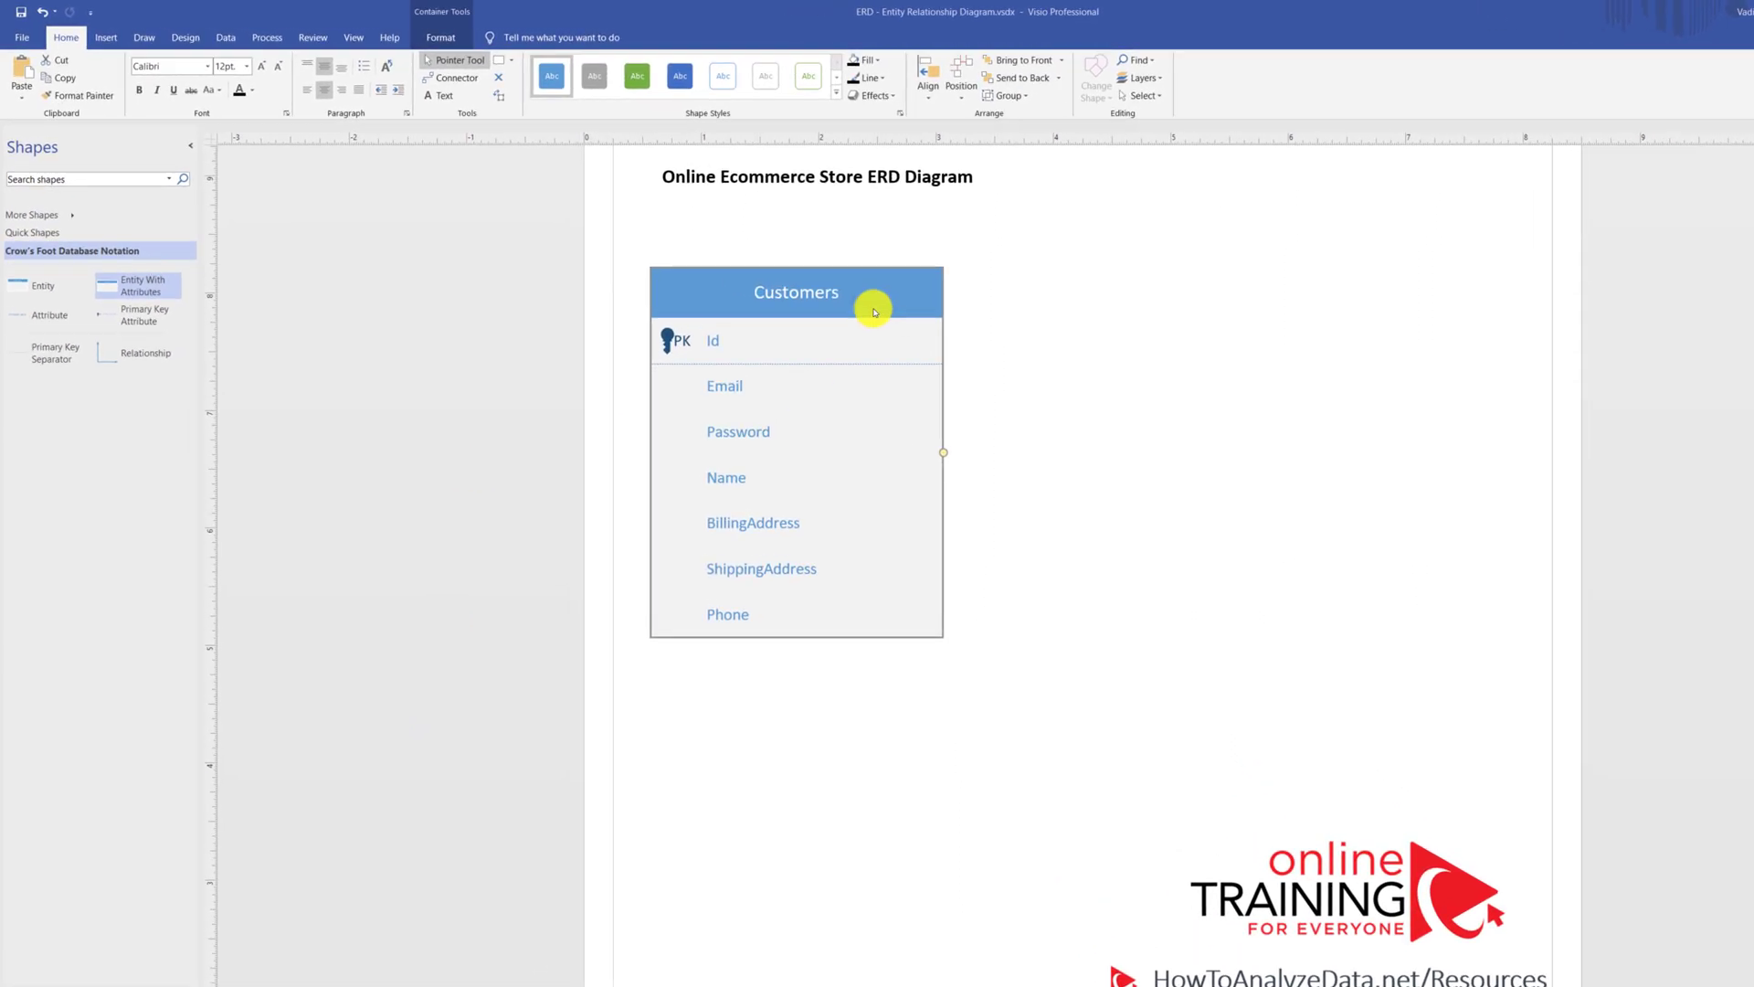
Step: Duplicate the Customers entity beside the original and rename the copy Orders
click(79, 91)
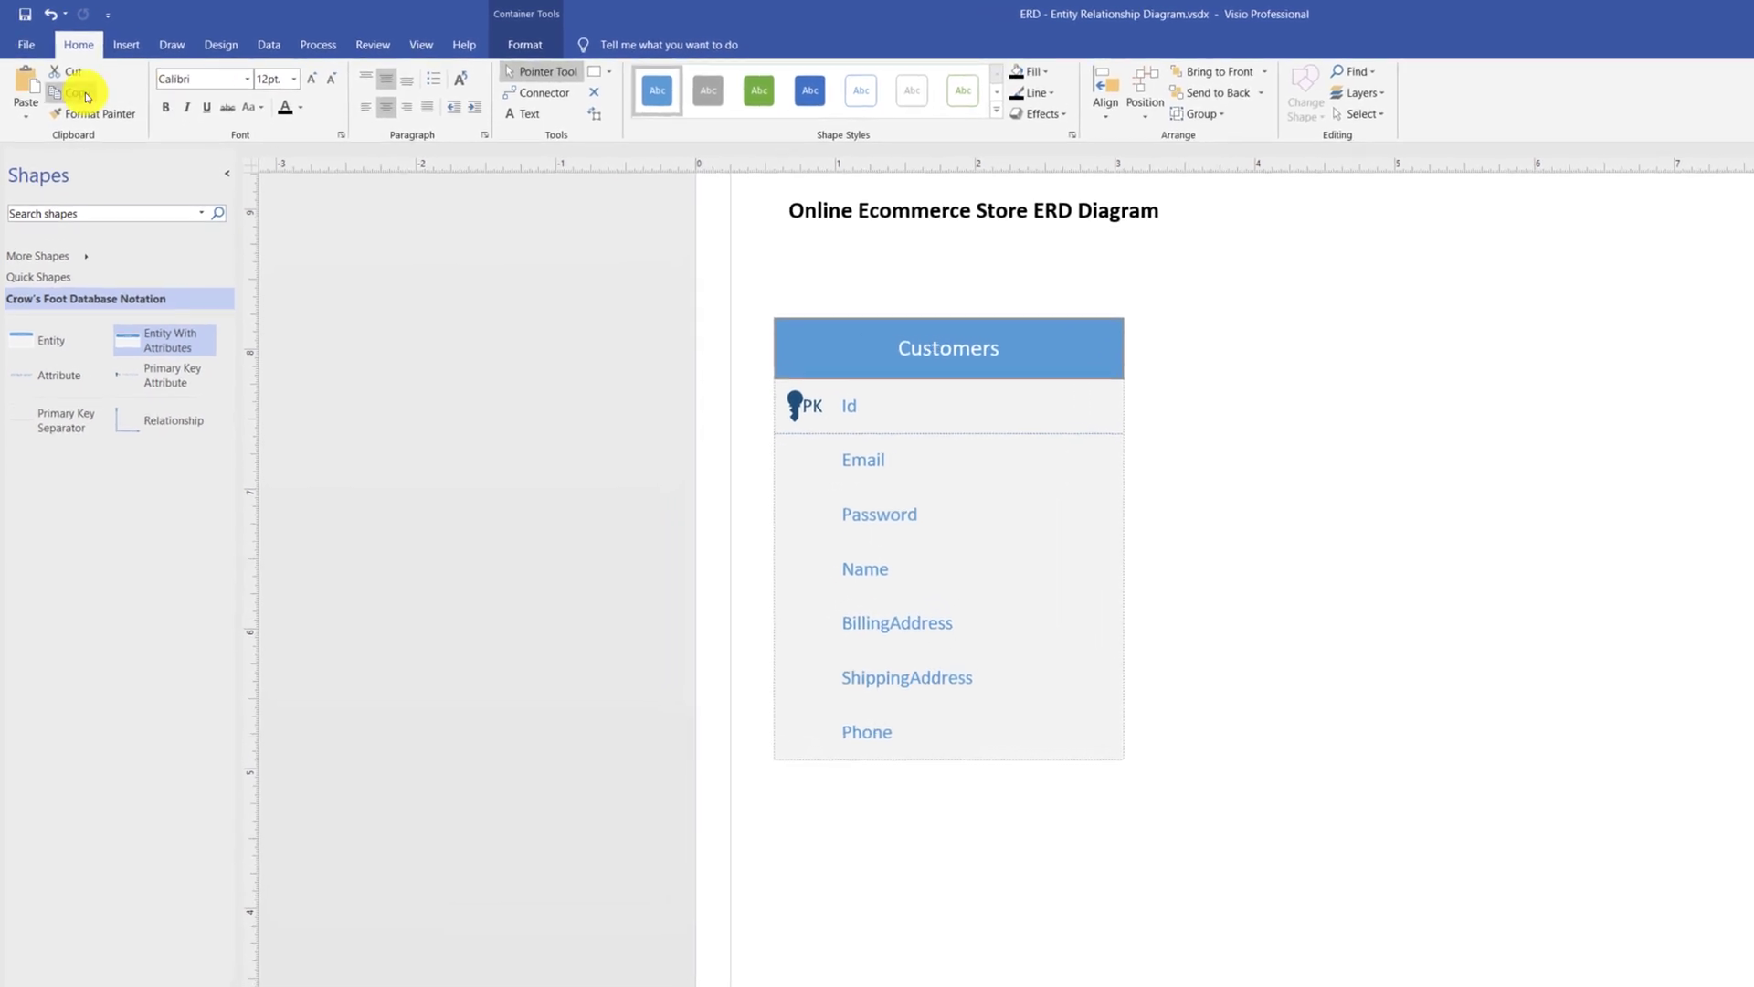
key(ctrl+v)
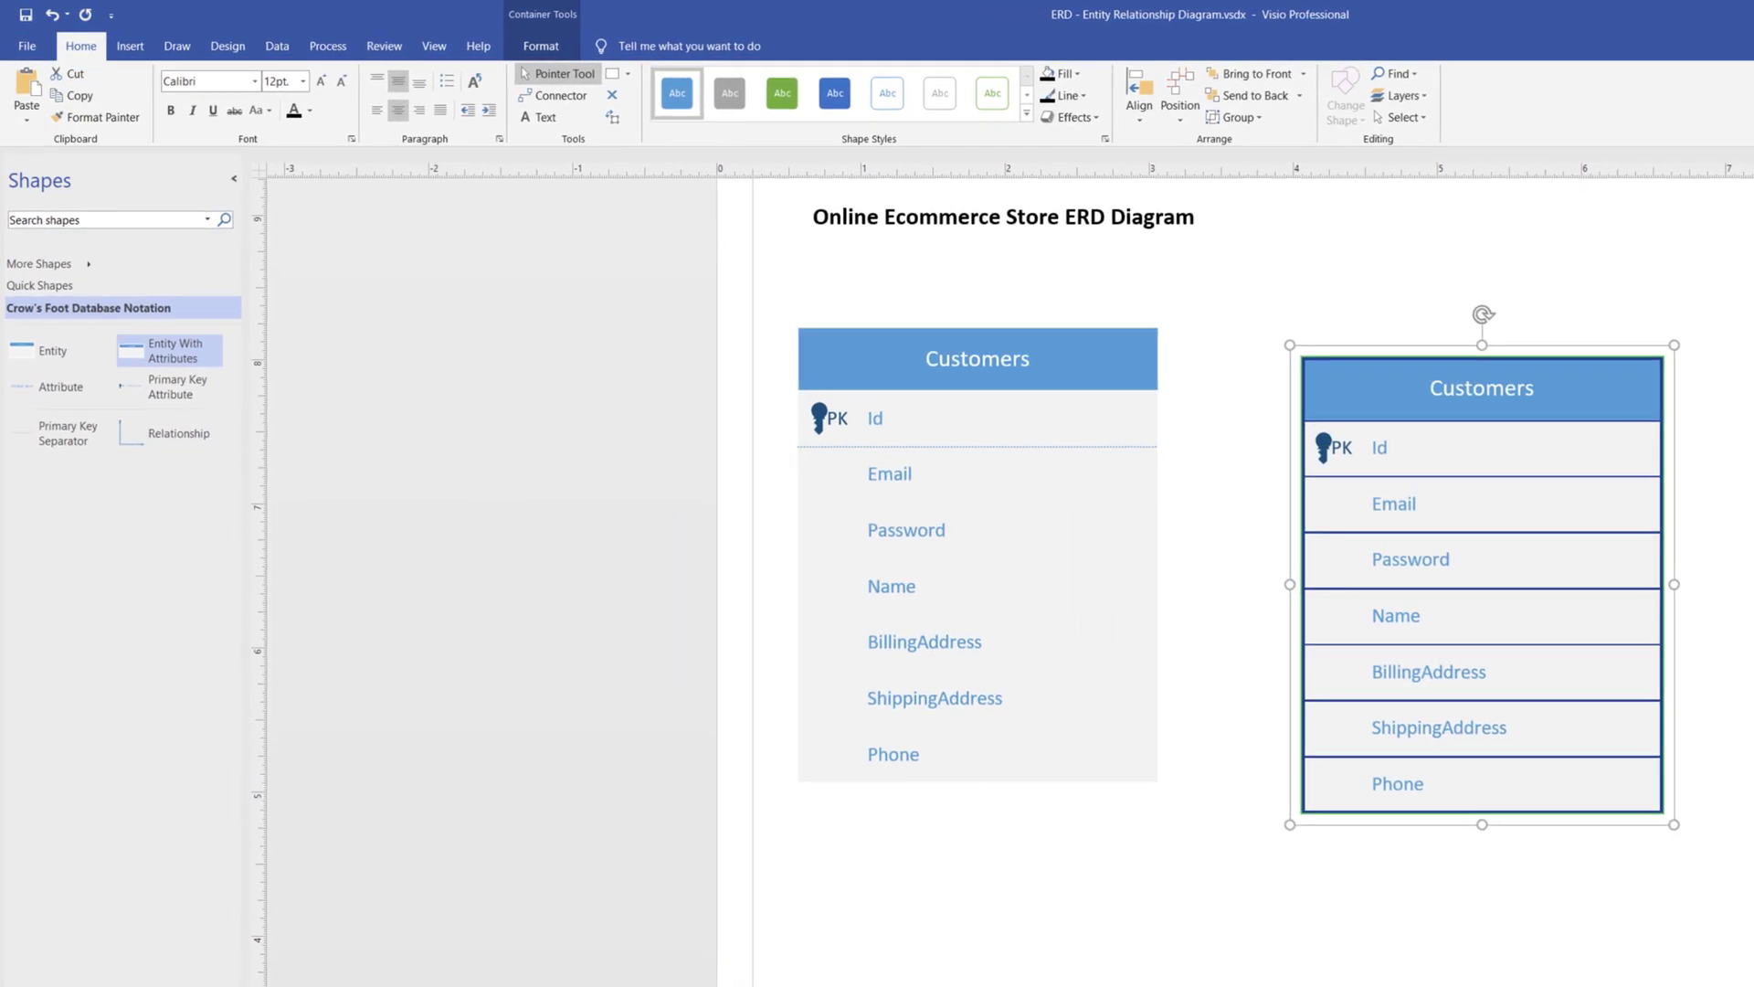
click(1590, 399)
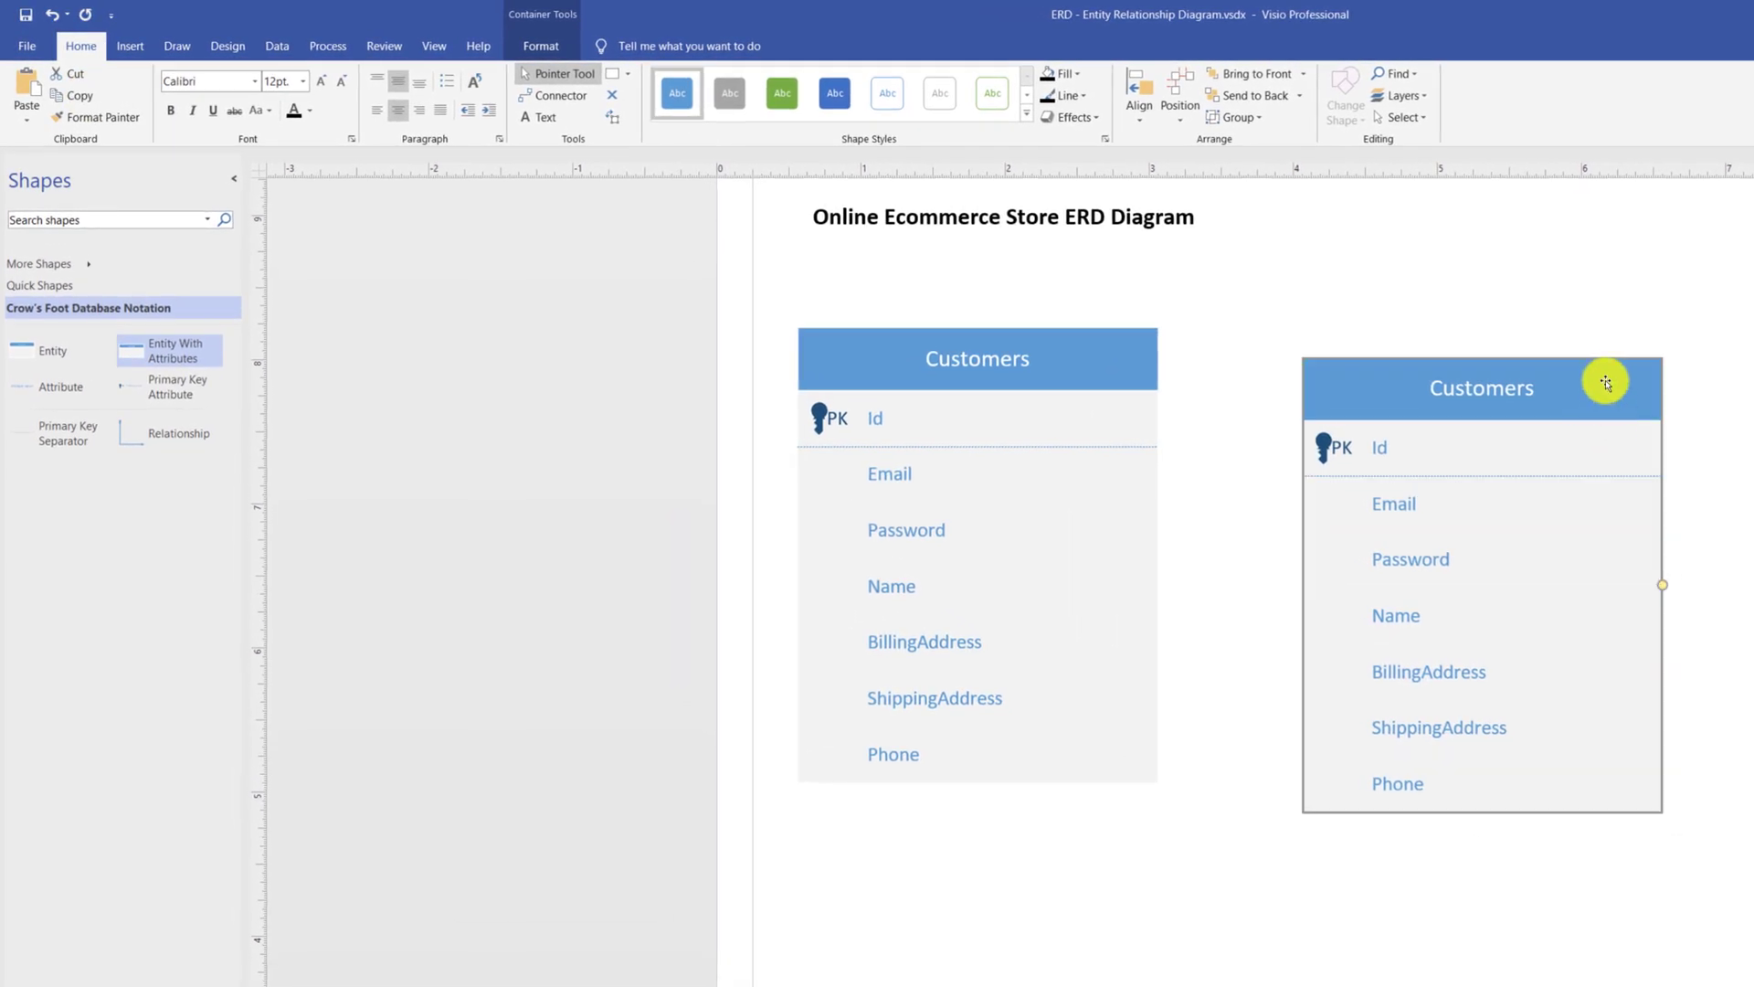
double_click(1593, 387)
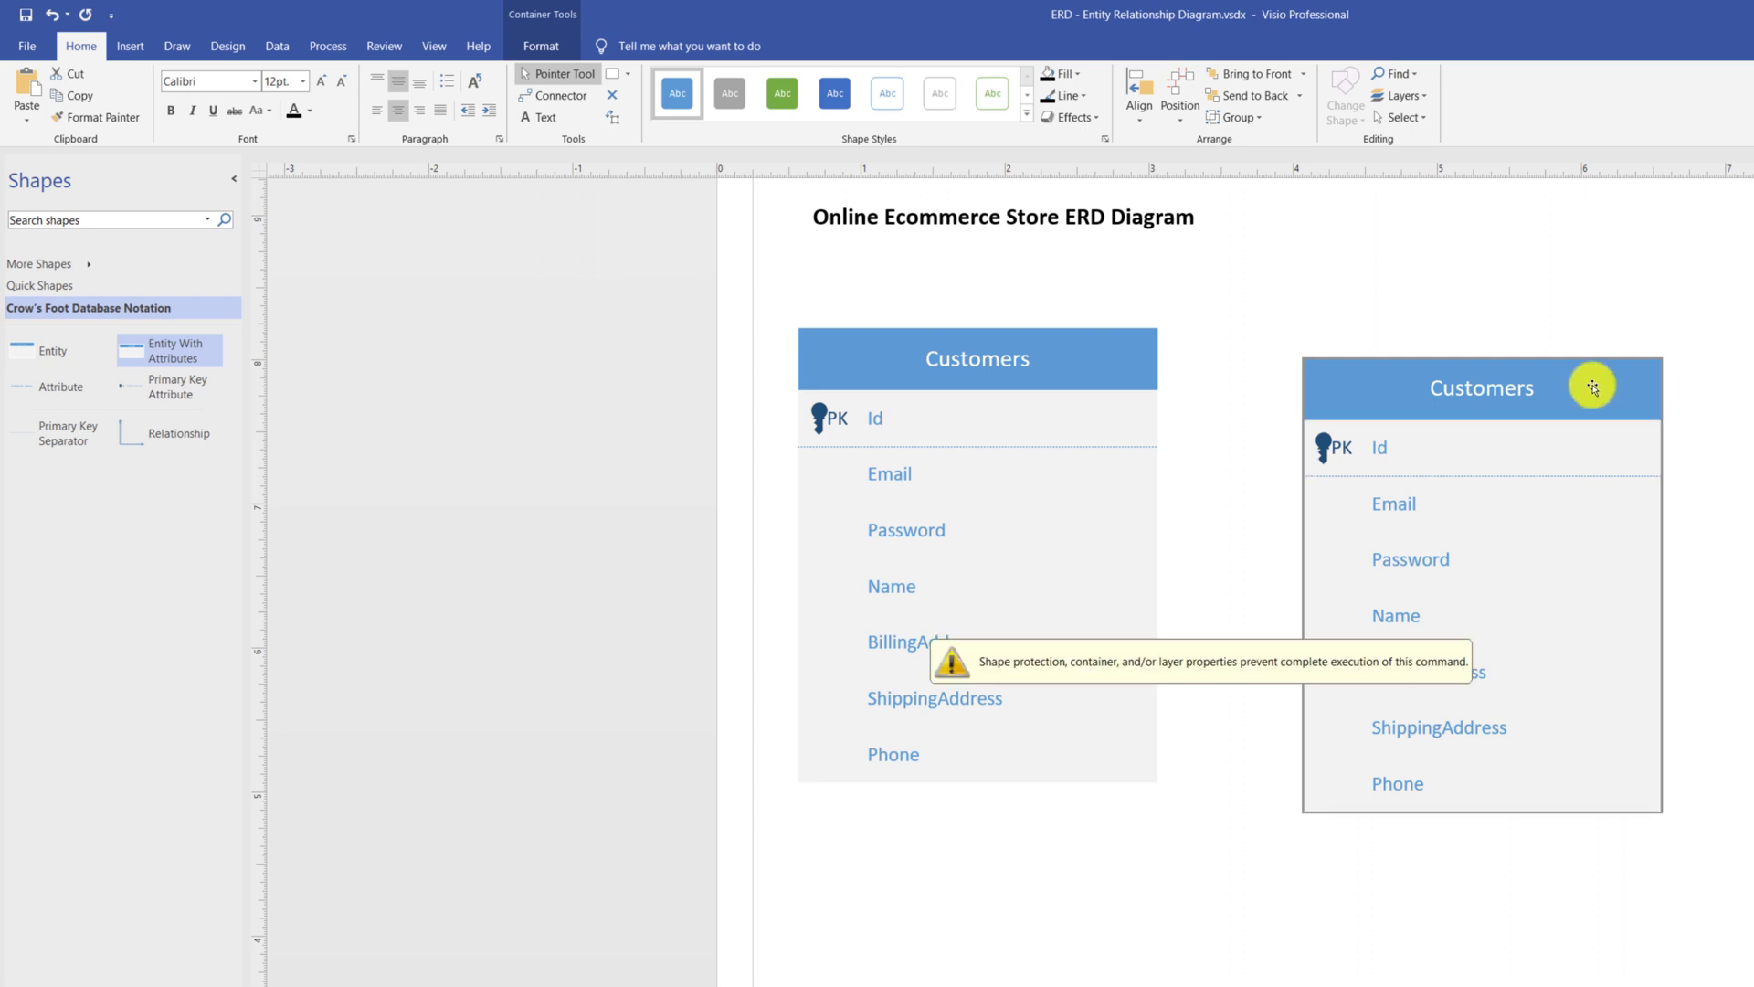
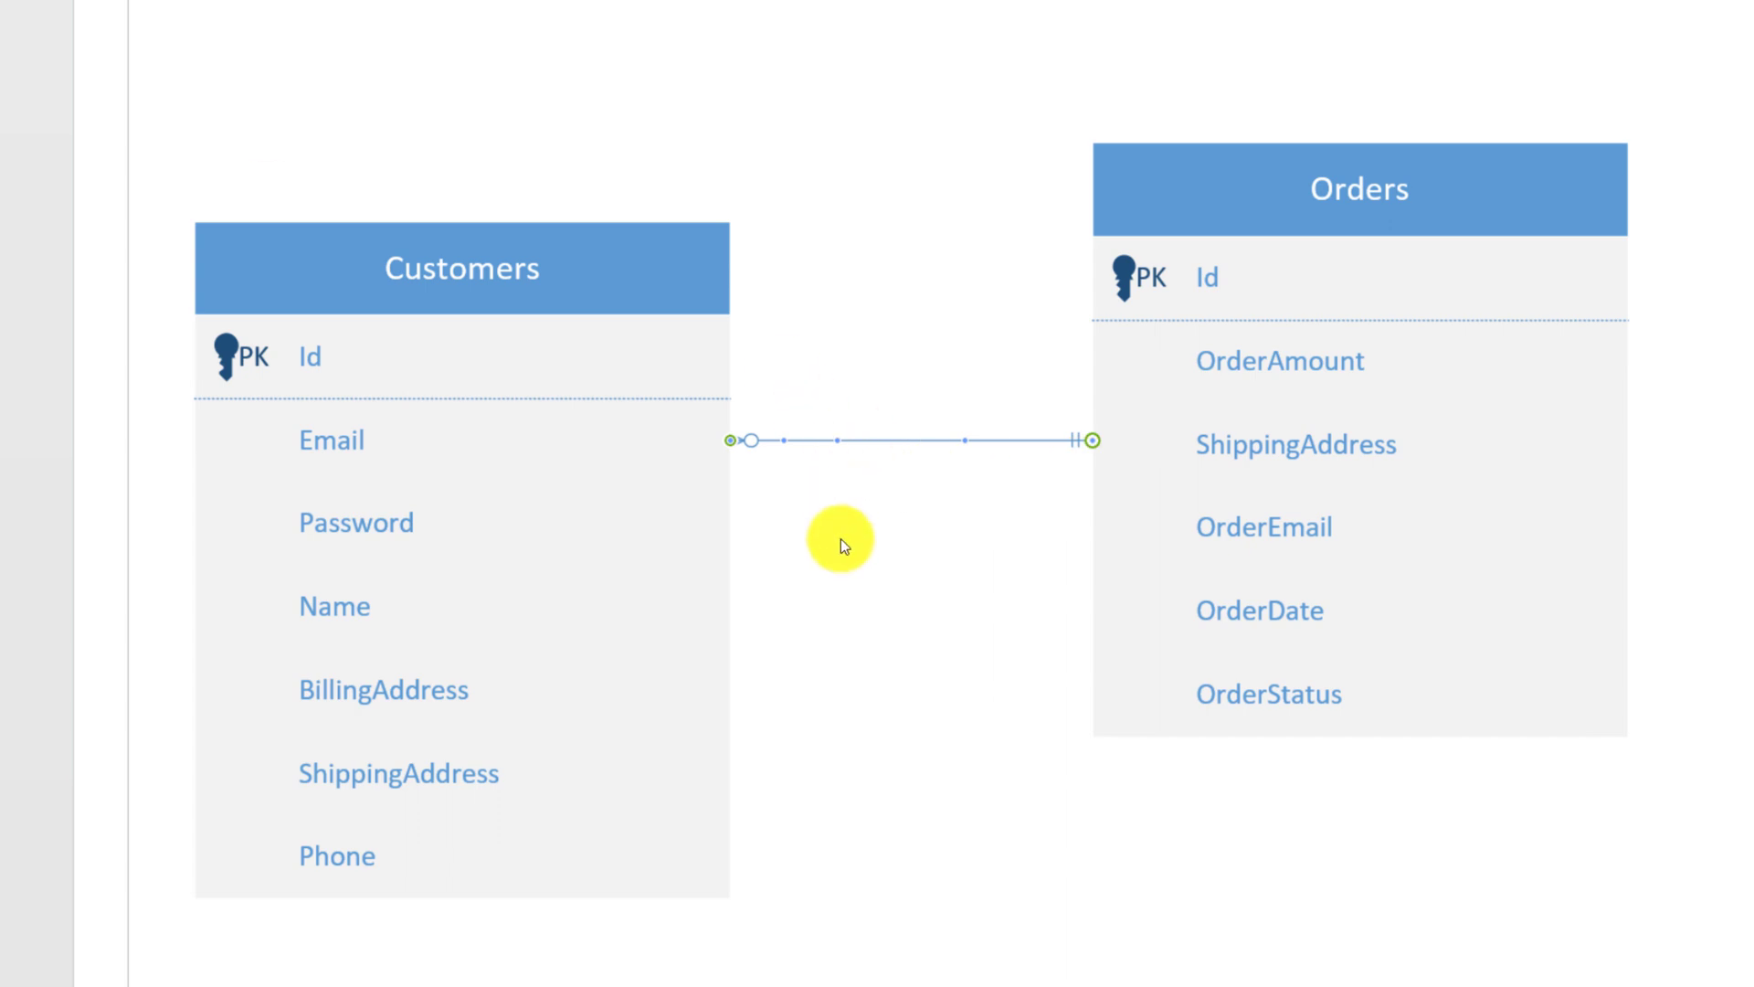
Step: Set the Customers–Orders relationship's begin symbol to "1 and only 1" and its end symbol to "1 or more"
right_click(881, 439)
right_click(881, 439)
mouse_move(969, 487)
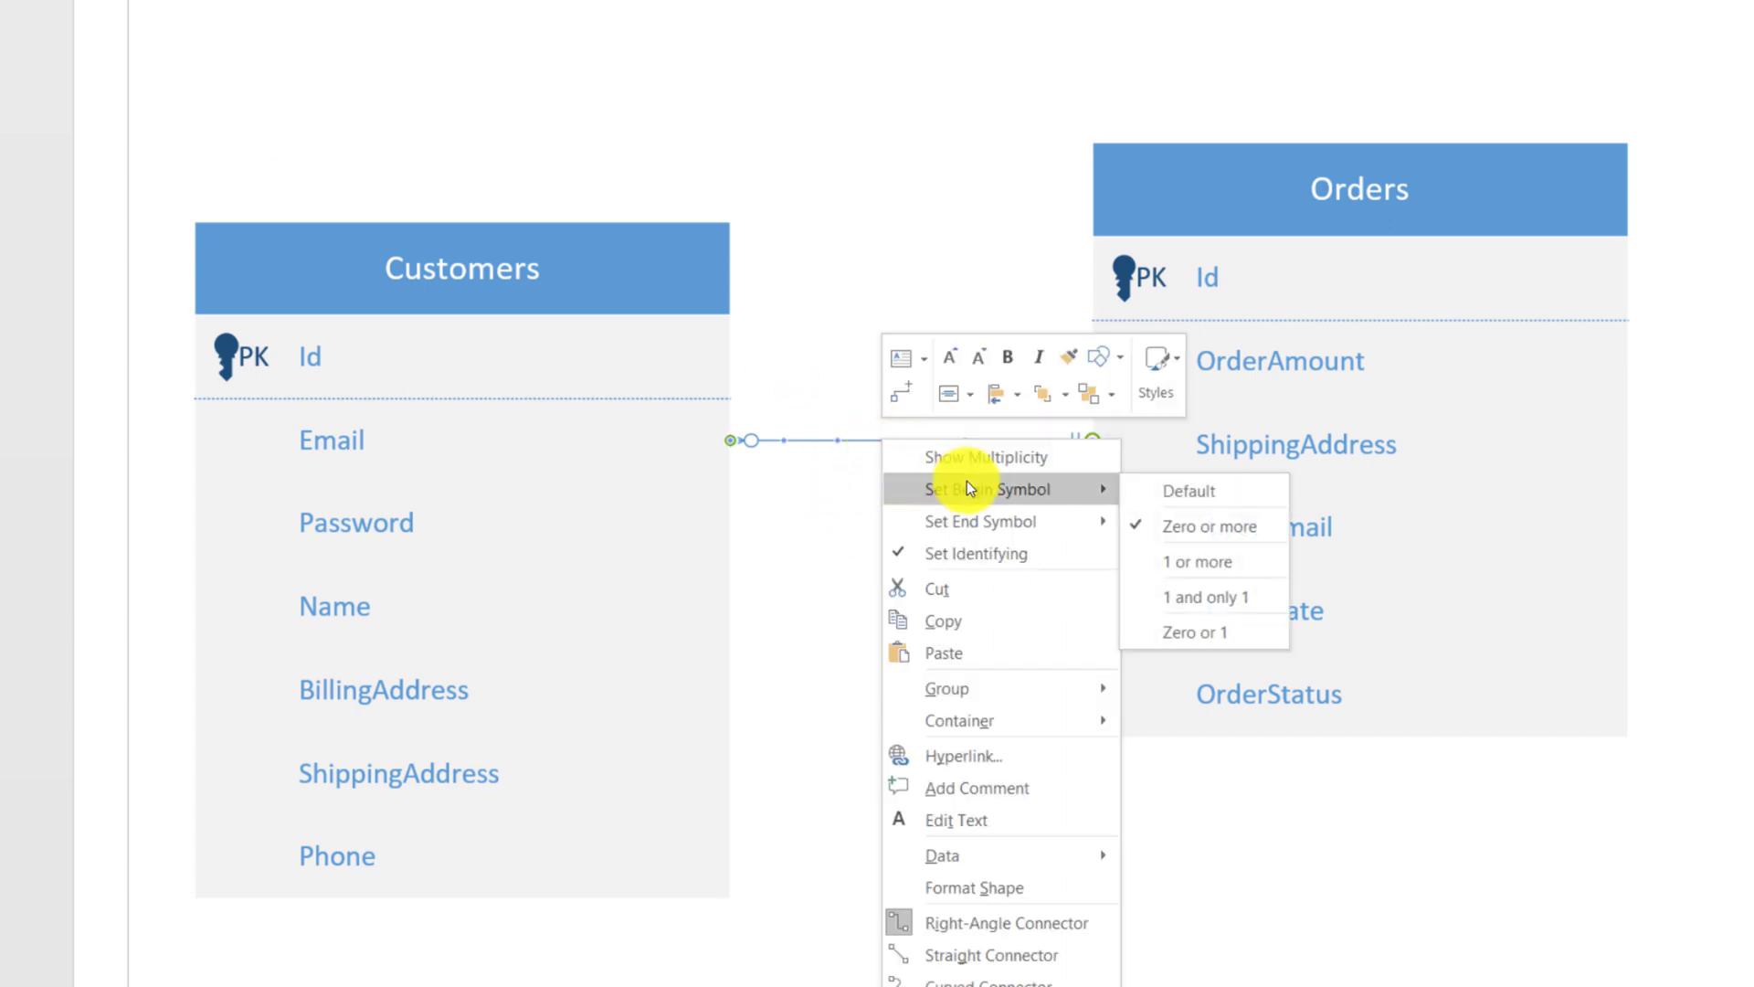
click(1220, 594)
right_click(1069, 440)
mouse_move(1184, 519)
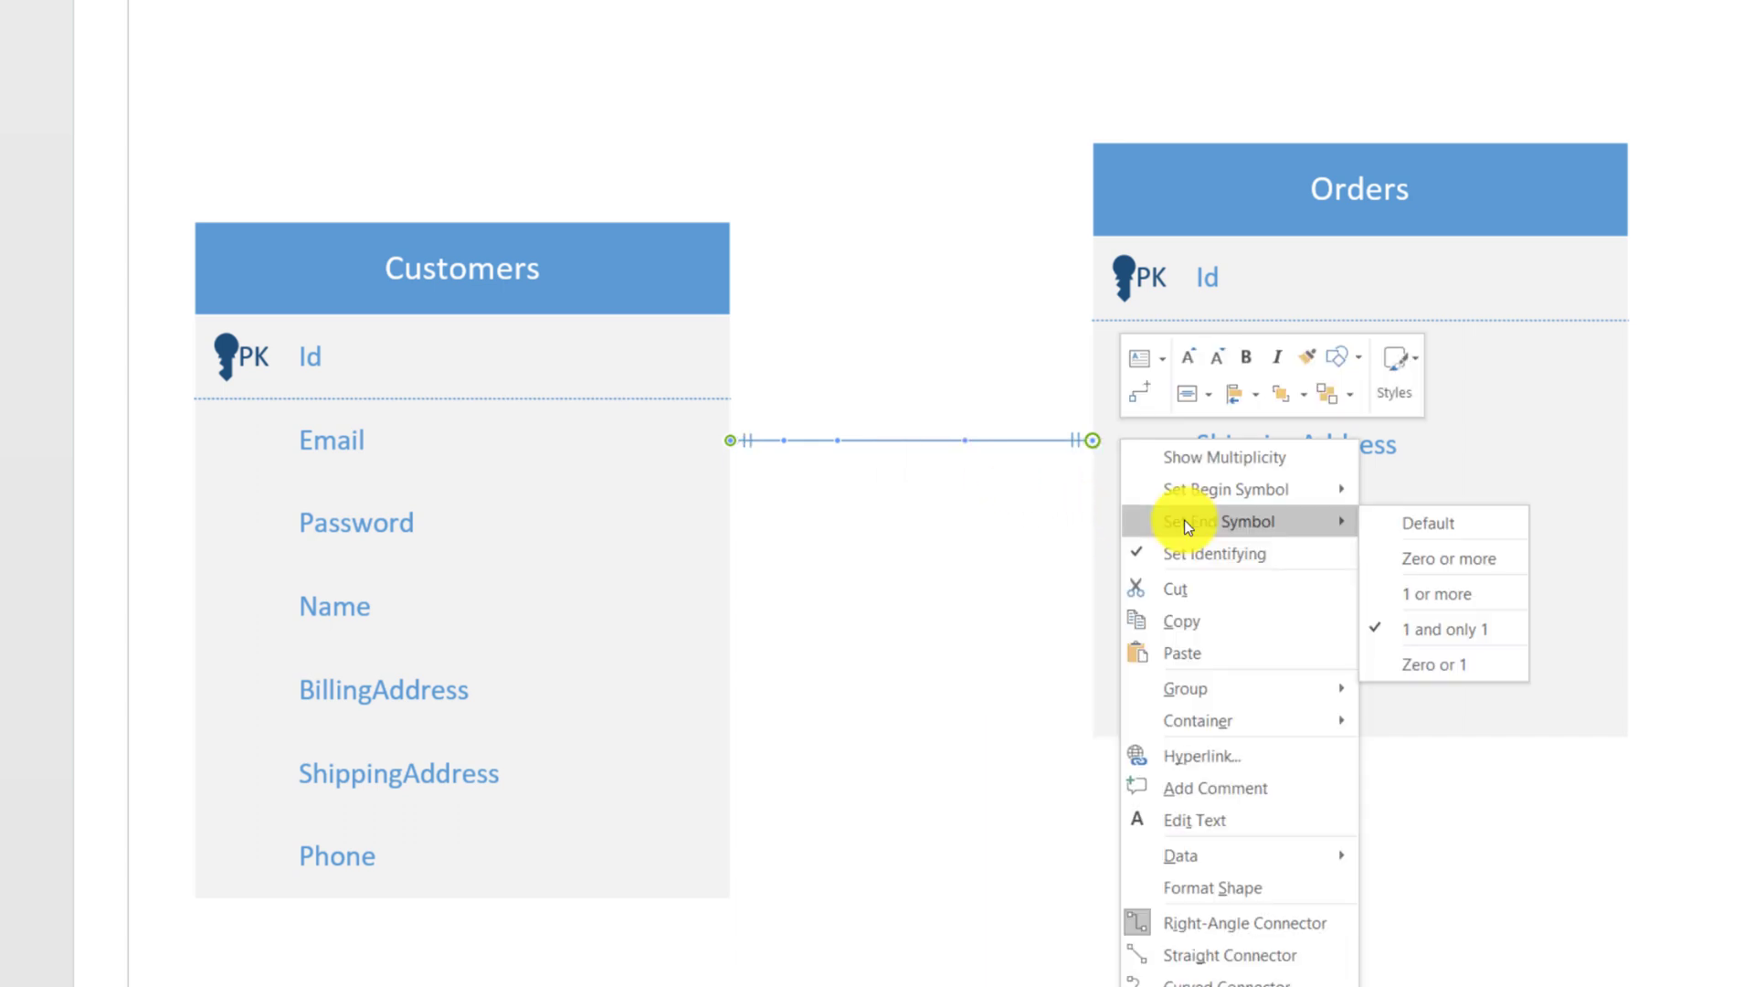
click(1438, 595)
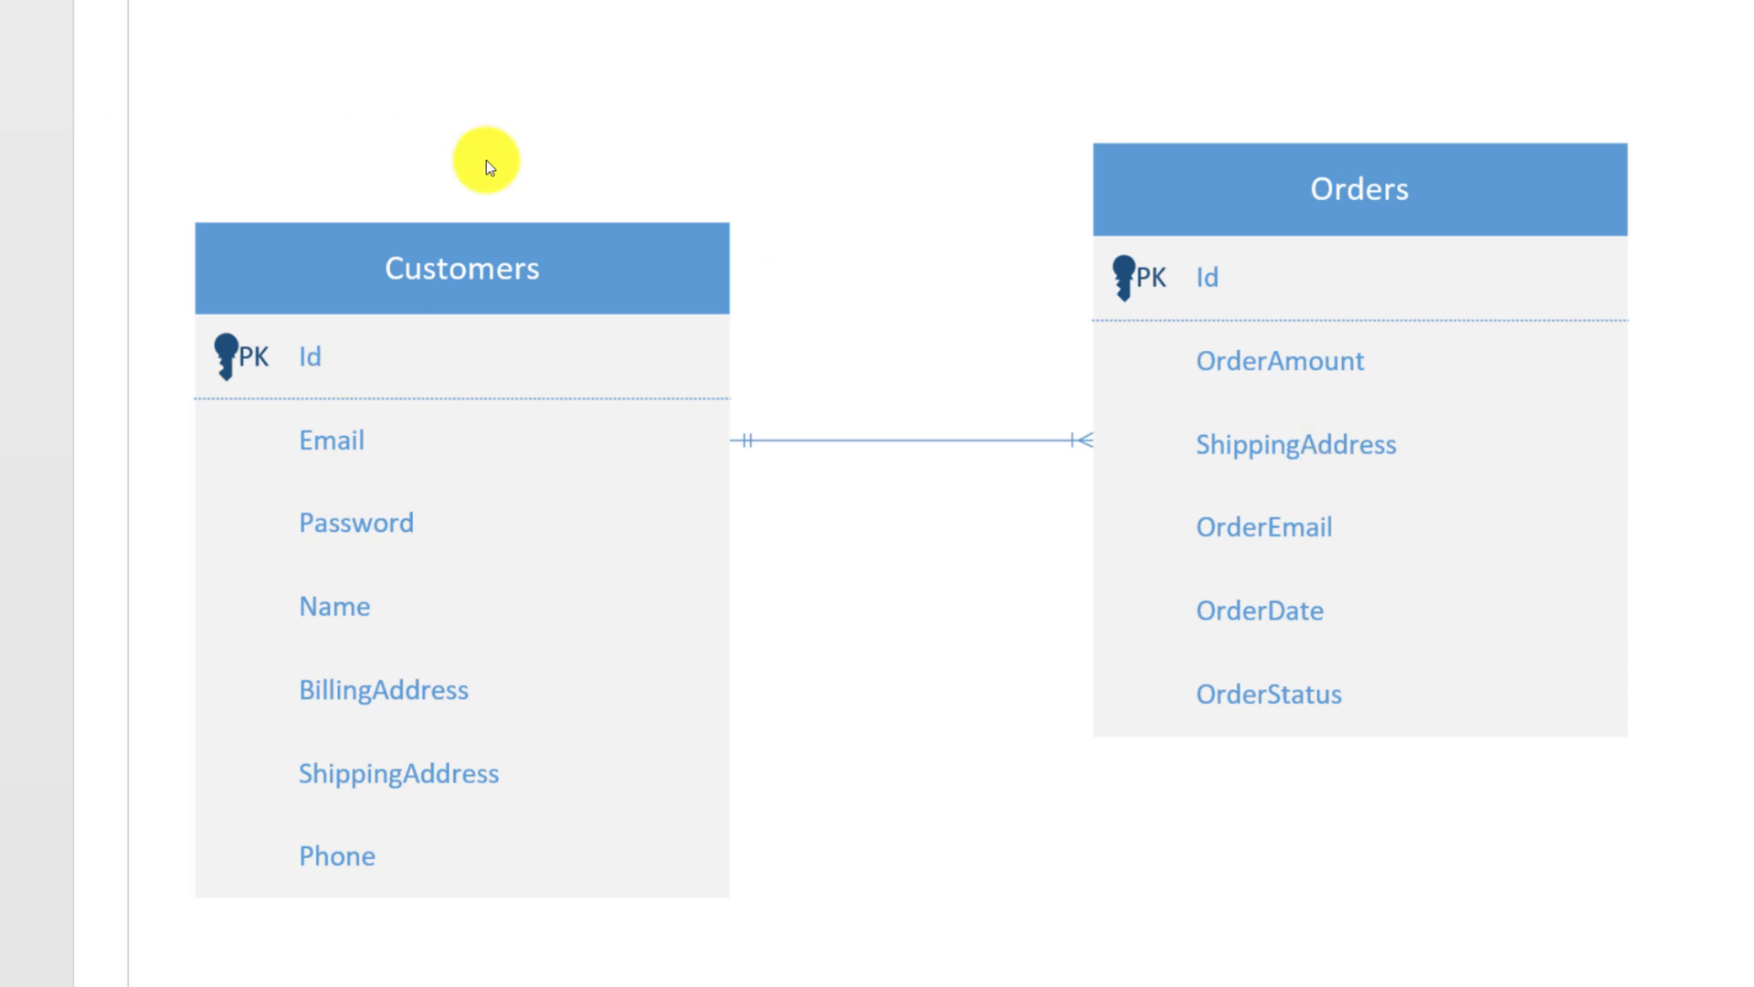
Step: Insert another primary key attribute directly after Id in the Orders entity
click(1209, 281)
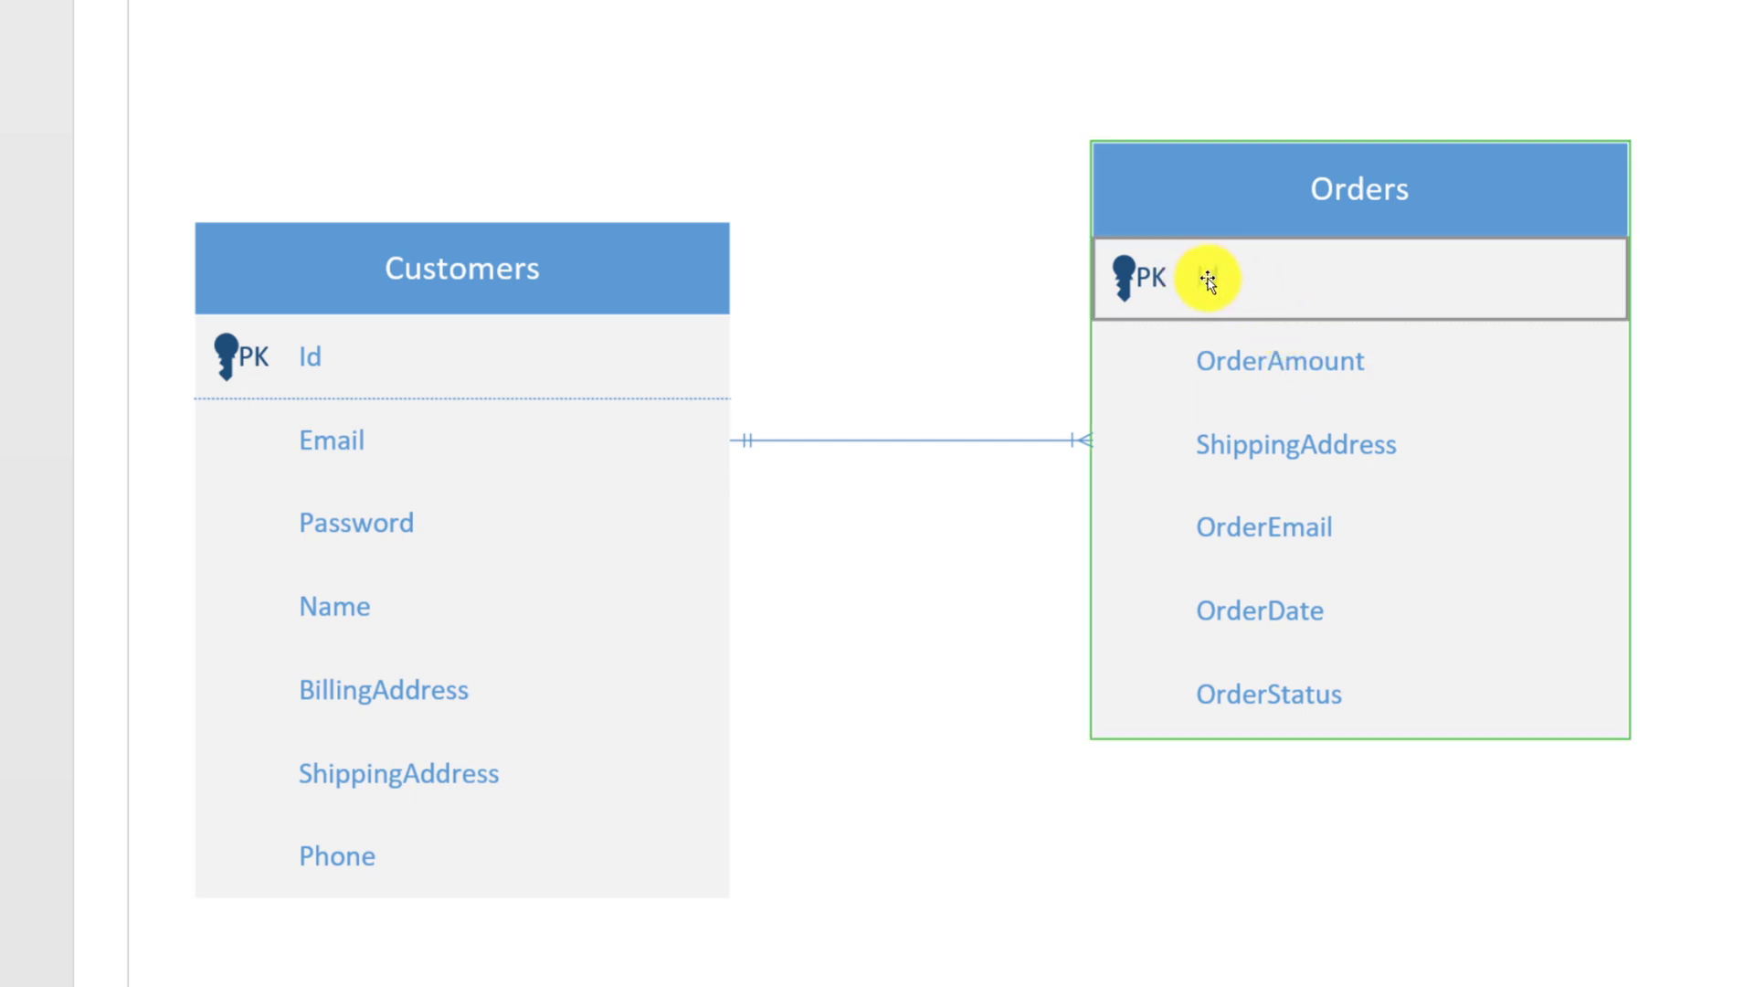
right_click(1208, 281)
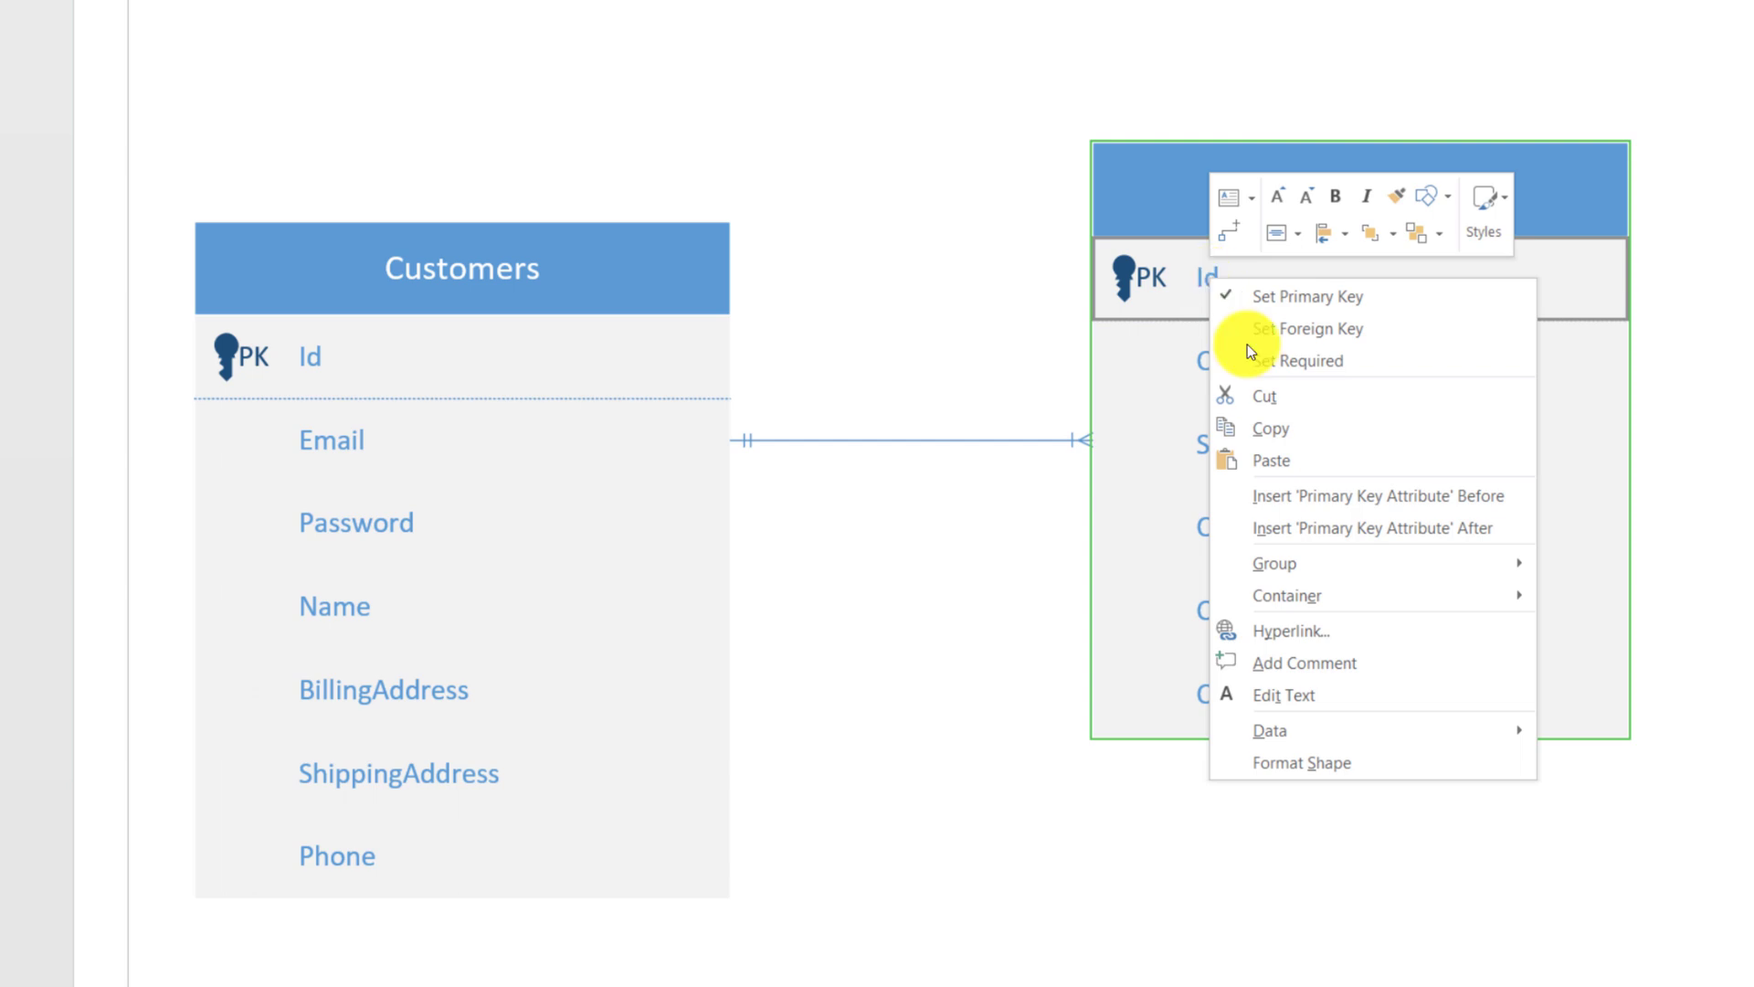
click(1361, 528)
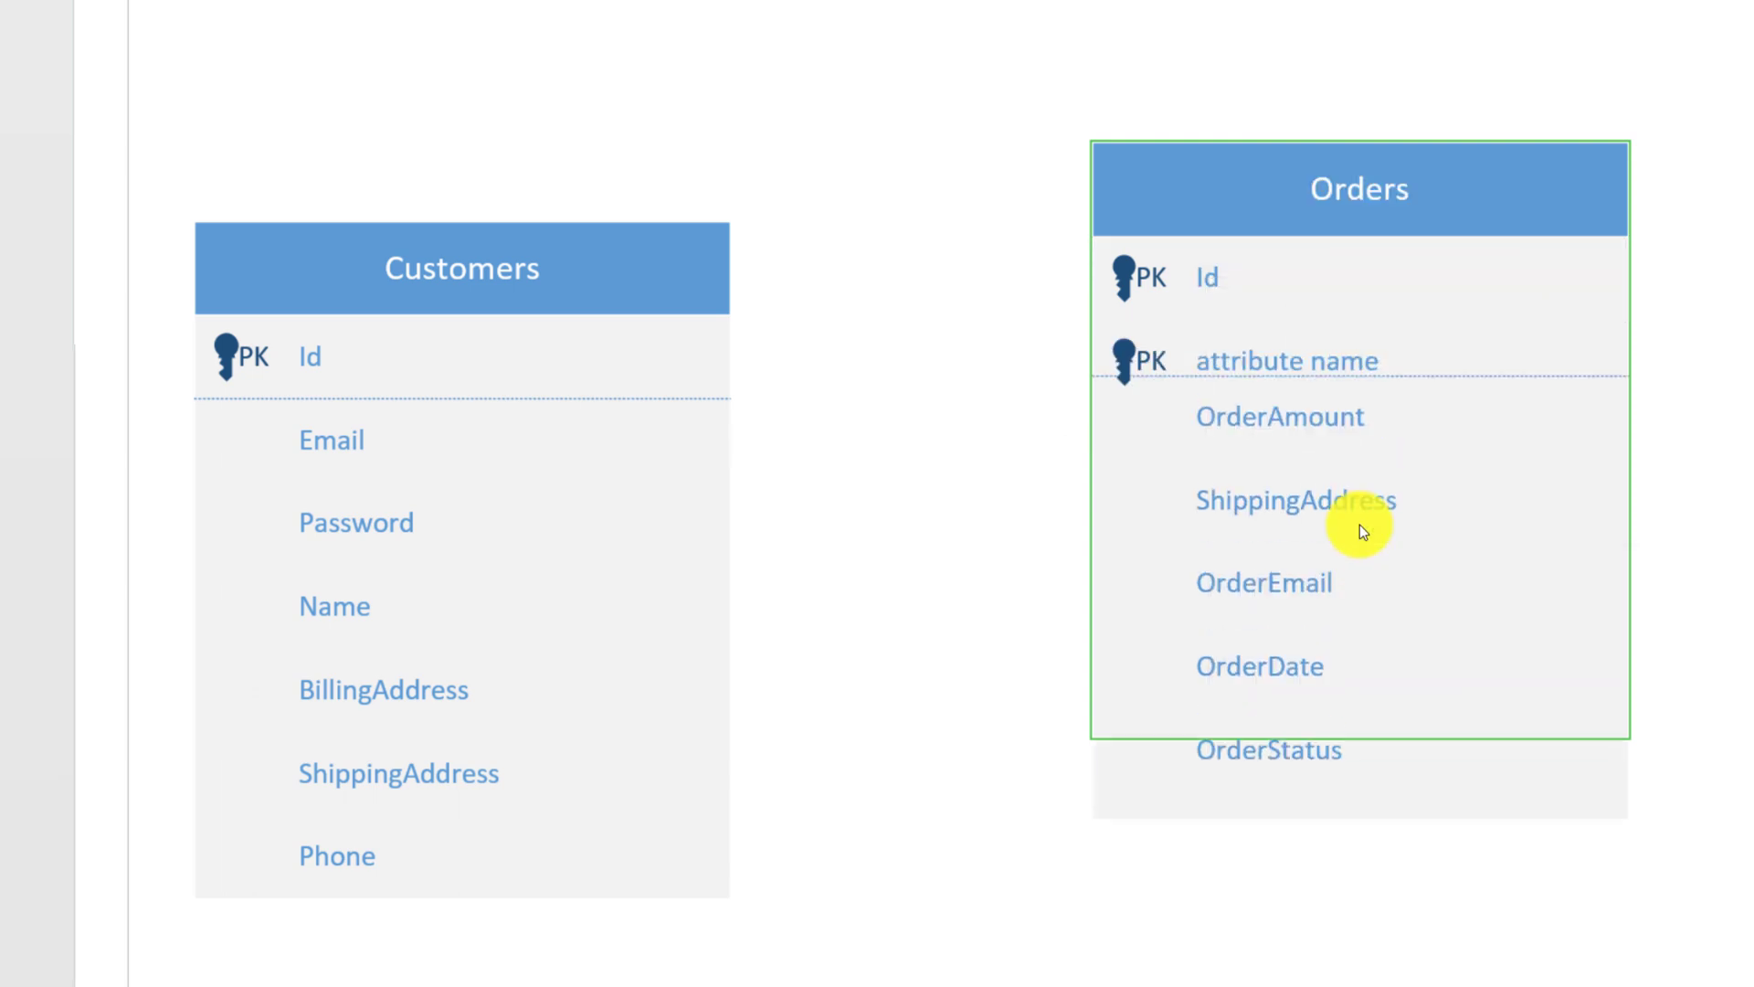
double_click(1149, 363)
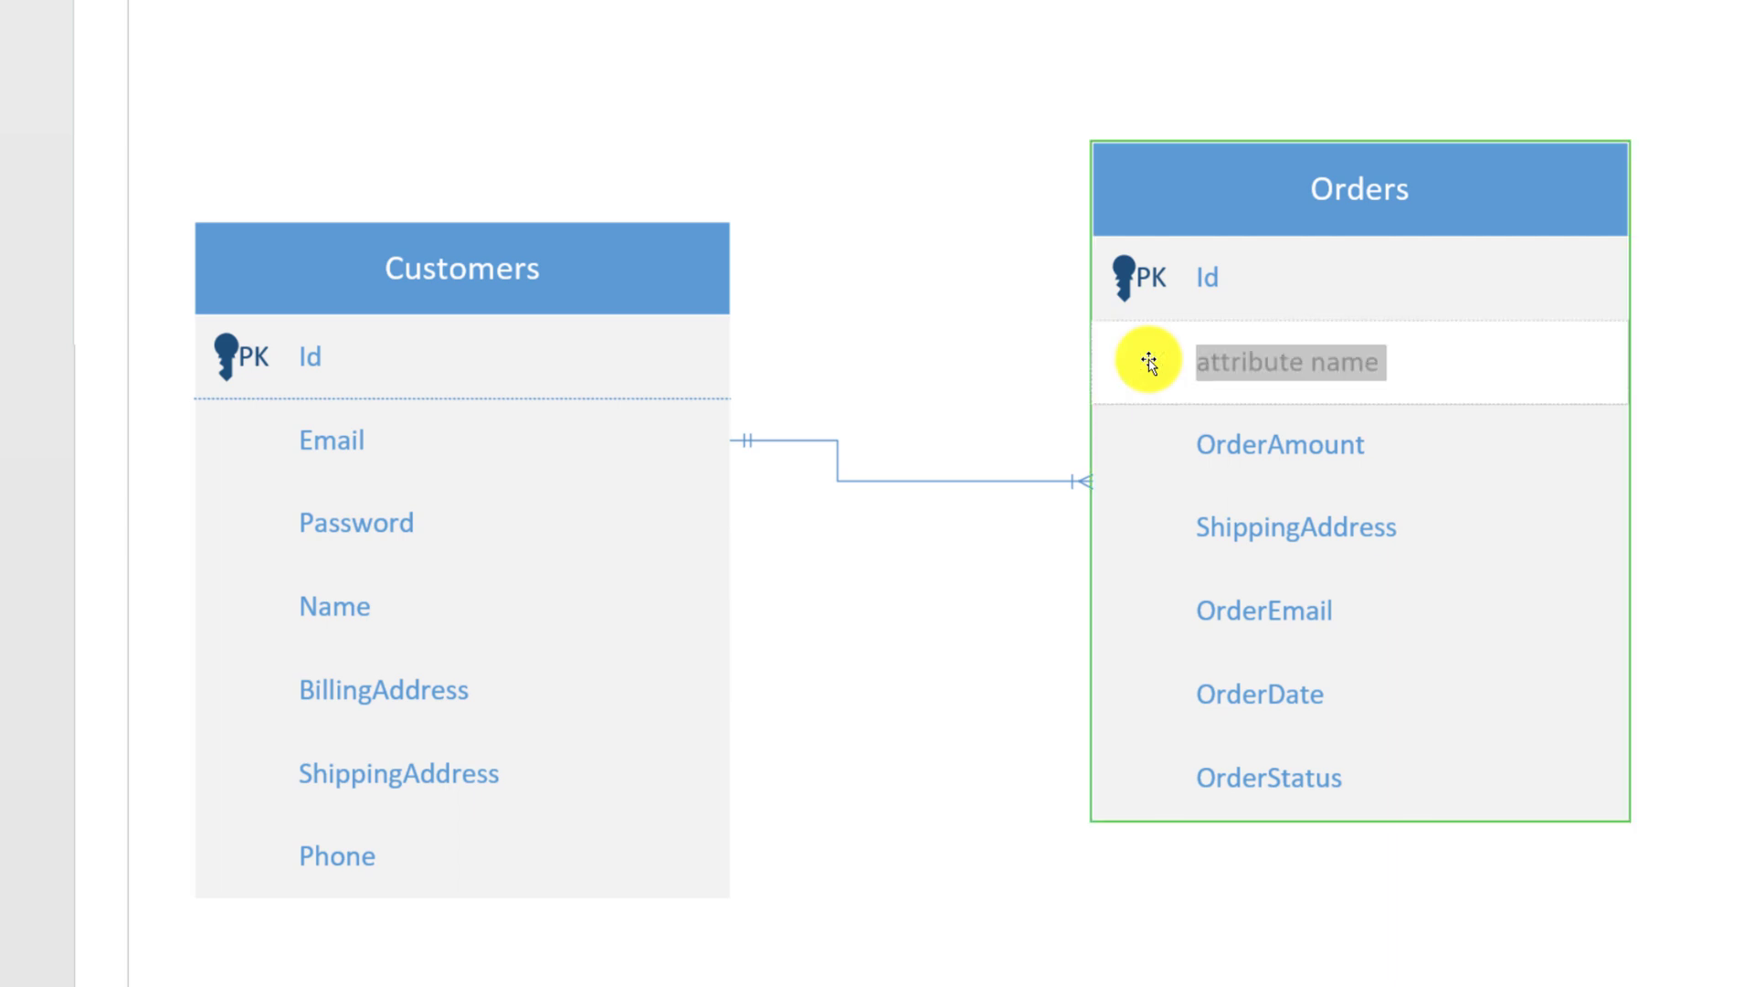
click(1156, 503)
click(1106, 354)
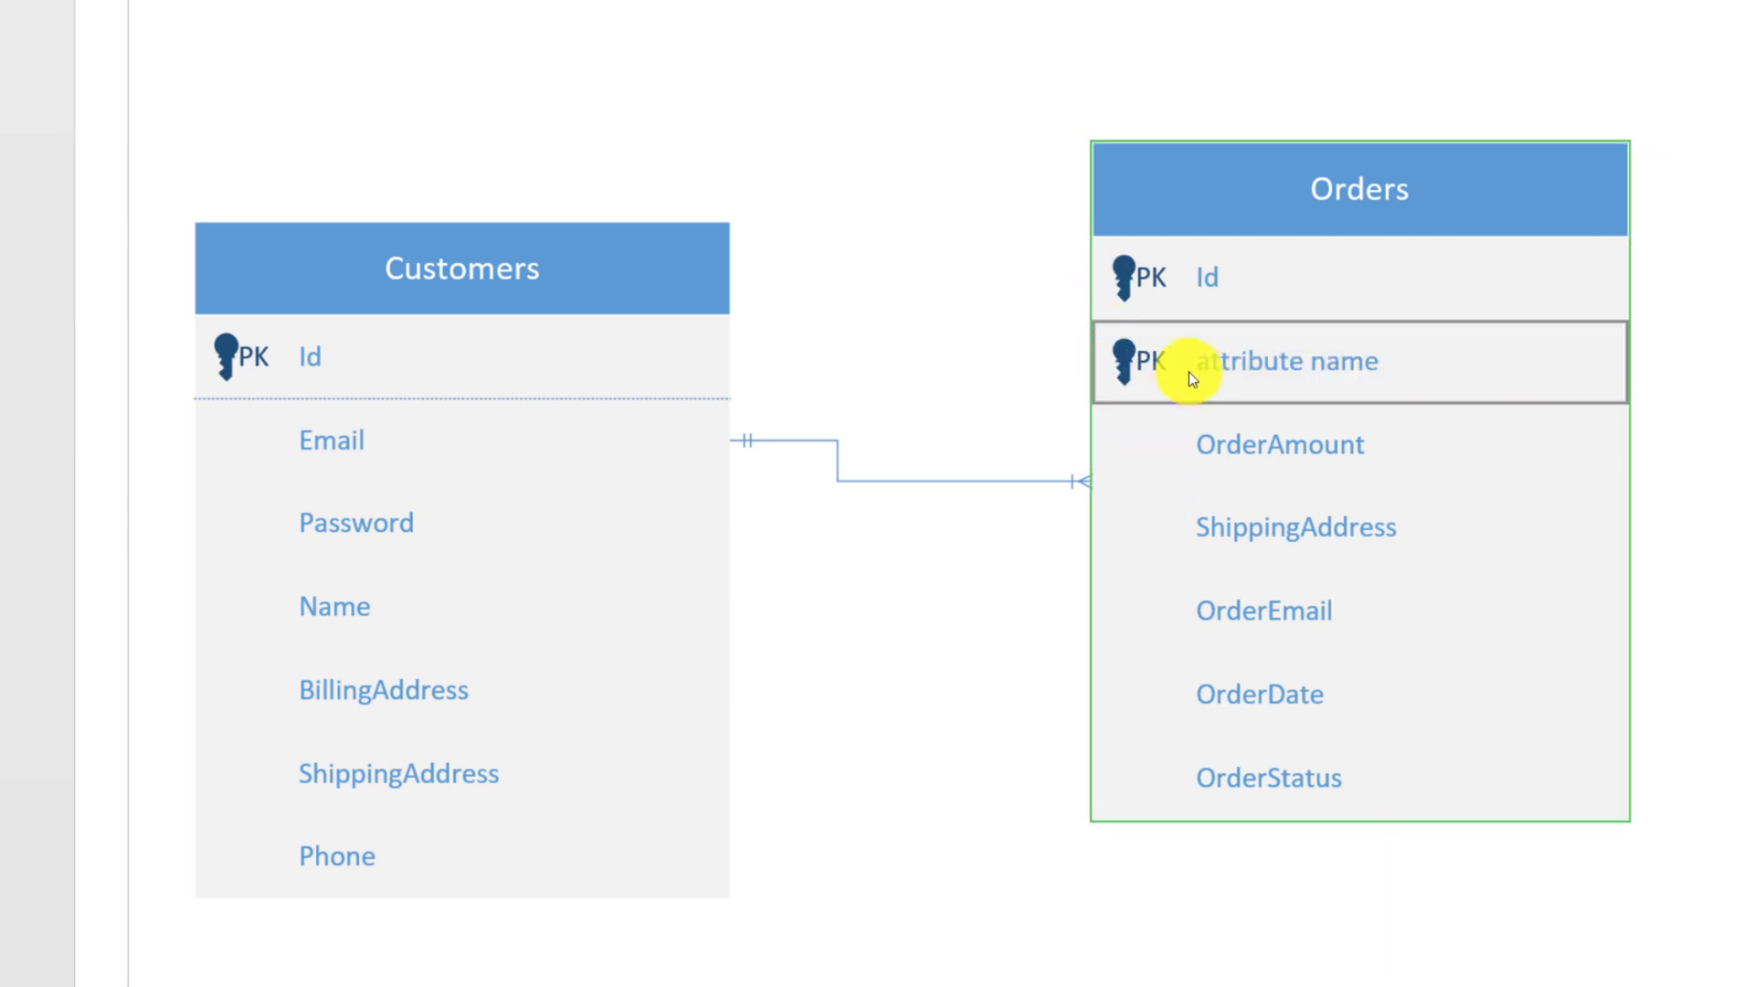
Step: Make the new Orders attribute a foreign key and remove its primary key setting
right_click(1241, 363)
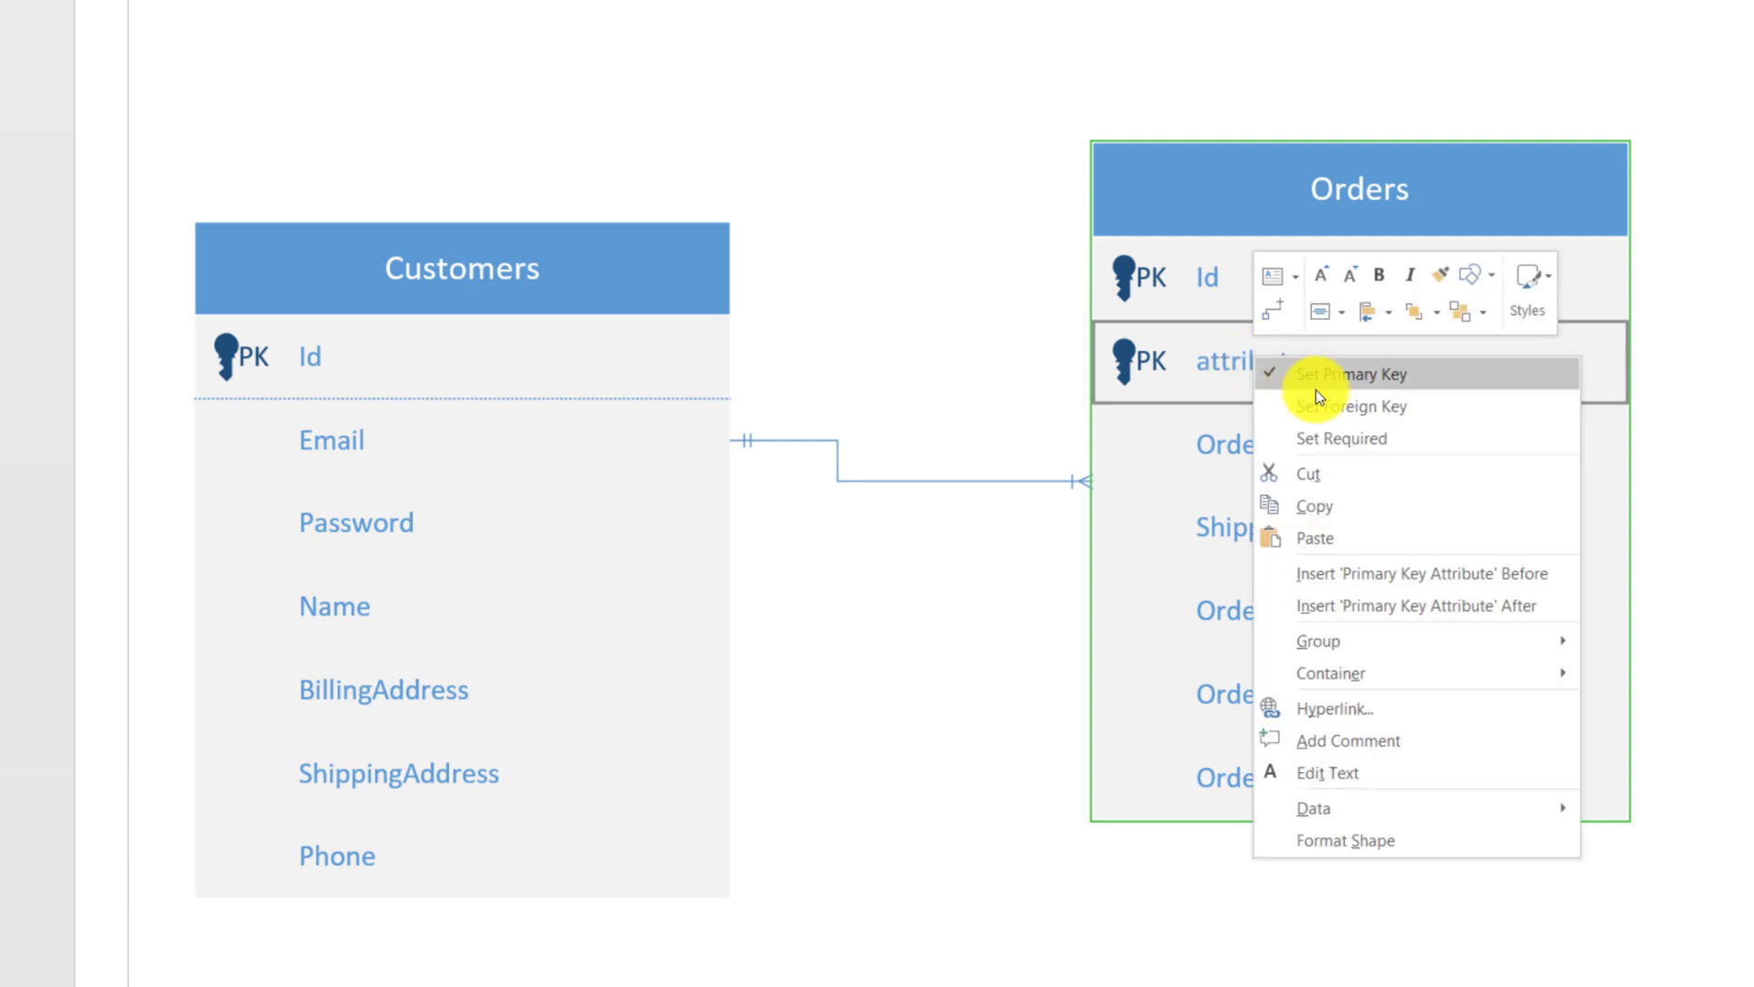
click(1327, 406)
right_click(1238, 368)
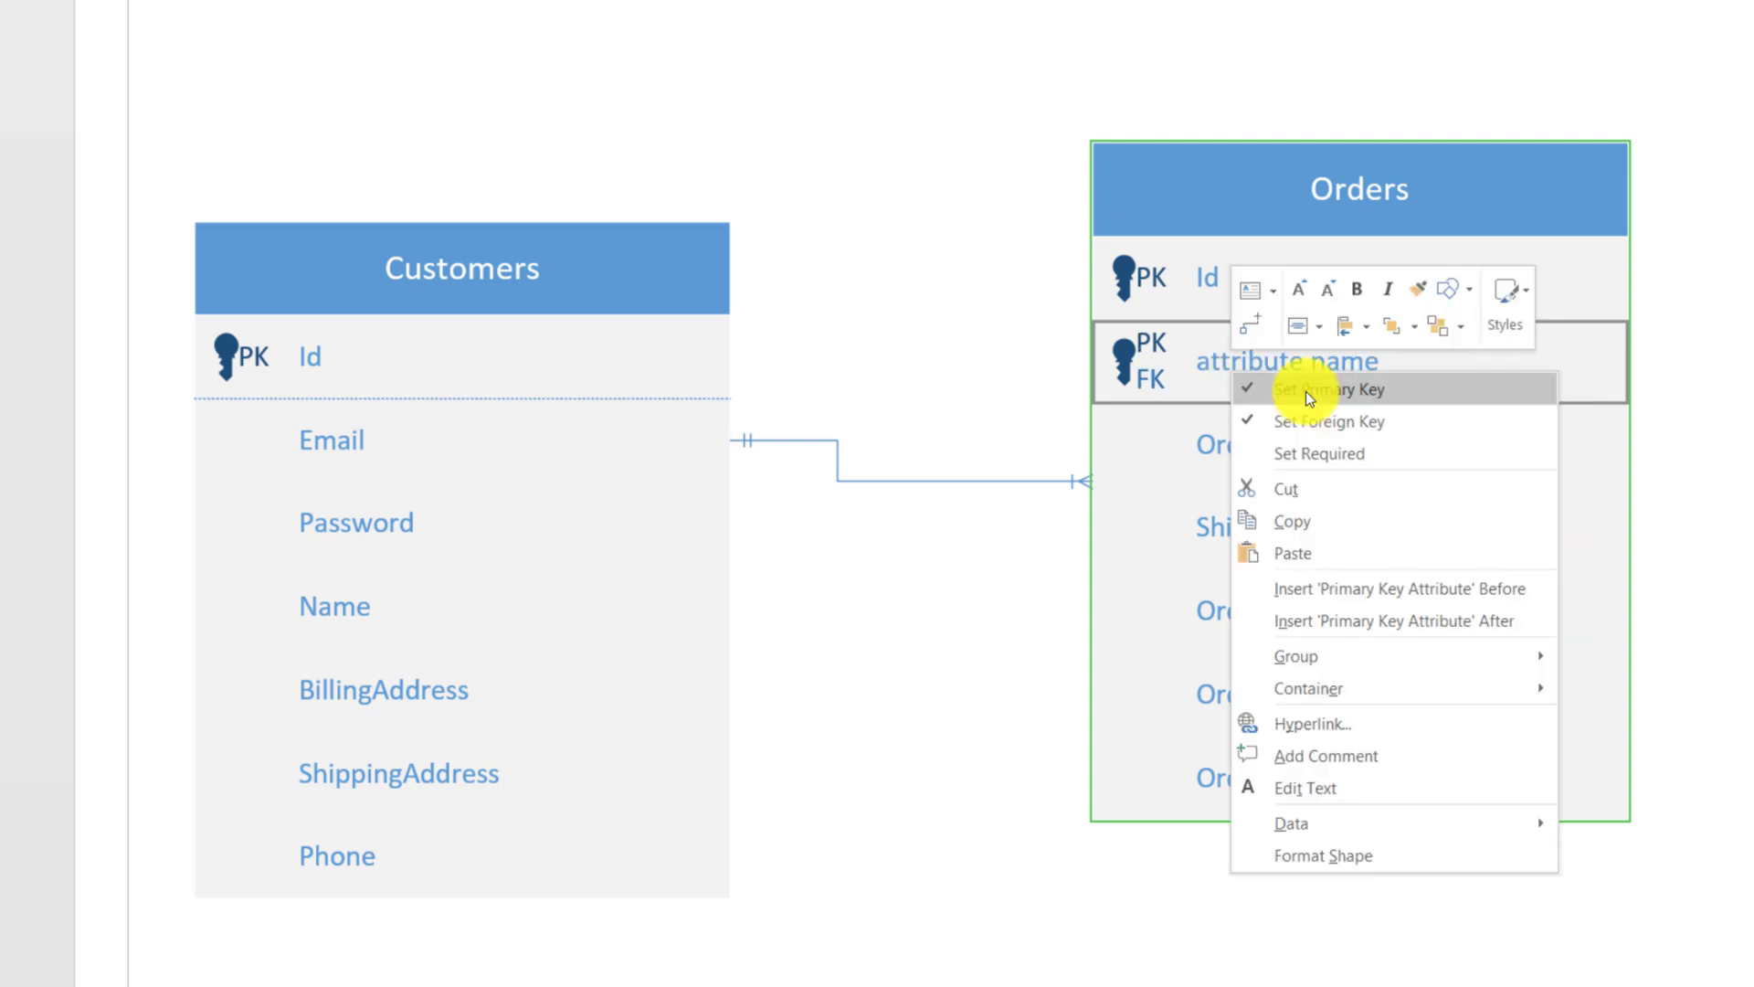
click(1307, 391)
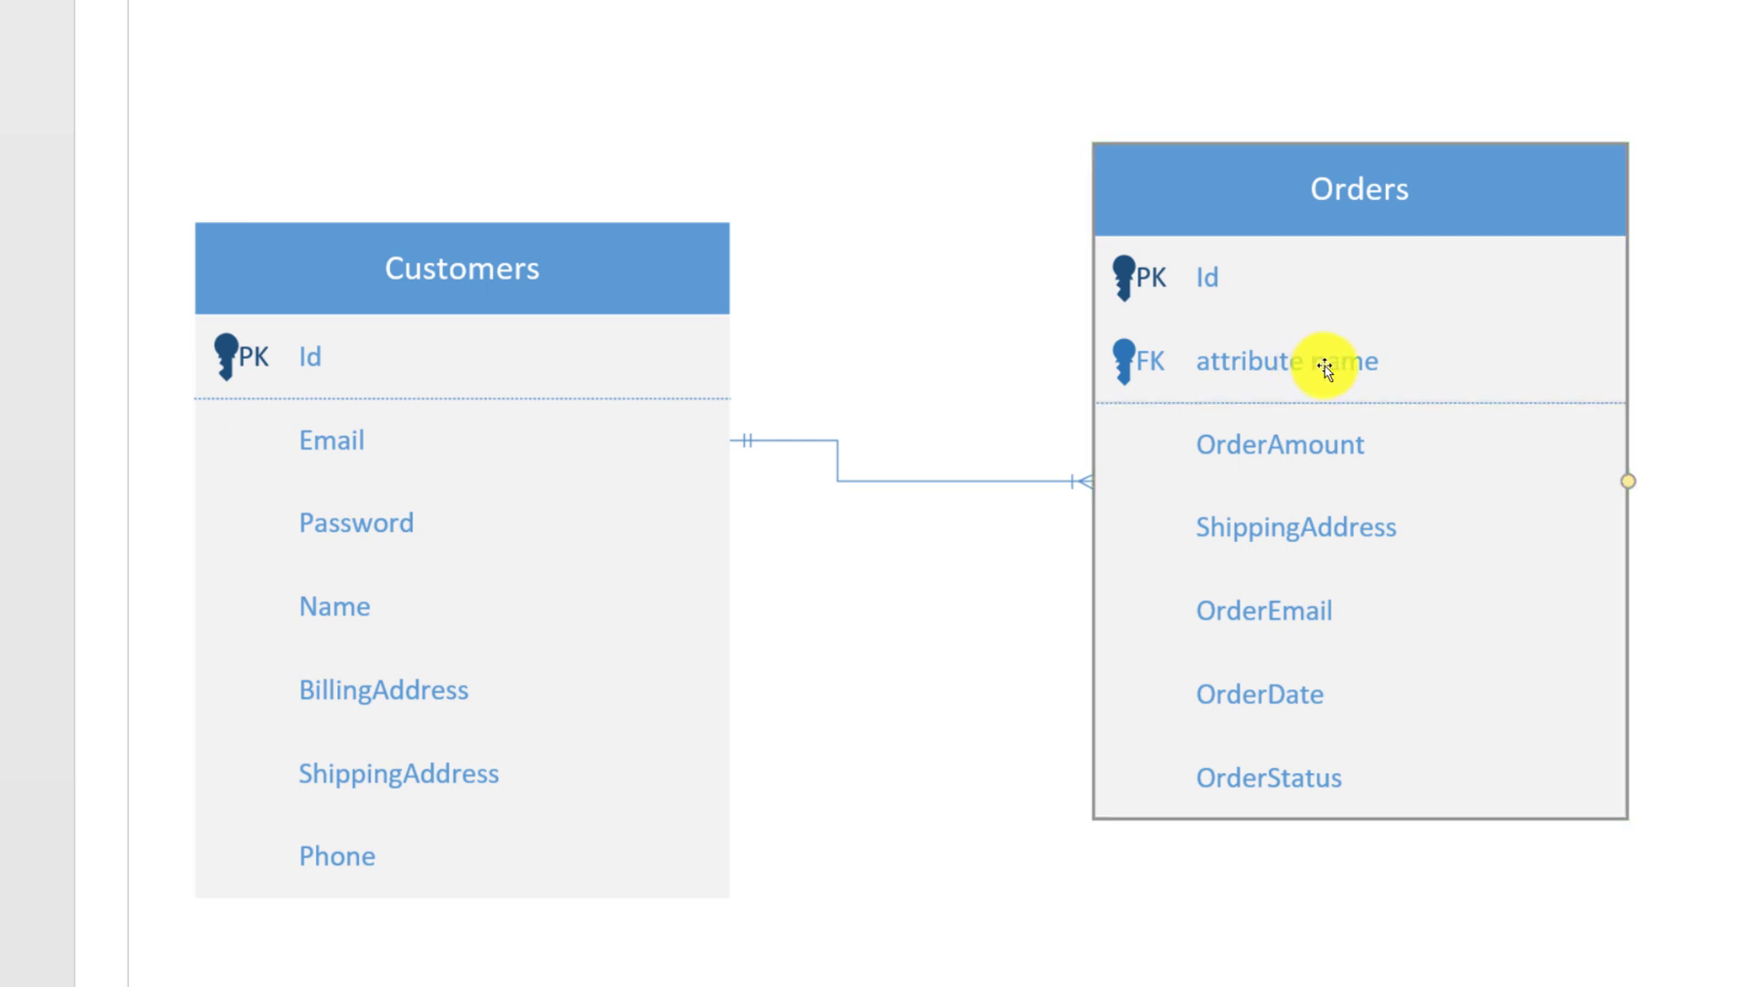
Step: Rename the foreign key attribute in Orders as Customer_id
double_click(1324, 365)
click(1326, 366)
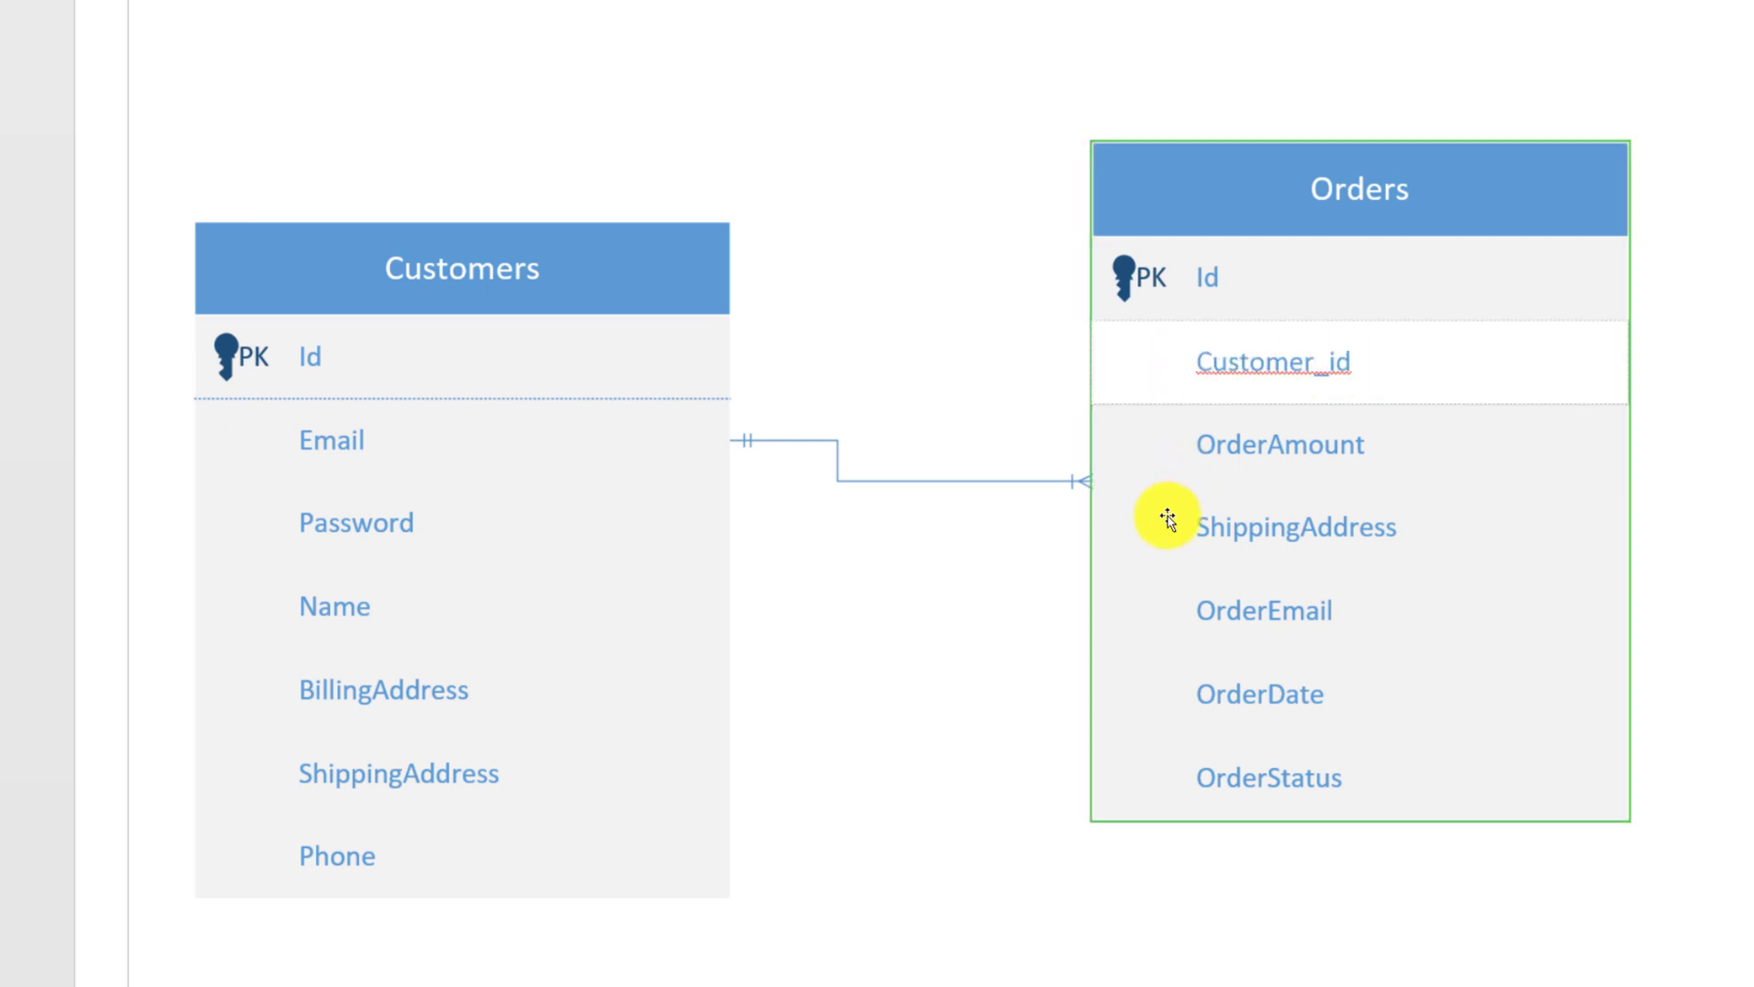
click(1158, 535)
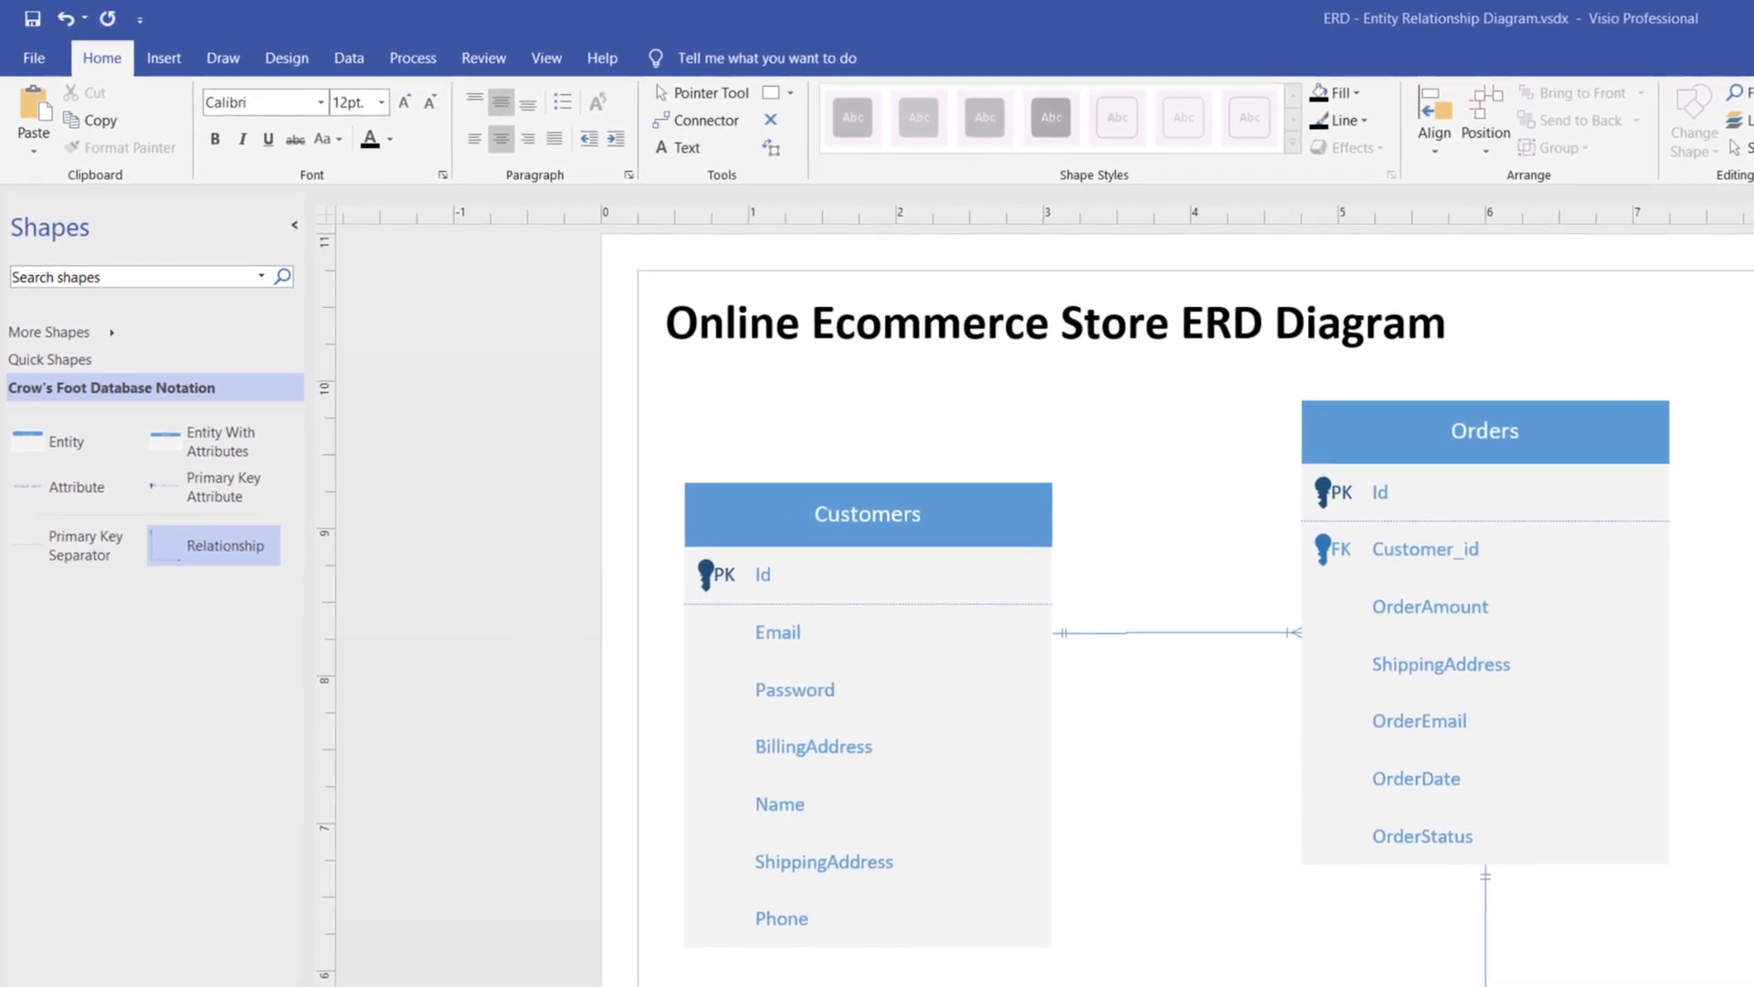
Step: Apply the professional Slice theme to the ERD diagram
click(290, 60)
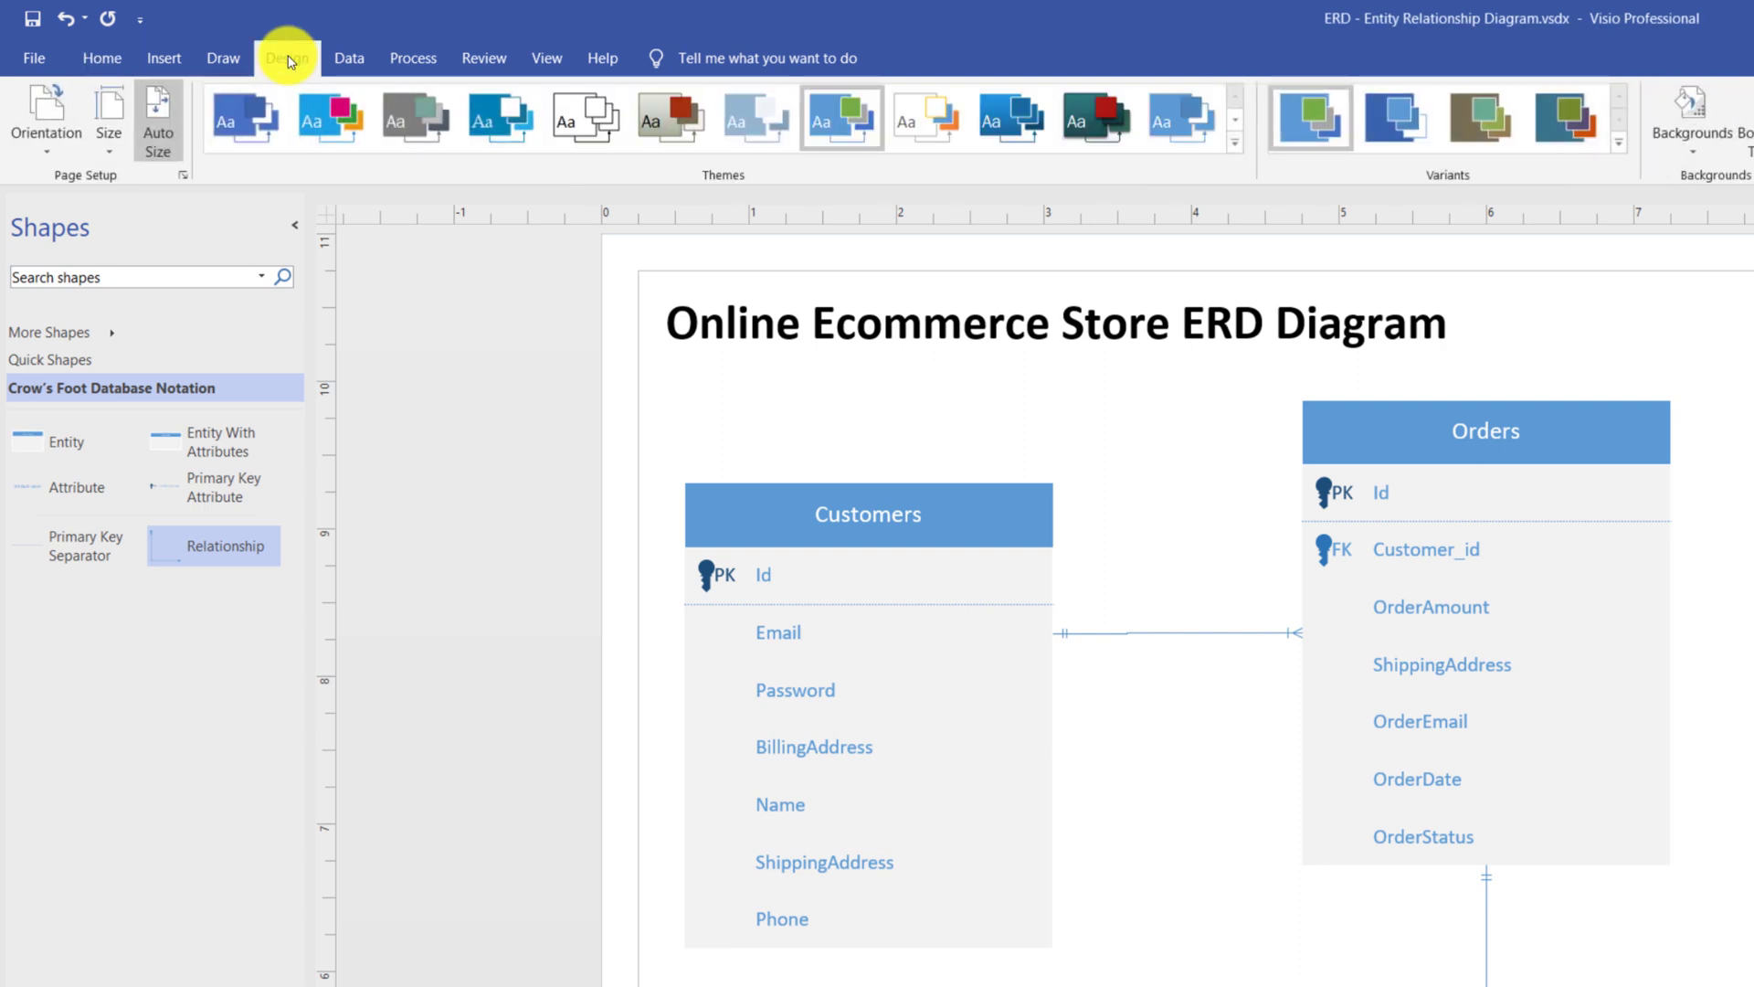
click(1235, 147)
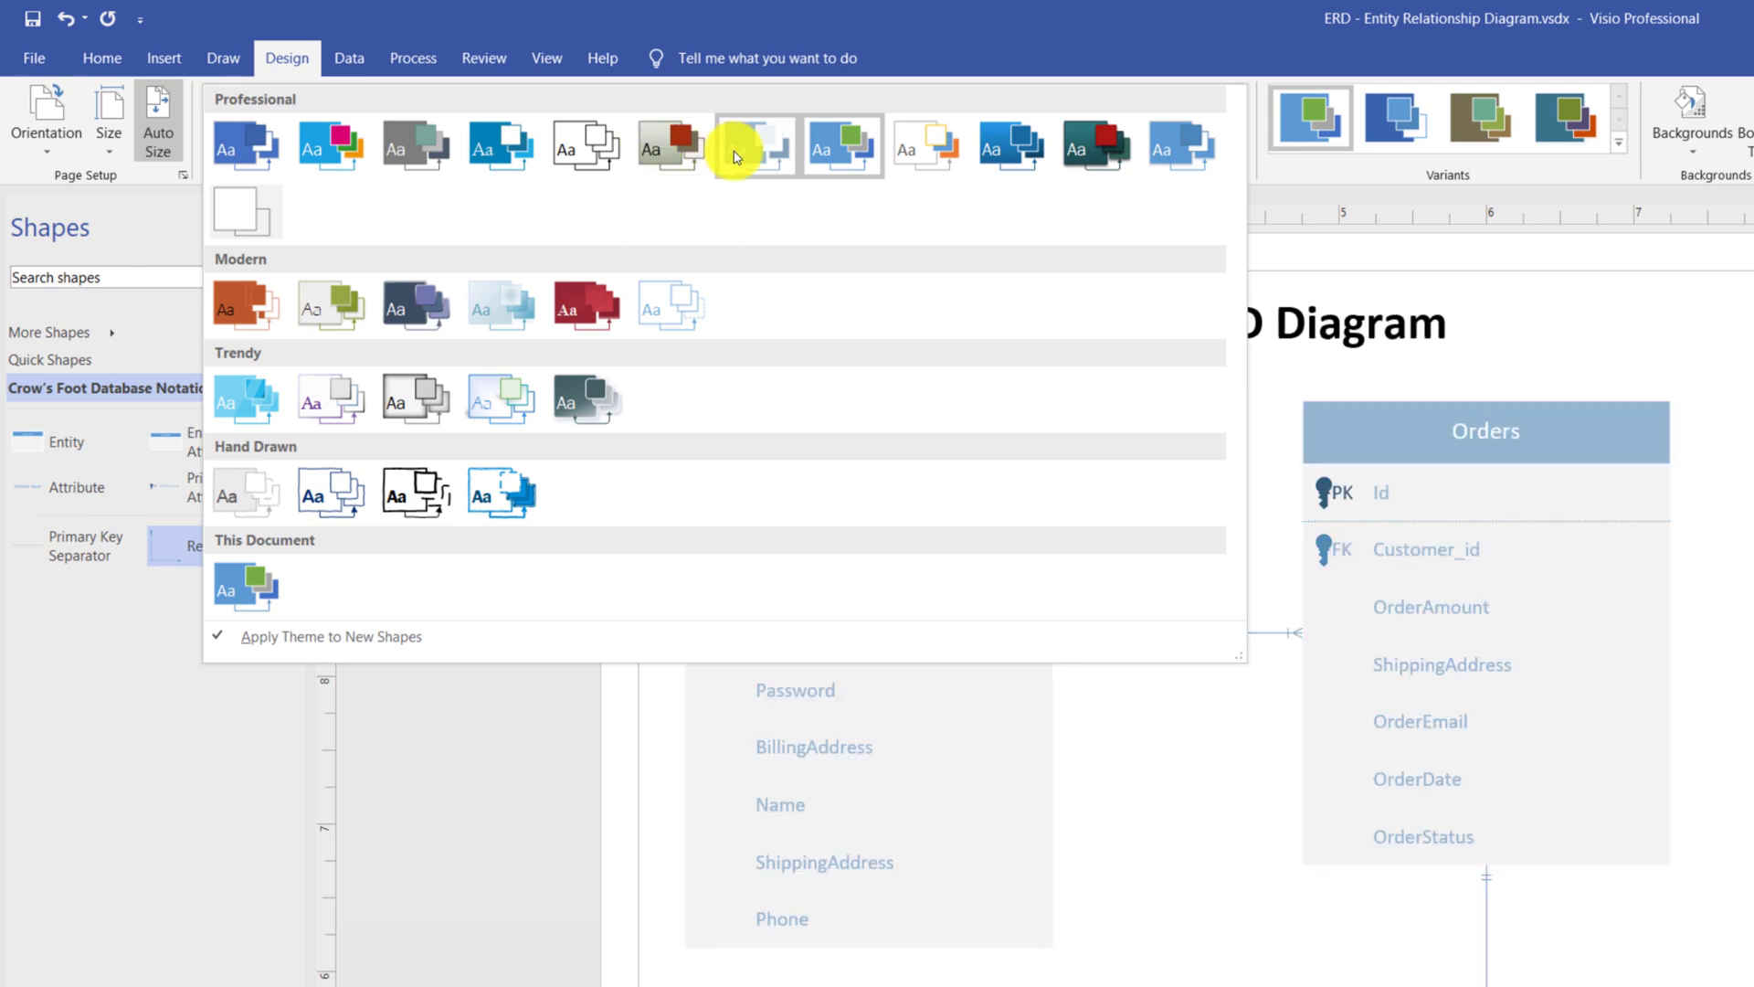
click(1013, 147)
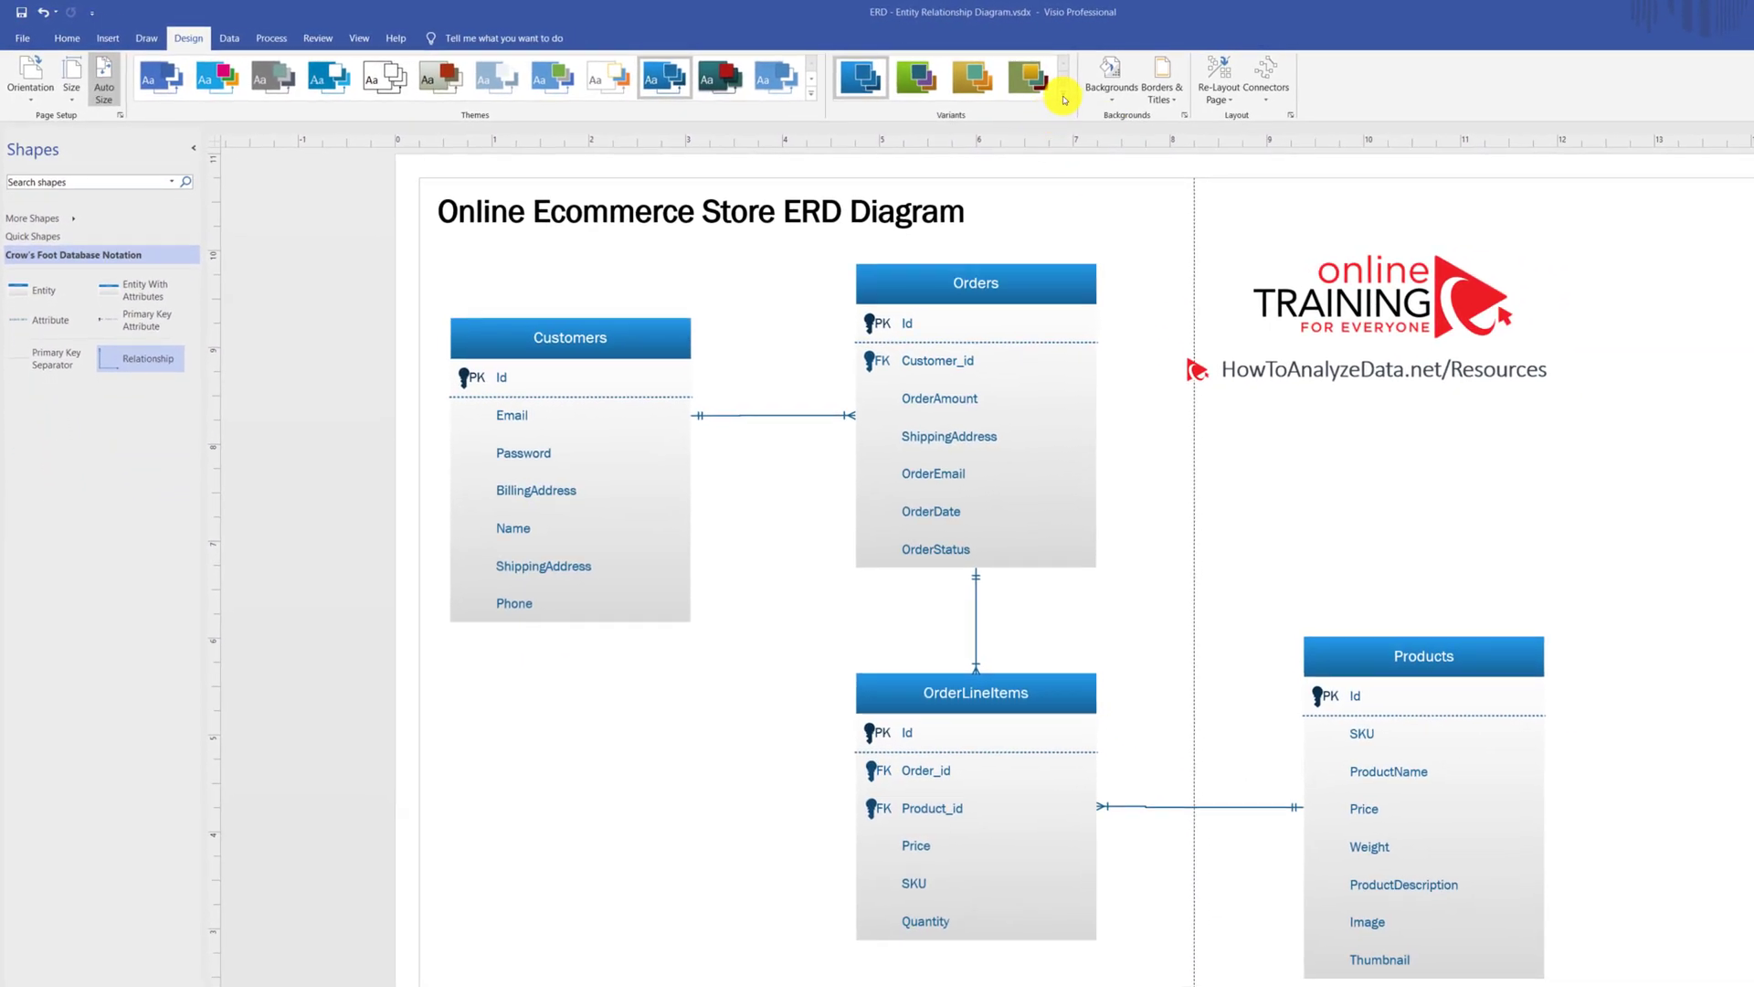
Step: Preview the built-in theme color sets, including Integral, on the ERD diagram
click(960, 111)
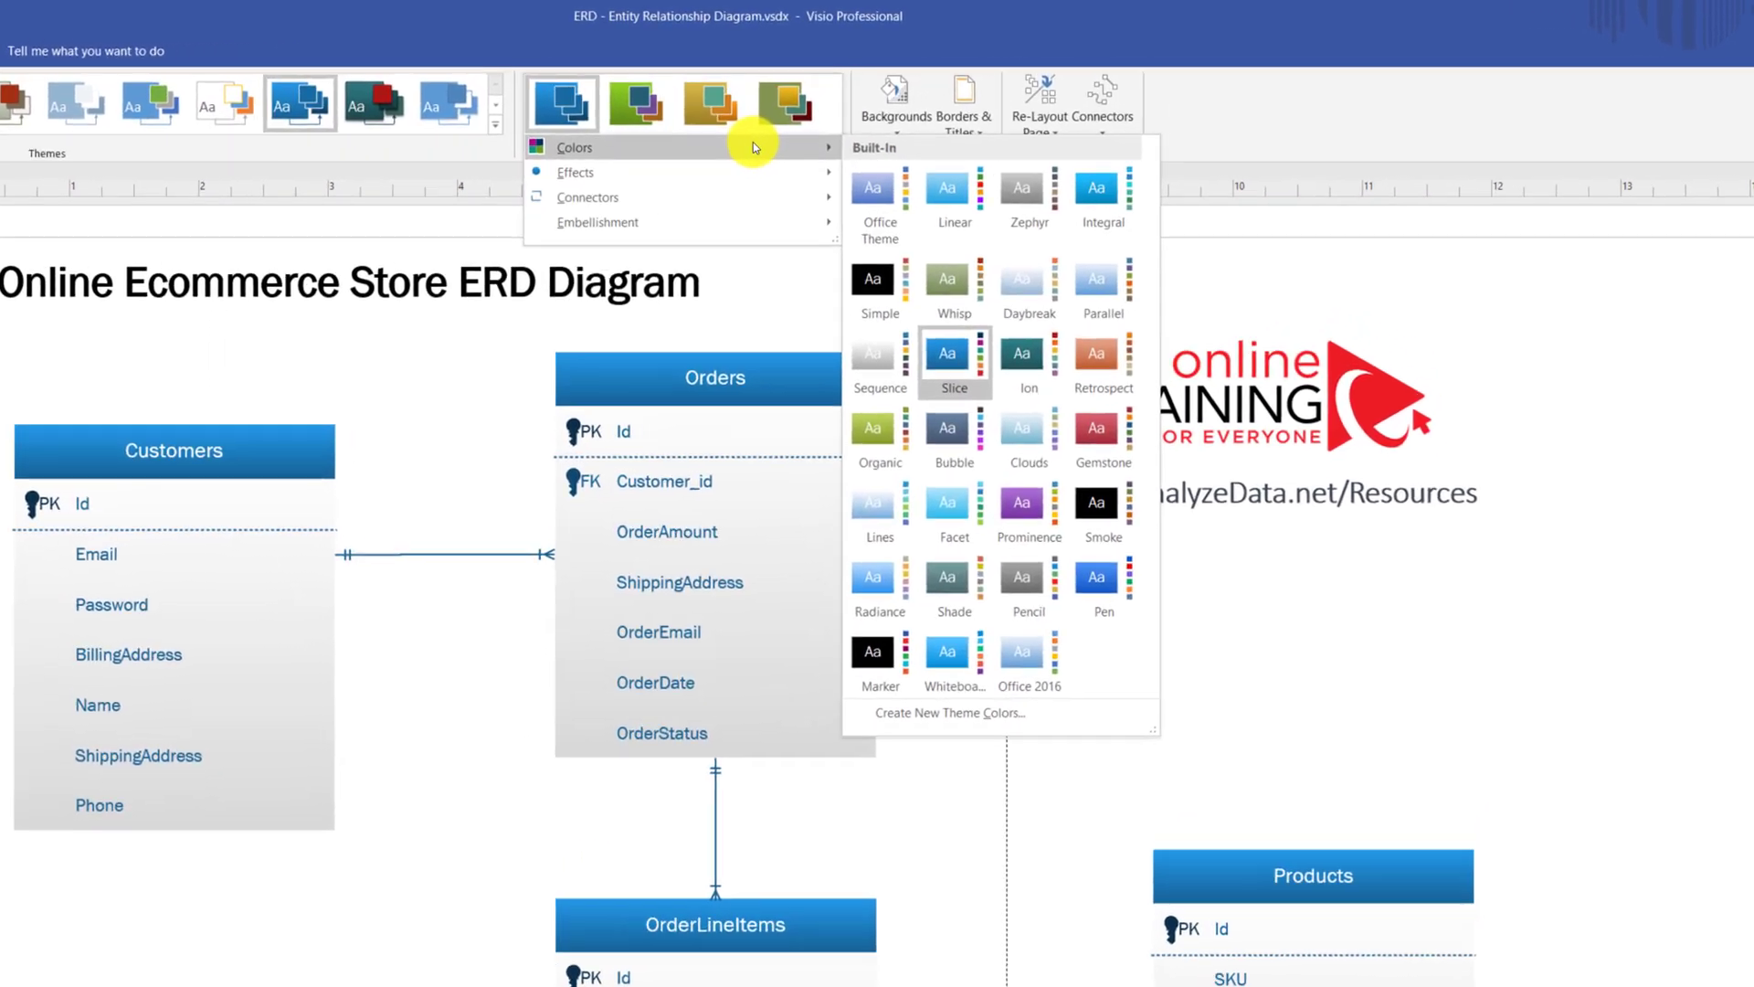
mouse_move(803, 150)
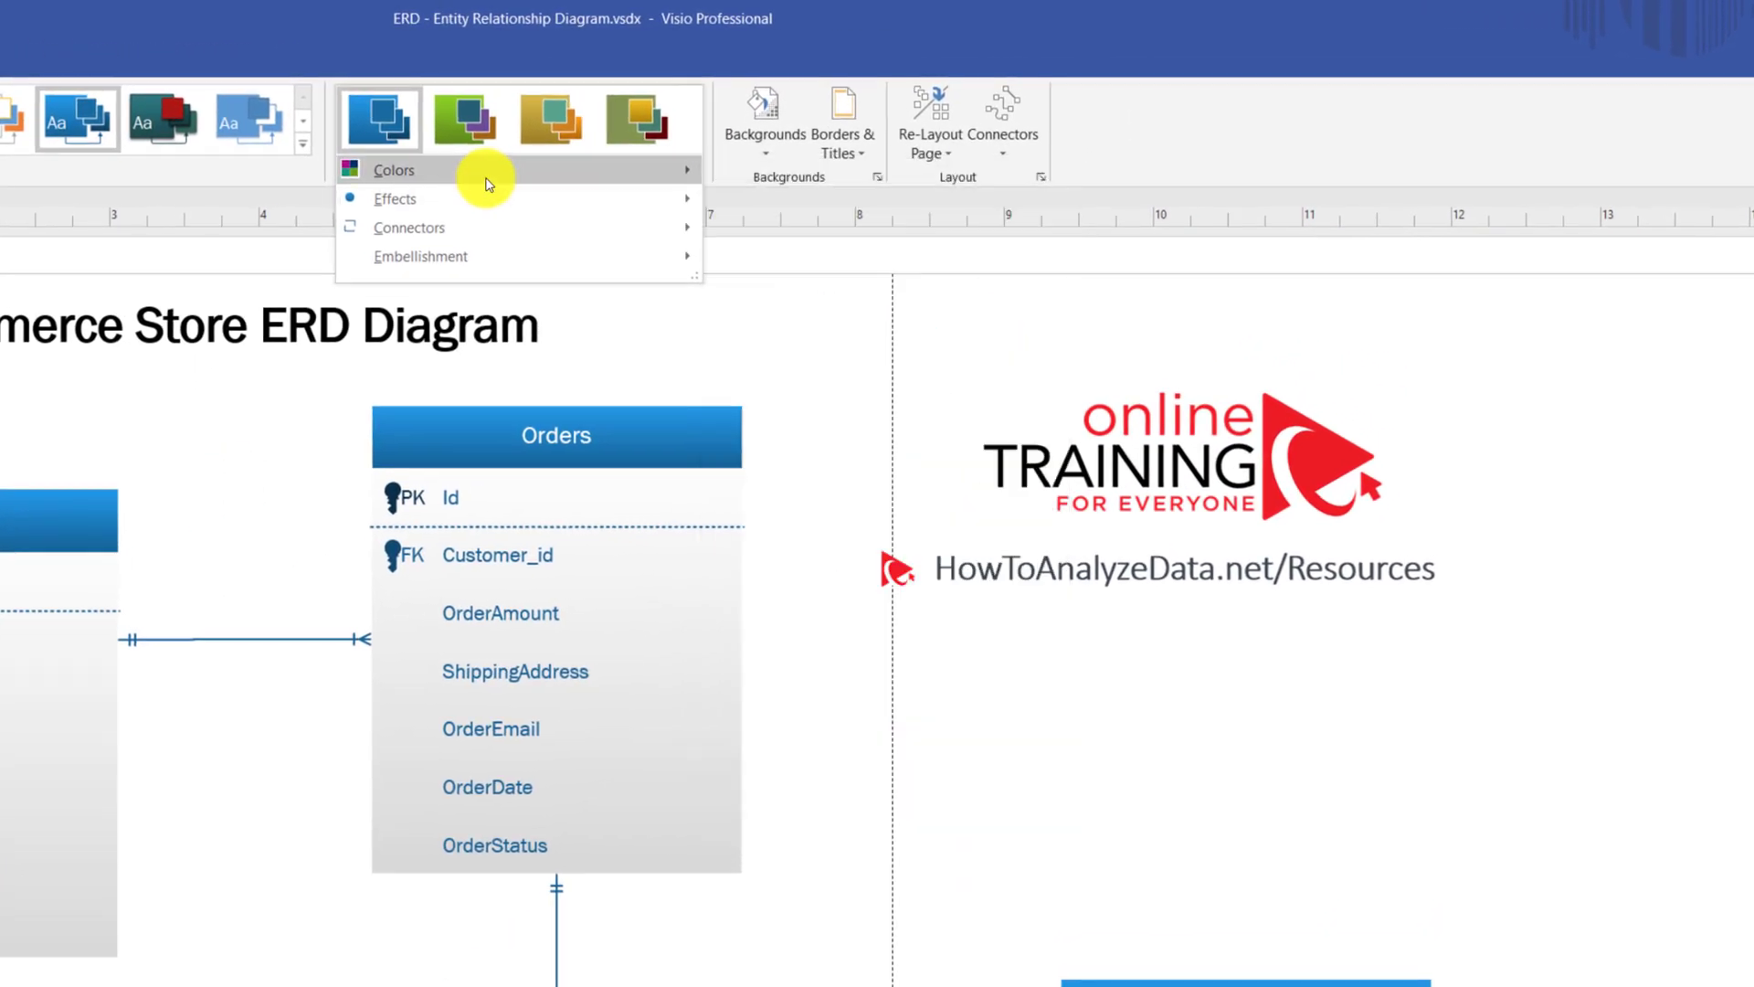
mouse_move(482, 174)
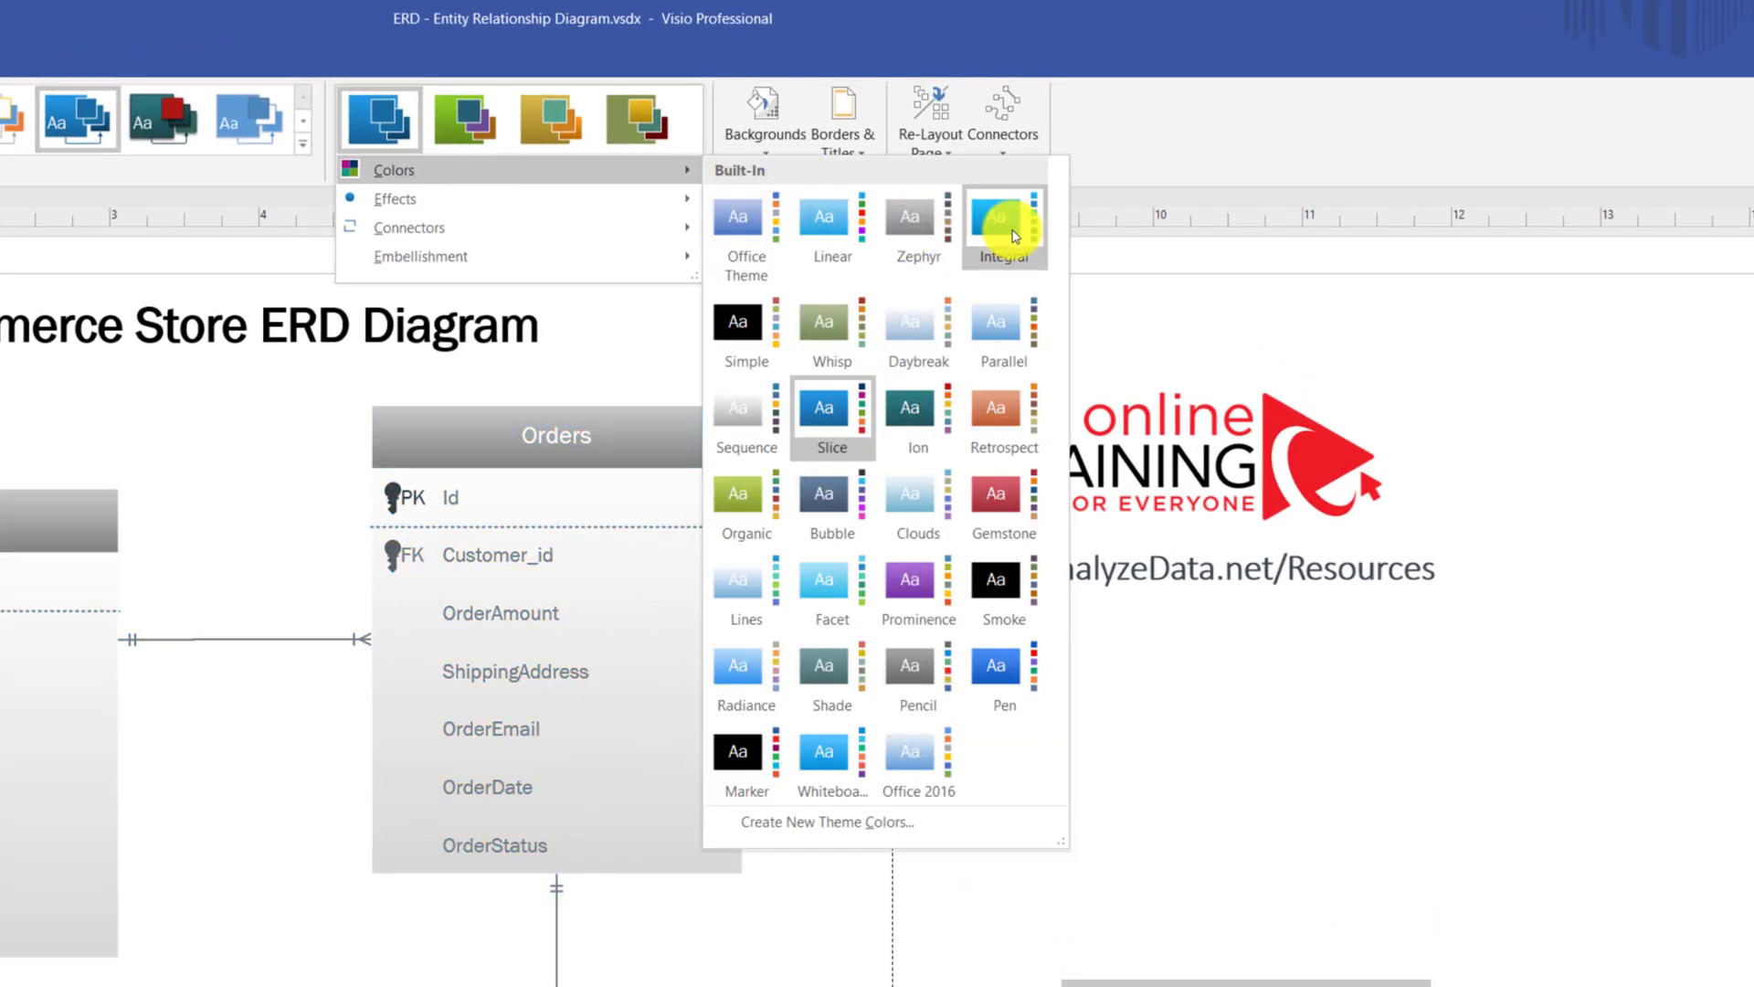
click(999, 219)
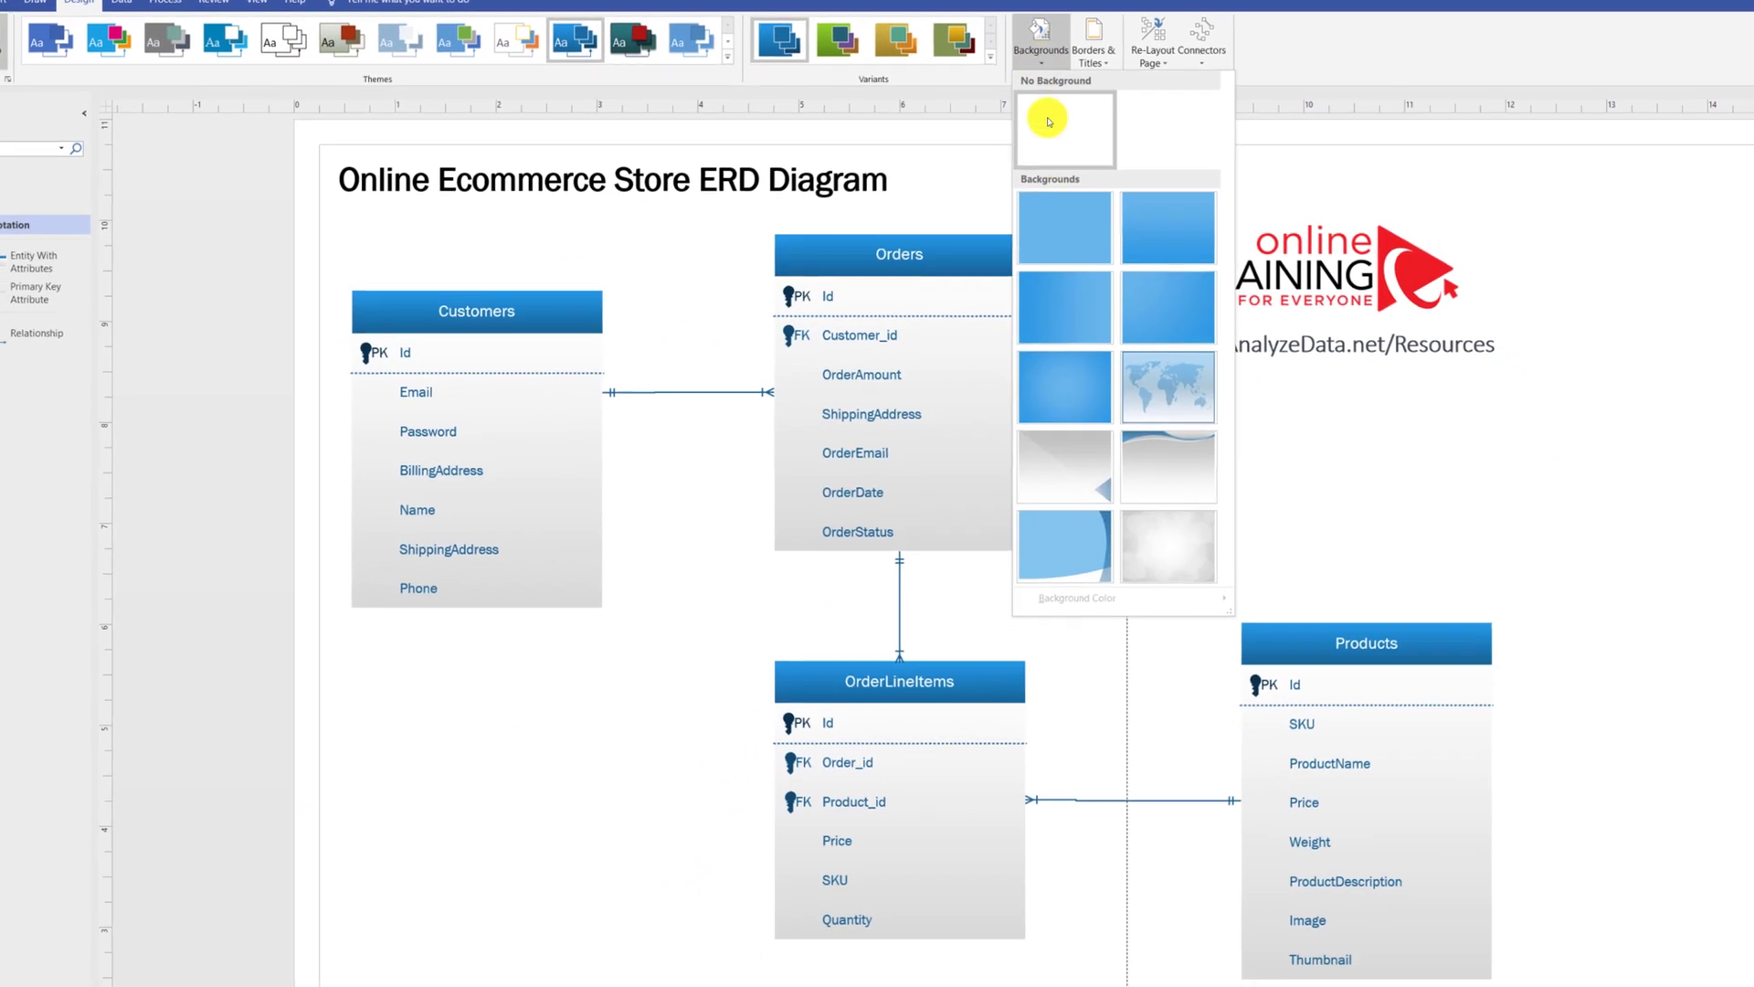
Step: Try the solid blue page background behind the ERD diagram
click(1067, 229)
click(1044, 53)
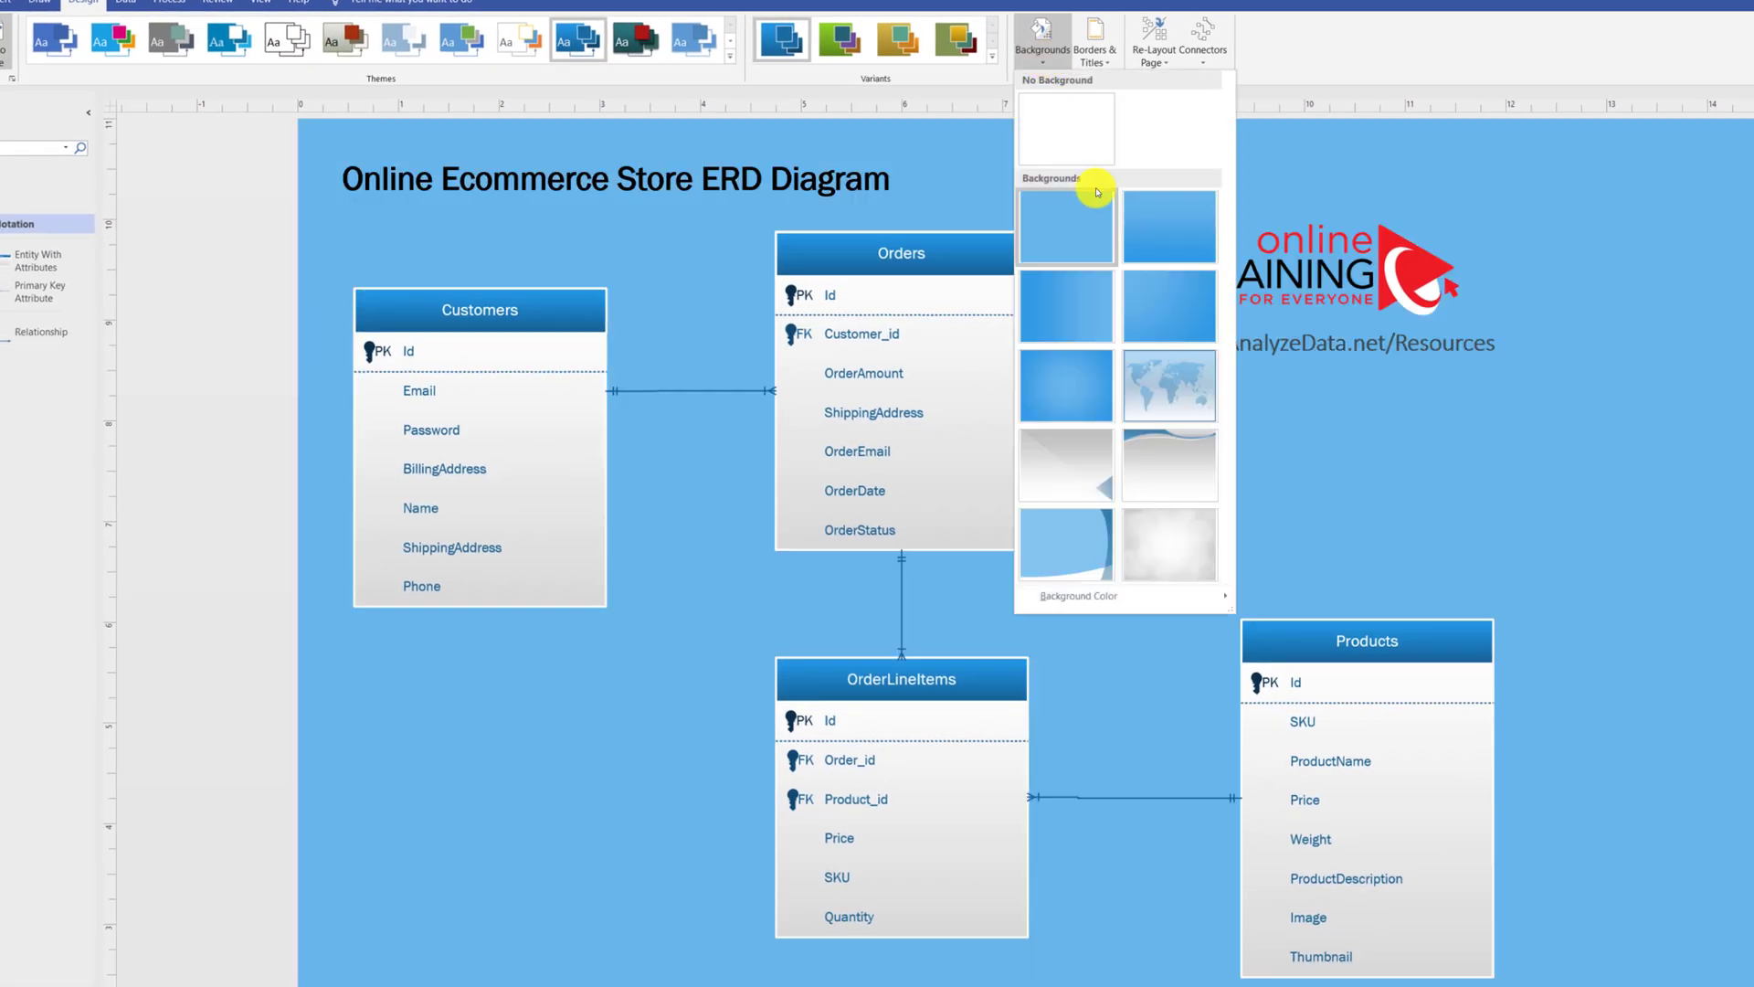
click(1185, 479)
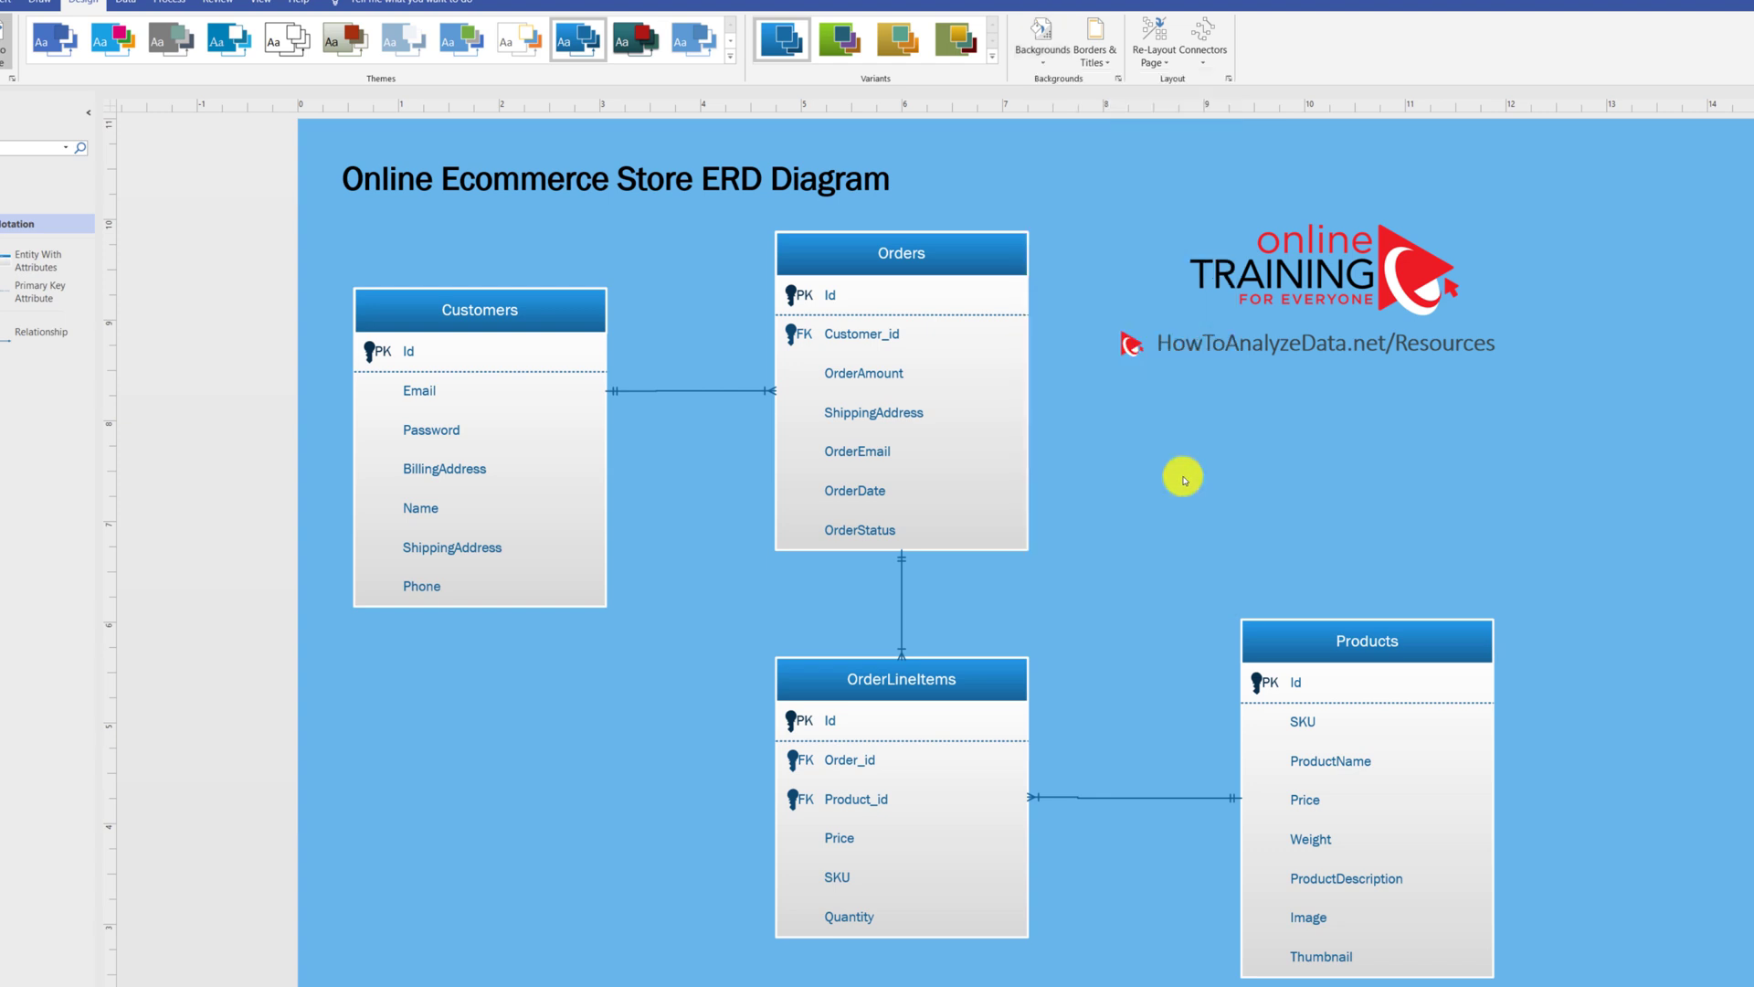
Step: Apply the grey page background with the blue corner triangle and open the gallery of borders and titles
click(1044, 53)
click(1085, 478)
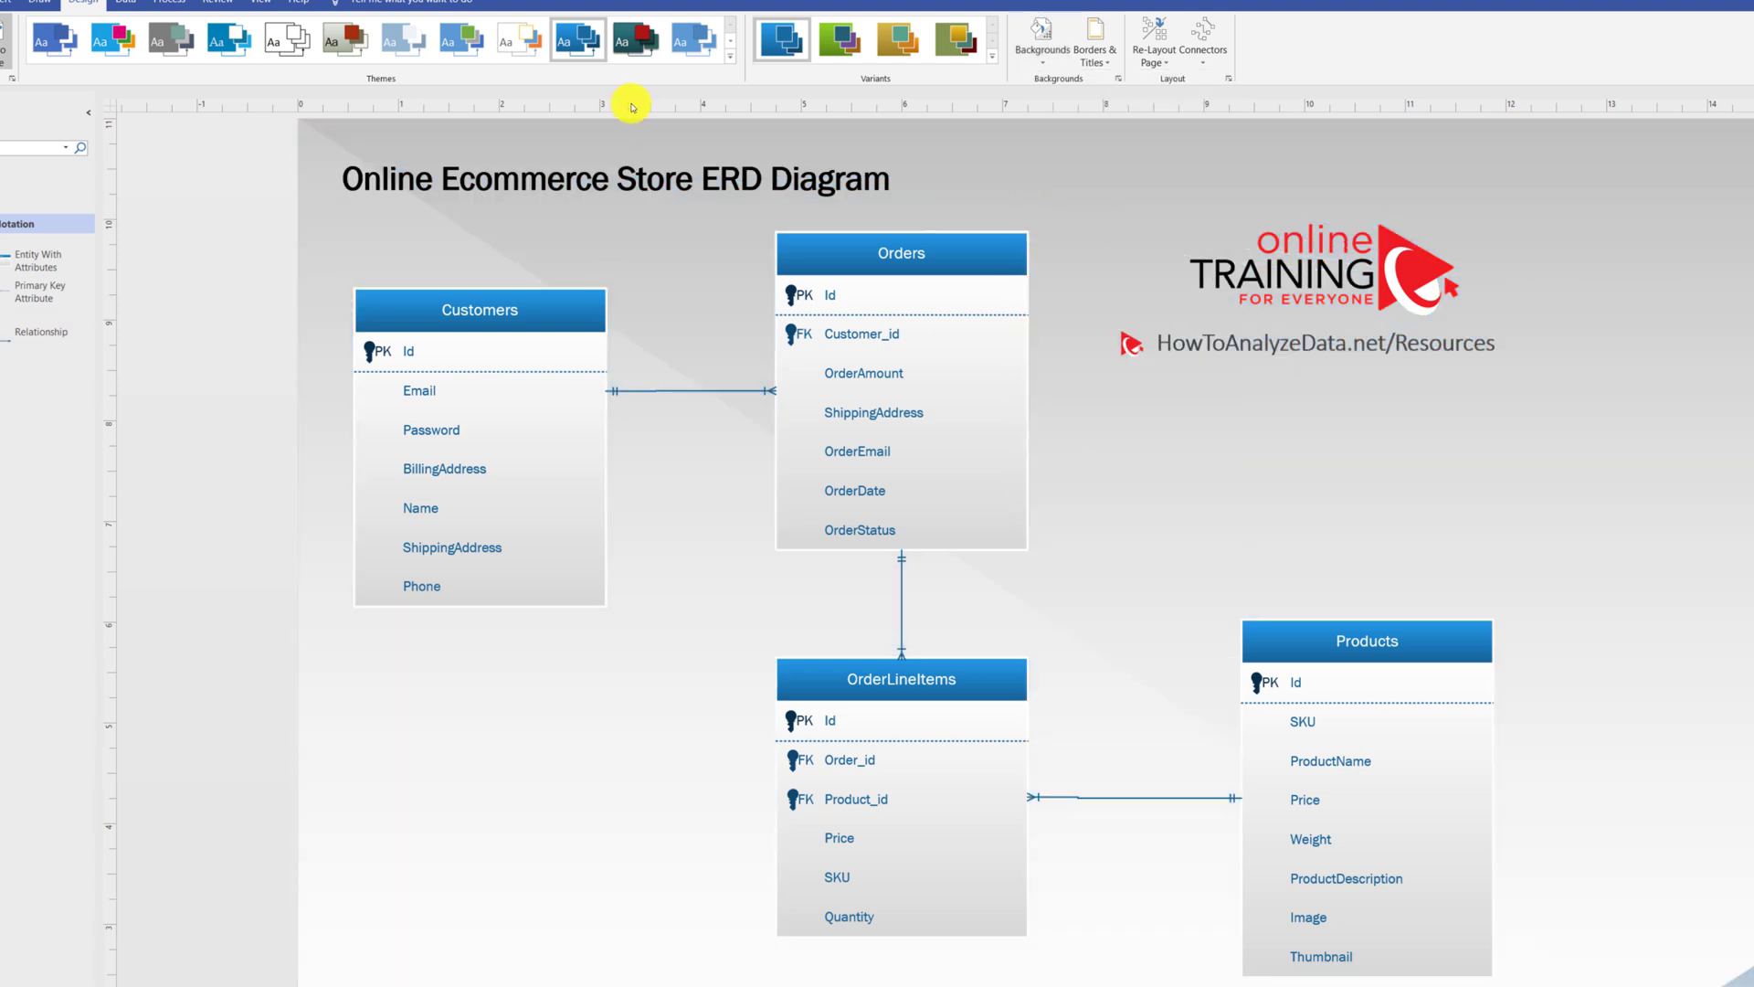
click(1096, 46)
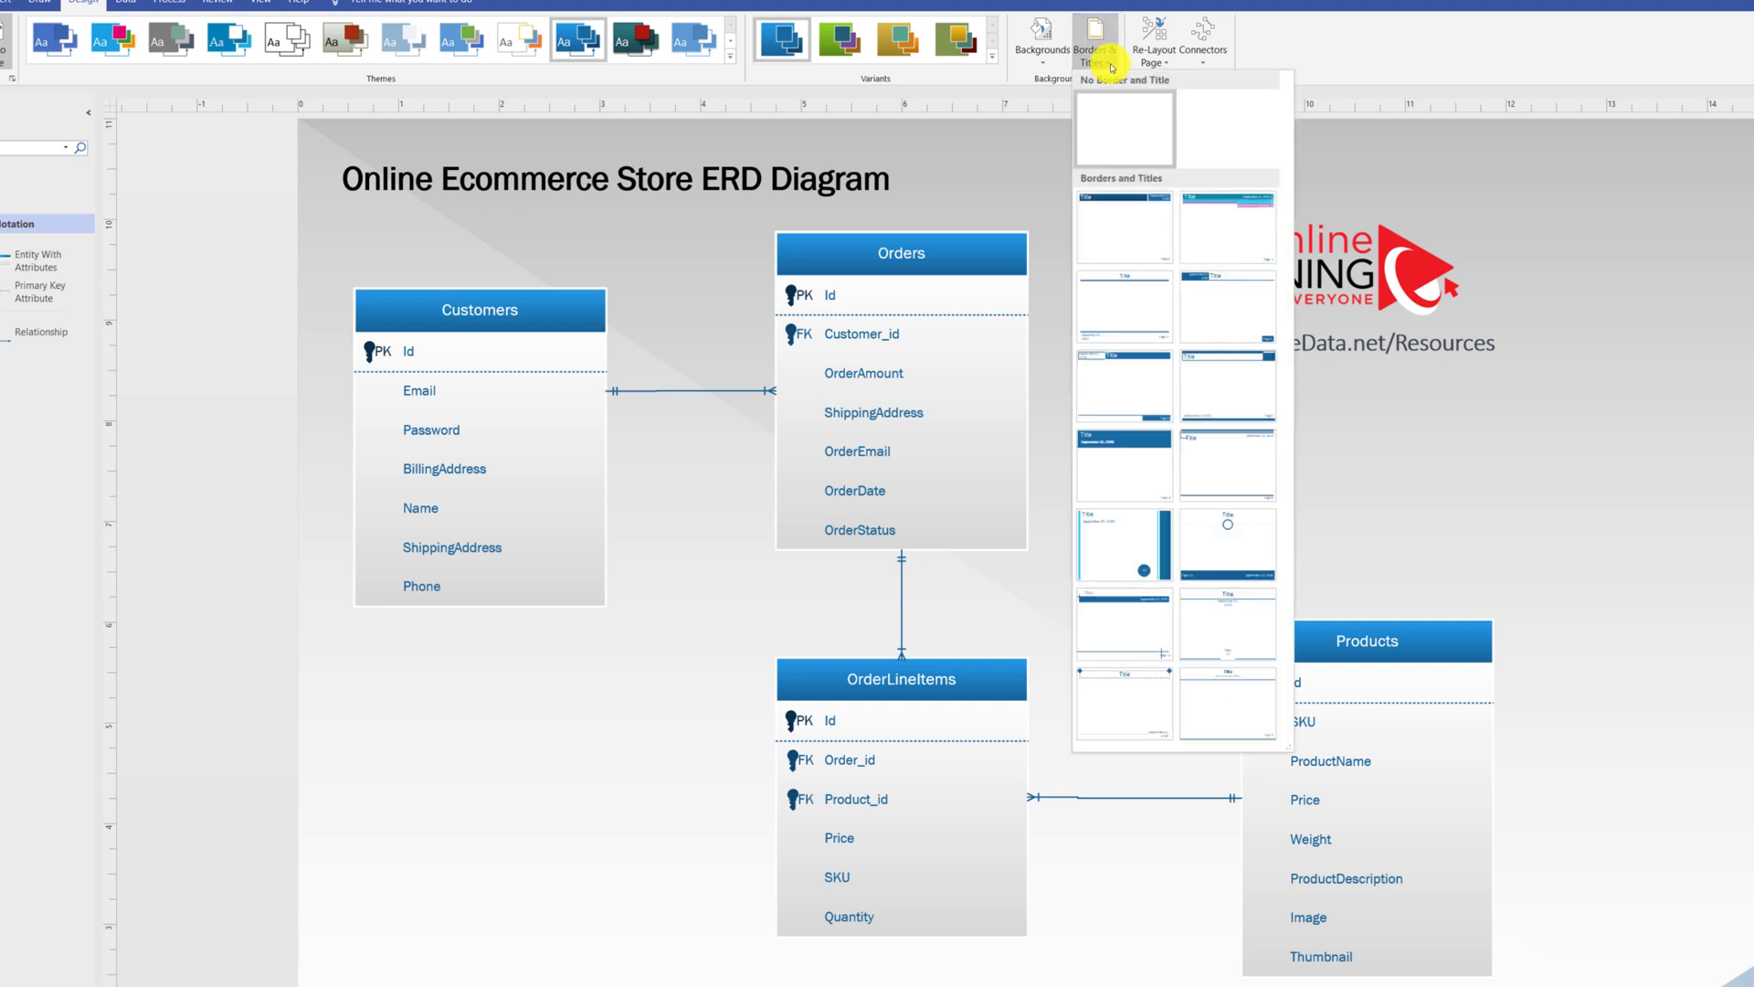
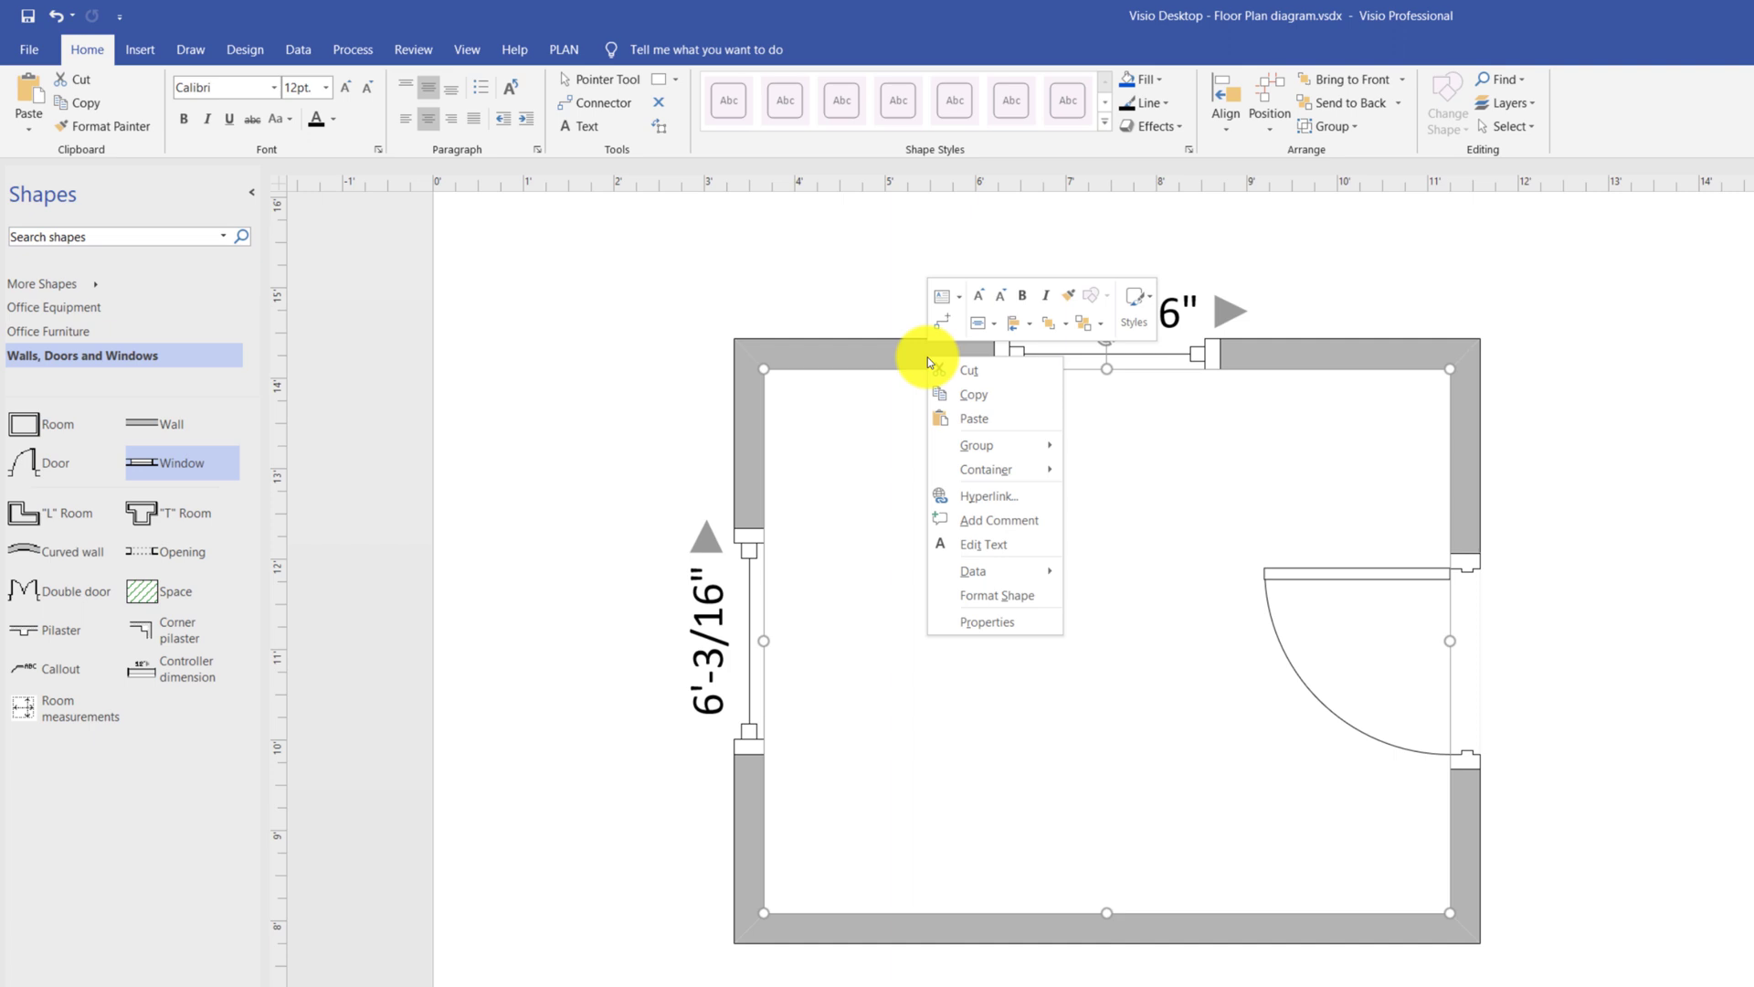
Step: Check the room's width and length in its shape properties without changing them
click(1005, 622)
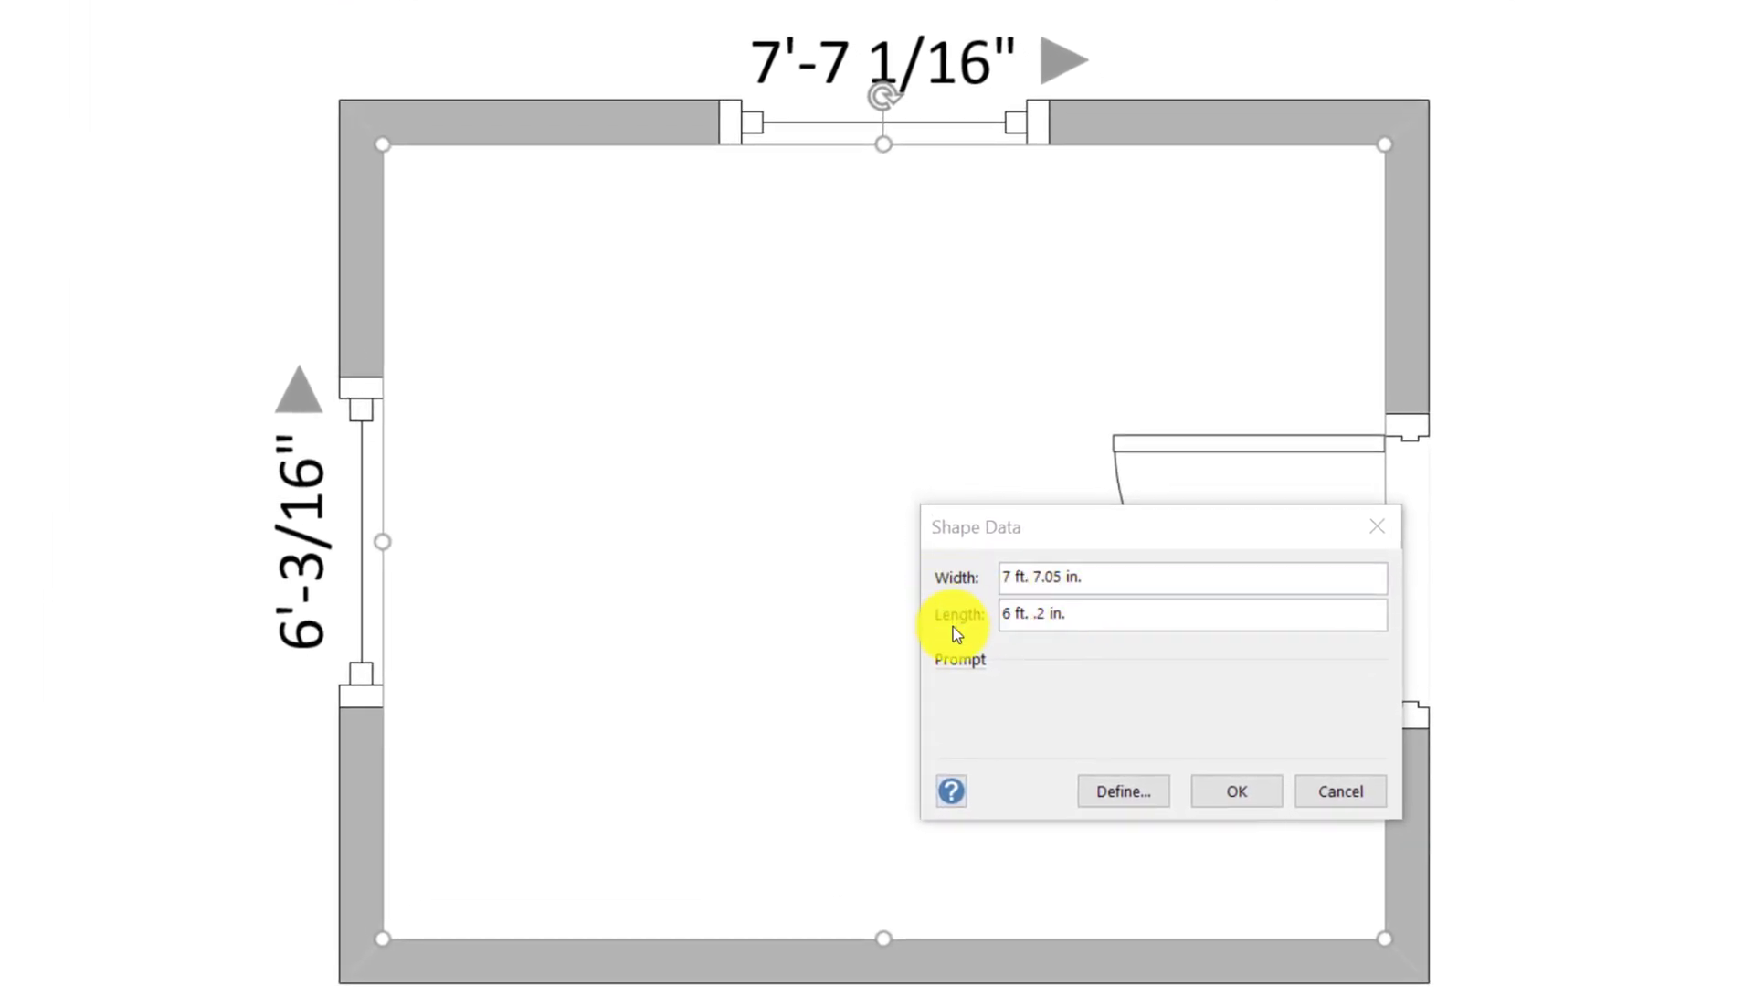
click(1266, 788)
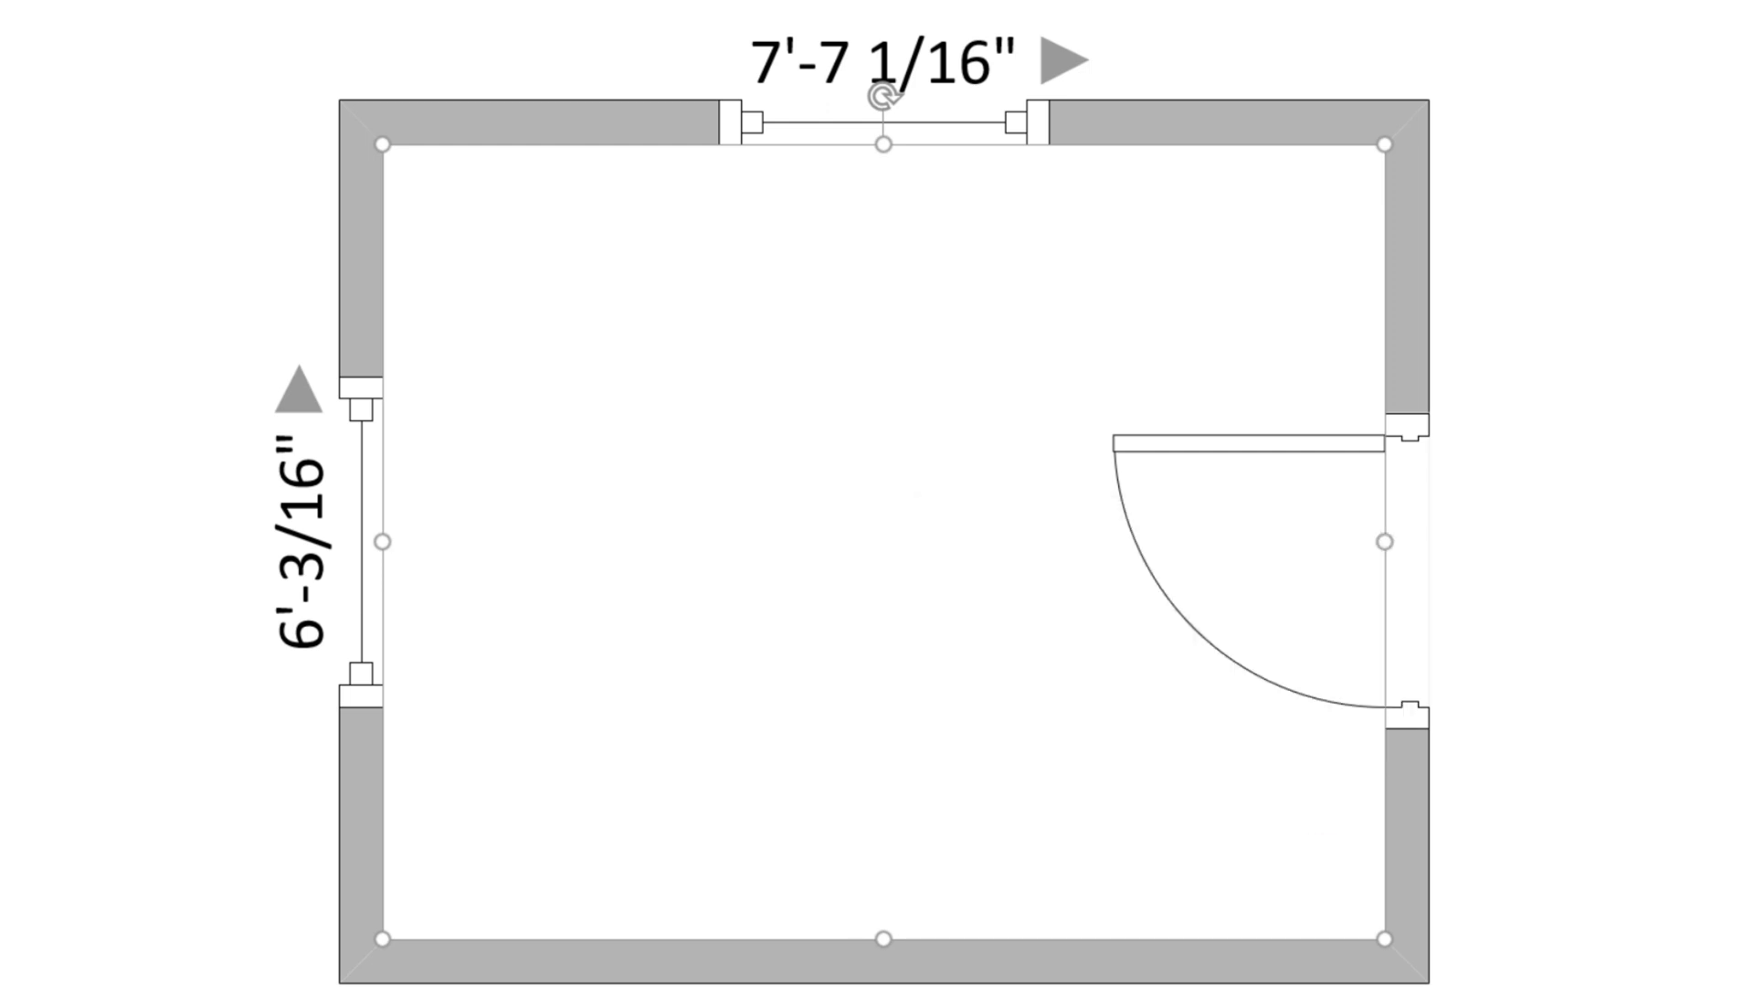
Step: Reverse the in/out opening of the door in the room's right wall so it swings outward
click(1336, 451)
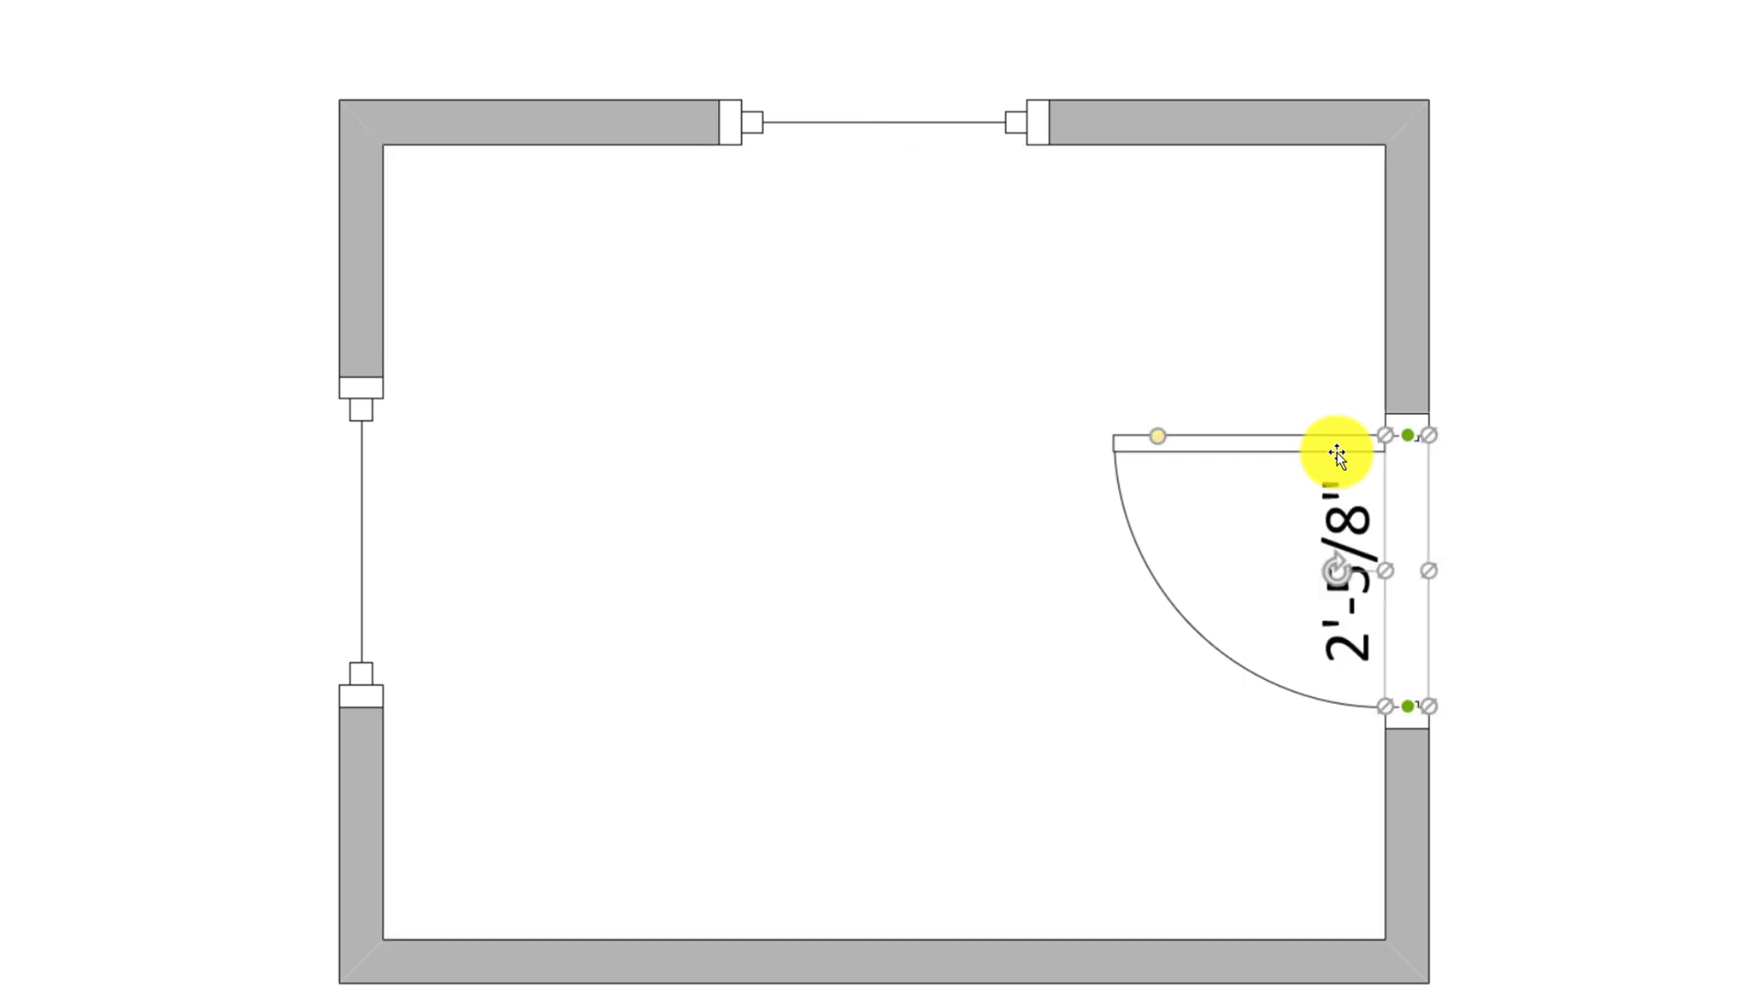
right_click(1408, 520)
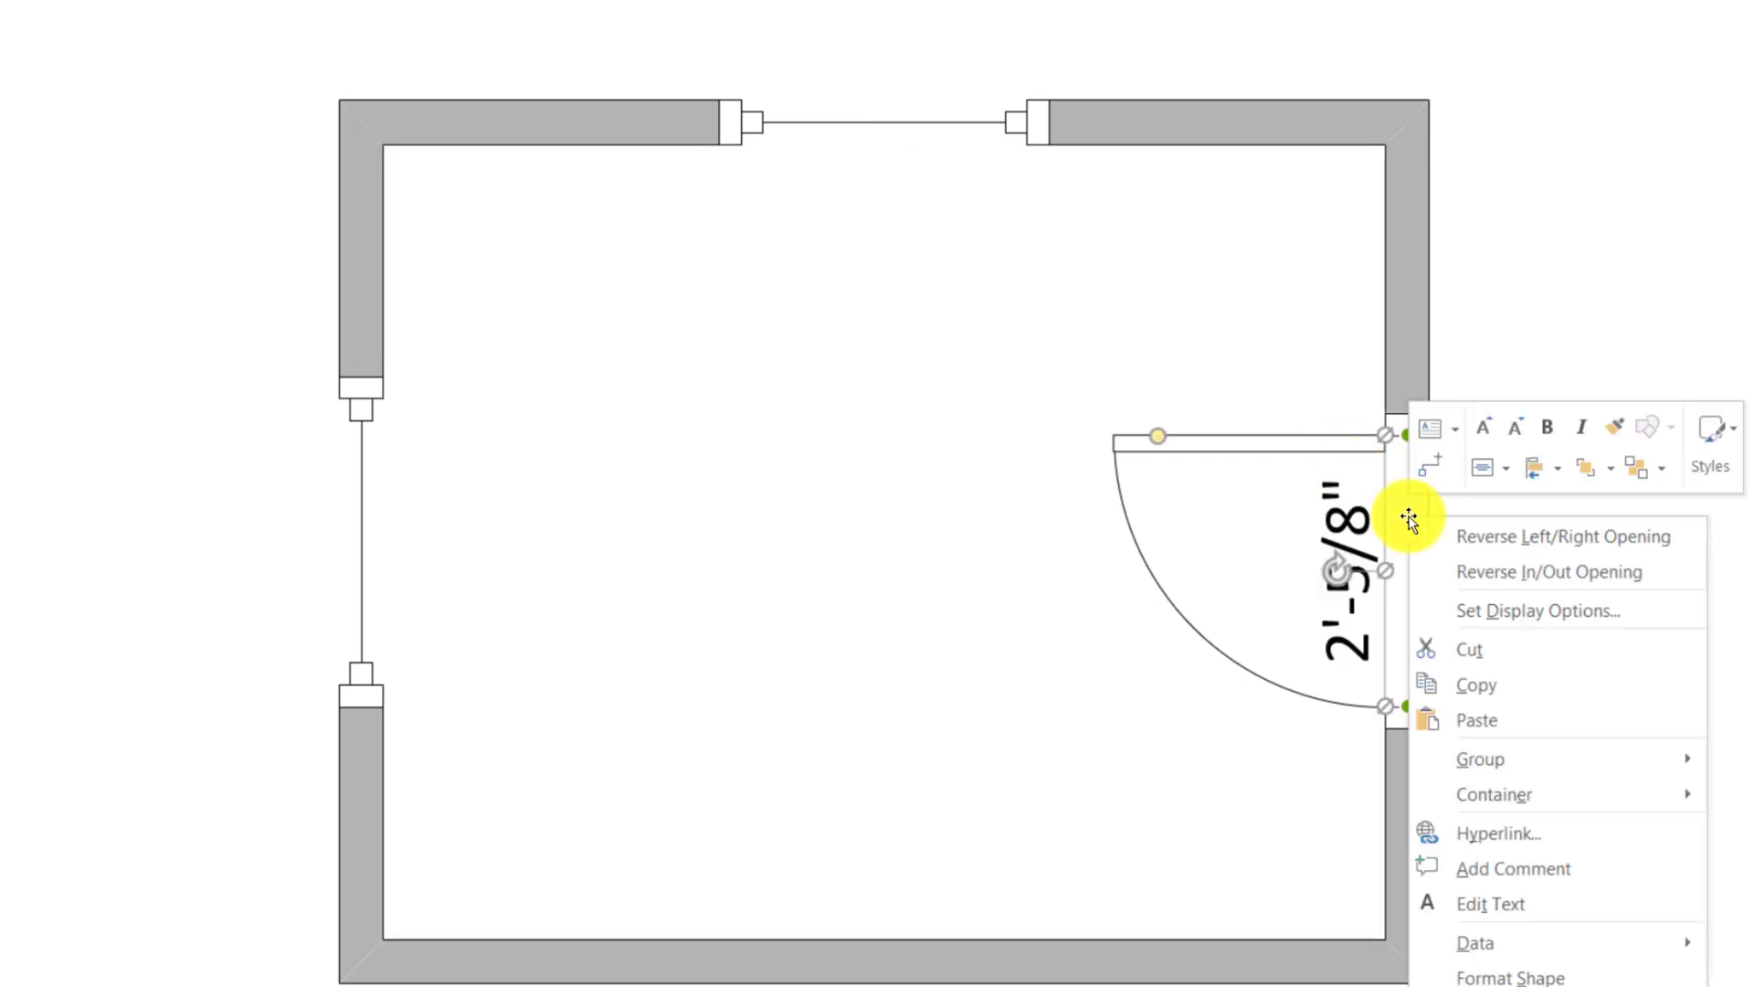
click(1526, 574)
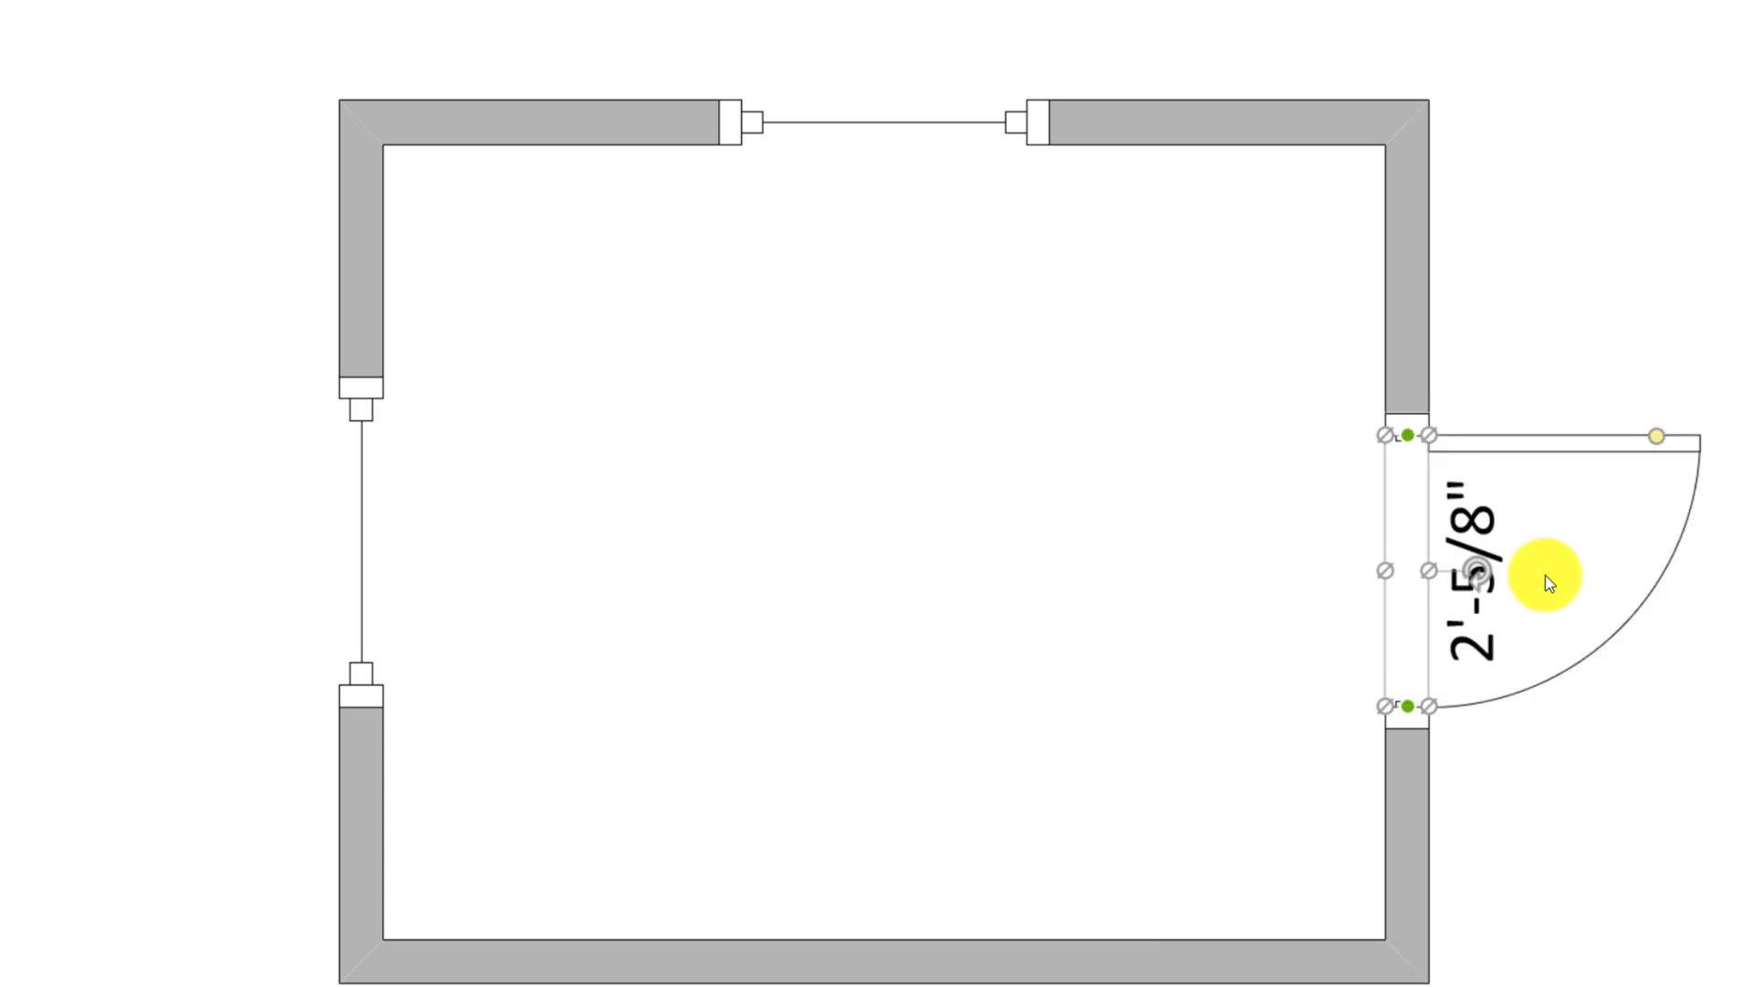
Step: Try displaying the door's header, closed panel and threshold through its display options, and undo that change
right_click(1544, 574)
click(1514, 609)
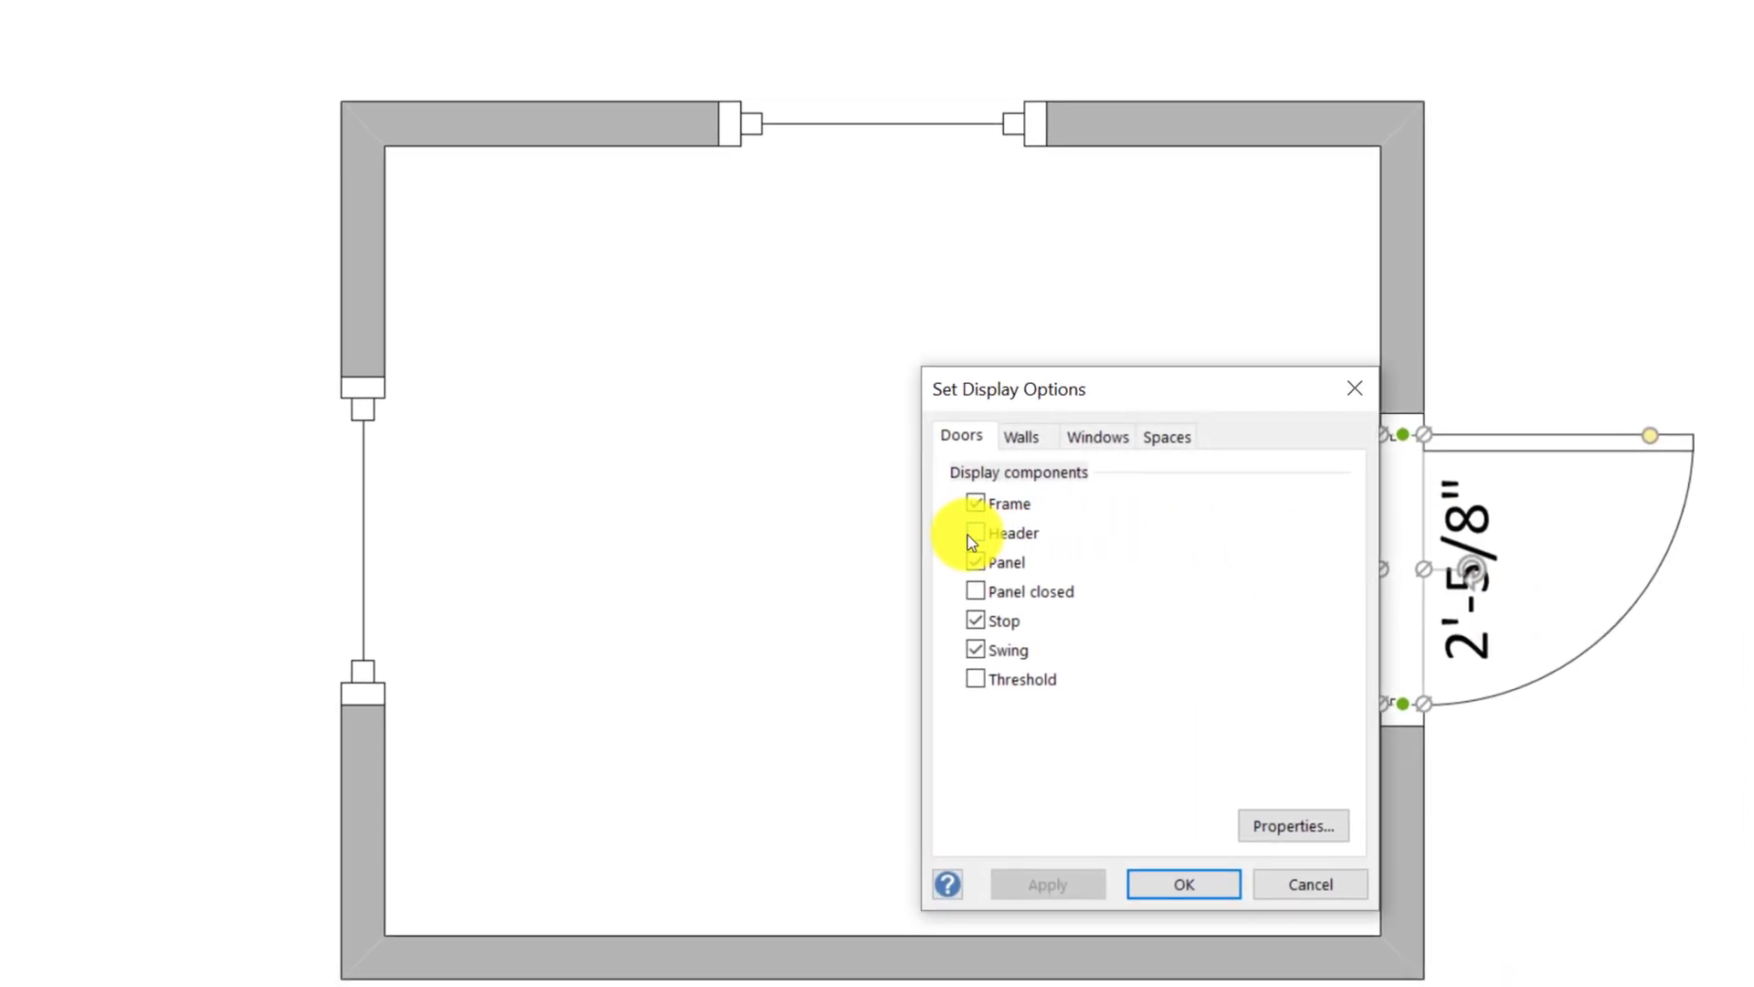
click(967, 529)
click(967, 585)
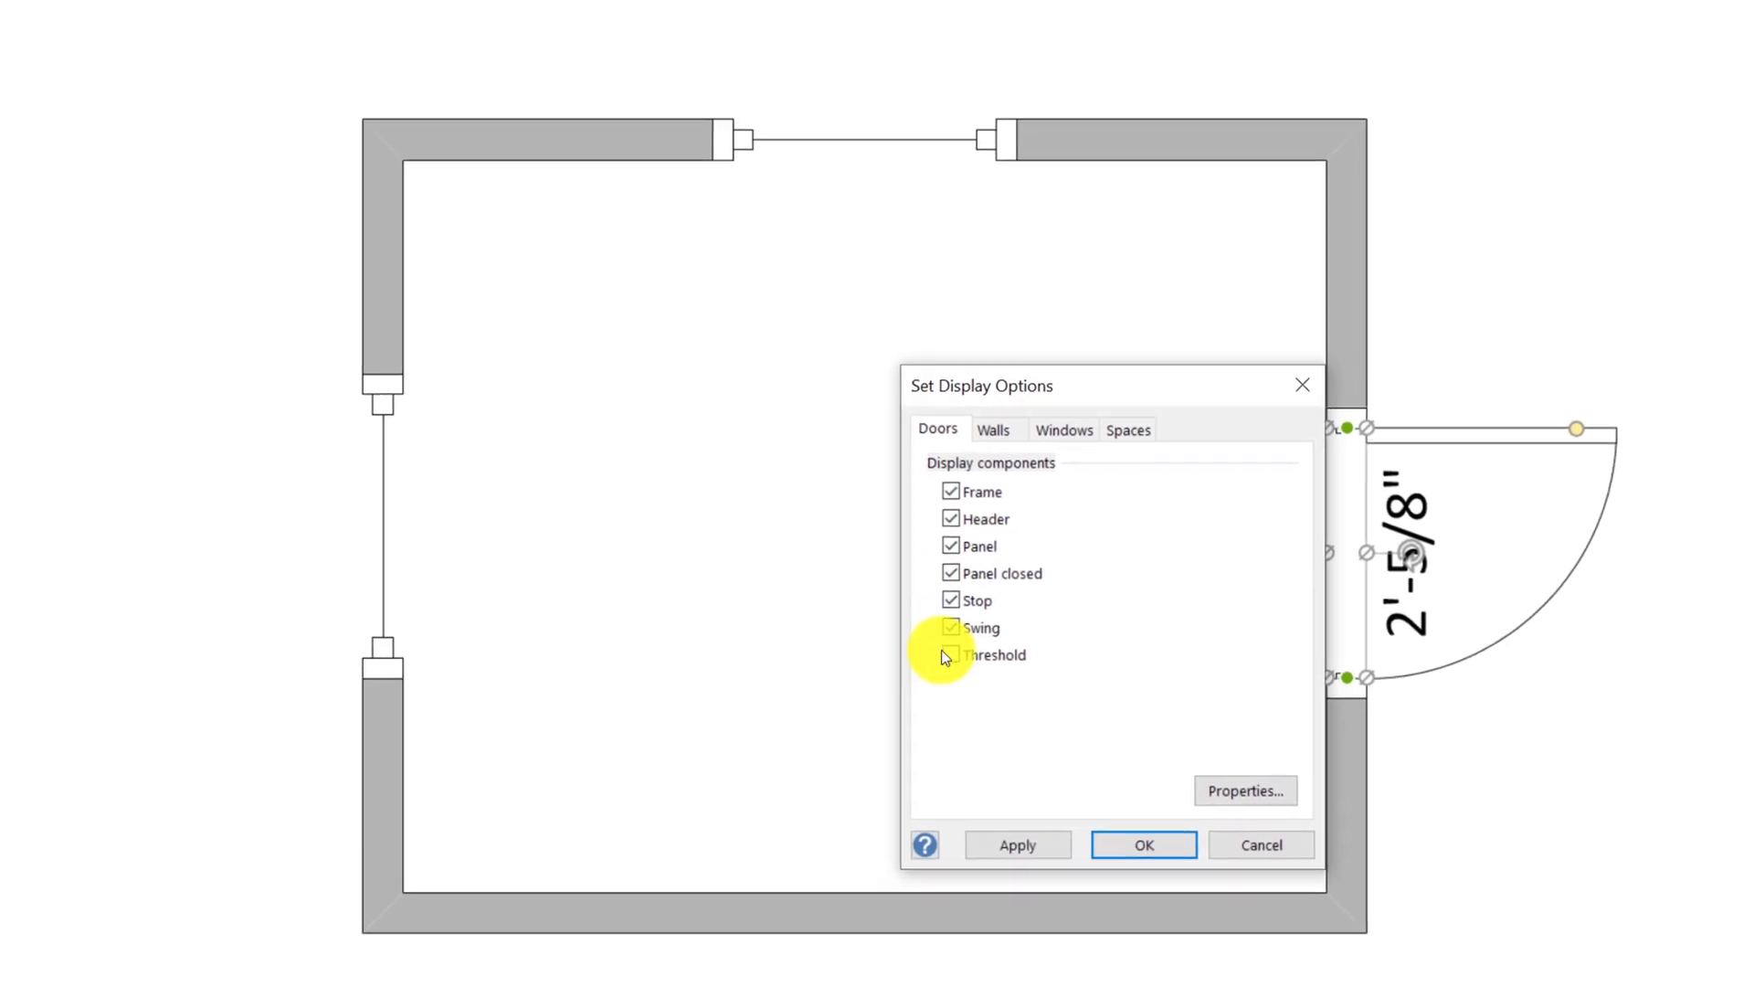
click(967, 671)
click(1153, 435)
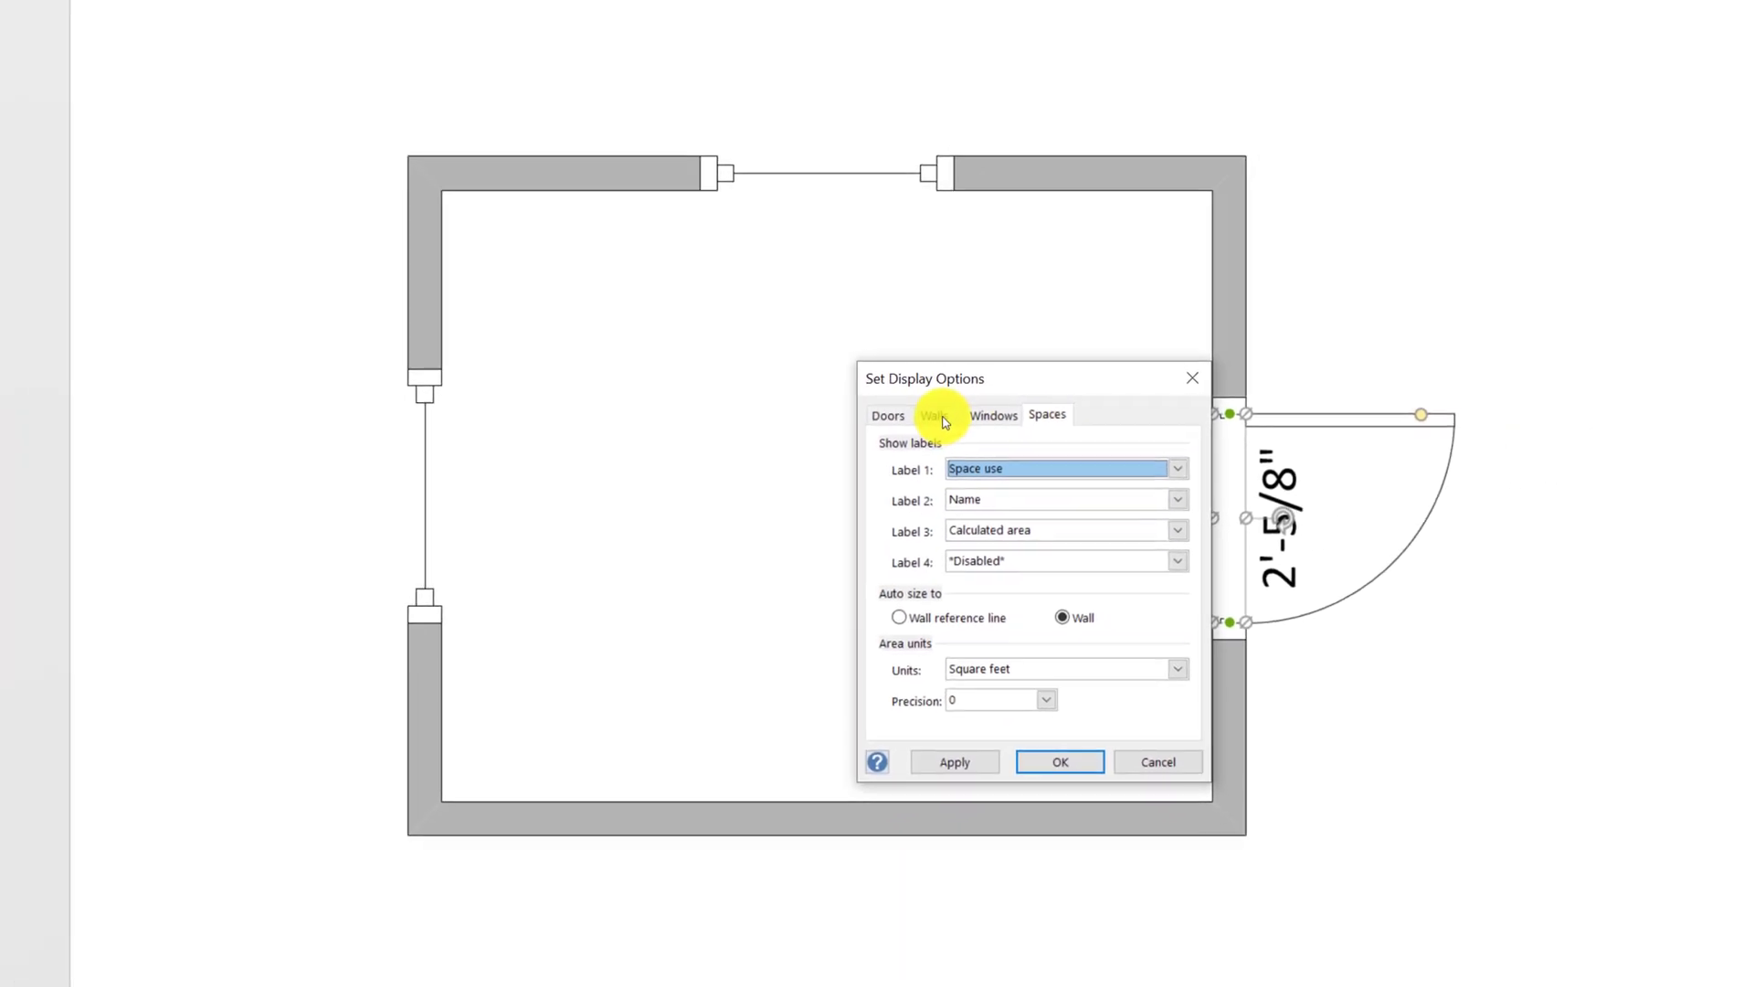
click(1006, 708)
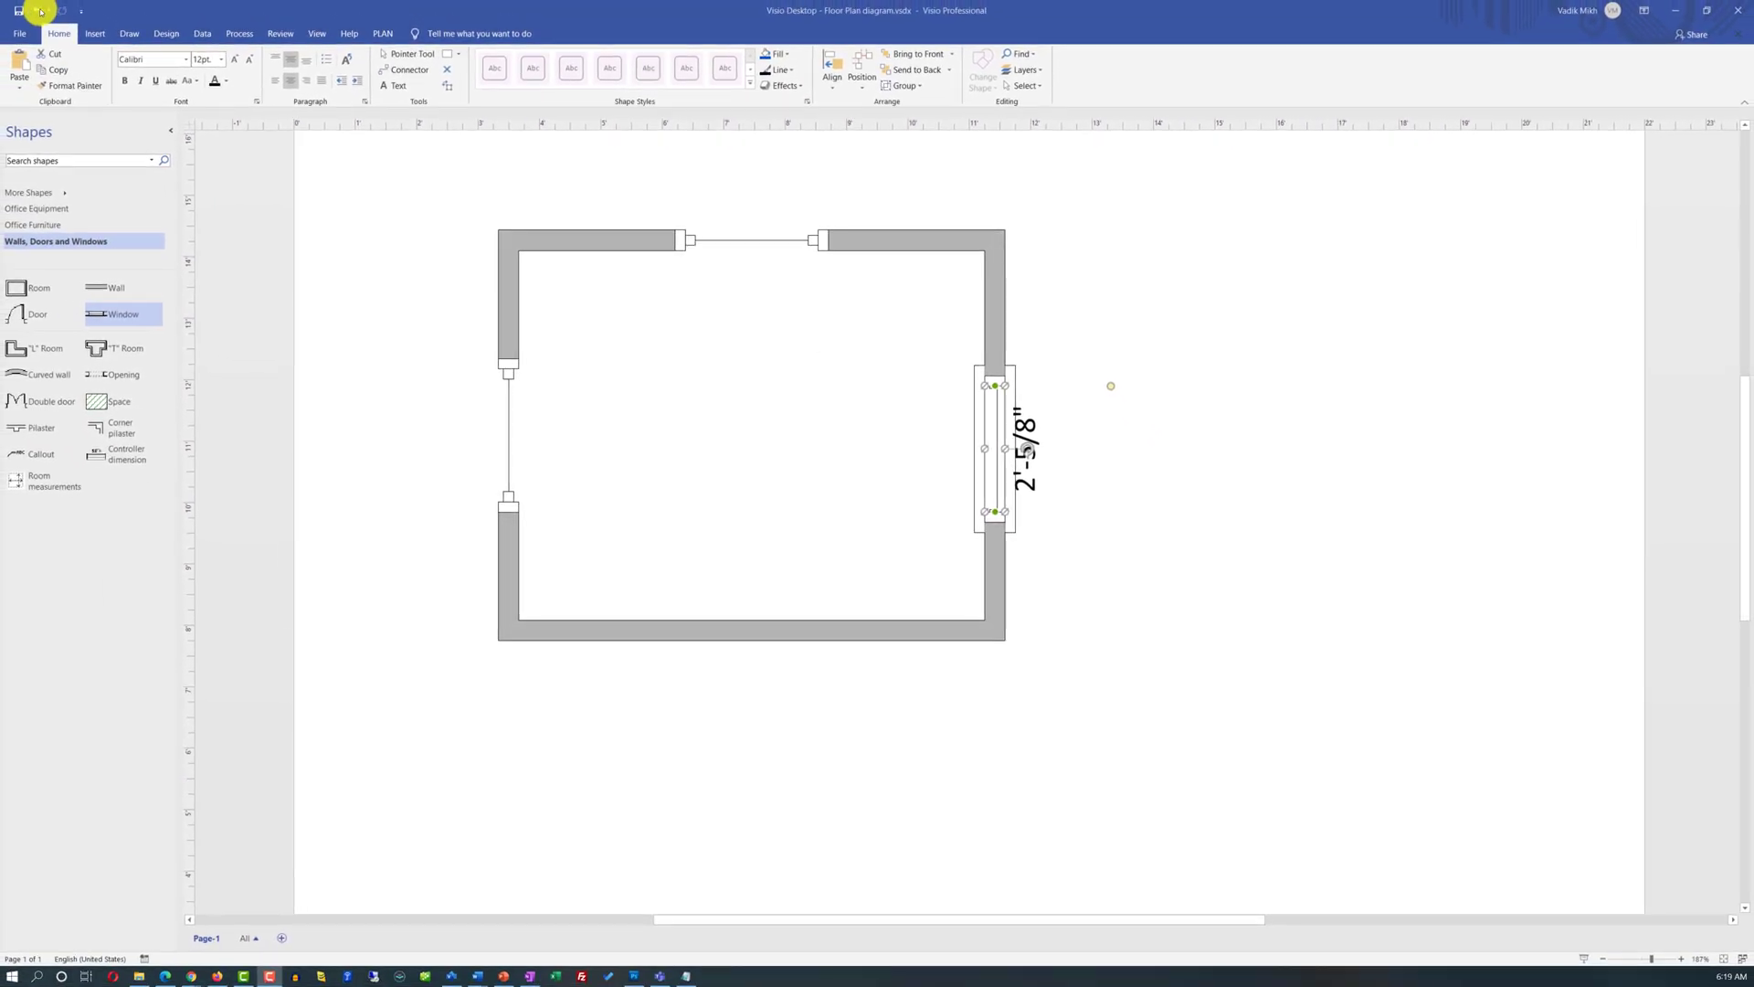
click(40, 11)
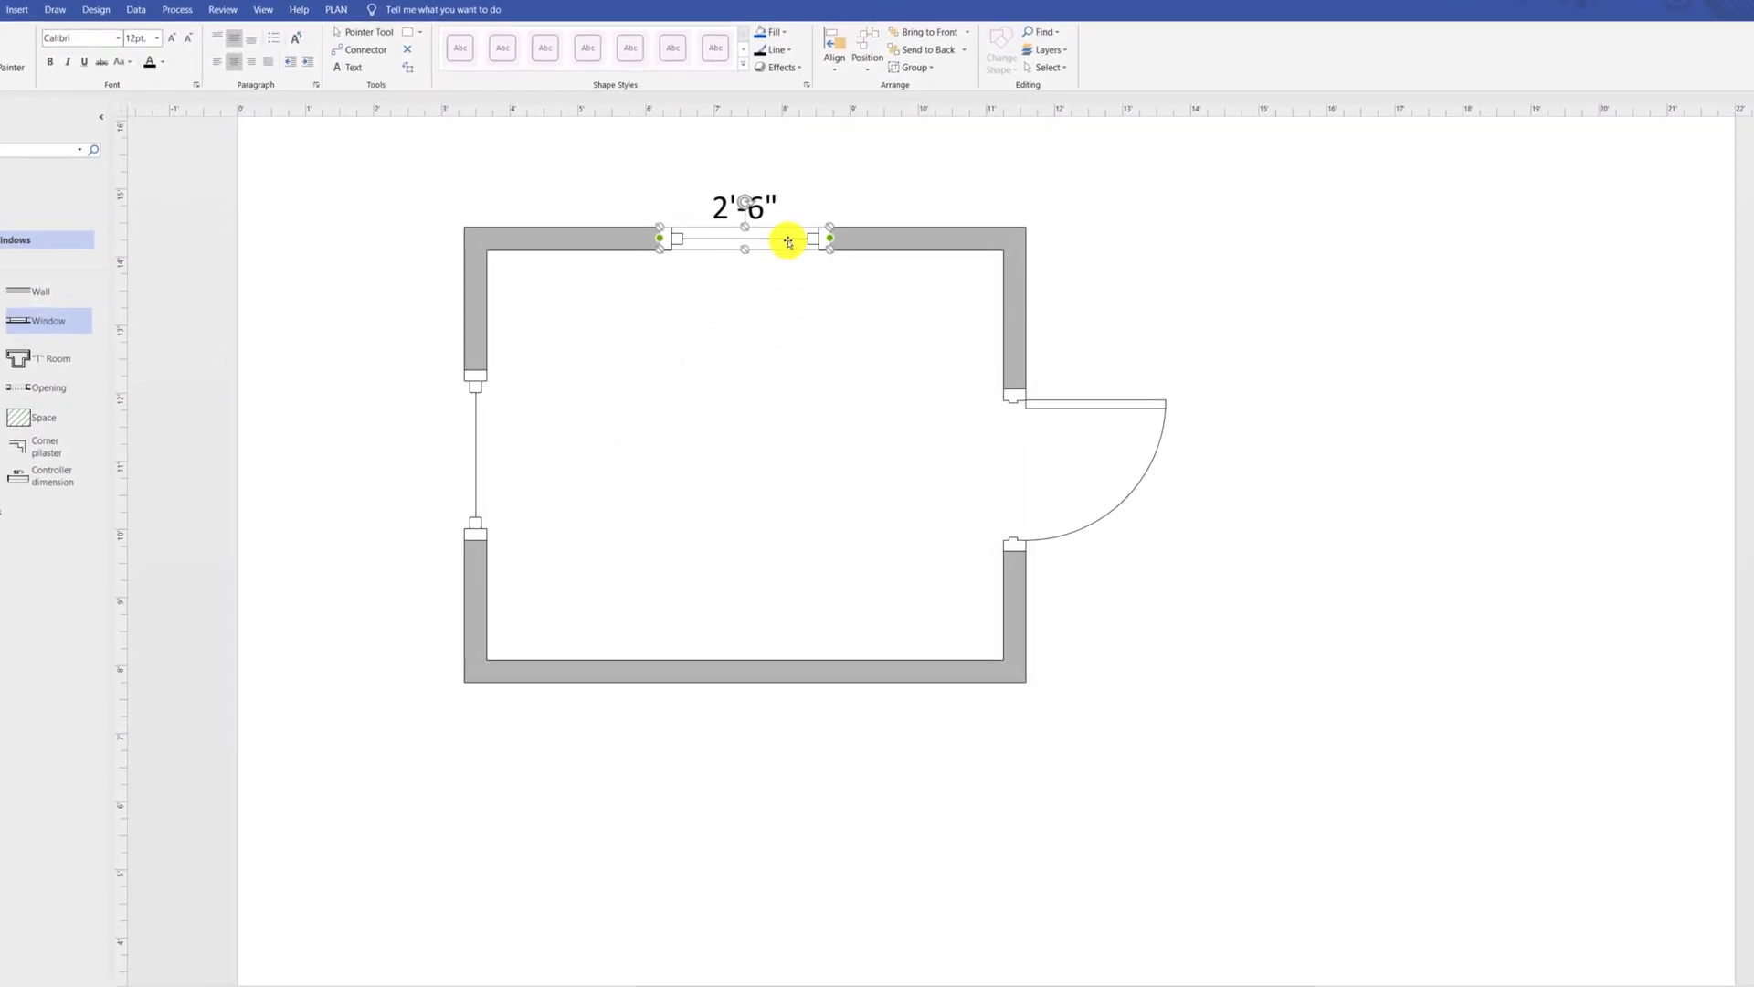
Step: Label the room shape "Living Area"
right_click(836, 240)
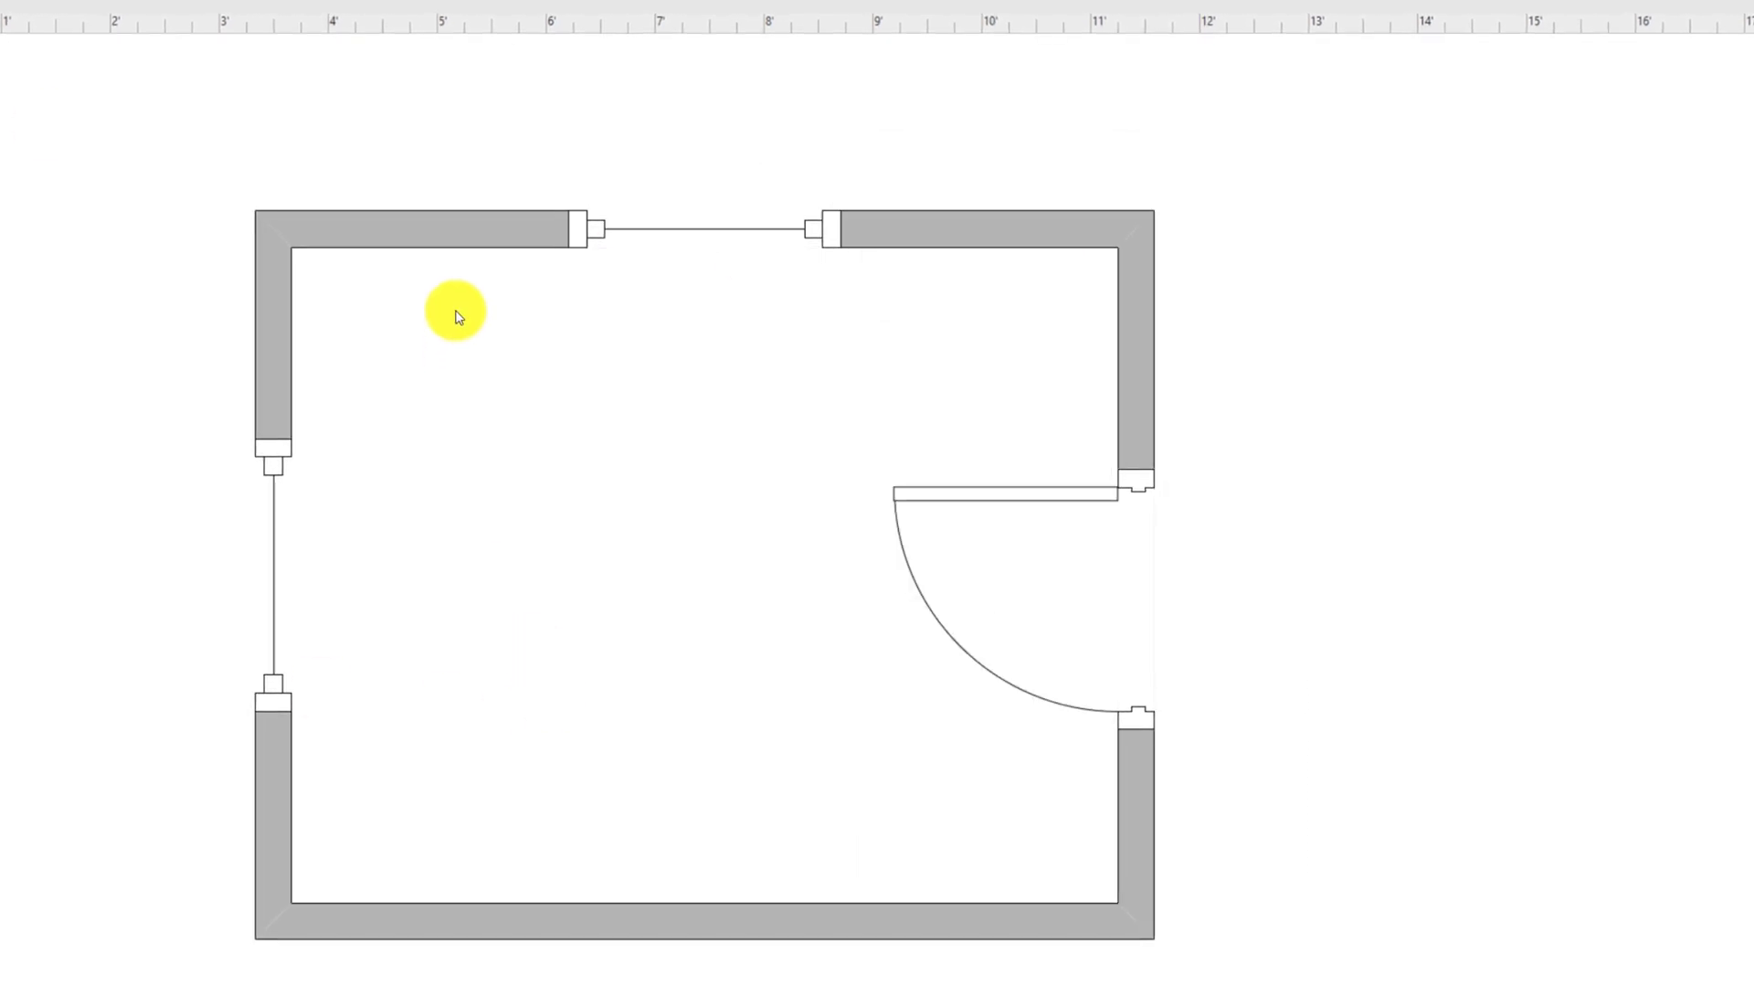
click(469, 238)
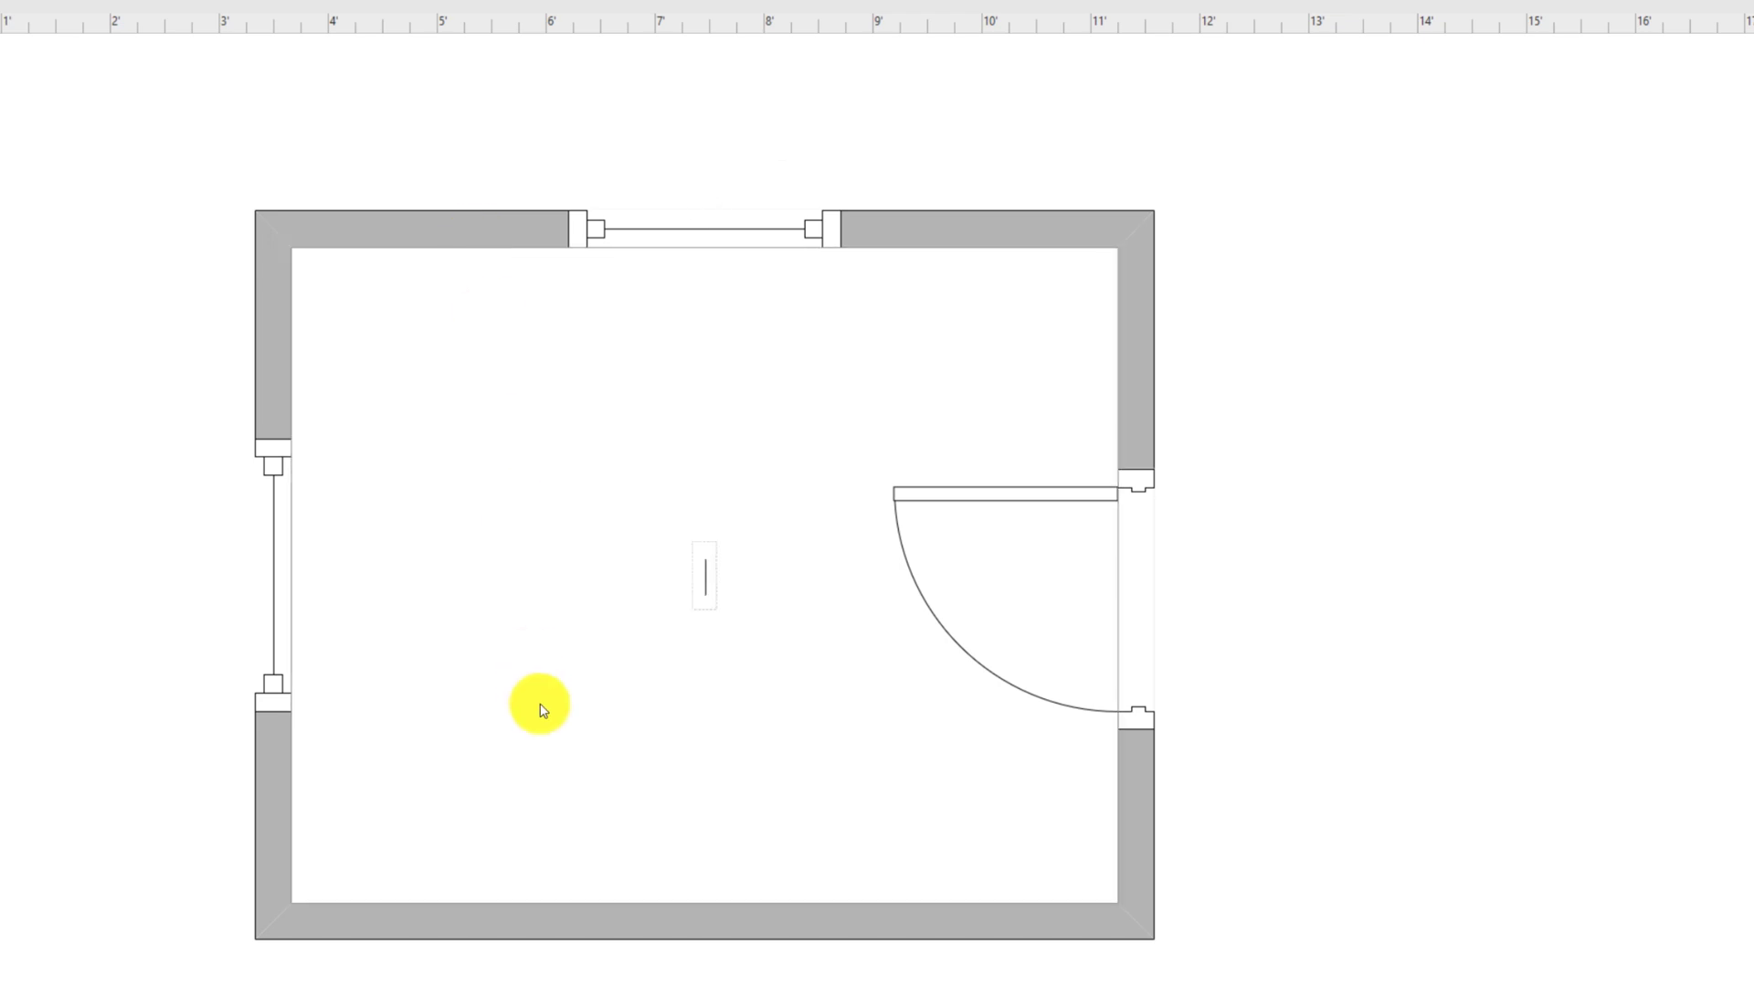
text(Living Area)
key(Escape)
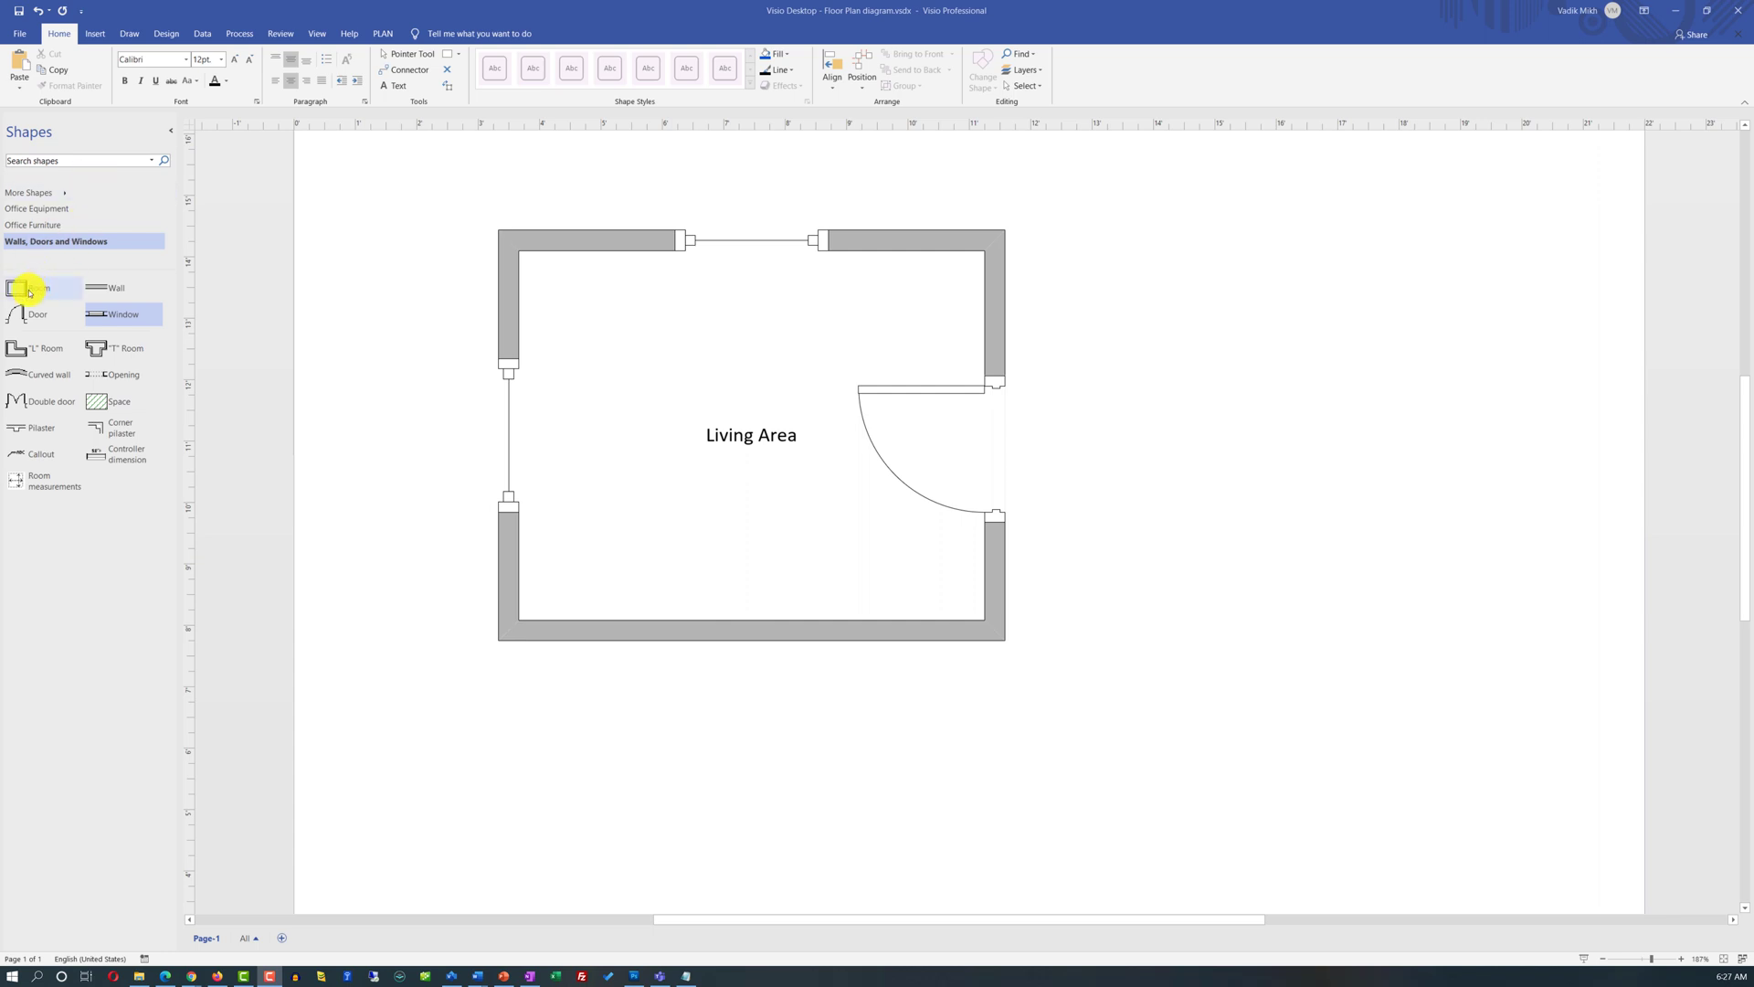
Step: Try placing a second room against the right wall of the Living Area, and delete it
drag(30, 292, 1317, 502)
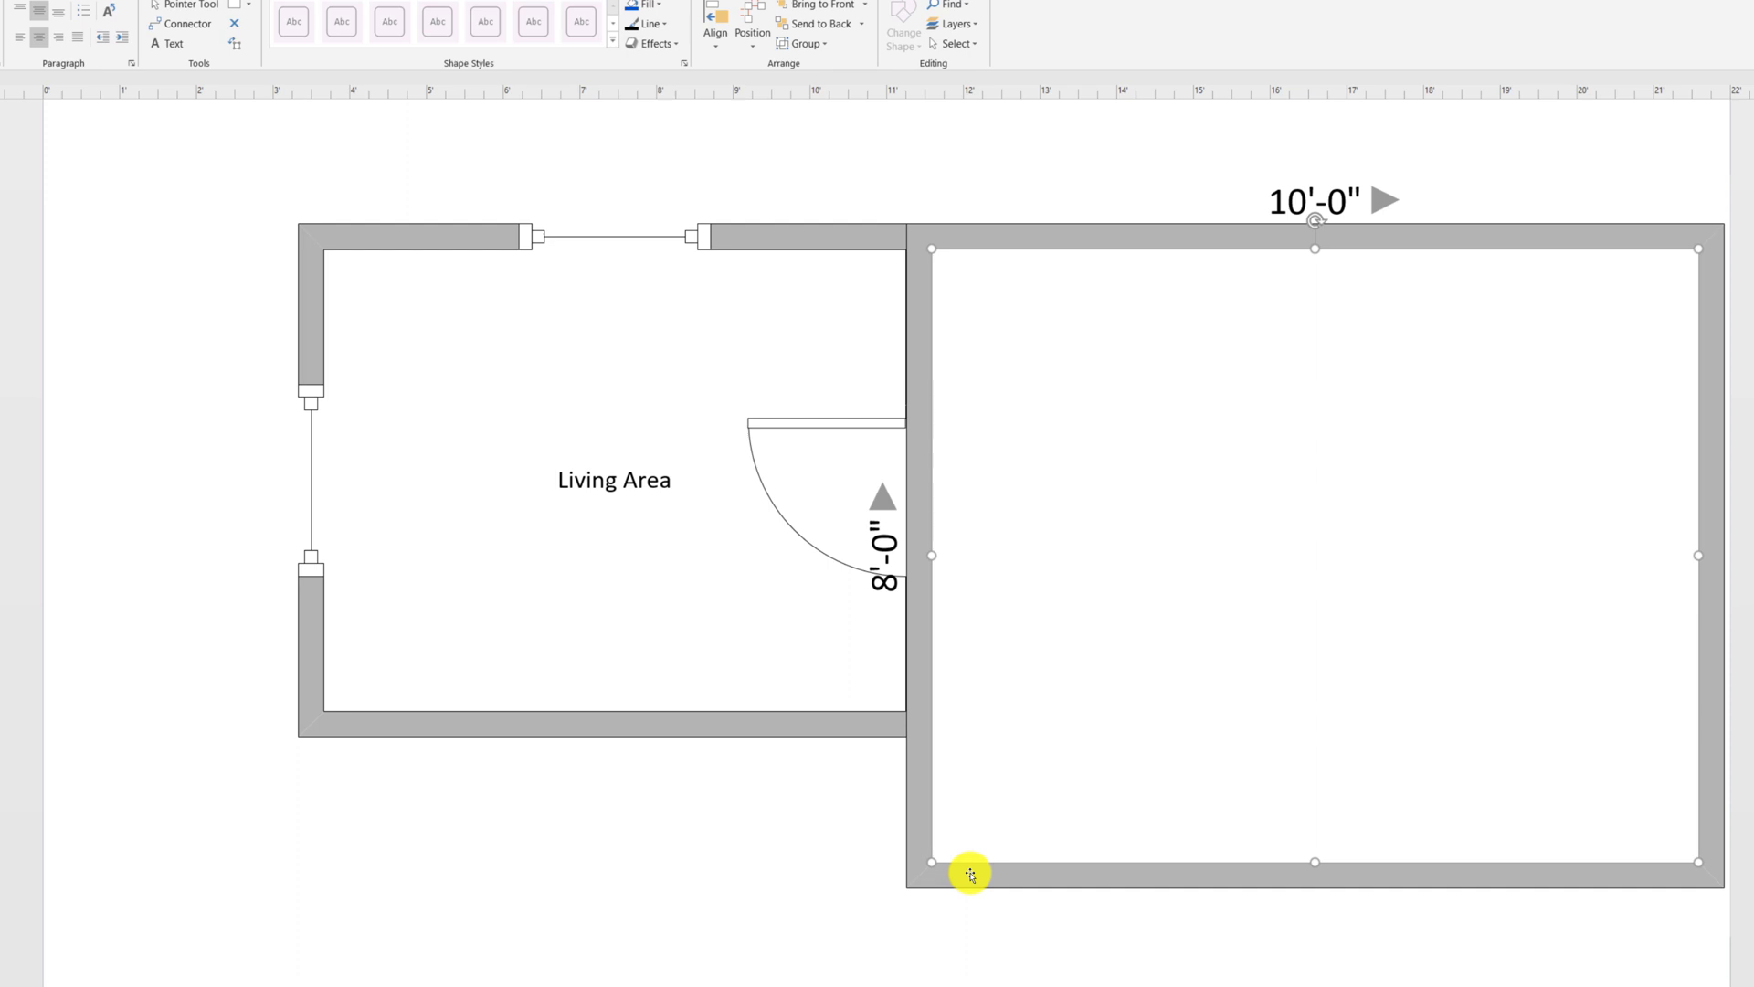
key(Delete)
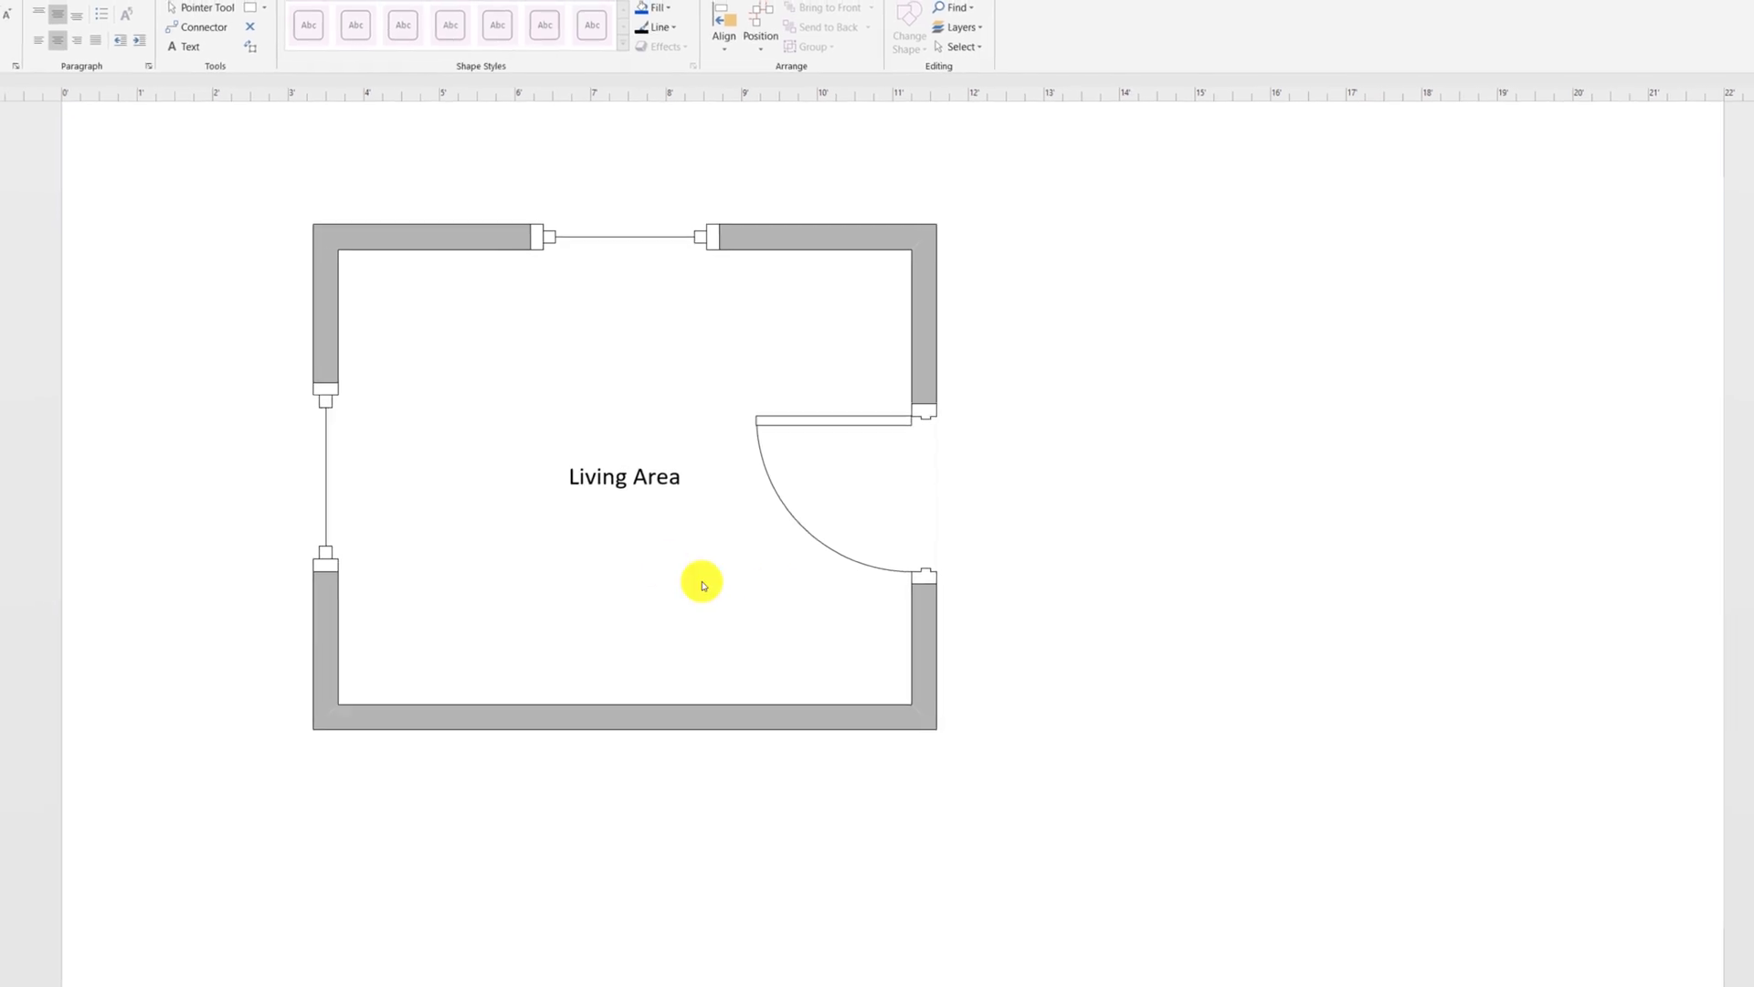
Step: Enlarge the existing room across the page to about 19 ft wide and 10 ft high inside
click(918, 711)
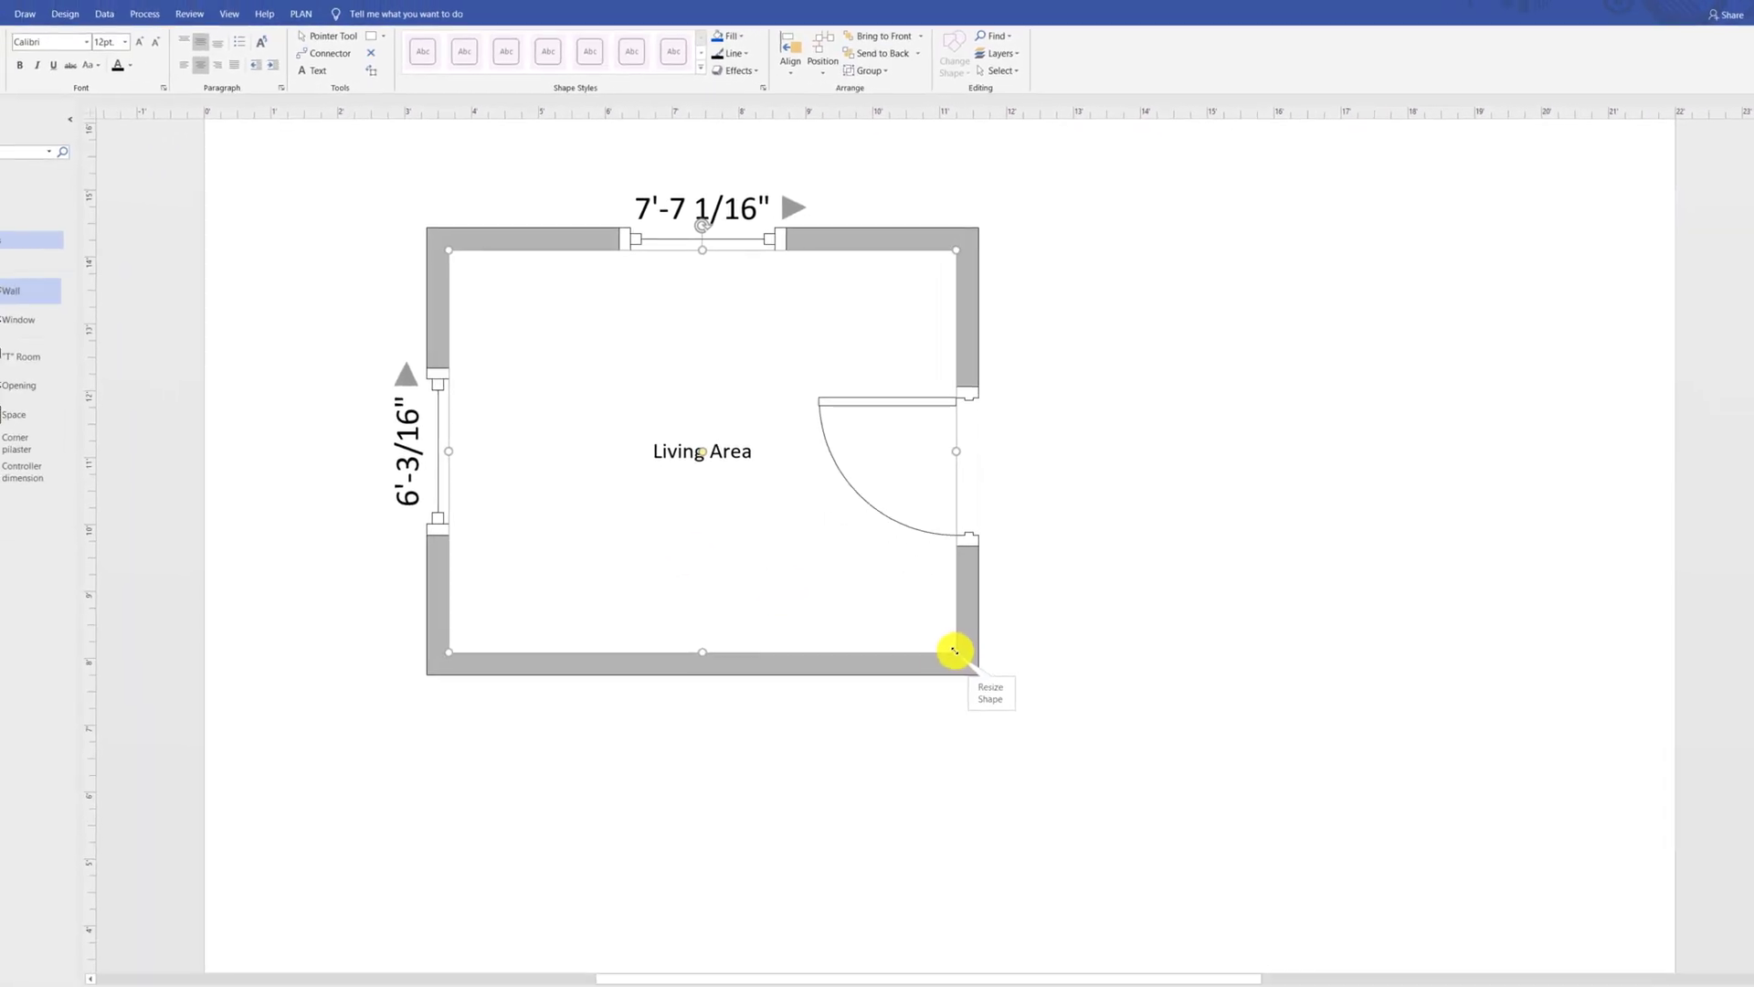
drag(955, 650, 1293, 836)
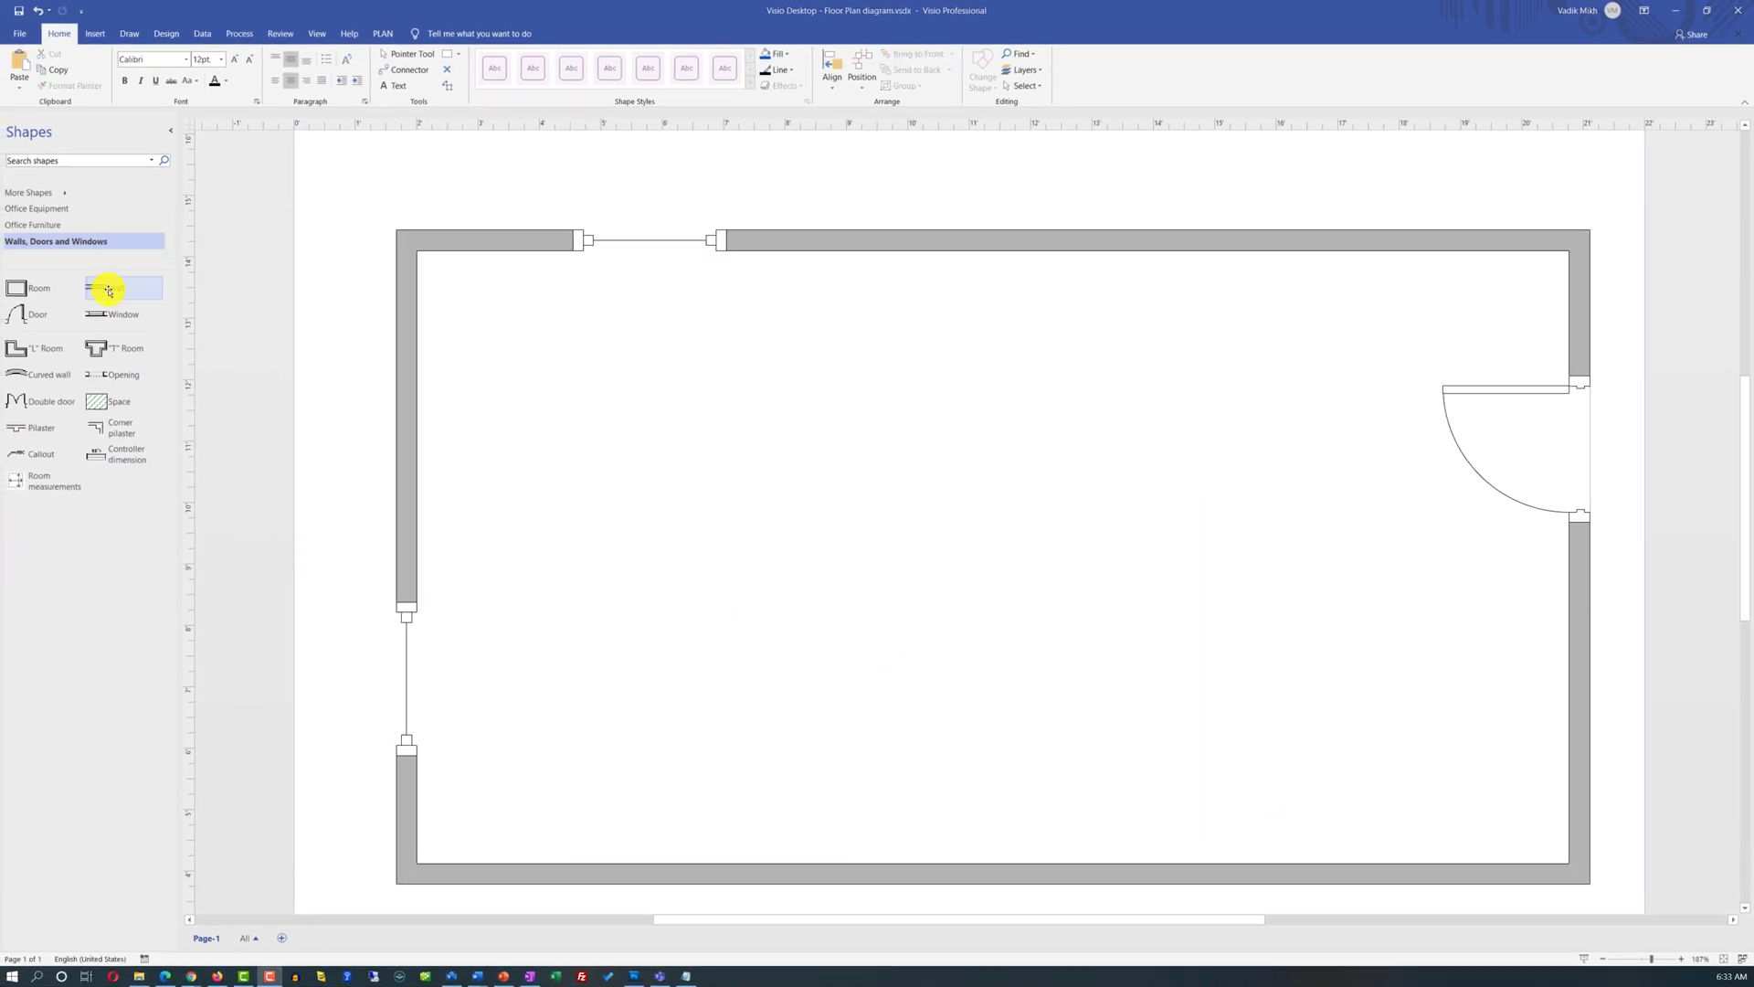
Step: Add a wall inside the room and attach it as a vertical partition about 6'-10" long to the upper wall
drag(108, 291, 1050, 470)
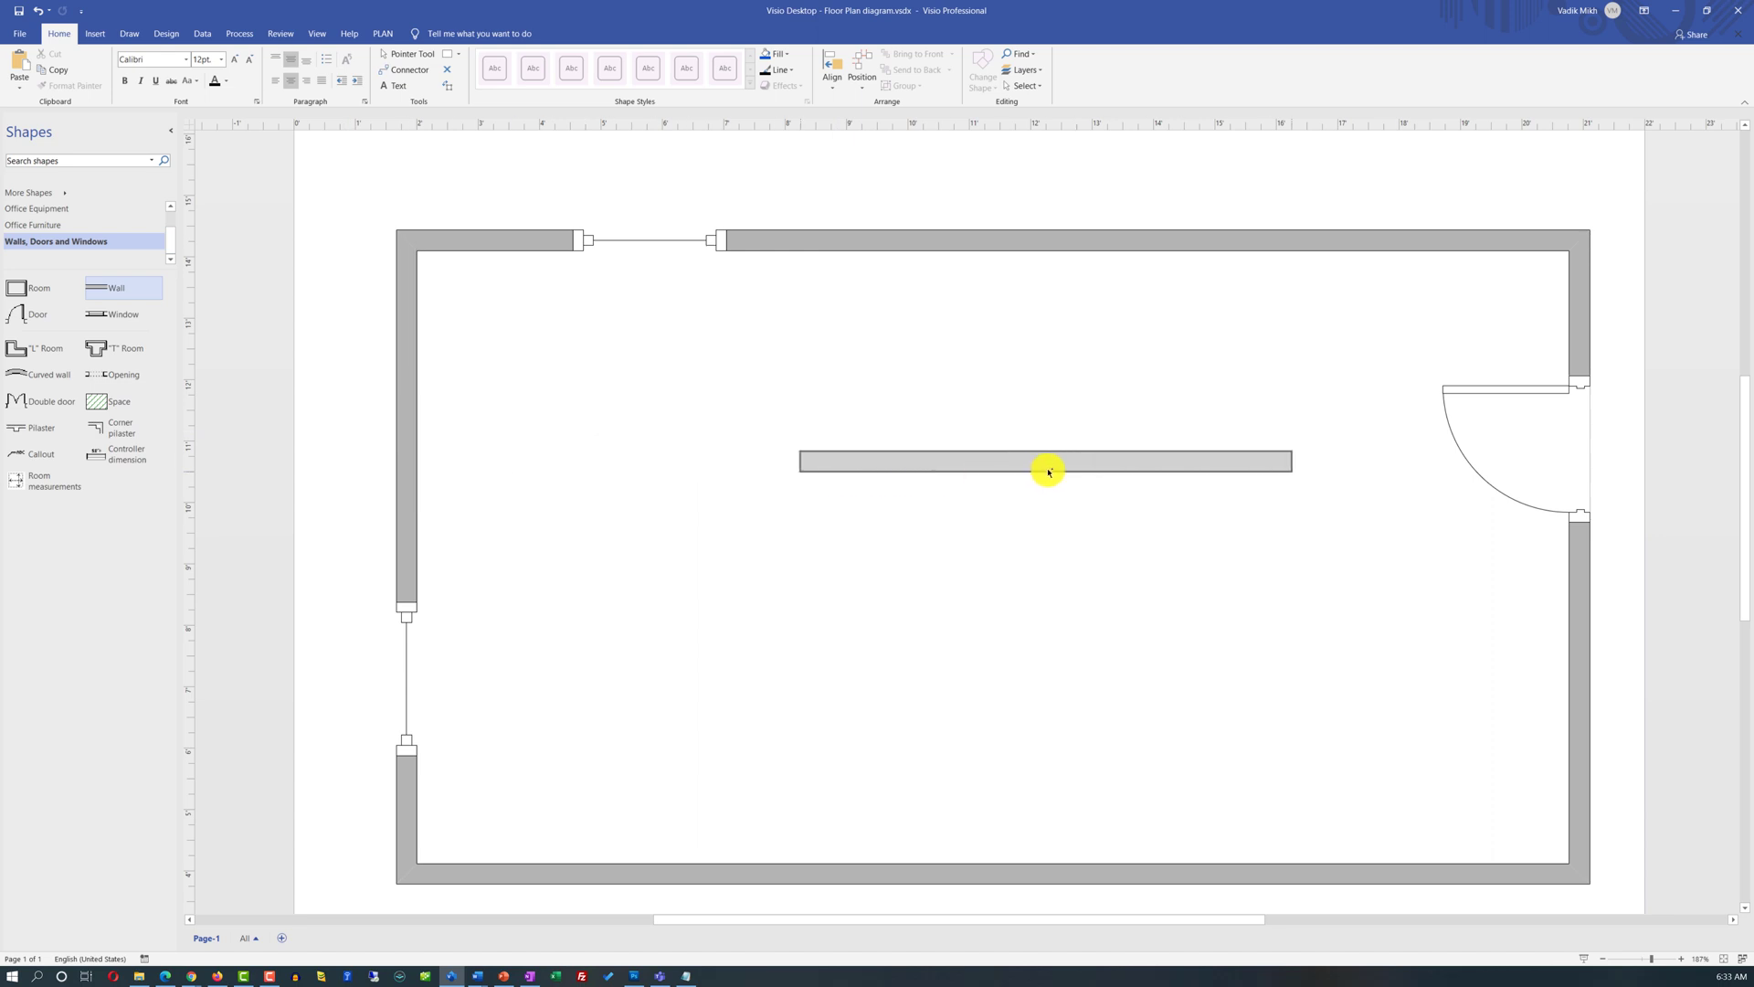
drag(803, 468, 834, 357)
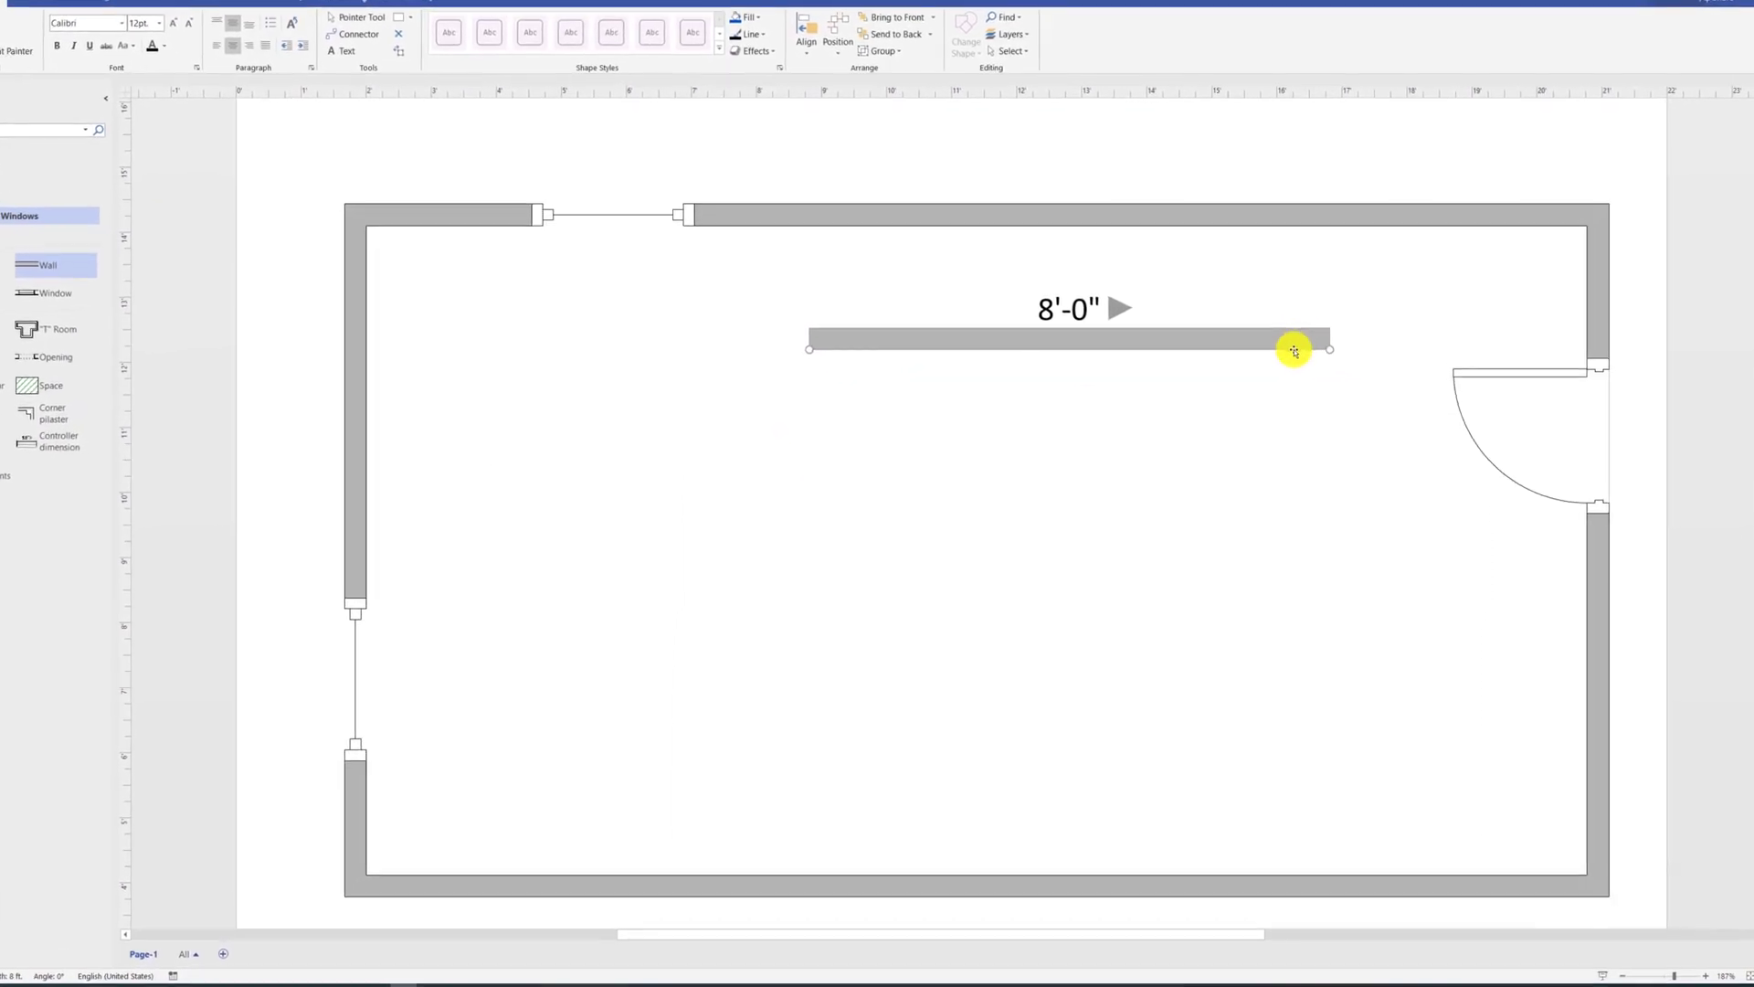
drag(1278, 350, 1431, 629)
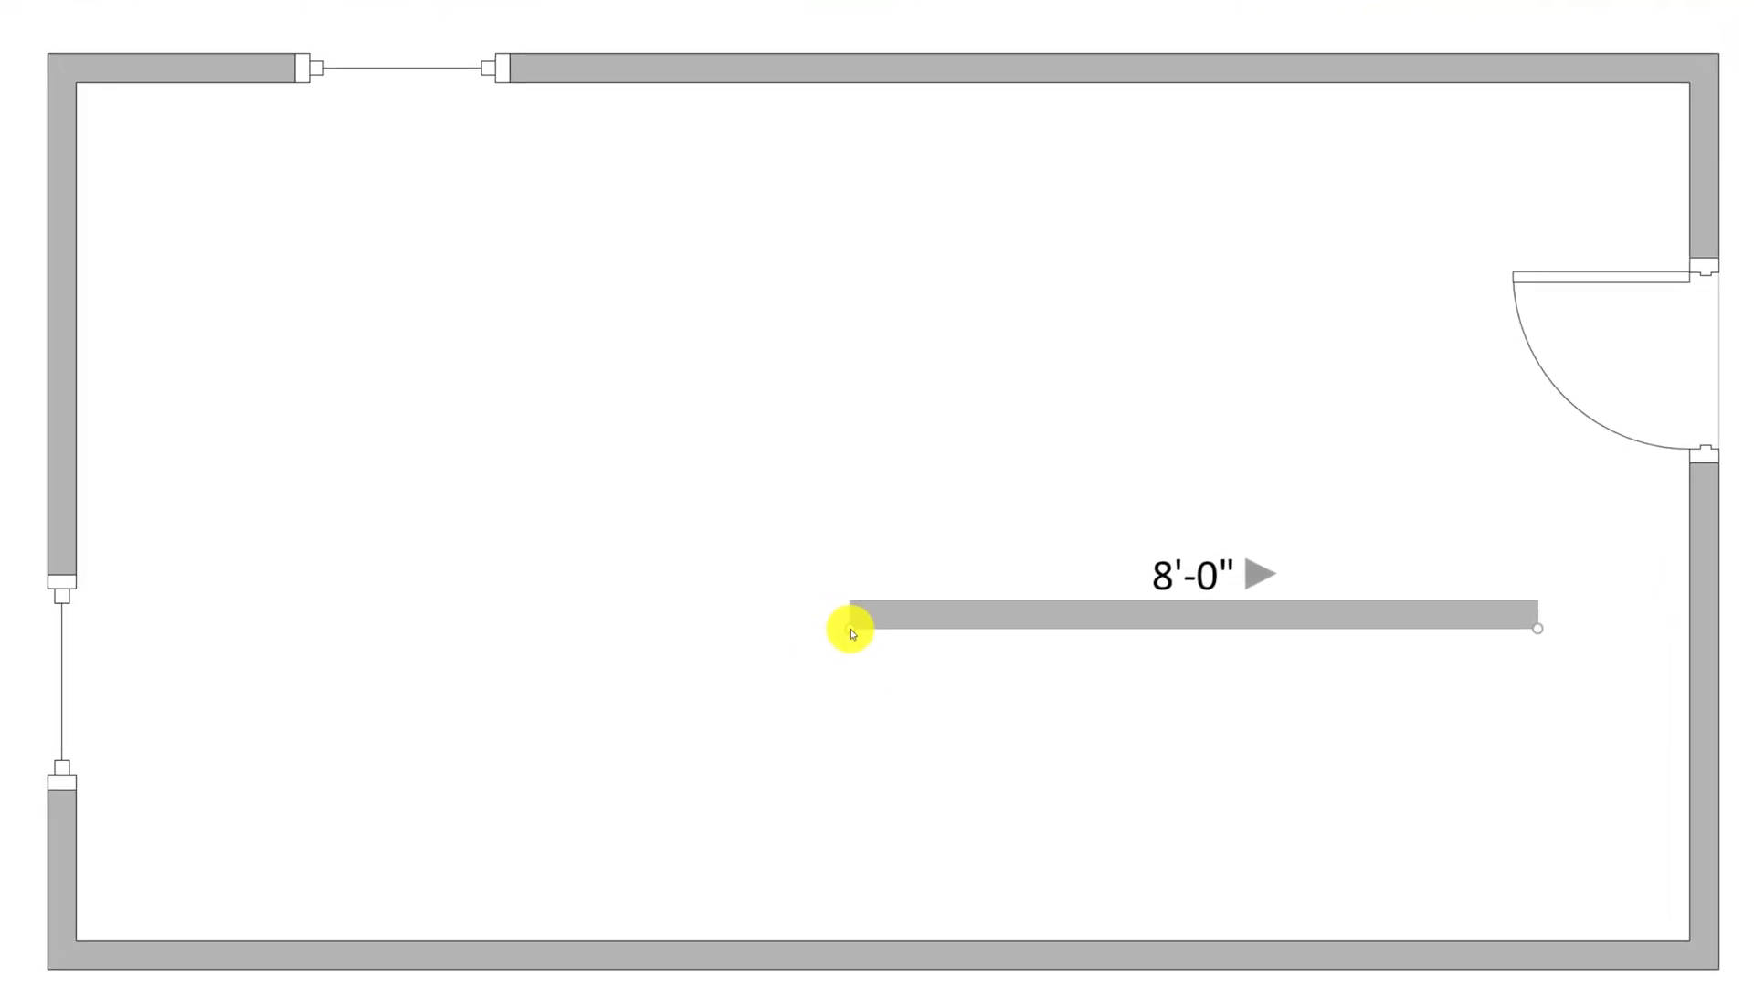
drag(849, 628, 1179, 82)
drag(1538, 629, 1178, 668)
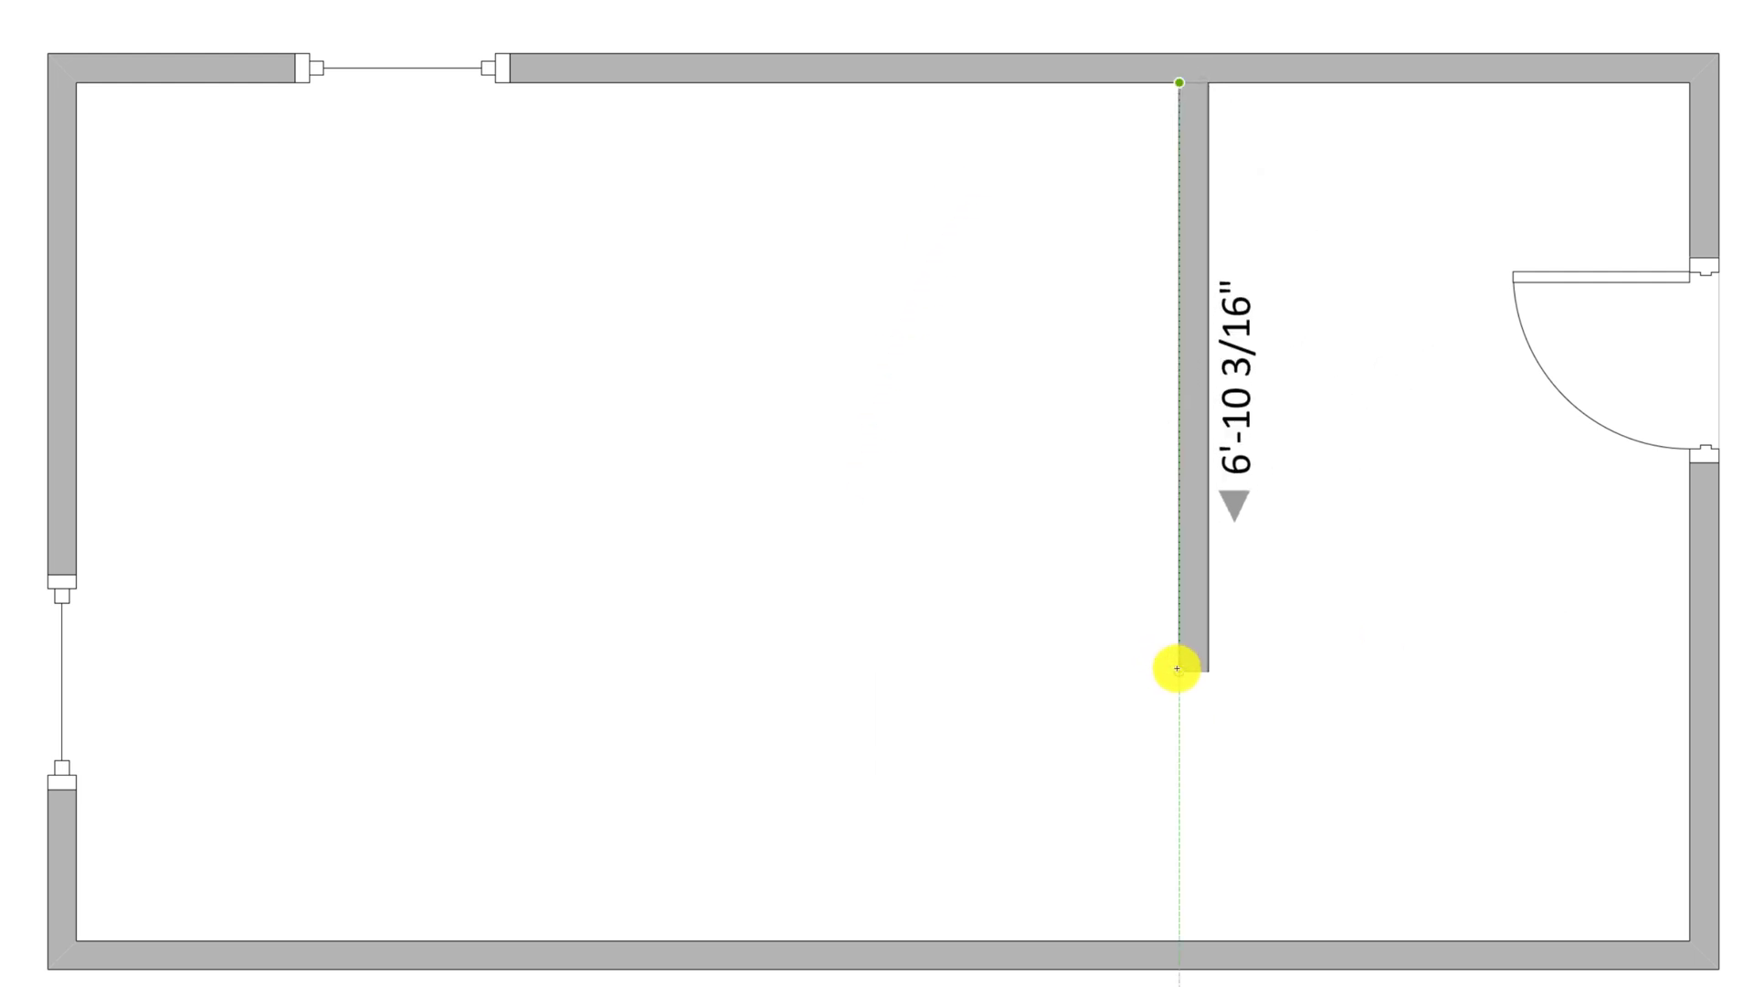
Step: Move the vertical partition to the middle of the room and extend it straight down to the lower wall
drag(1194, 588, 905, 574)
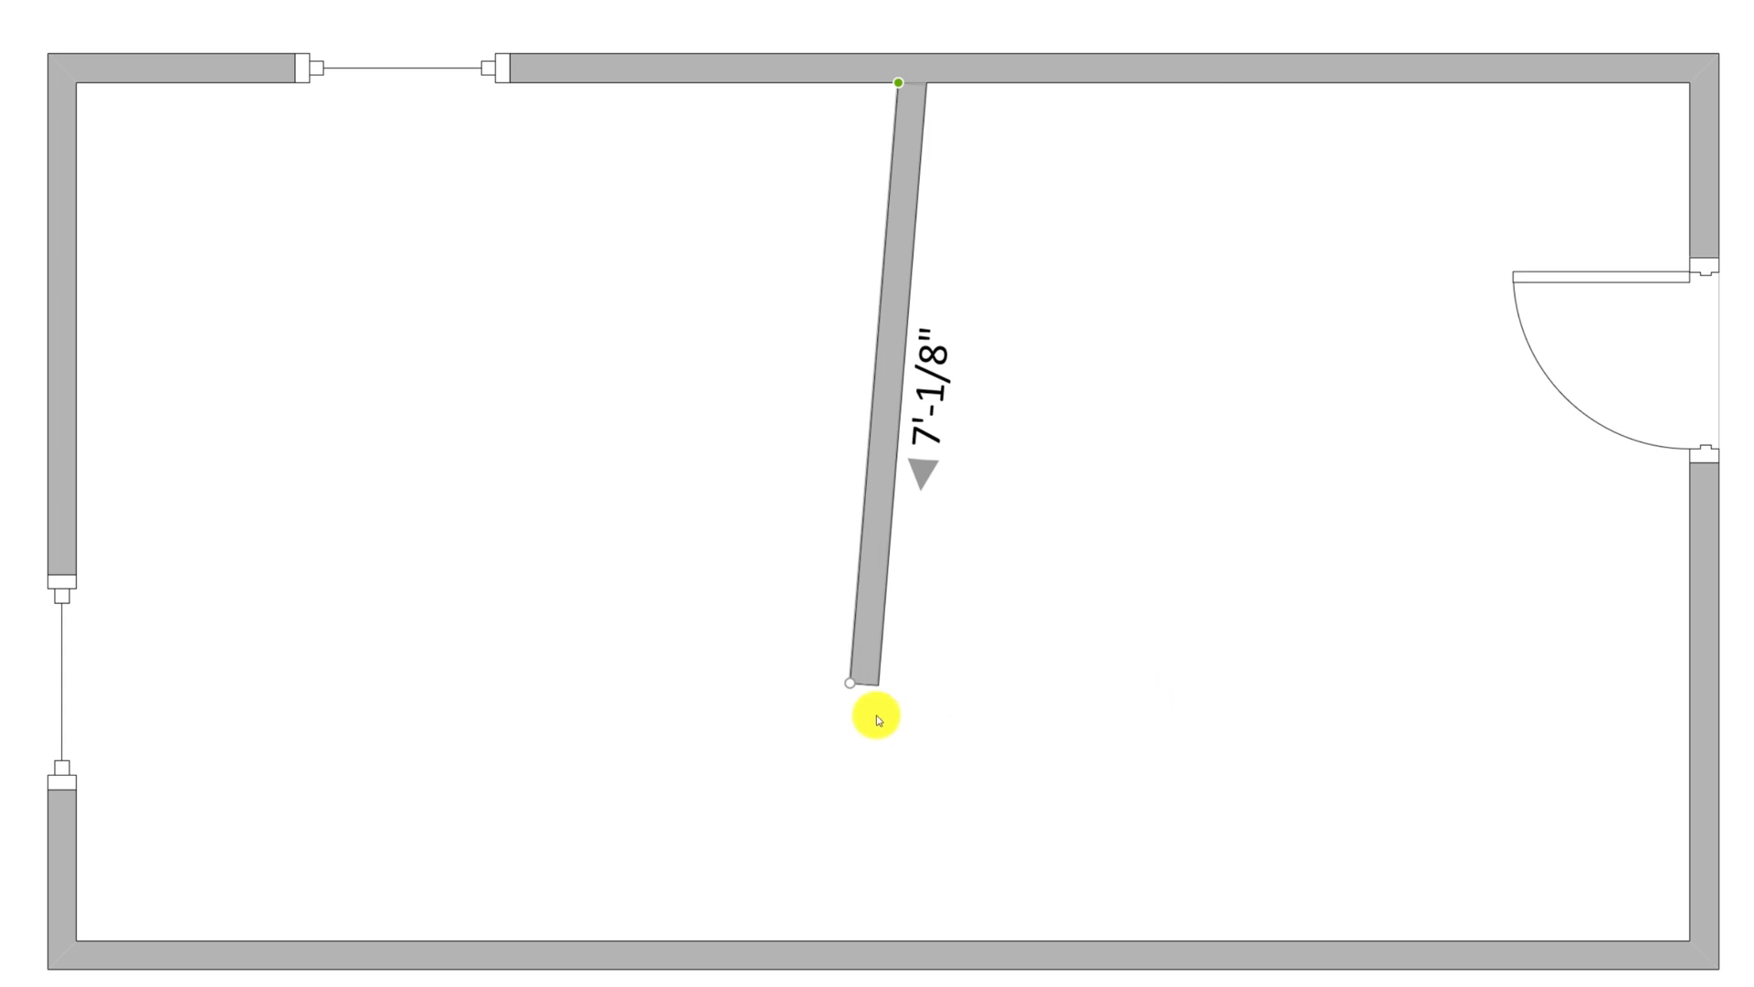
drag(851, 685, 891, 690)
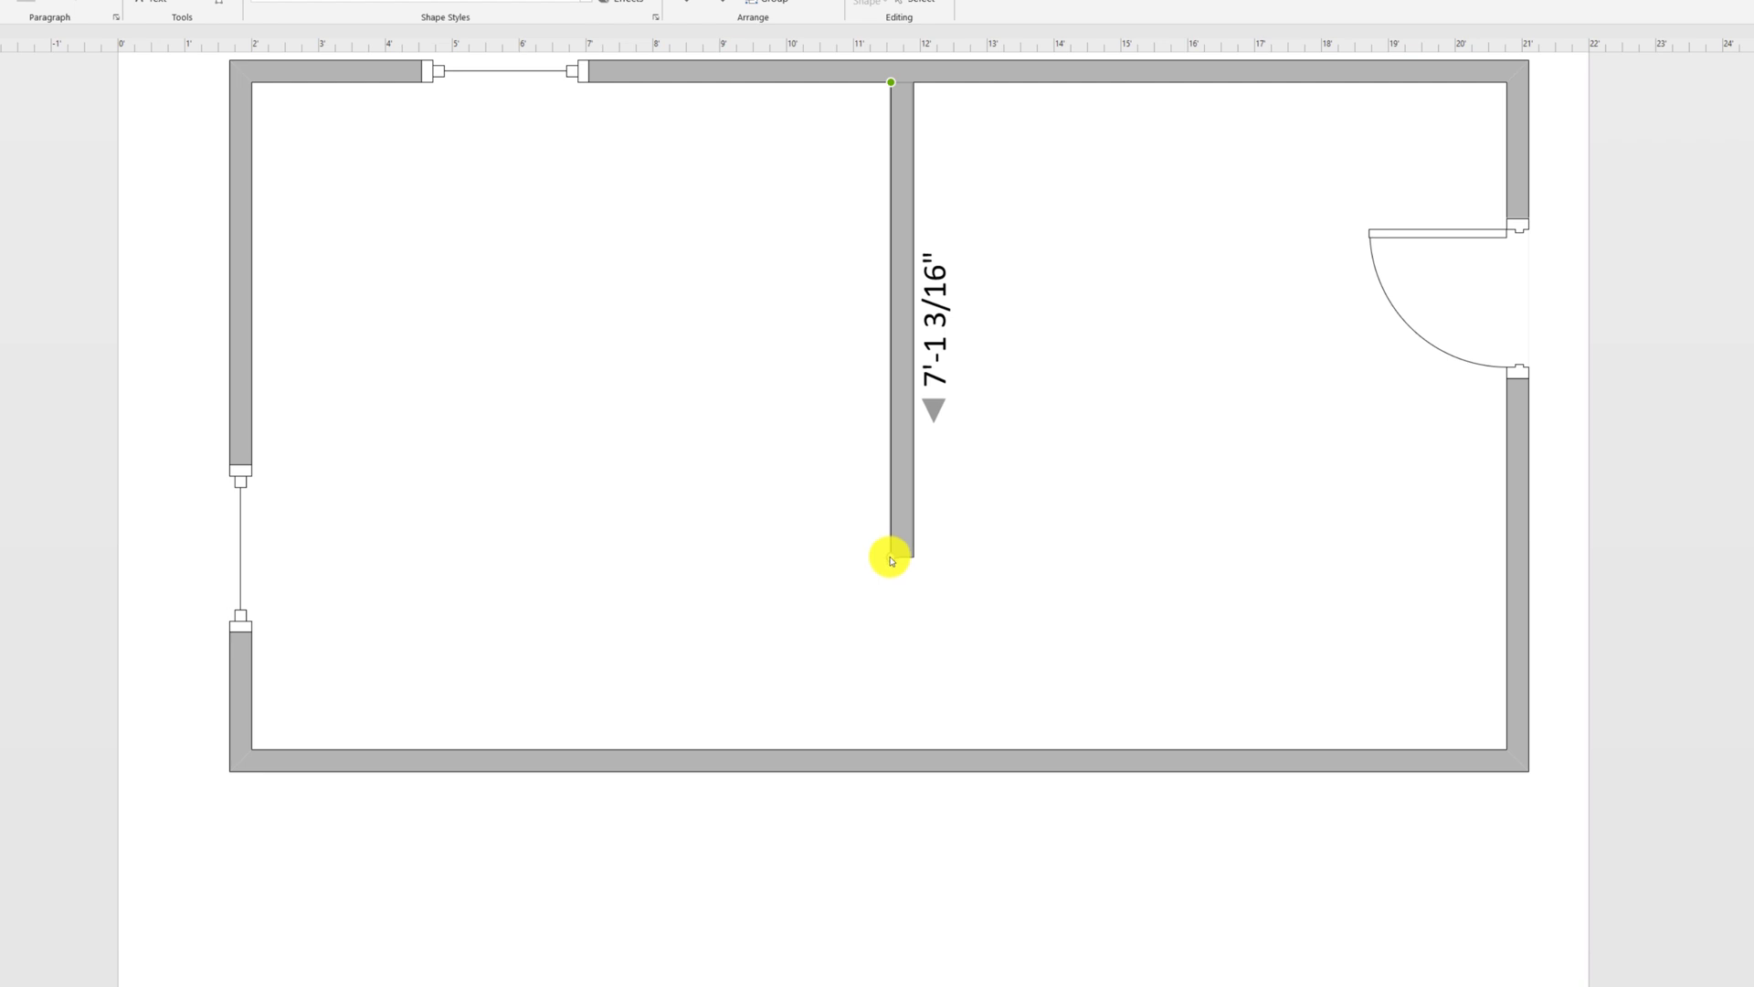
drag(892, 561, 893, 756)
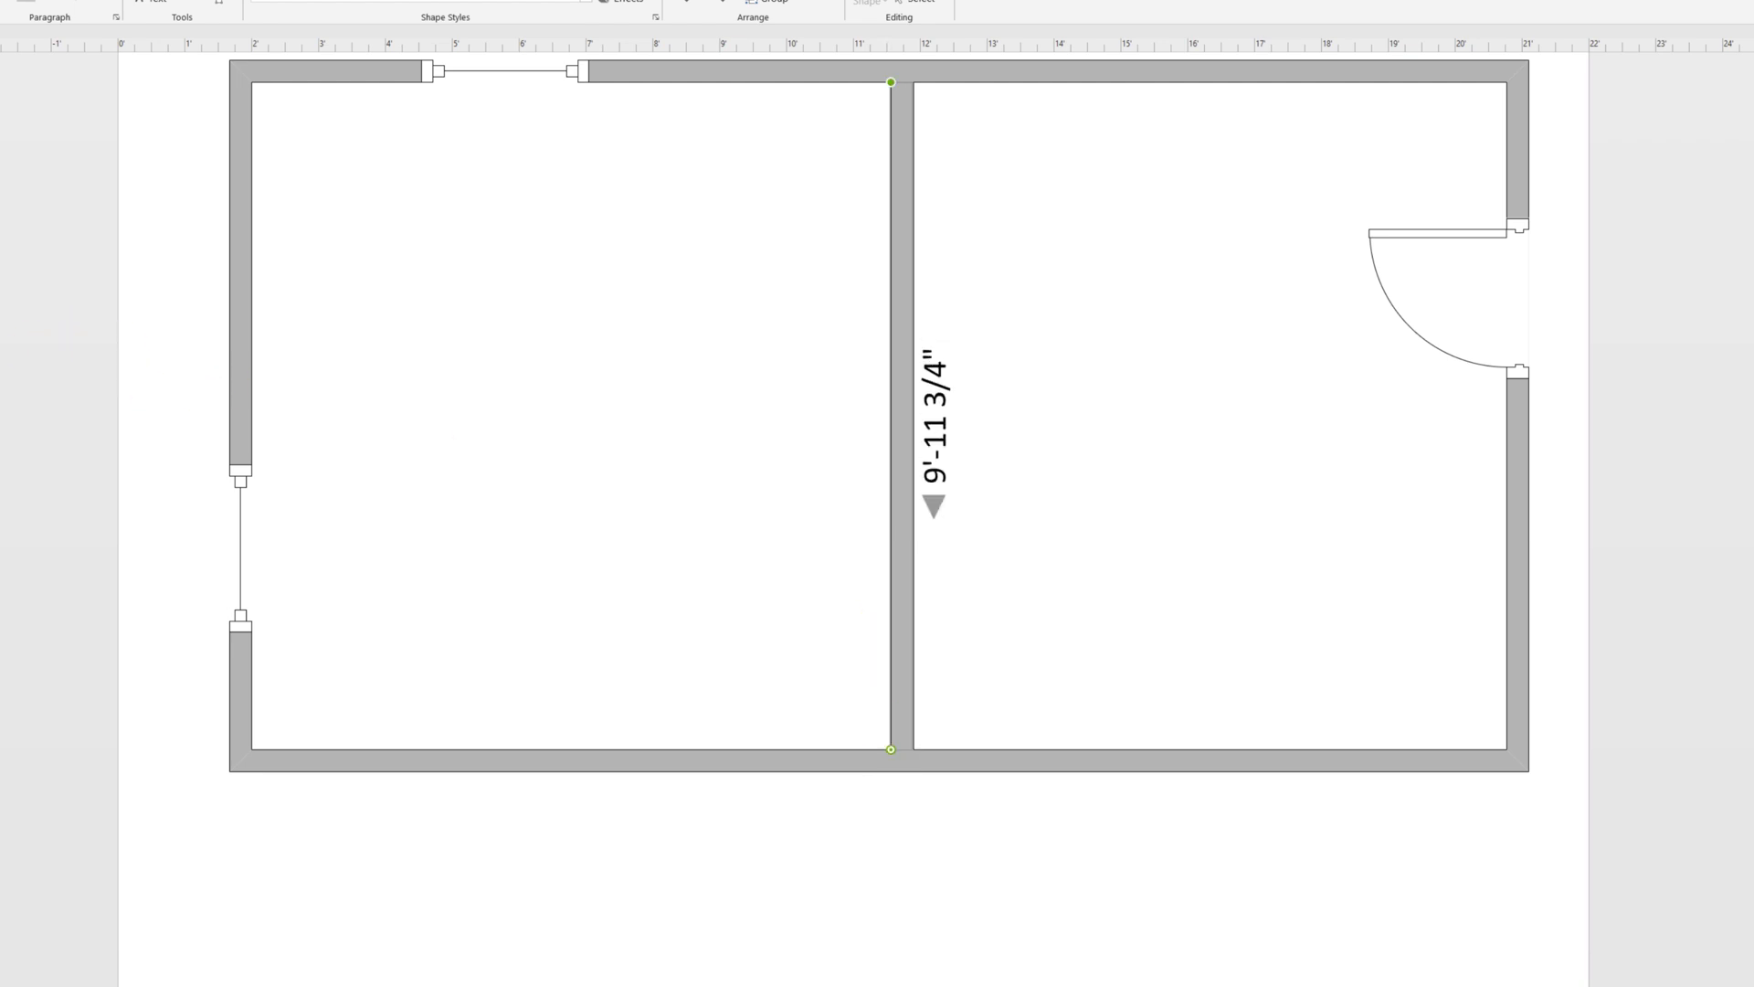
Step: Insert an opening in the middle partition wall and lengthen it downward to about 3.4 ft
drag(0, 366, 894, 349)
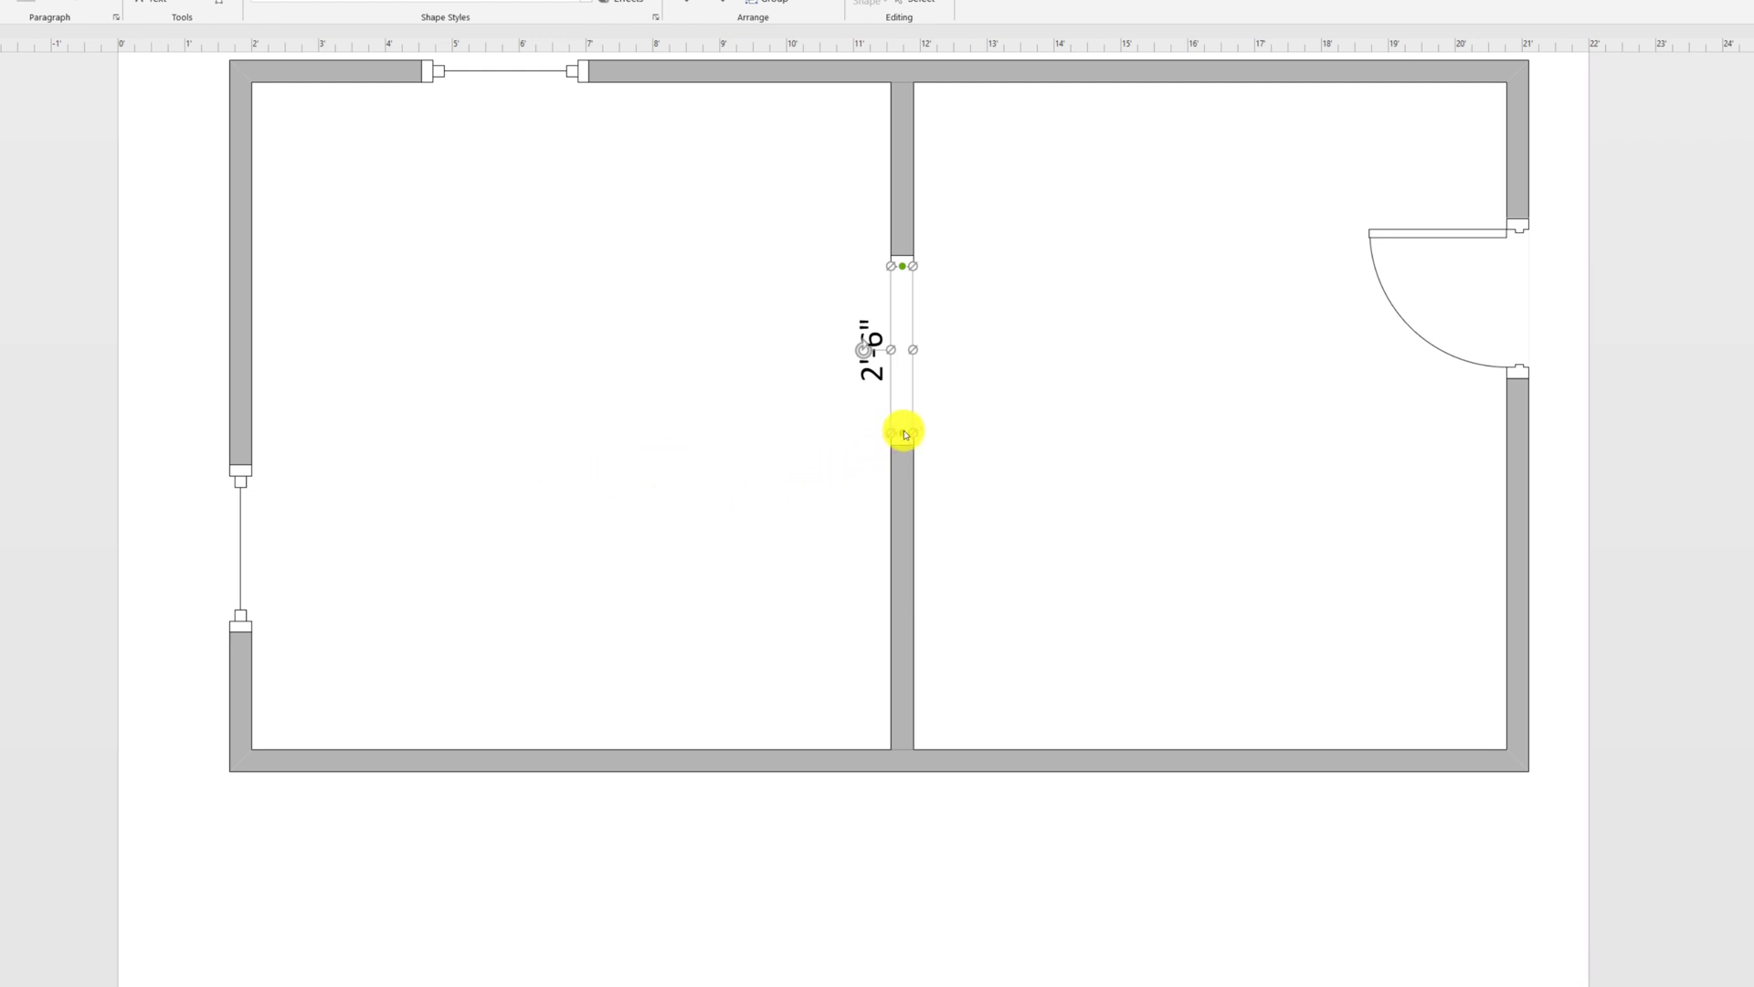
drag(901, 435, 902, 499)
Step: Label the left room Living Area, the right room Kitchen and the space outside the exterior door Patio
click(466, 541)
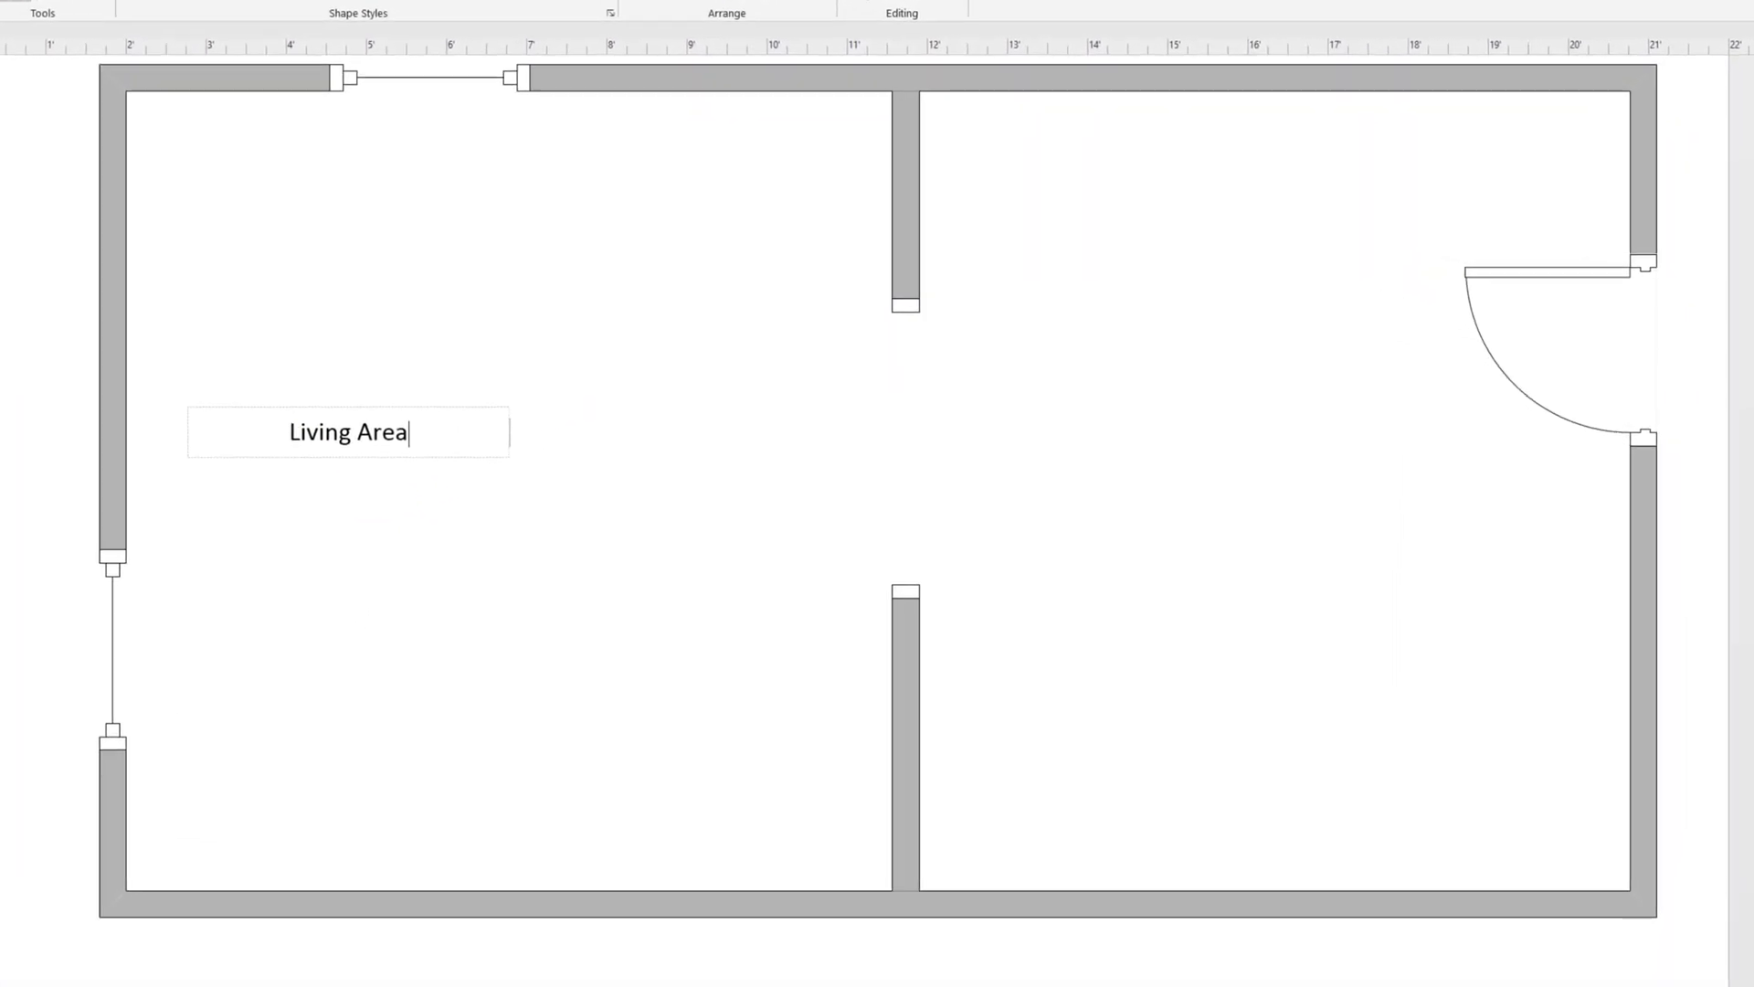
key(Escape)
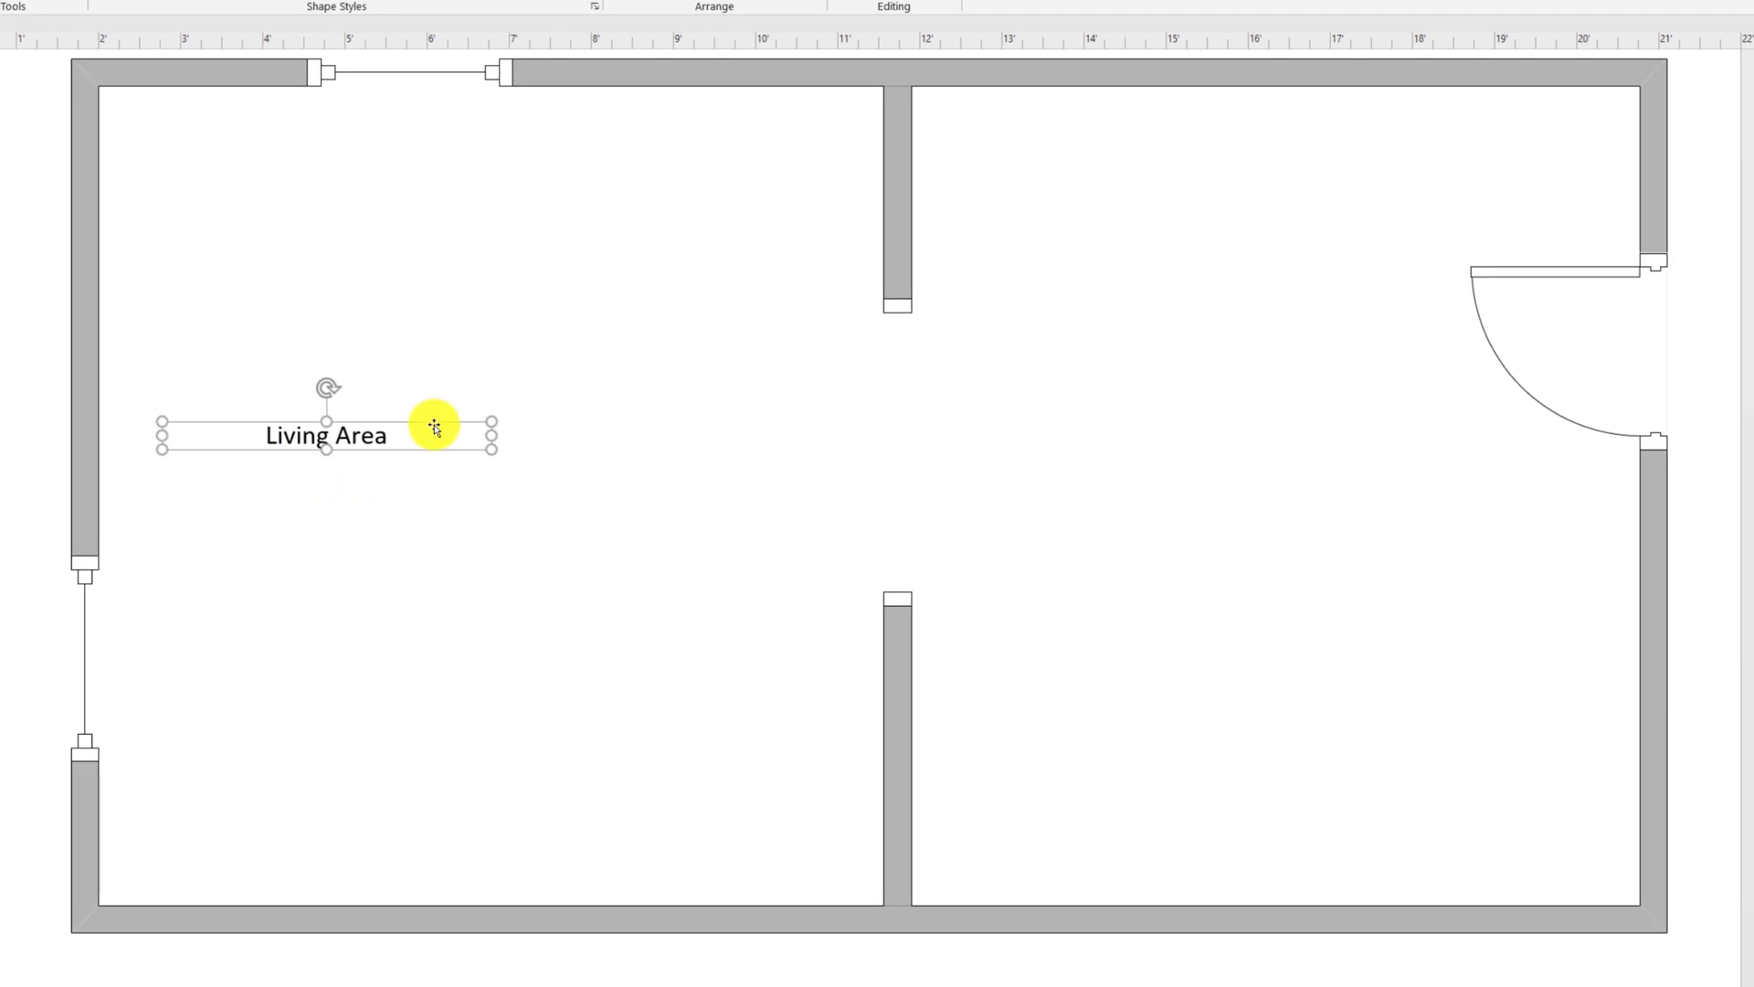
drag(434, 427, 554, 438)
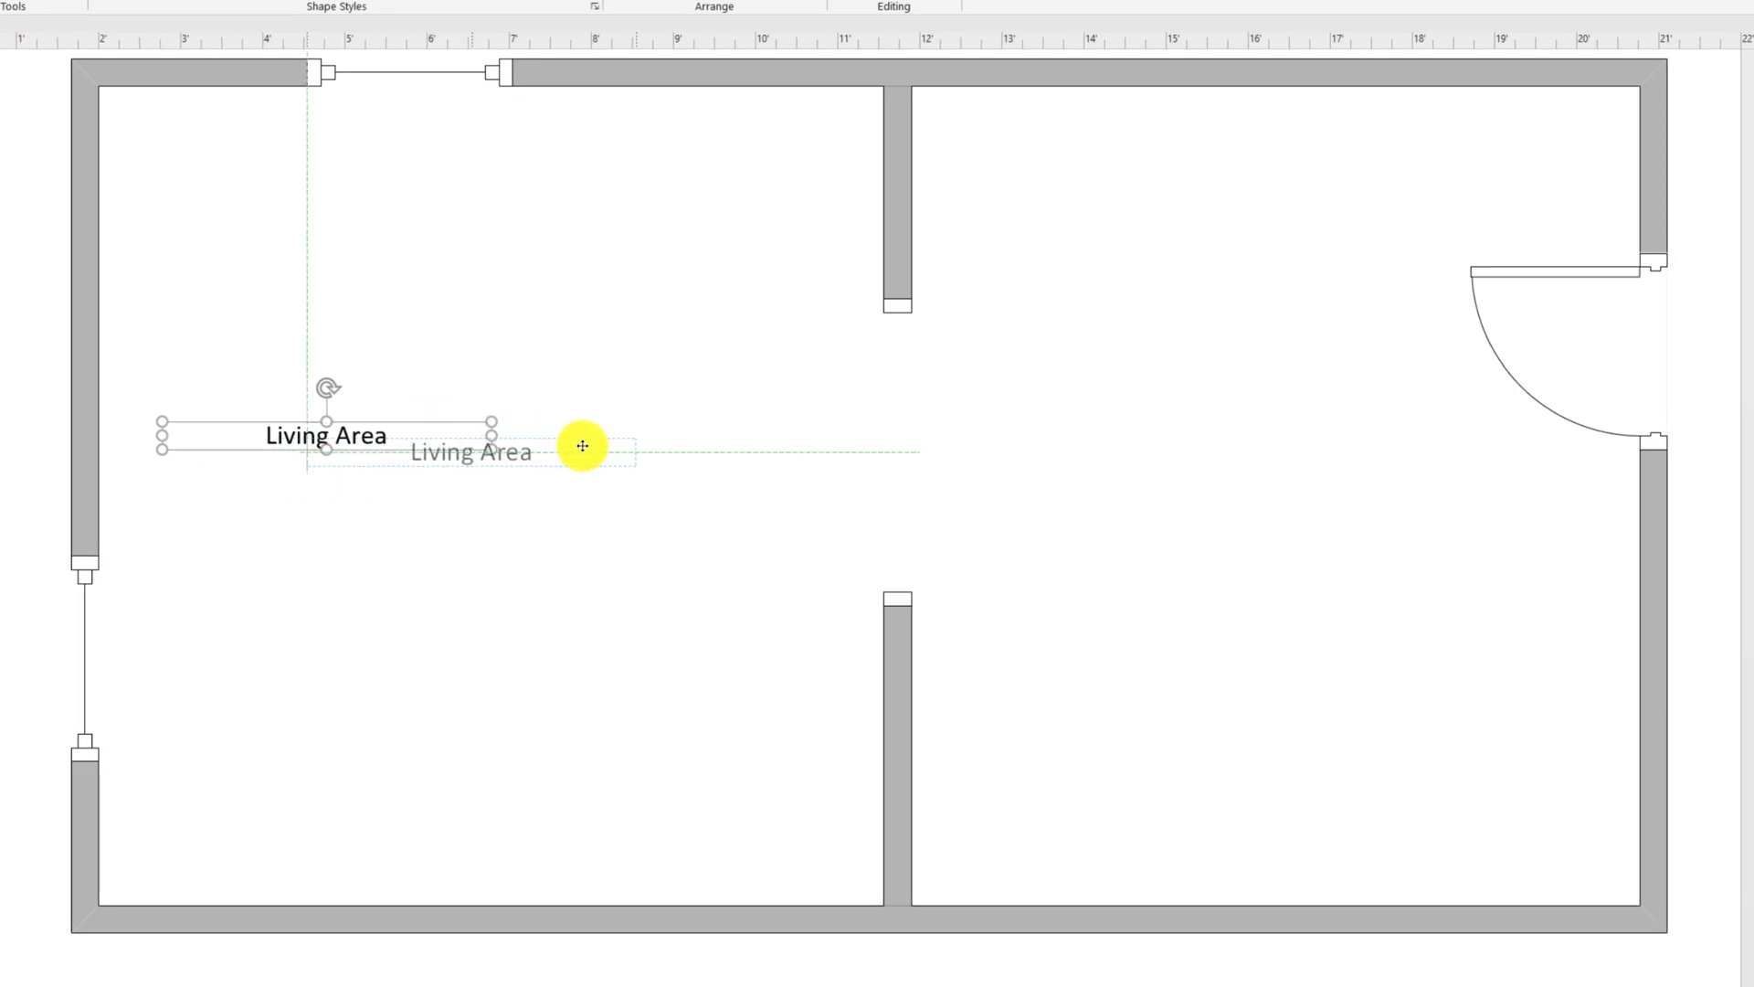
drag(582, 446, 1325, 469)
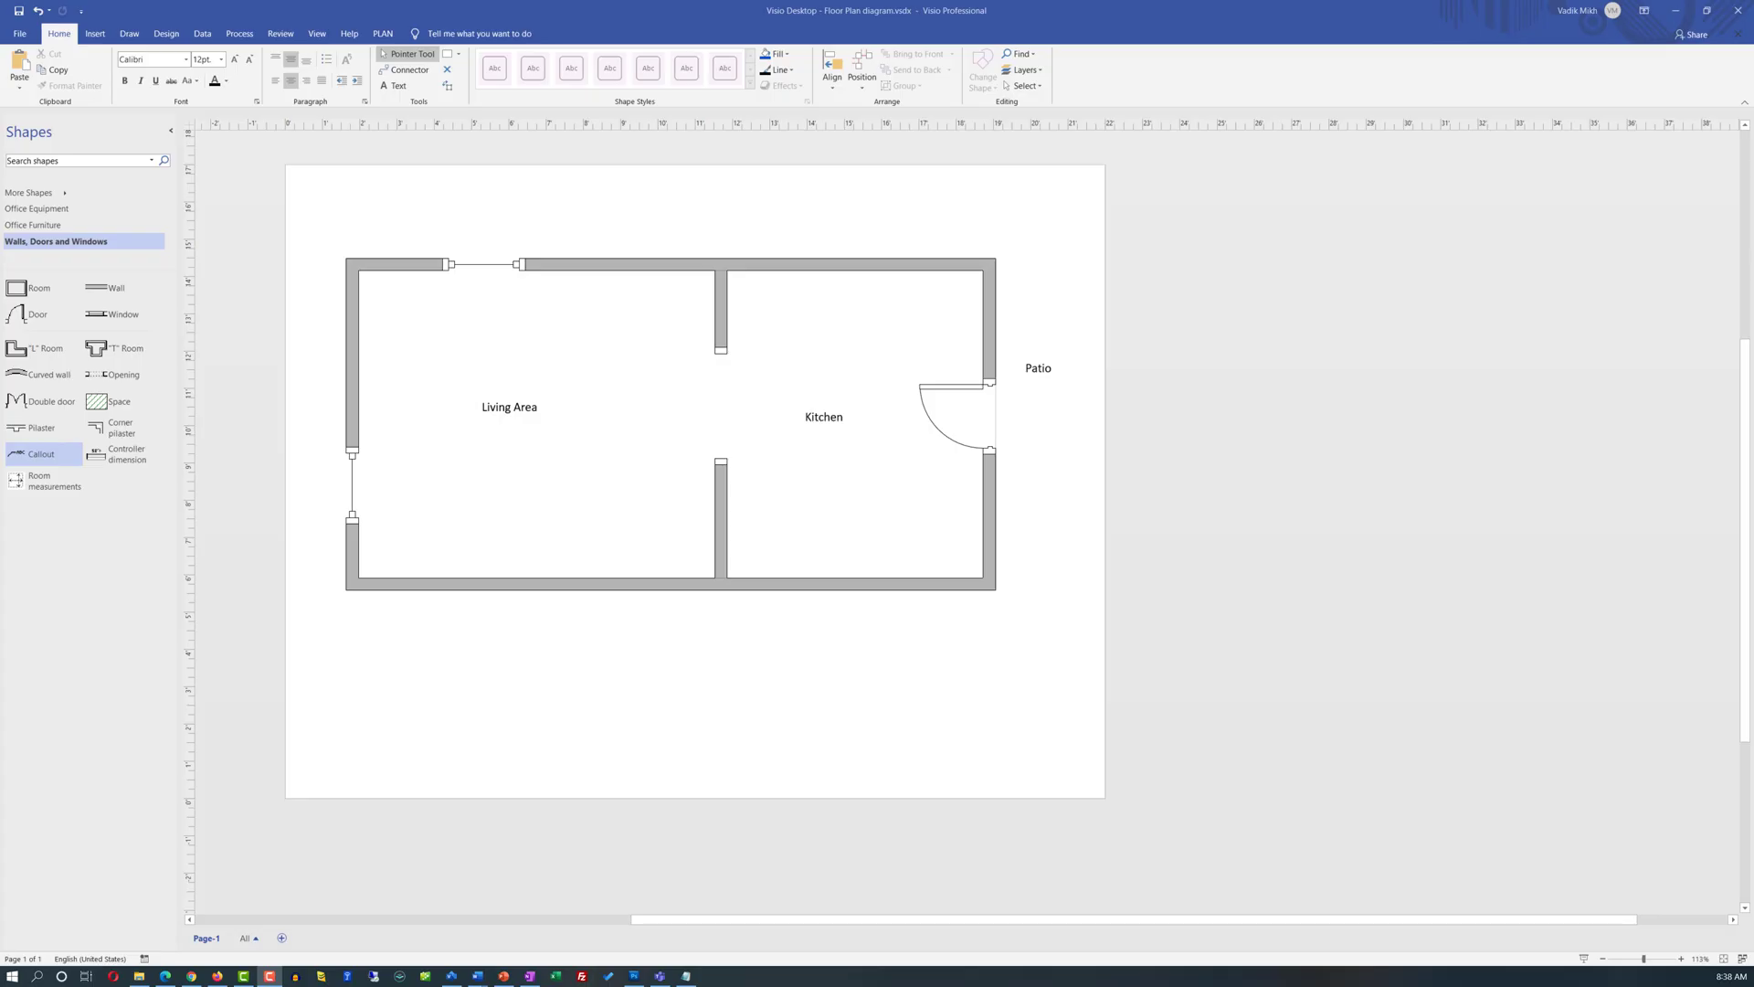
Step: Enclose a new area below the rooms with three walls, the side walls 7'-2" long, and turn on Auto Size for the page
drag(116, 290, 467, 708)
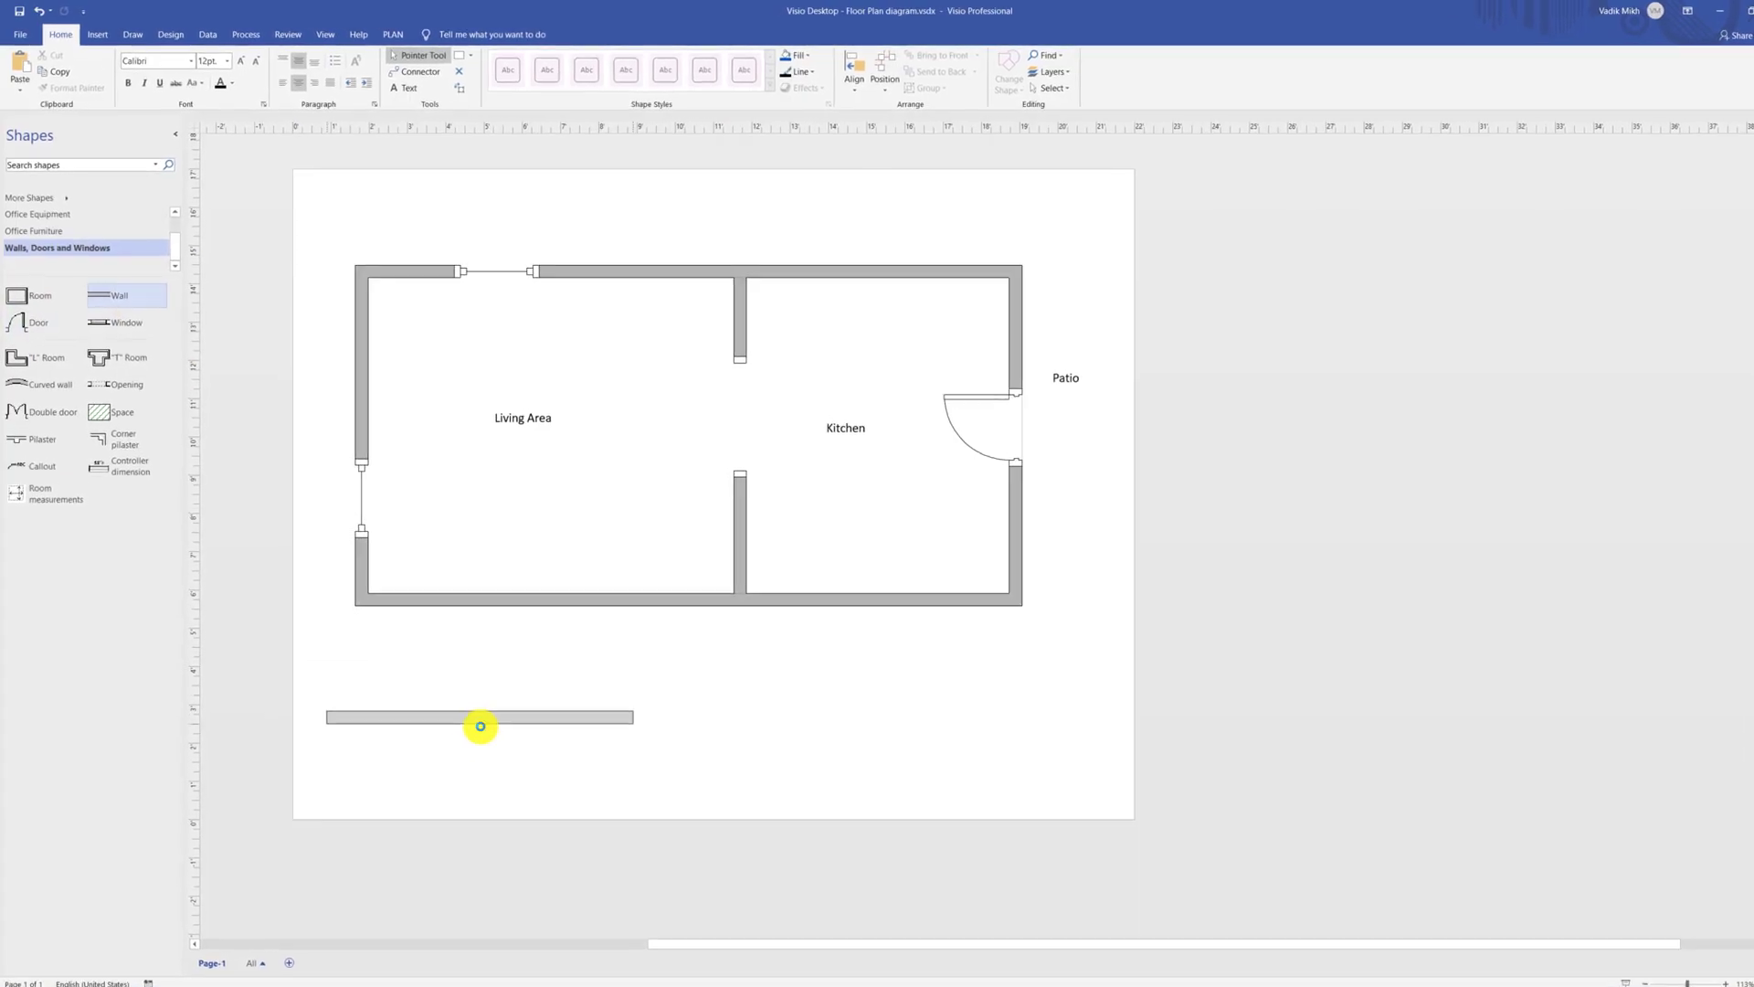
drag(329, 718, 394, 639)
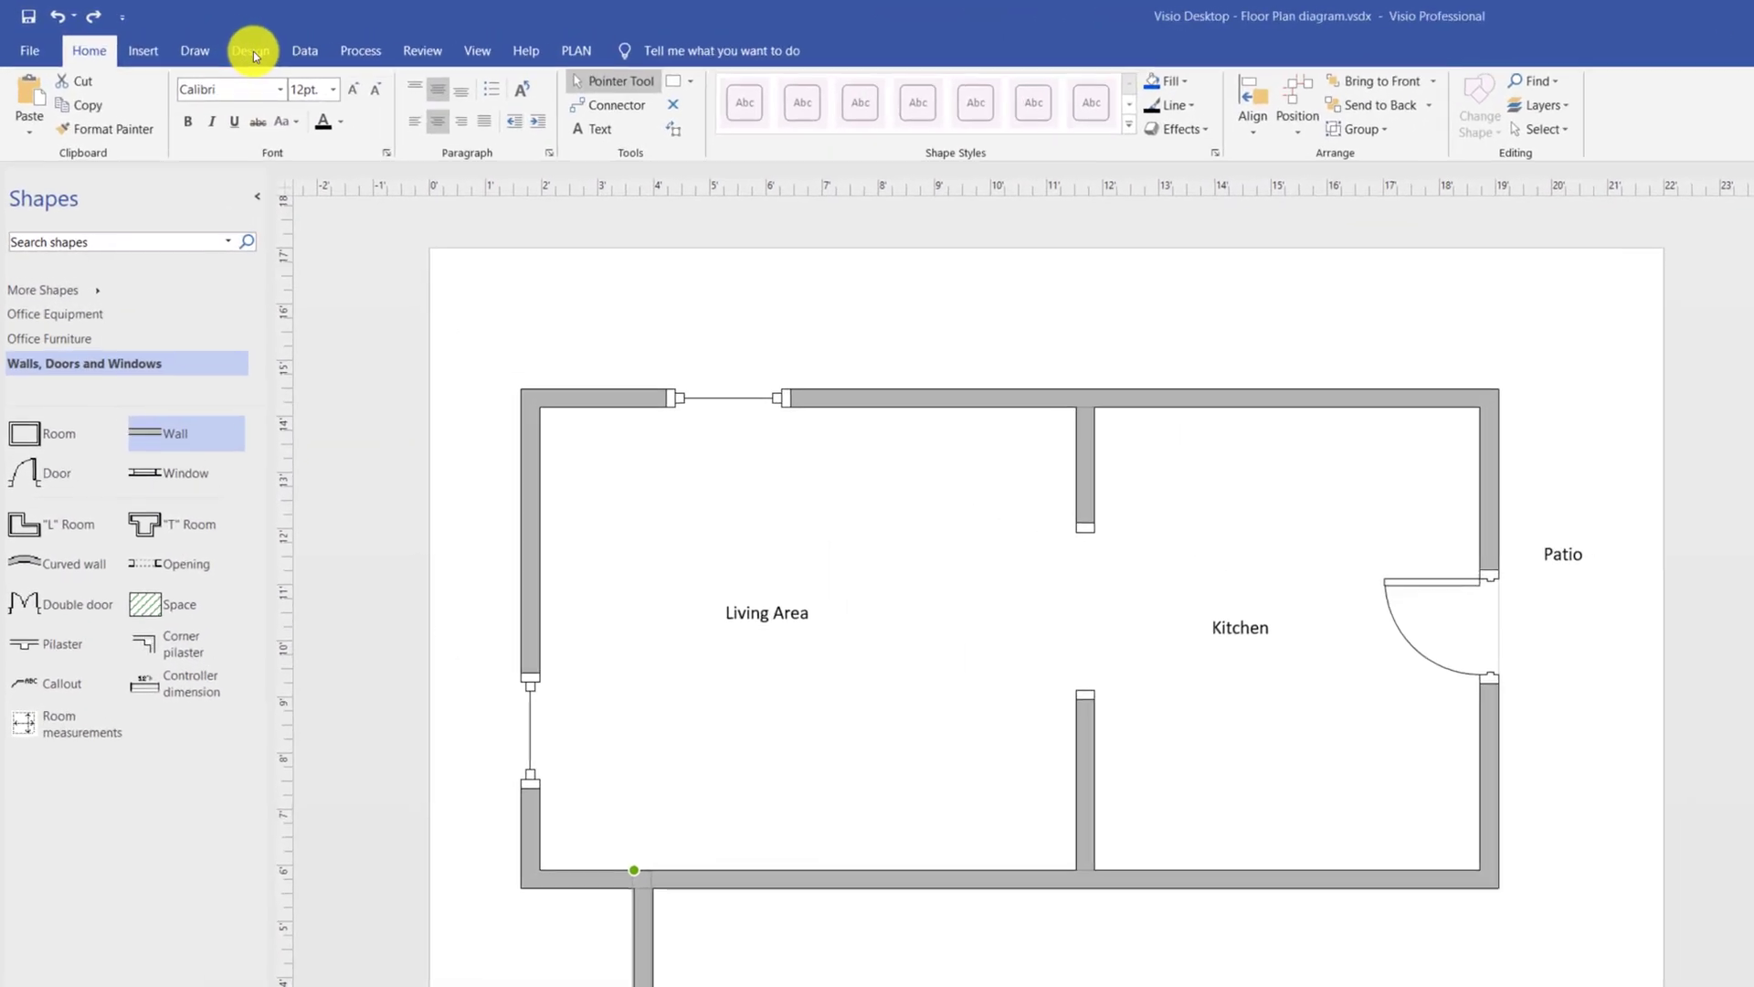
click(226, 47)
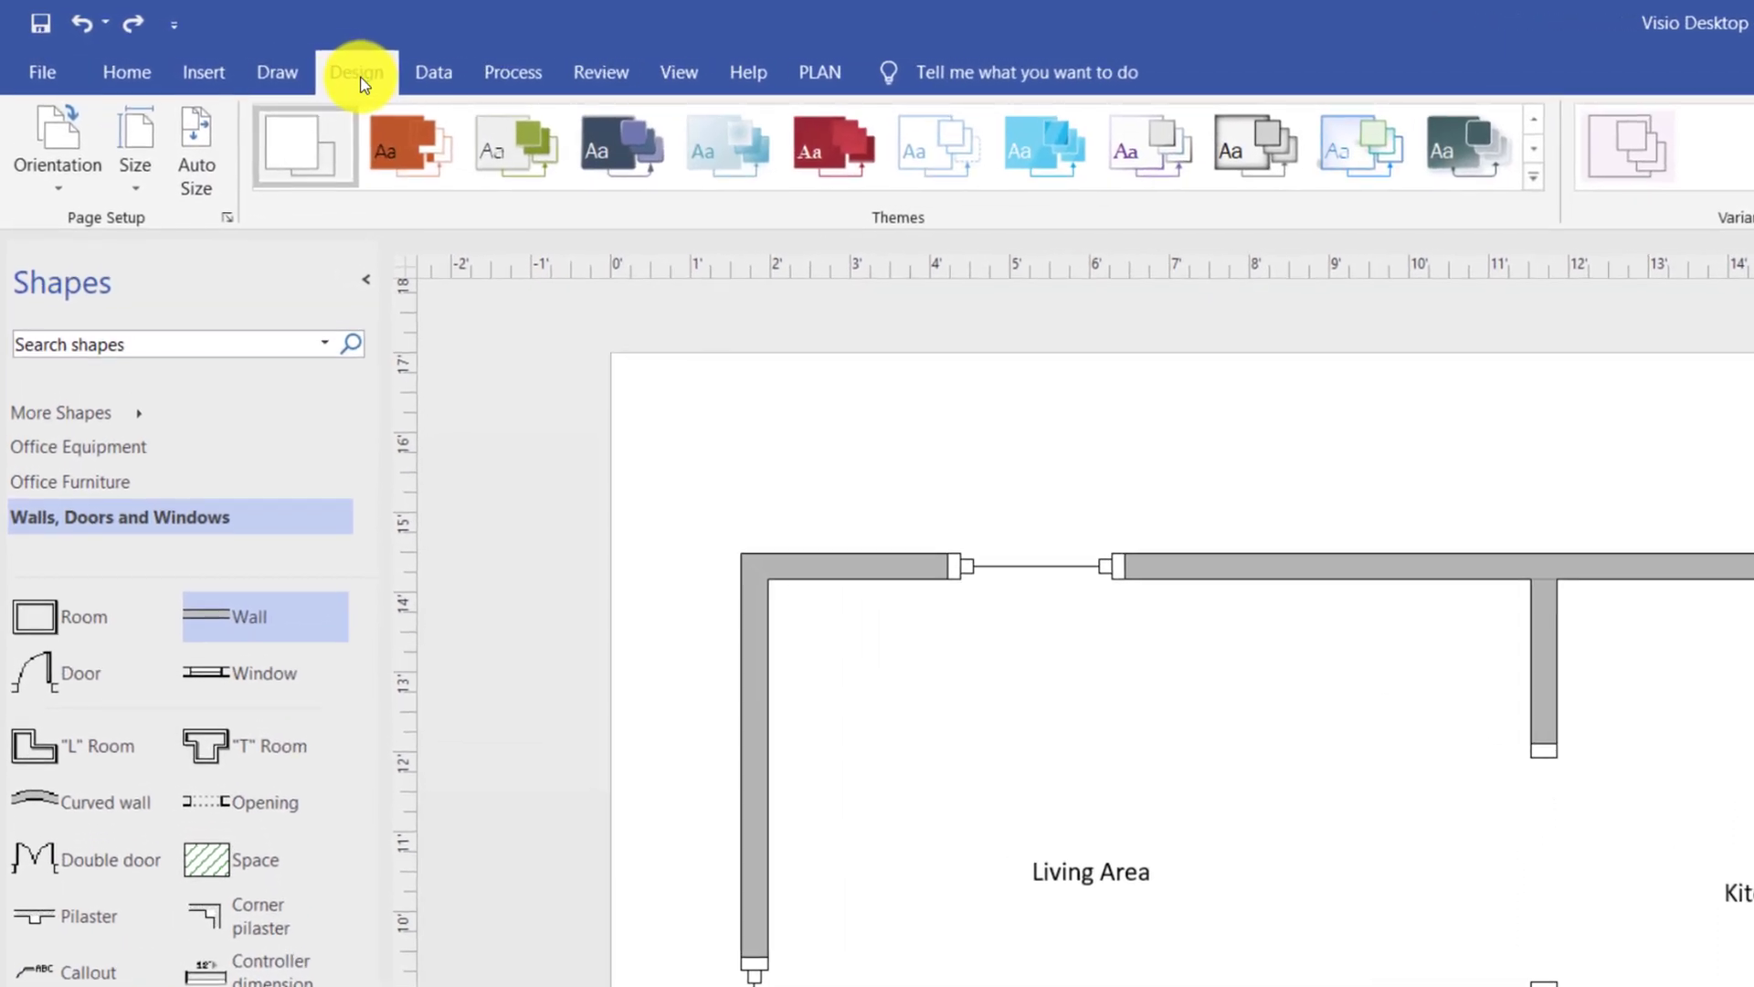
click(188, 139)
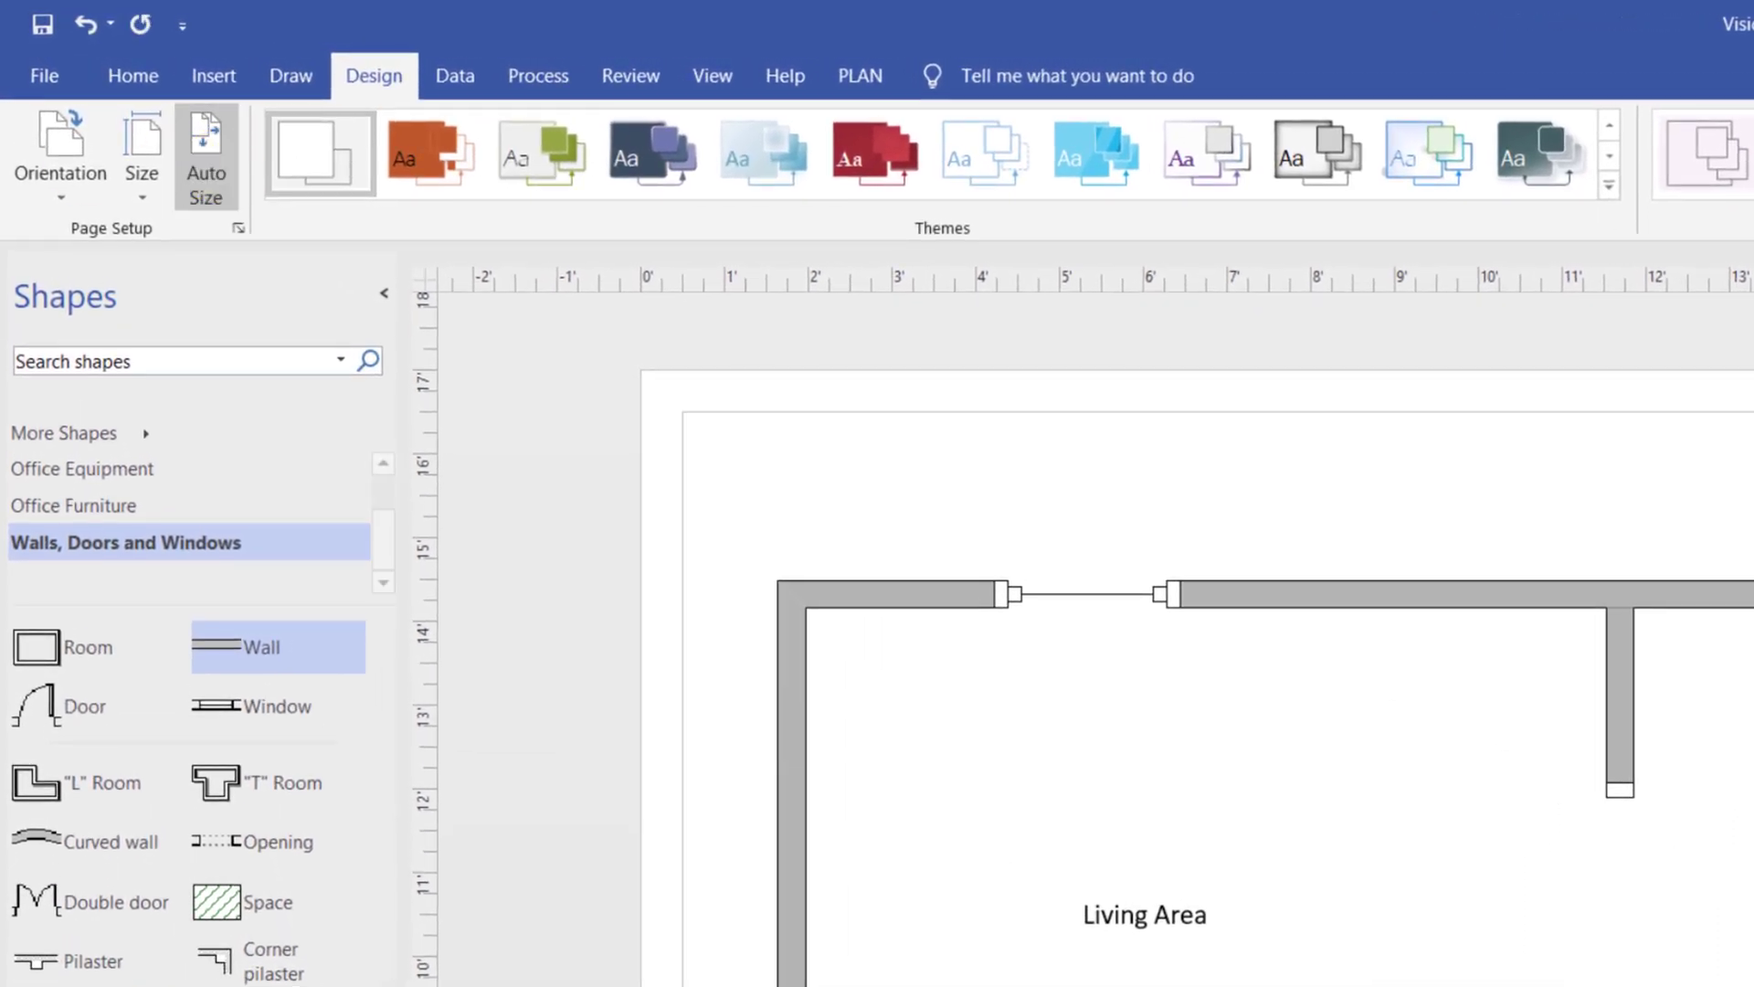
scroll(846, 958, down, 10)
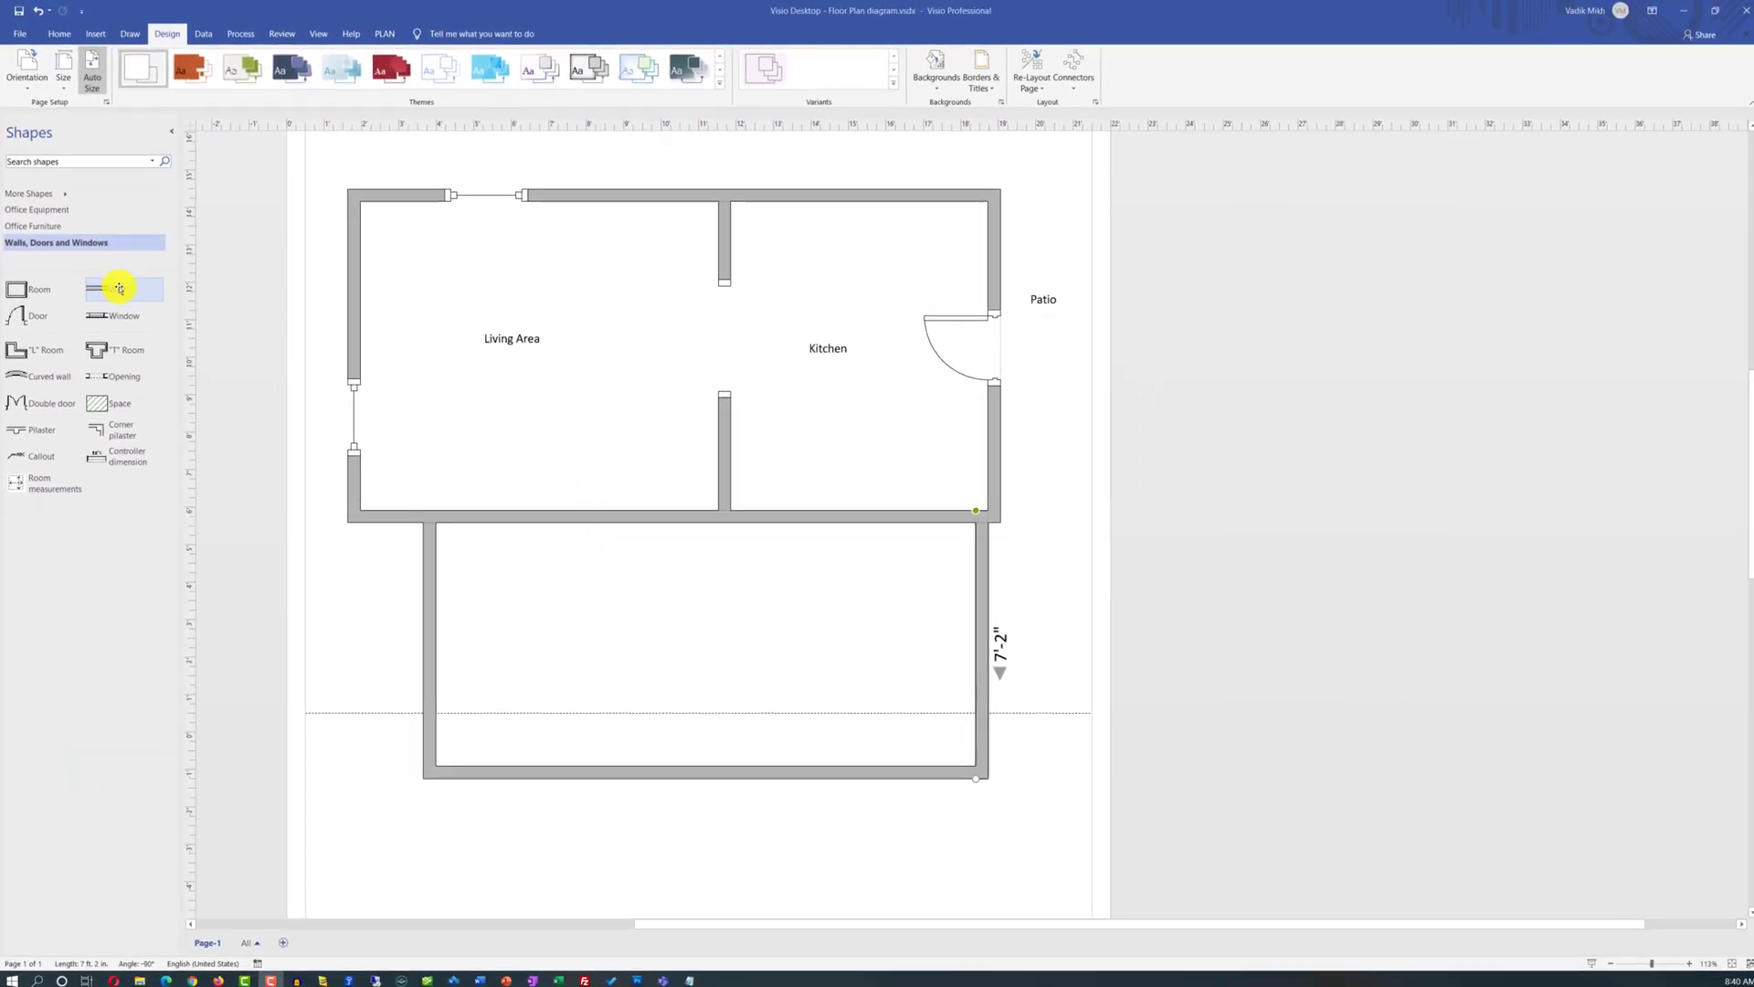
Step: Add a 7'-2" vertical partition wall in the lower area, running from the upper rooms' lower wall straight down to the bottom wall
drag(138, 373, 779, 802)
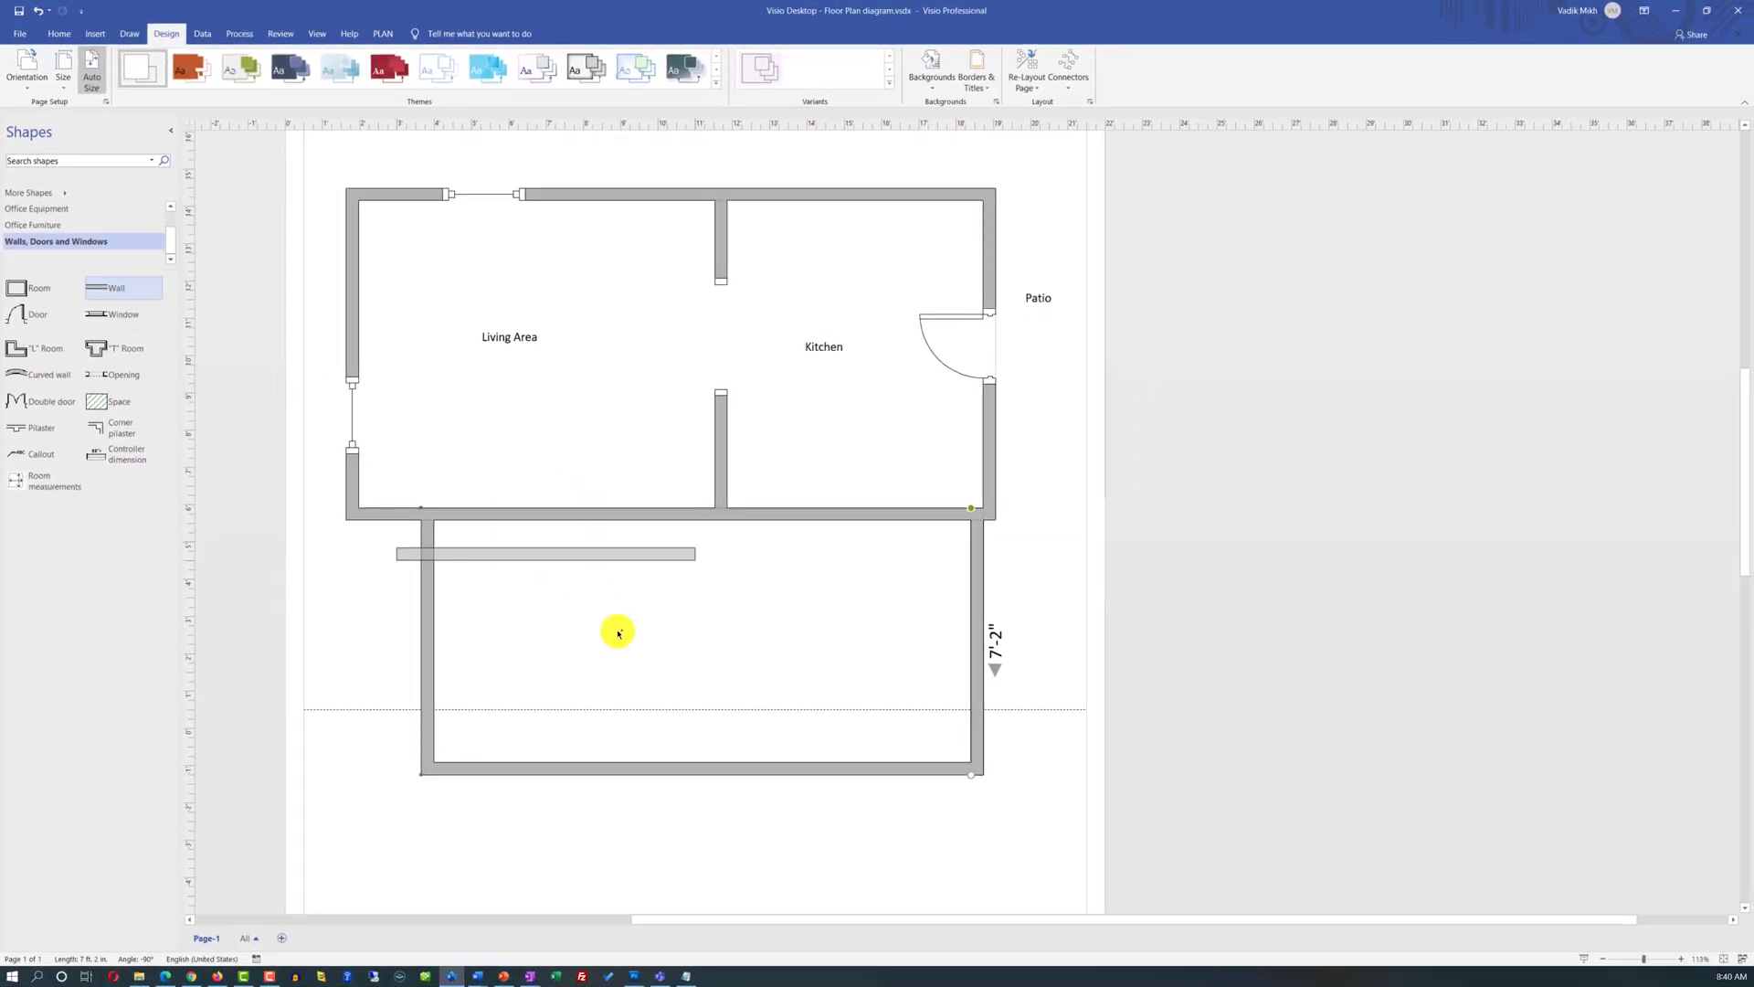
drag(618, 633, 622, 601)
drag(478, 607, 608, 509)
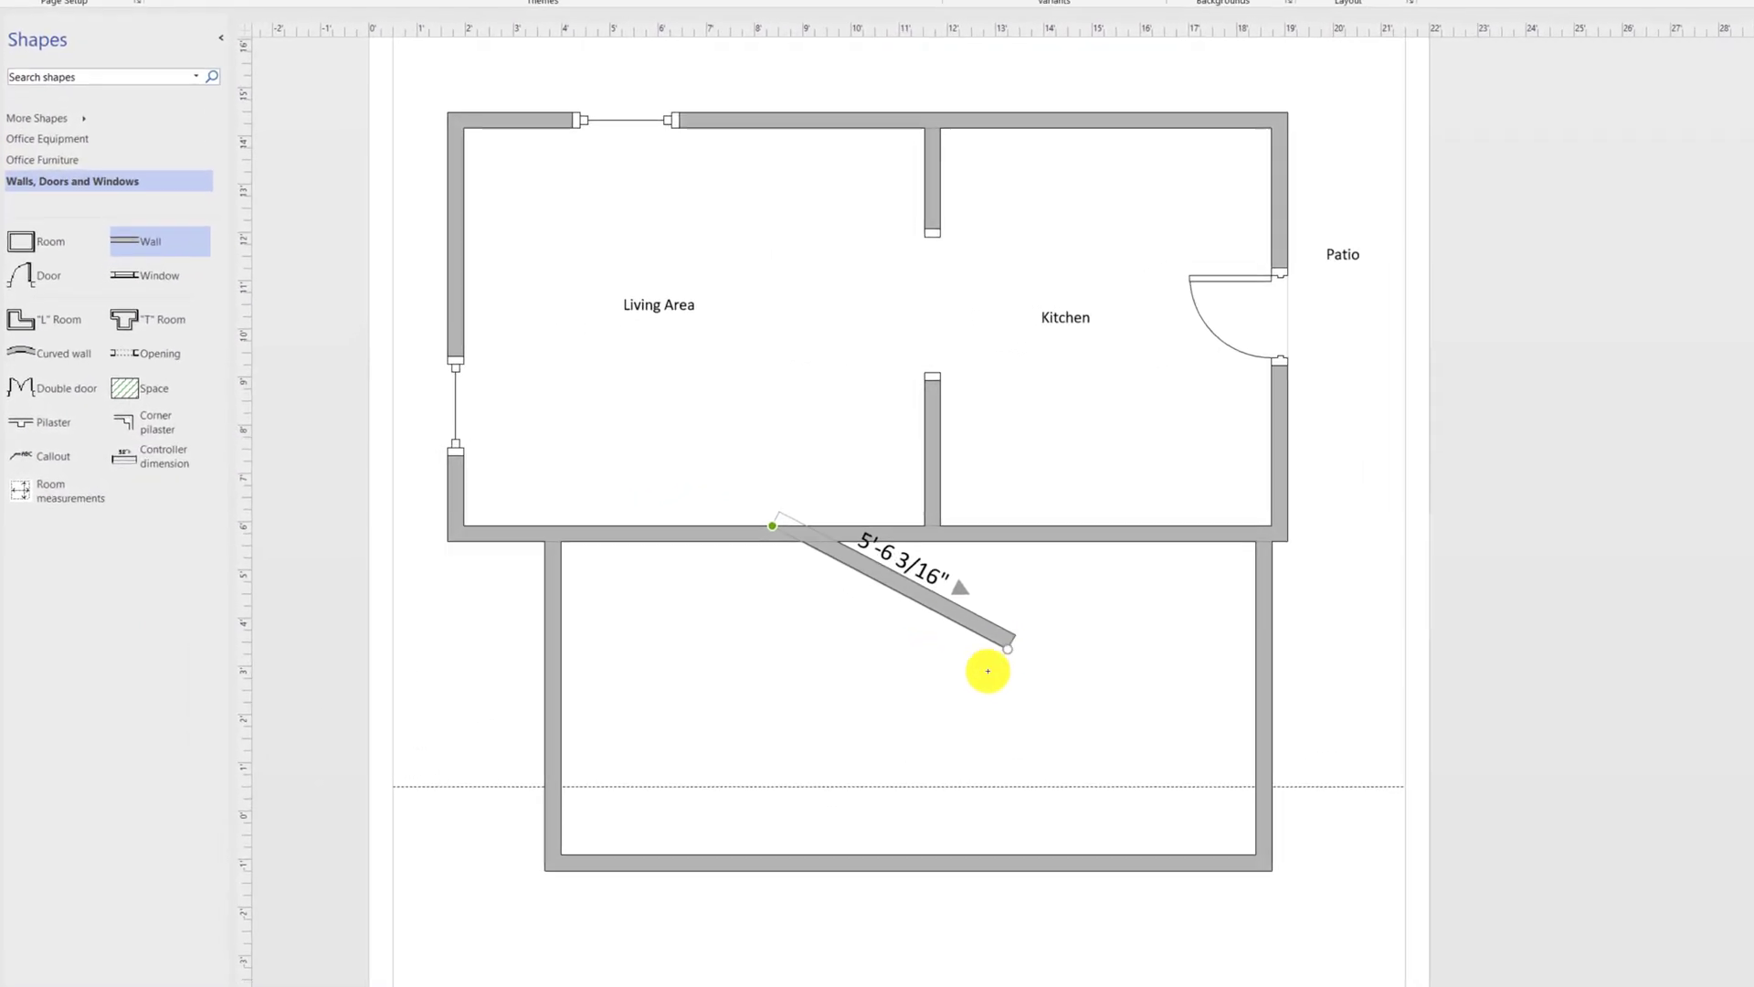
drag(988, 672, 774, 860)
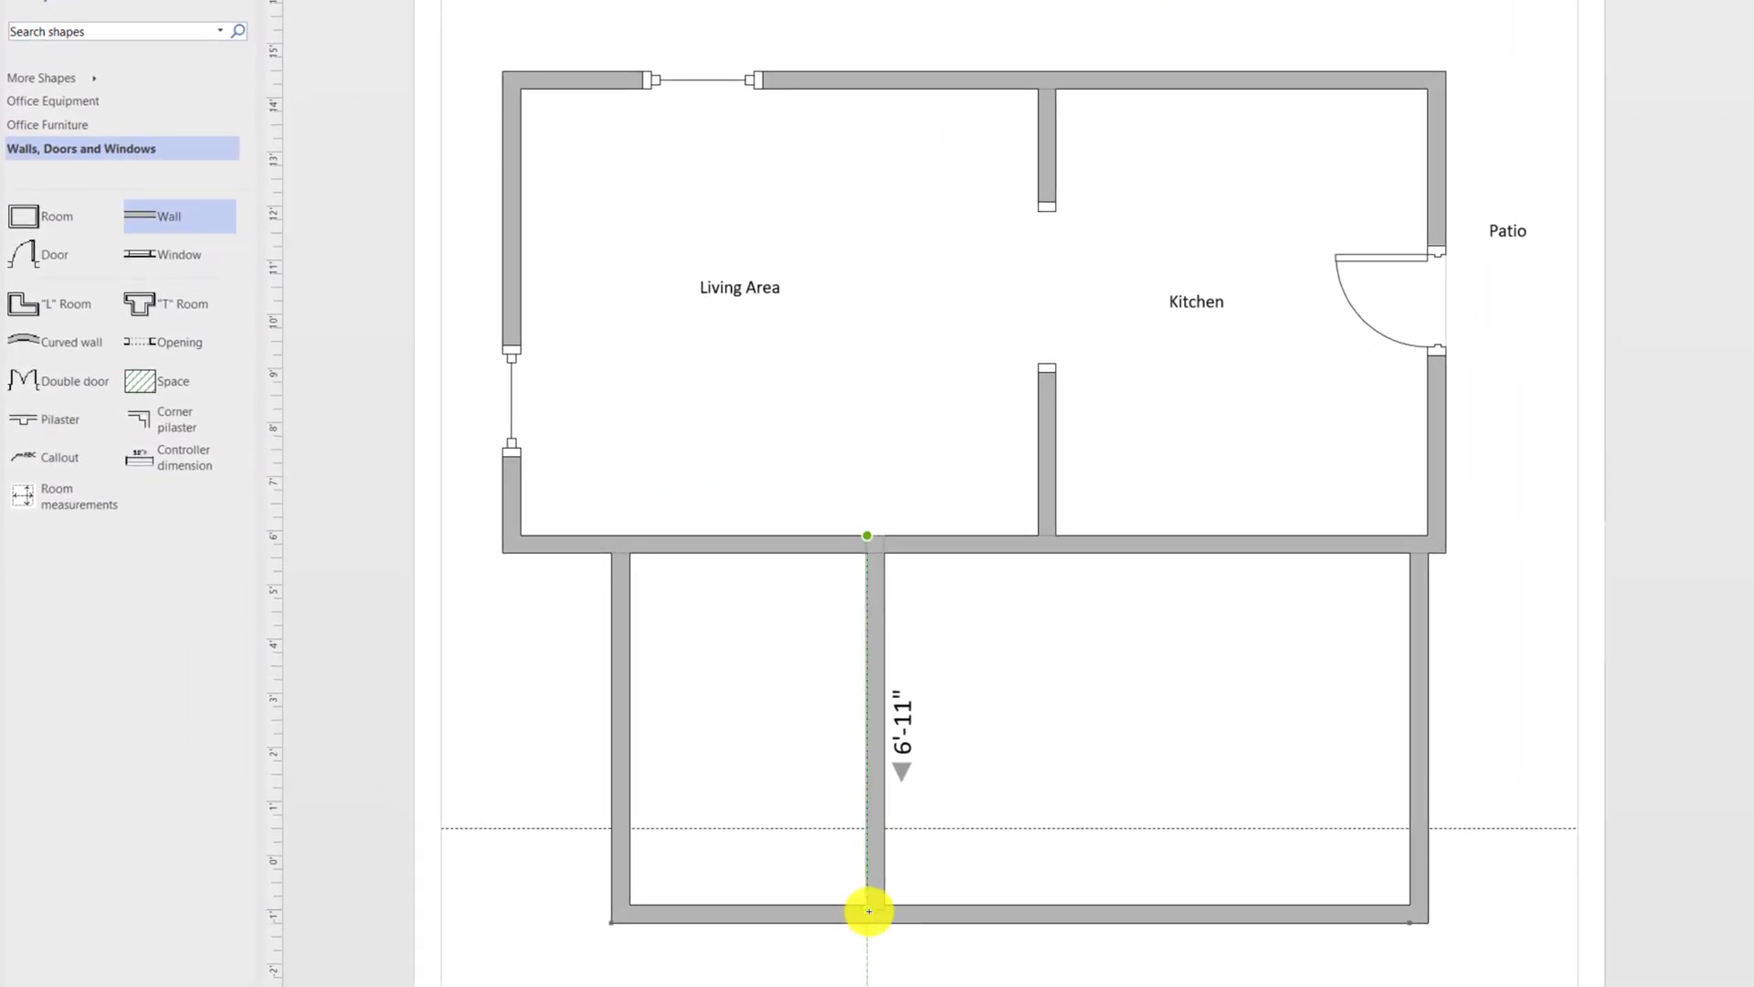
drag(869, 911, 868, 922)
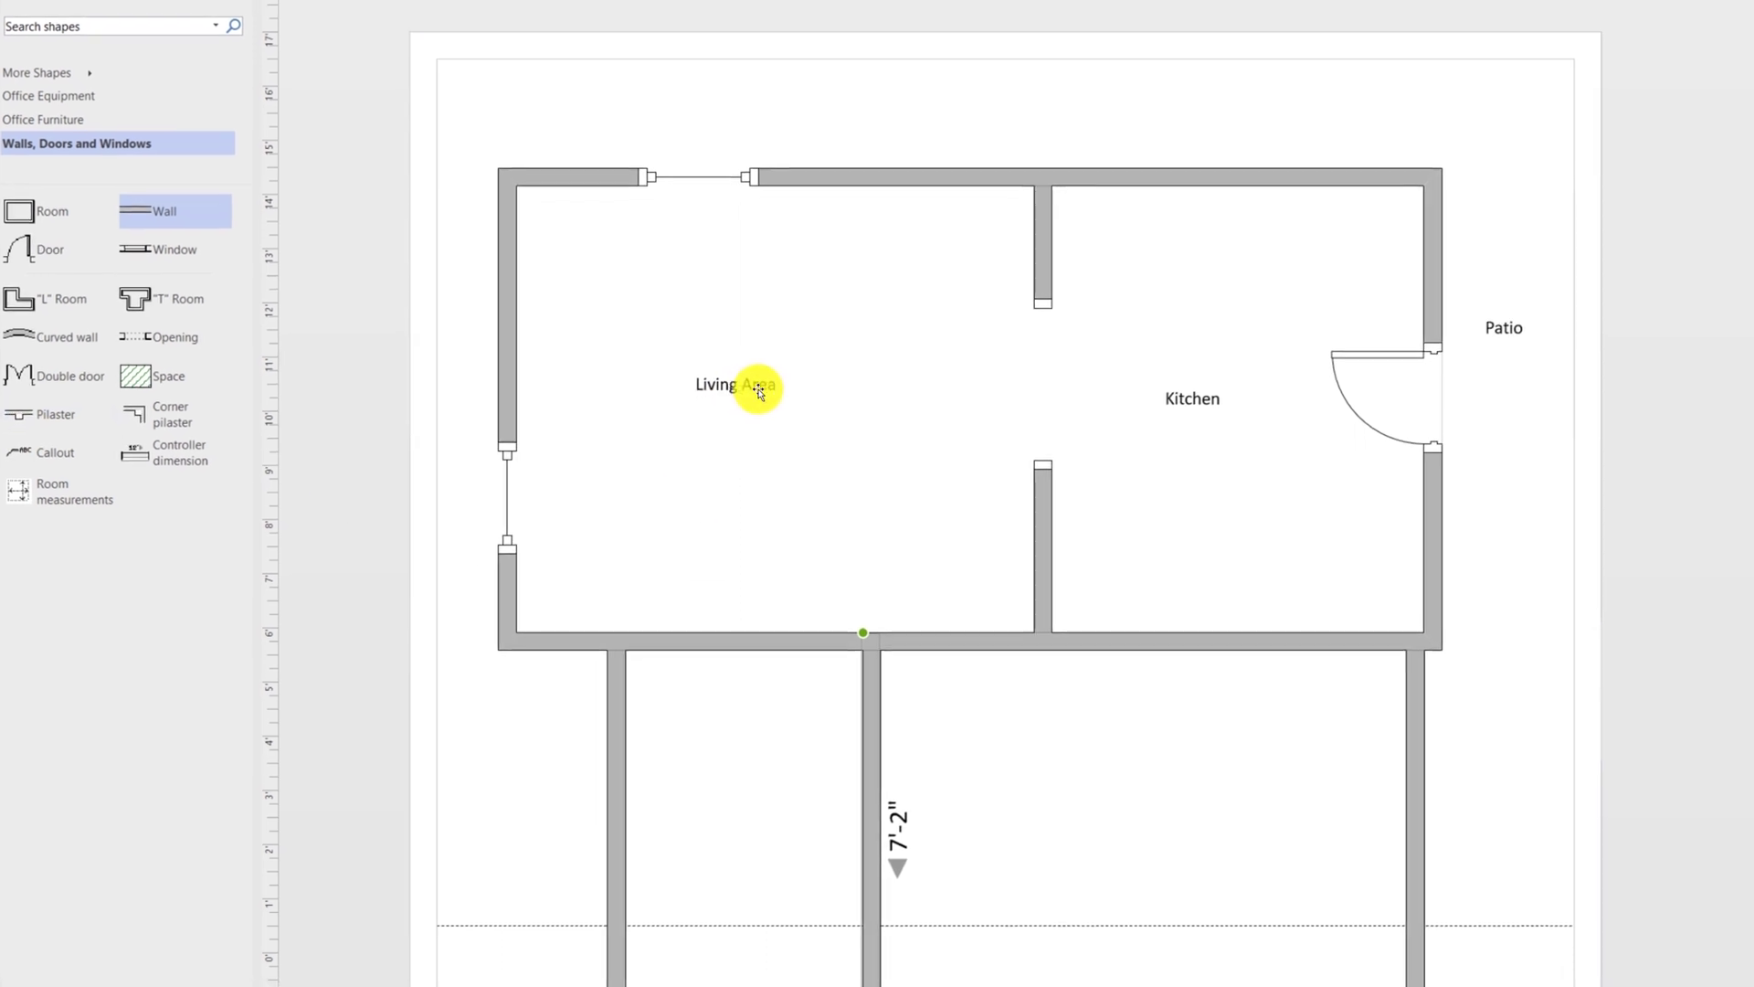
Step: Copy the Living Area label into the two lower rooms and reword the copies as Bathroom and Office area
click(763, 390)
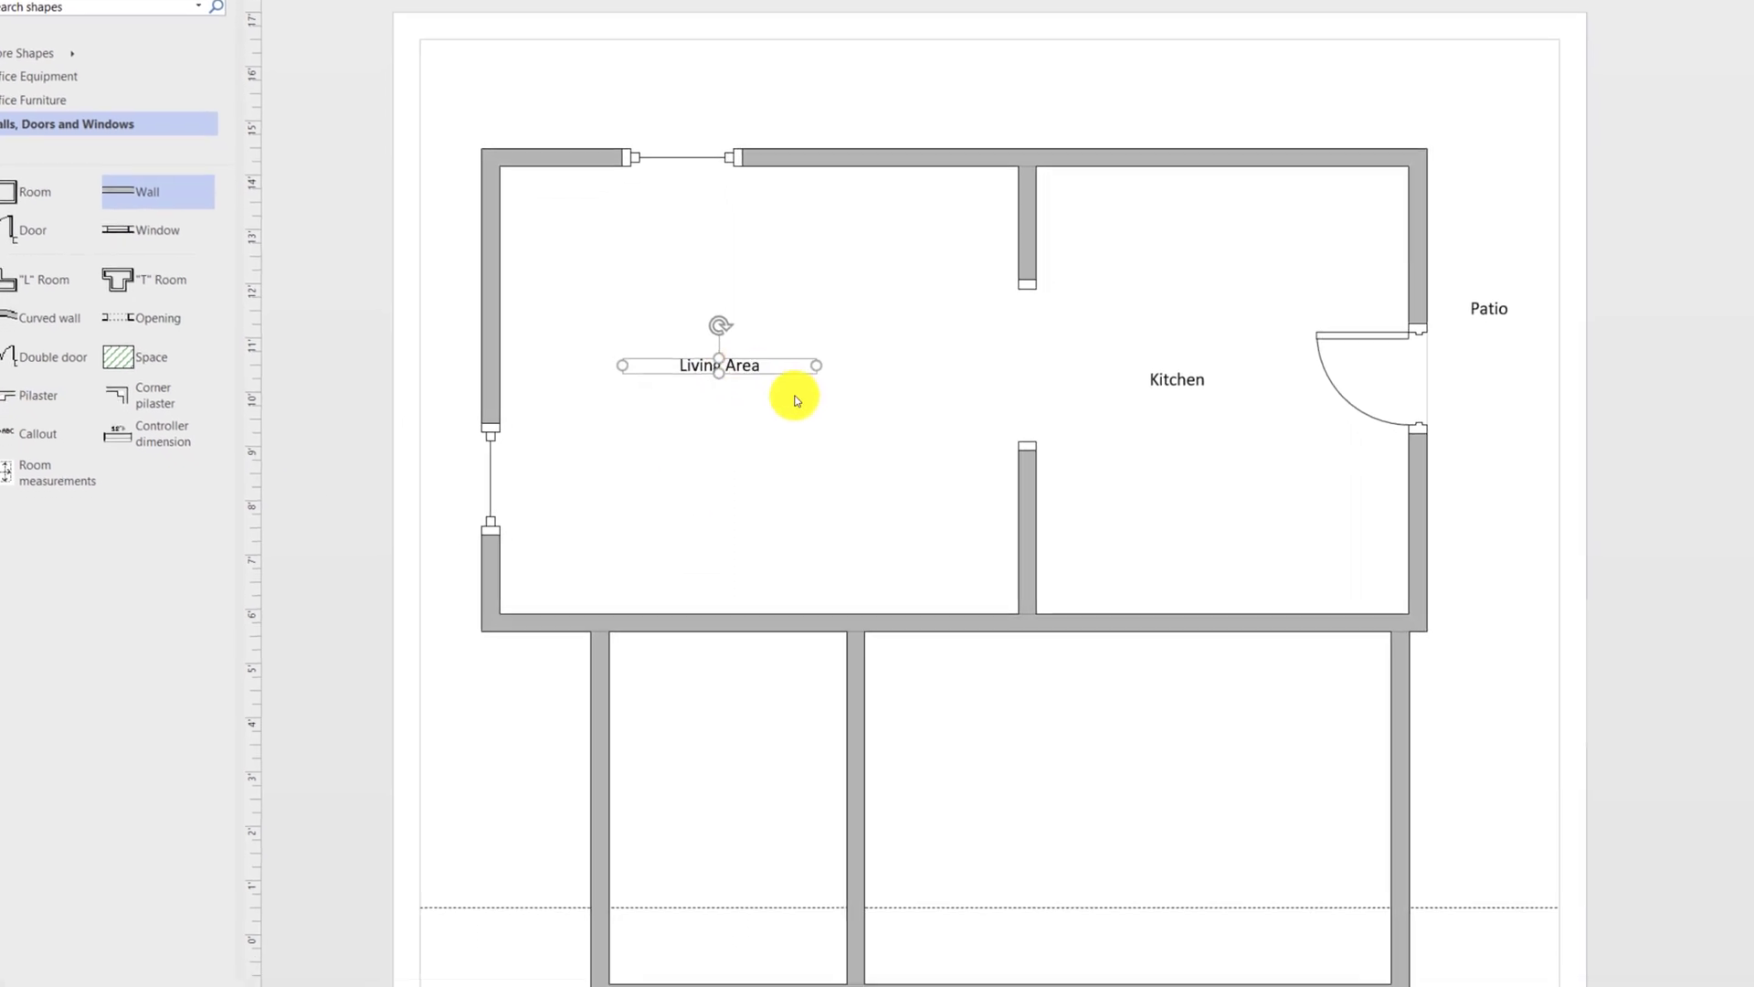
key(ctrl+c)
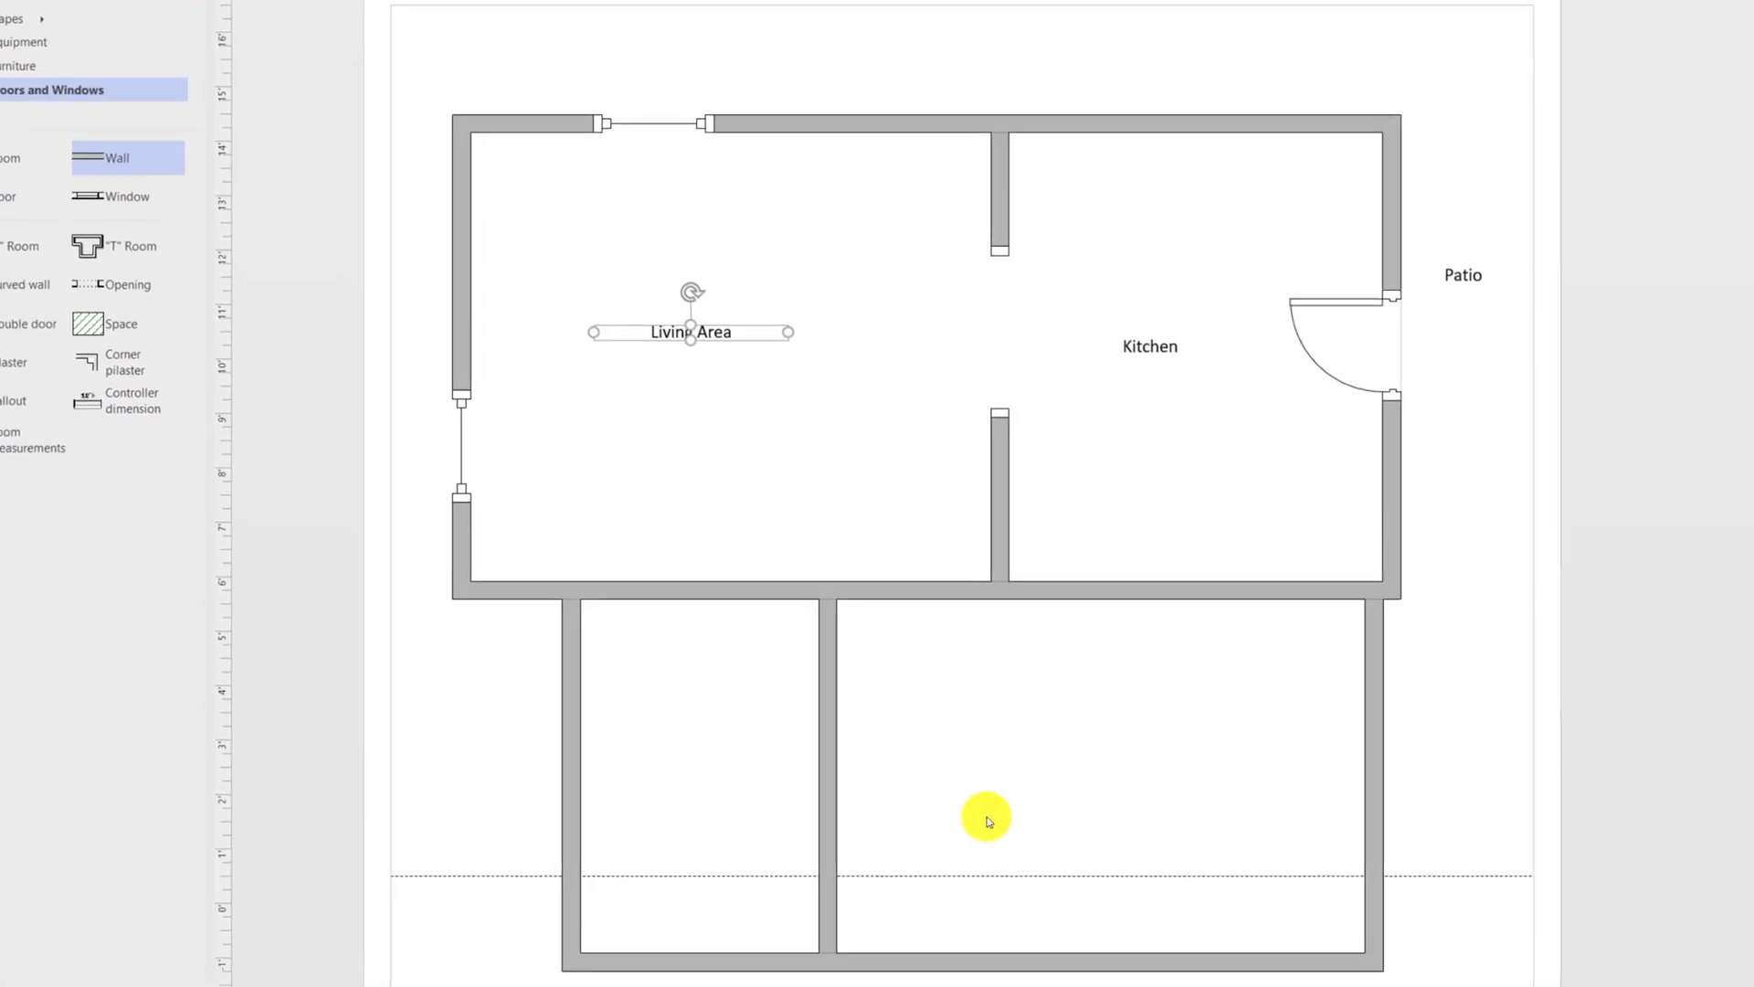
click(1014, 846)
key(ctrl+v)
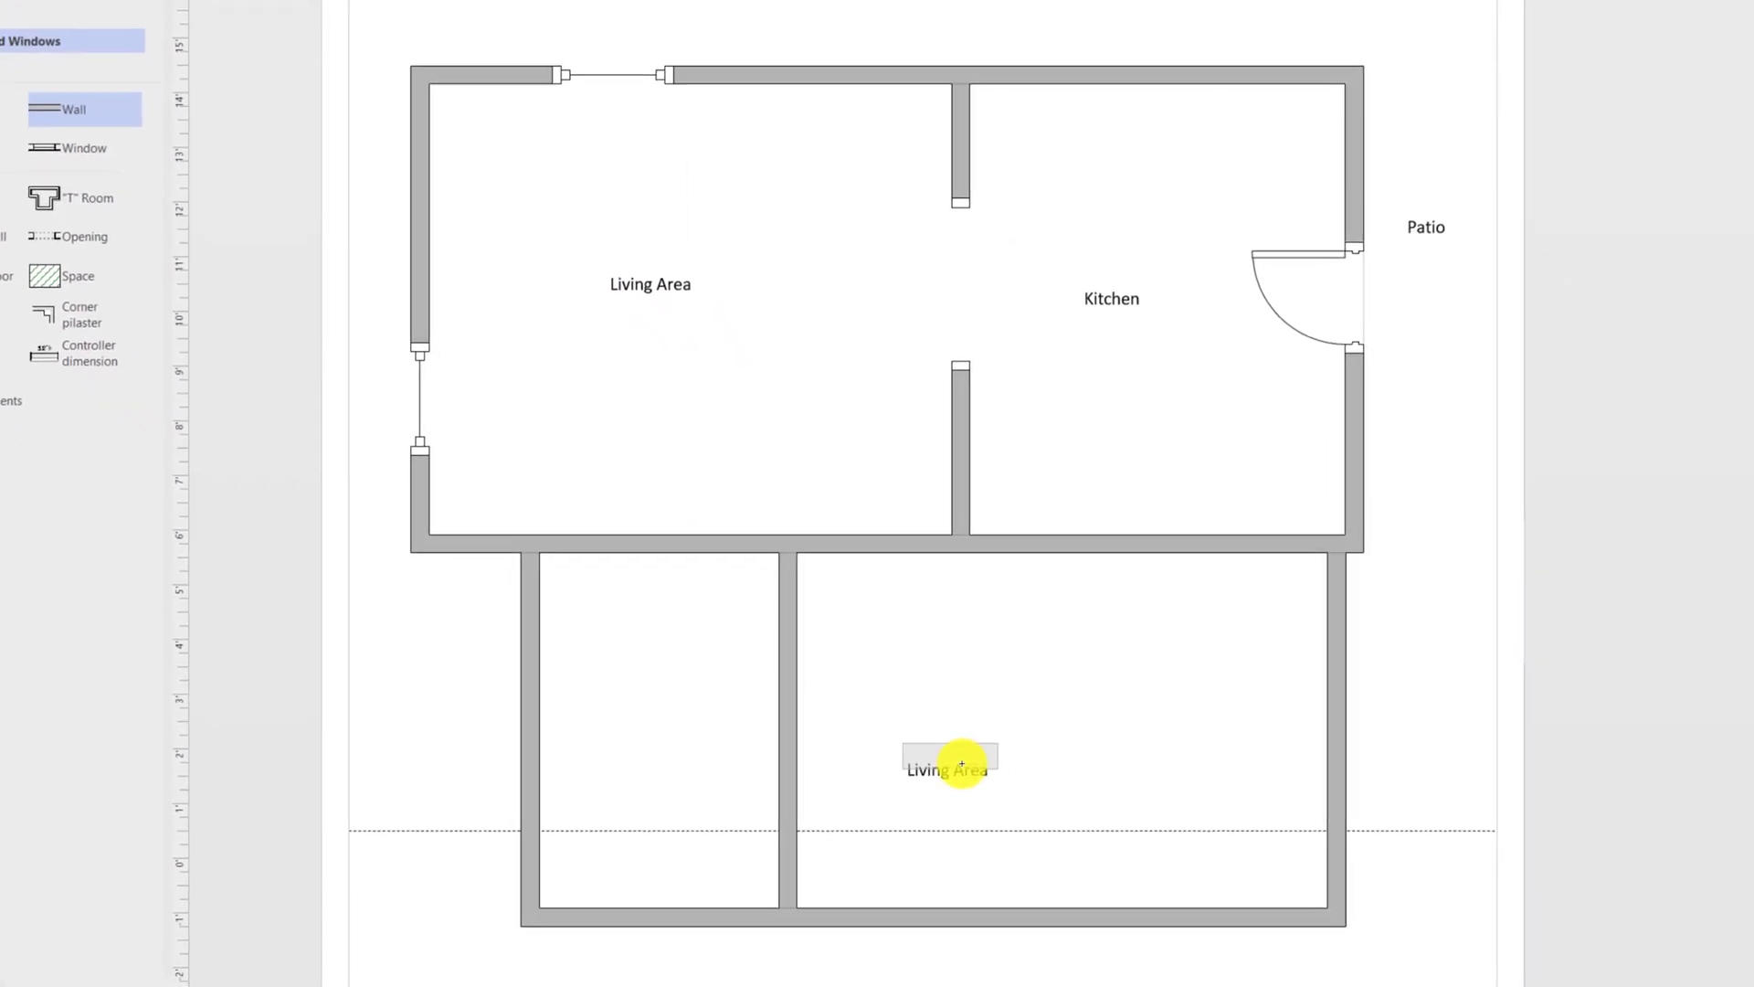
drag(970, 785, 577, 713)
double_click(686, 711)
click(683, 765)
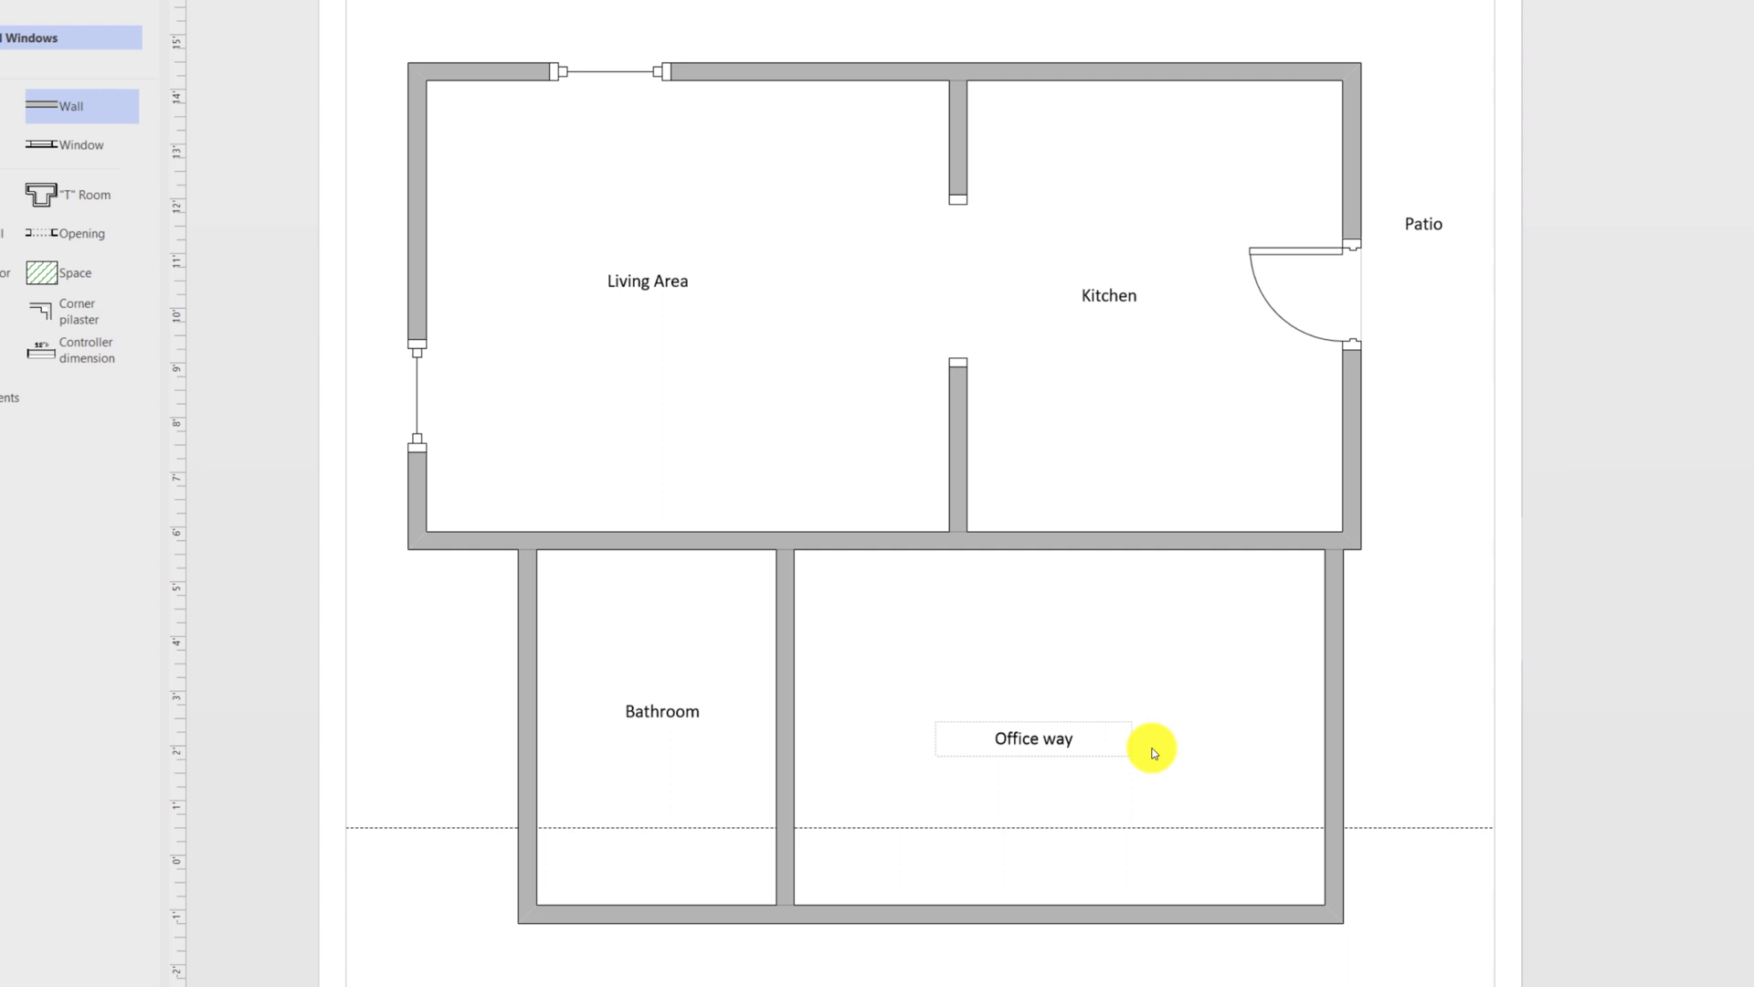
click(464, 700)
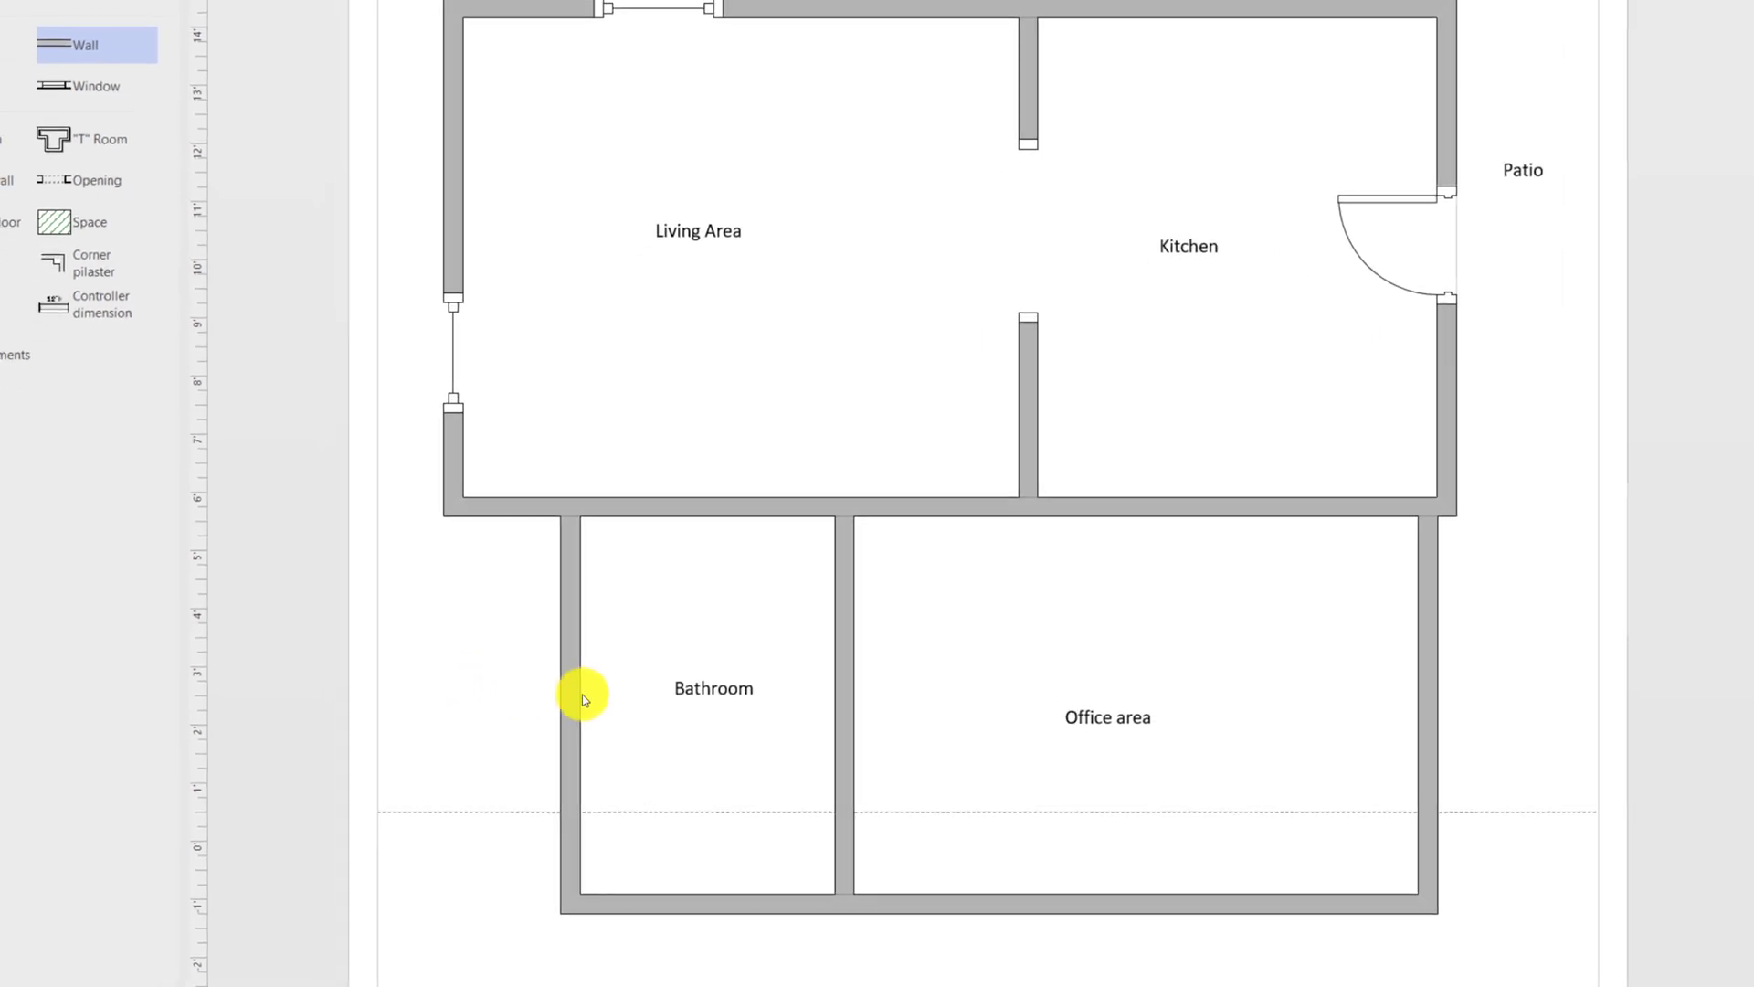
Step: Align the lower area's side walls with the outer walls above and extend the bottom wall to the new left corner
click(609, 683)
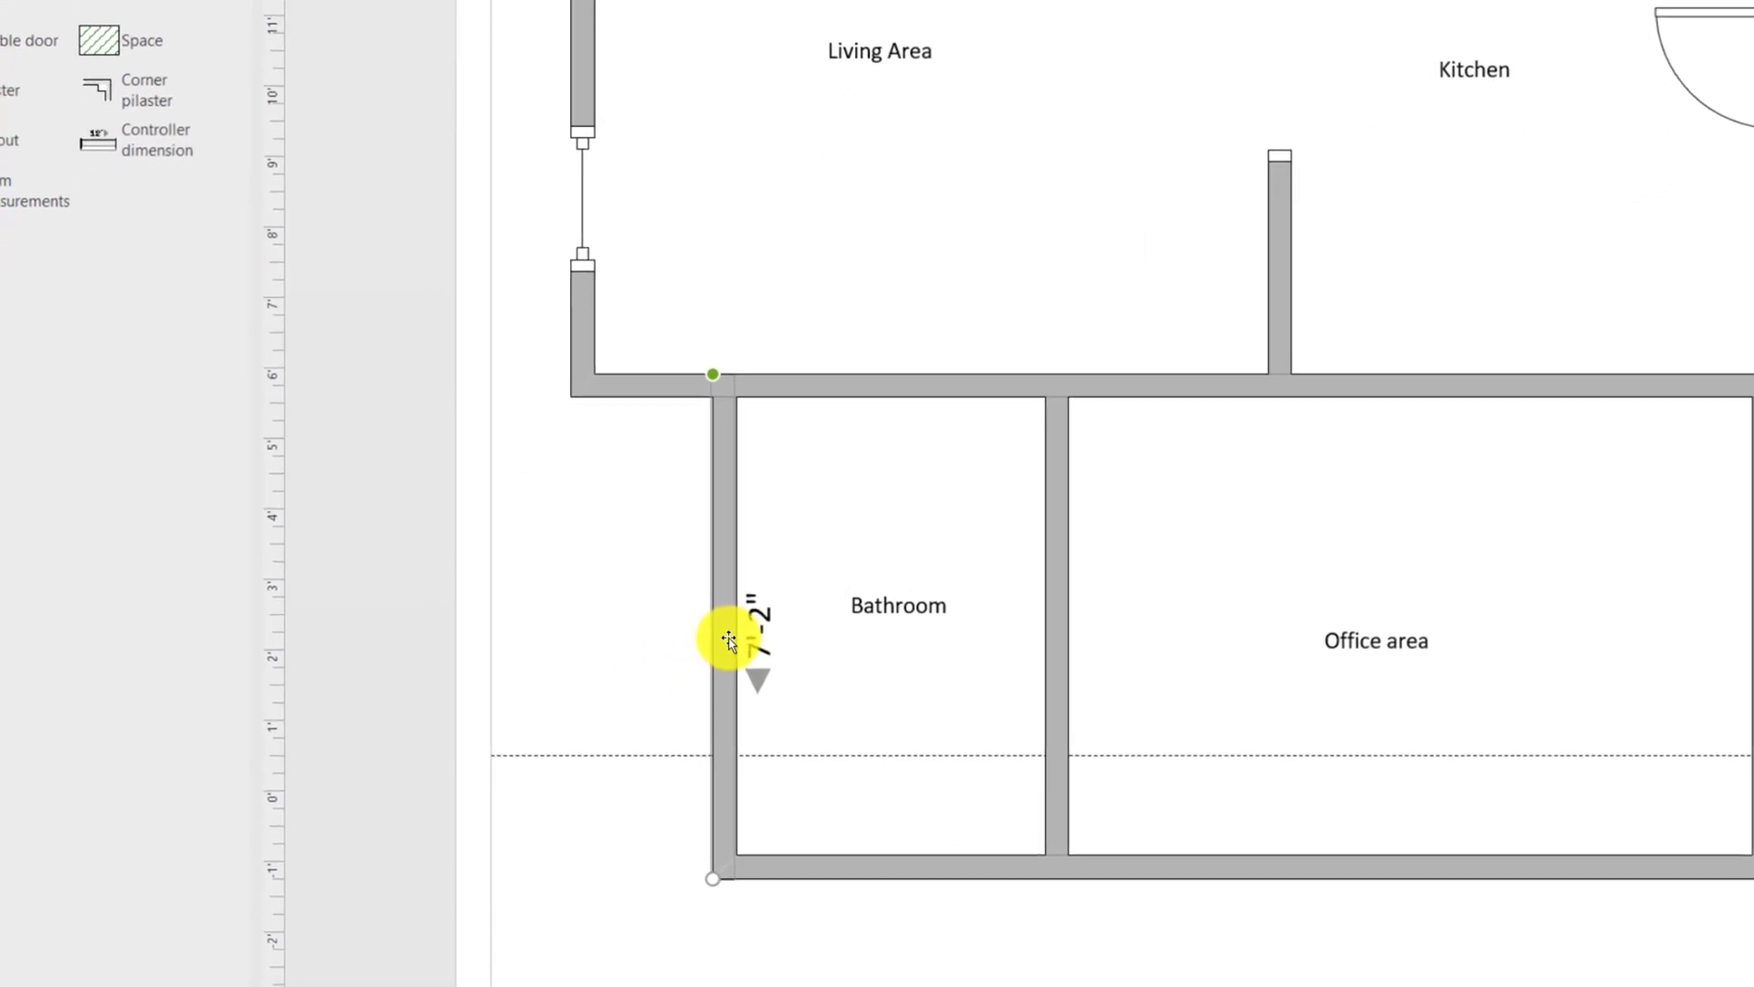
drag(759, 603, 614, 589)
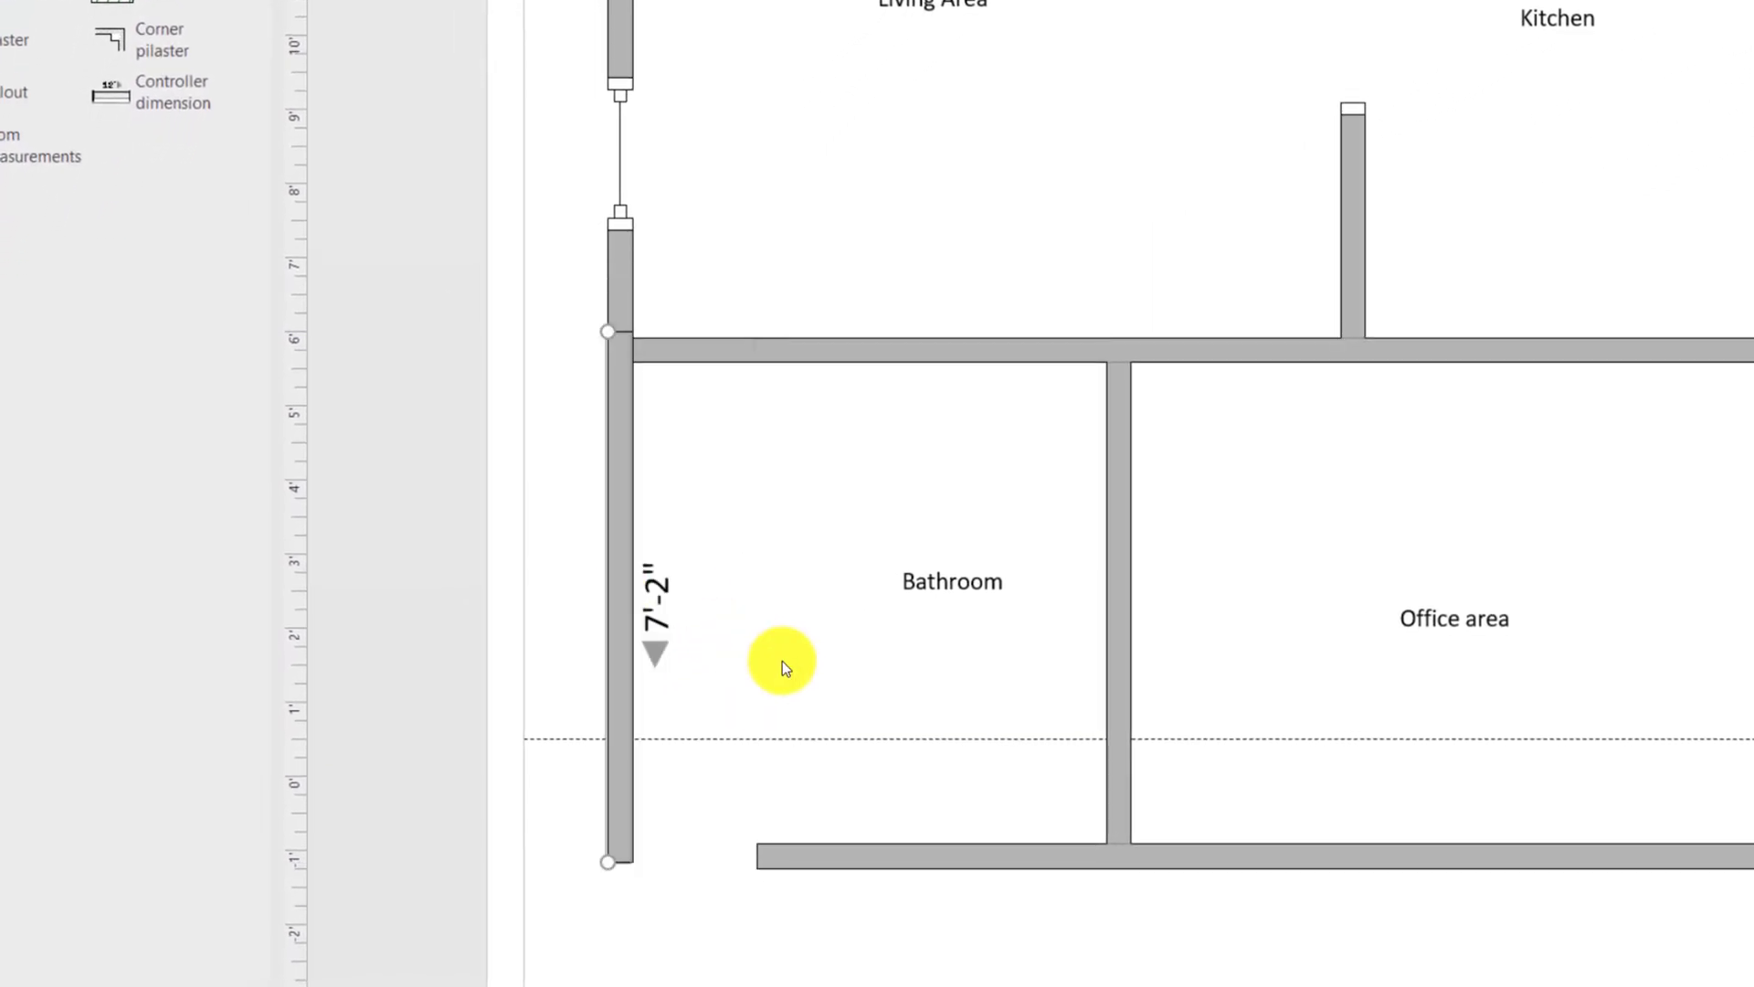
click(755, 859)
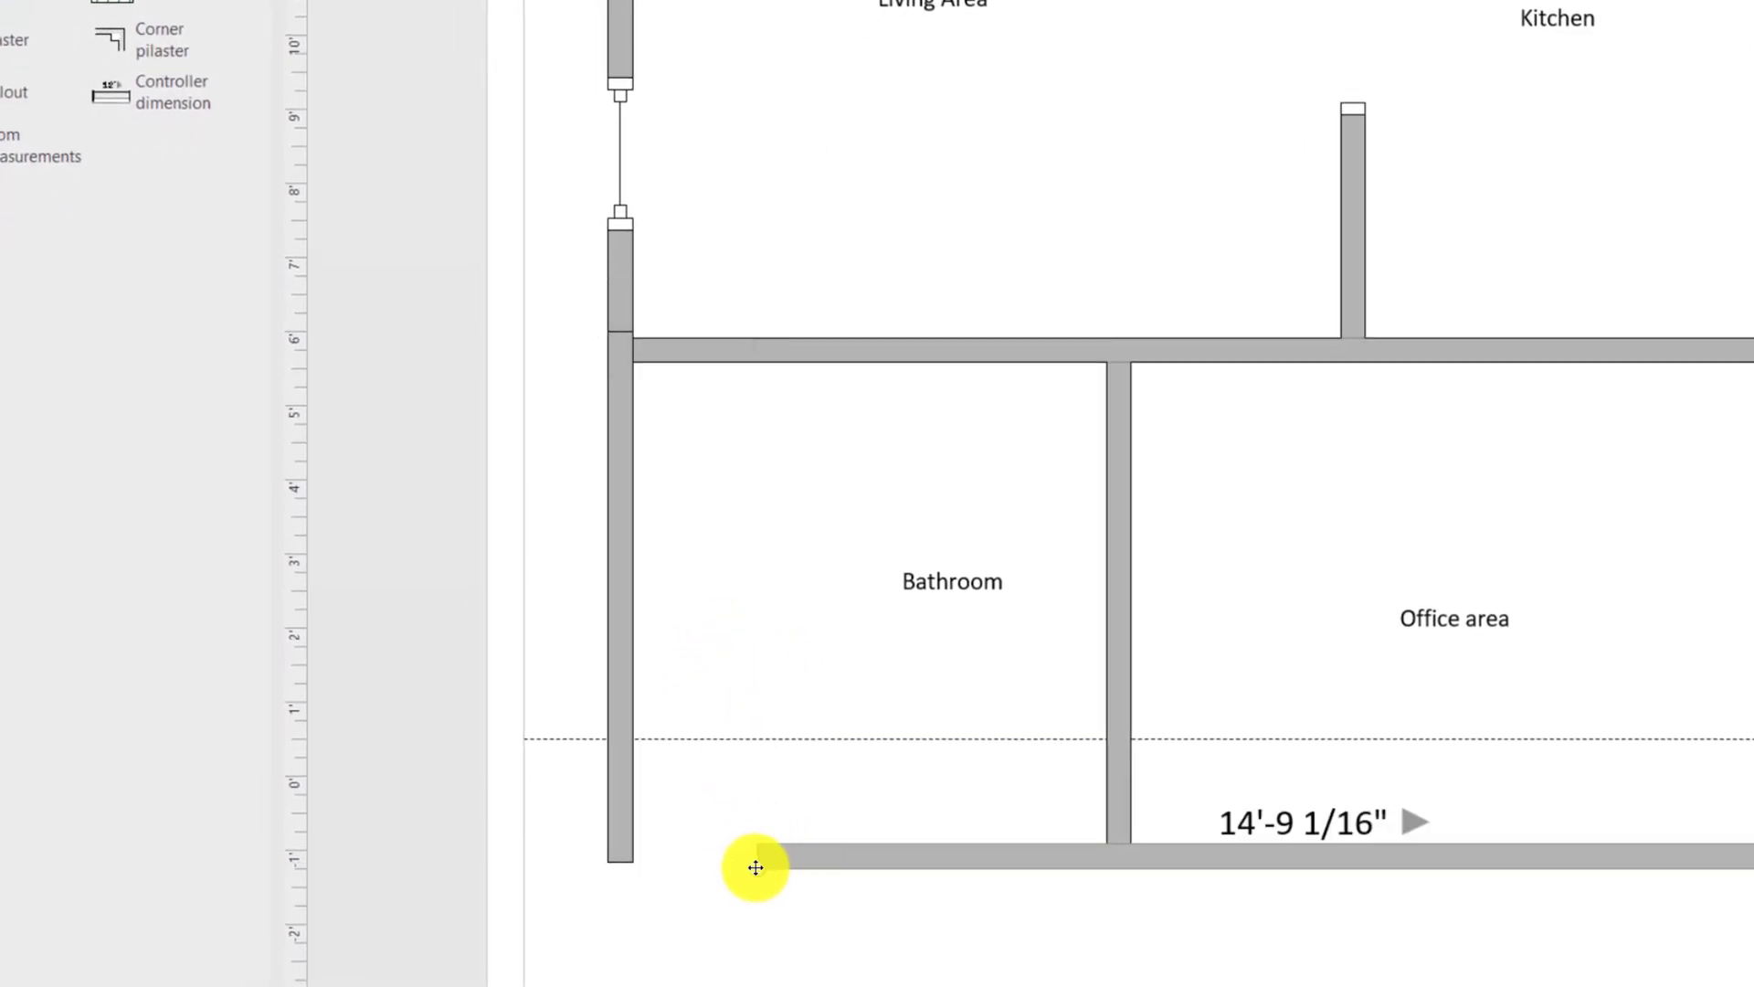
drag(756, 867, 617, 861)
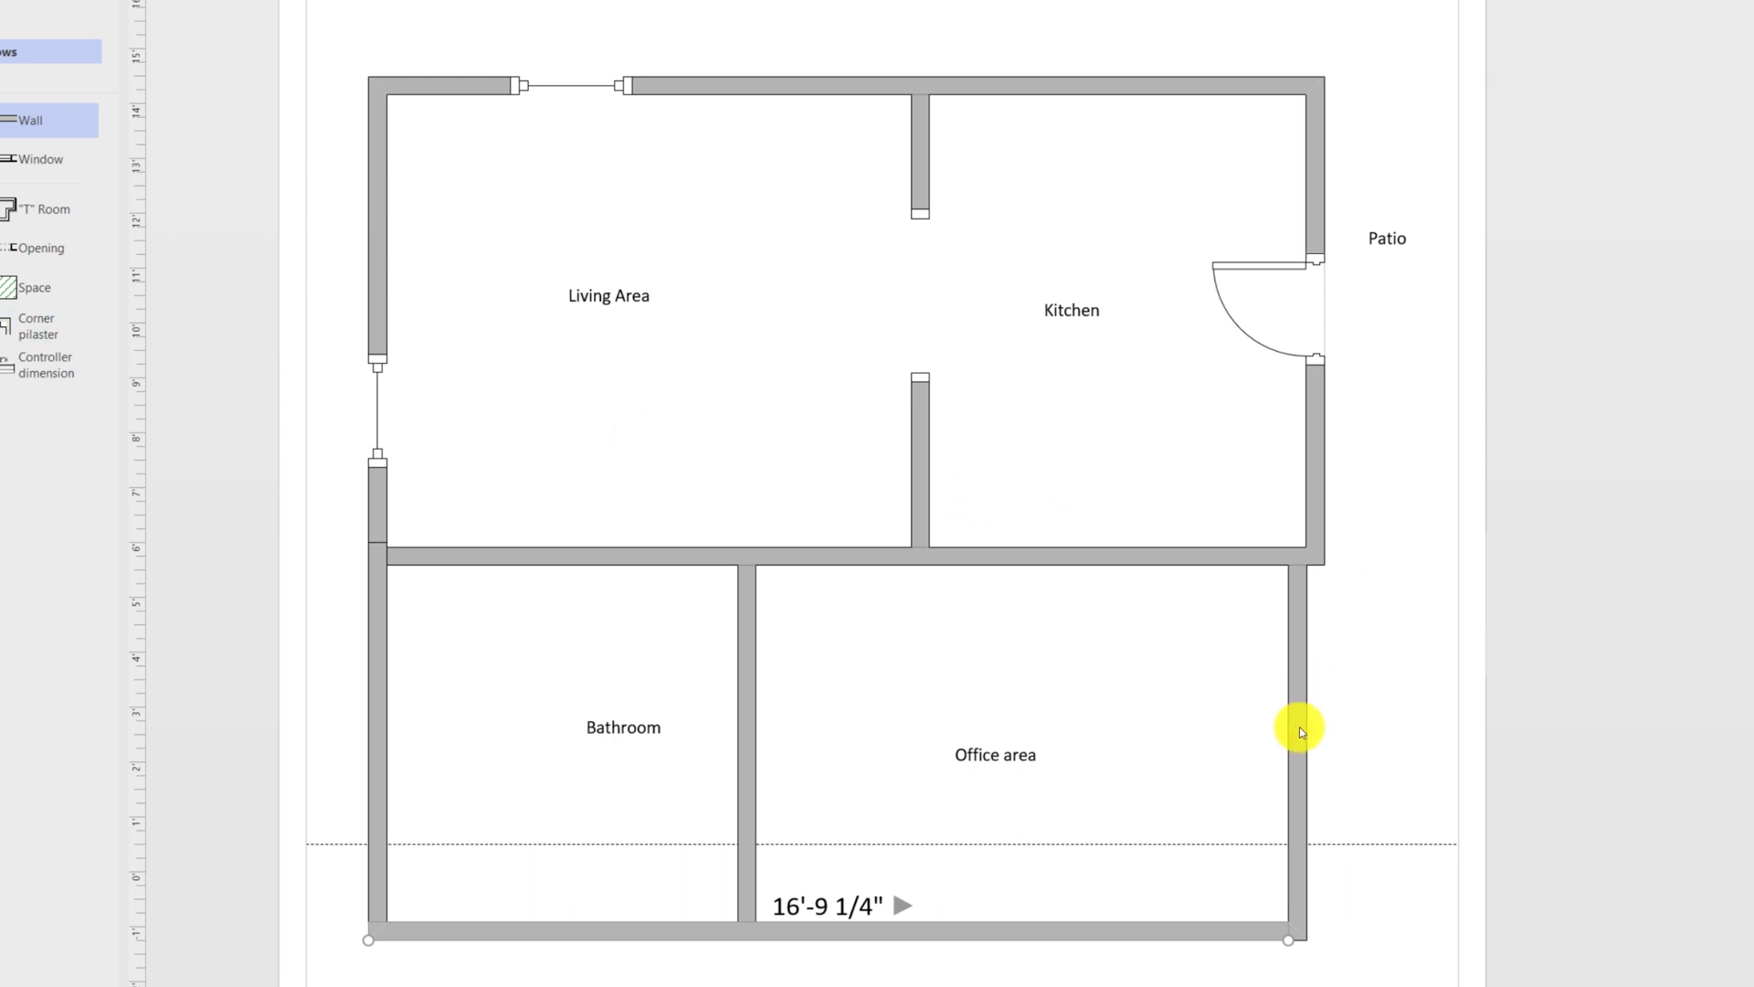
drag(1299, 729, 1316, 729)
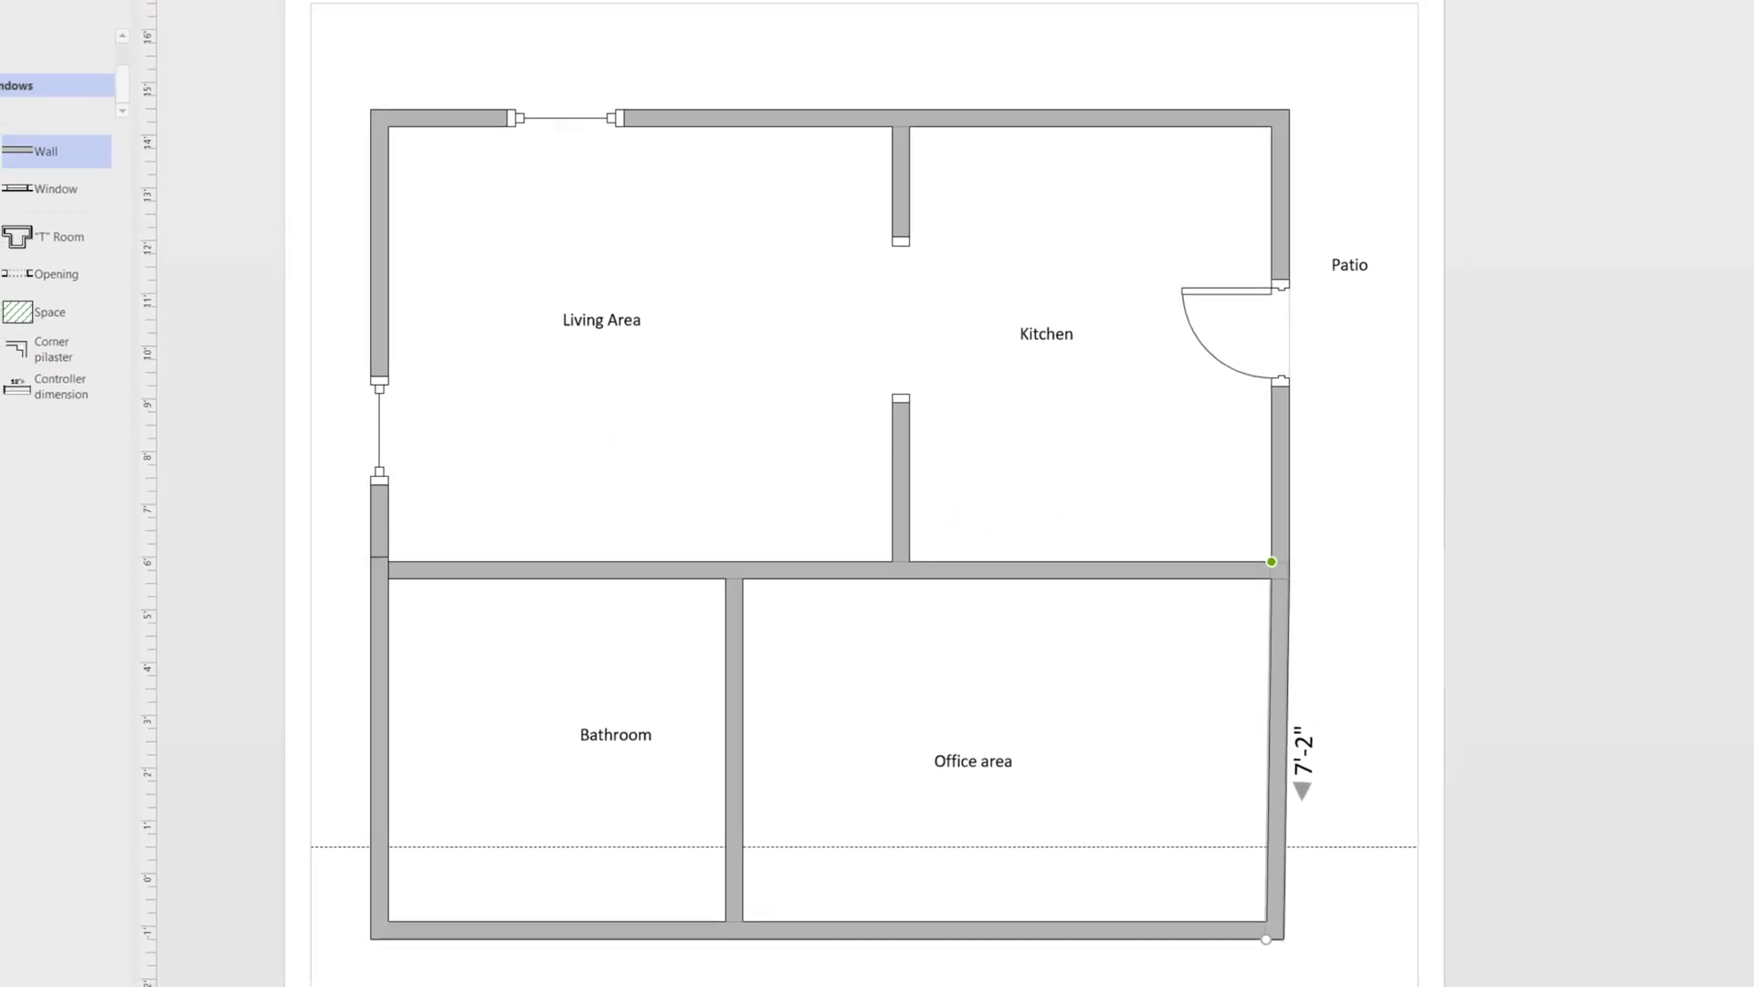
click(599, 754)
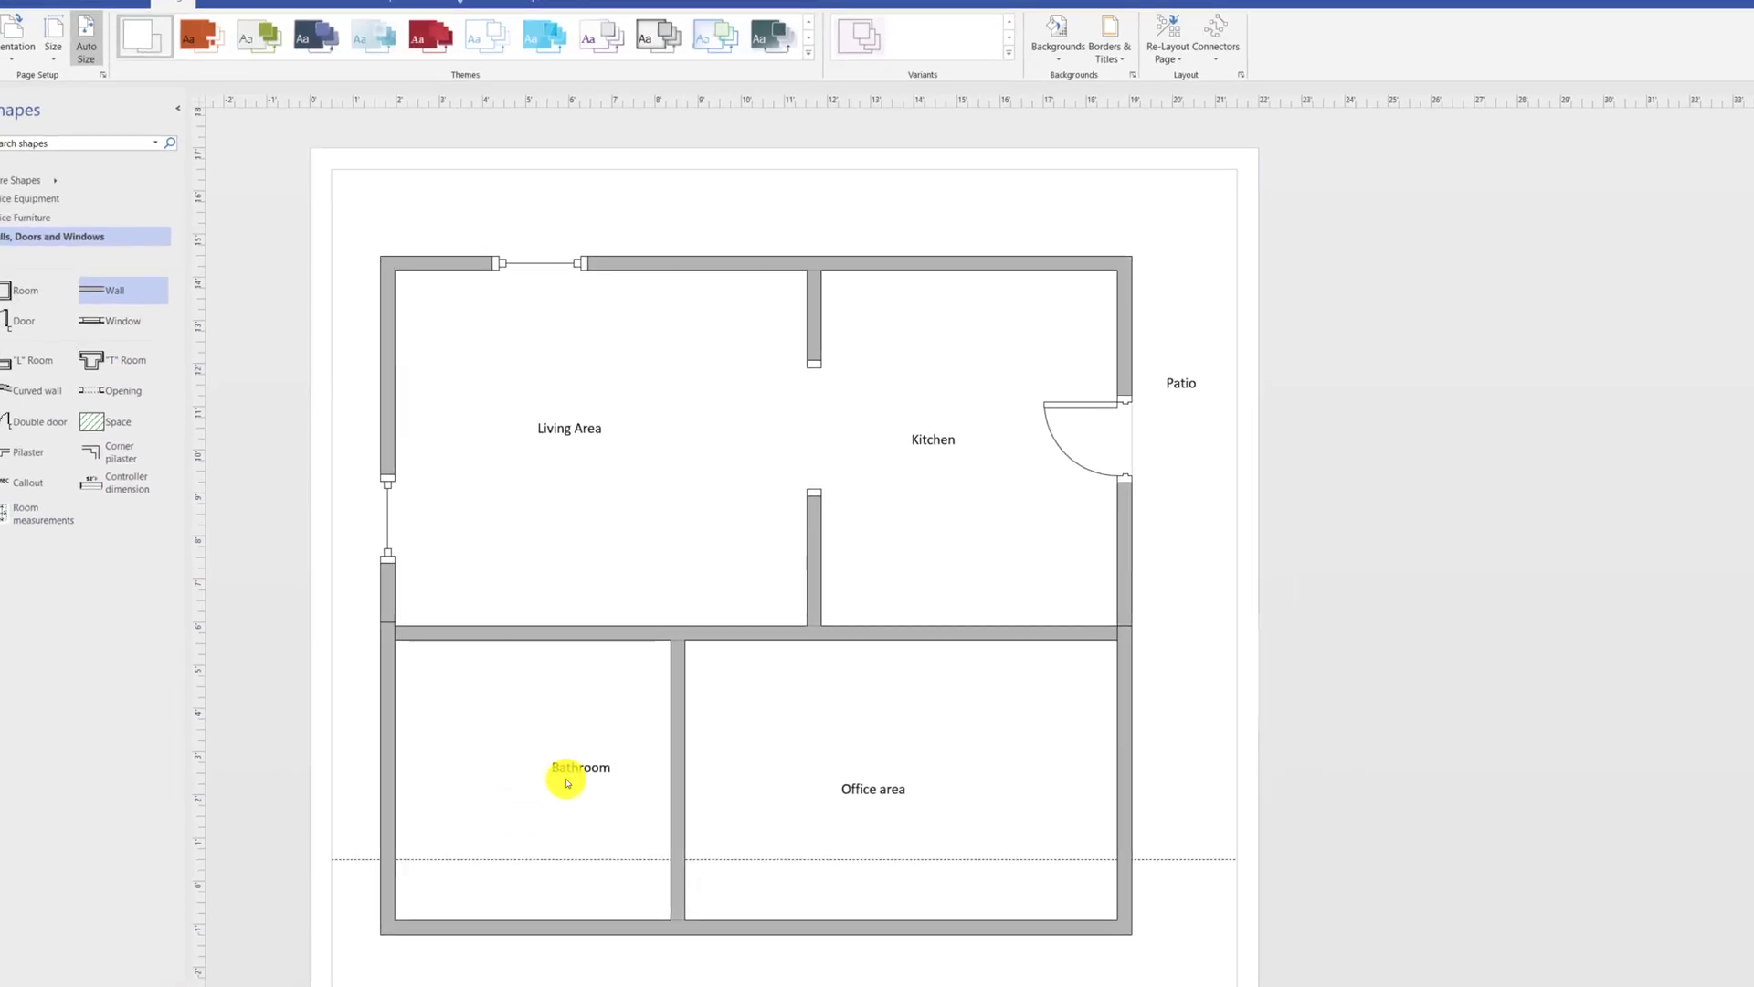
Step: Move the Bathroom label to the middle of its room and shift the Office area label farther right
click(569, 779)
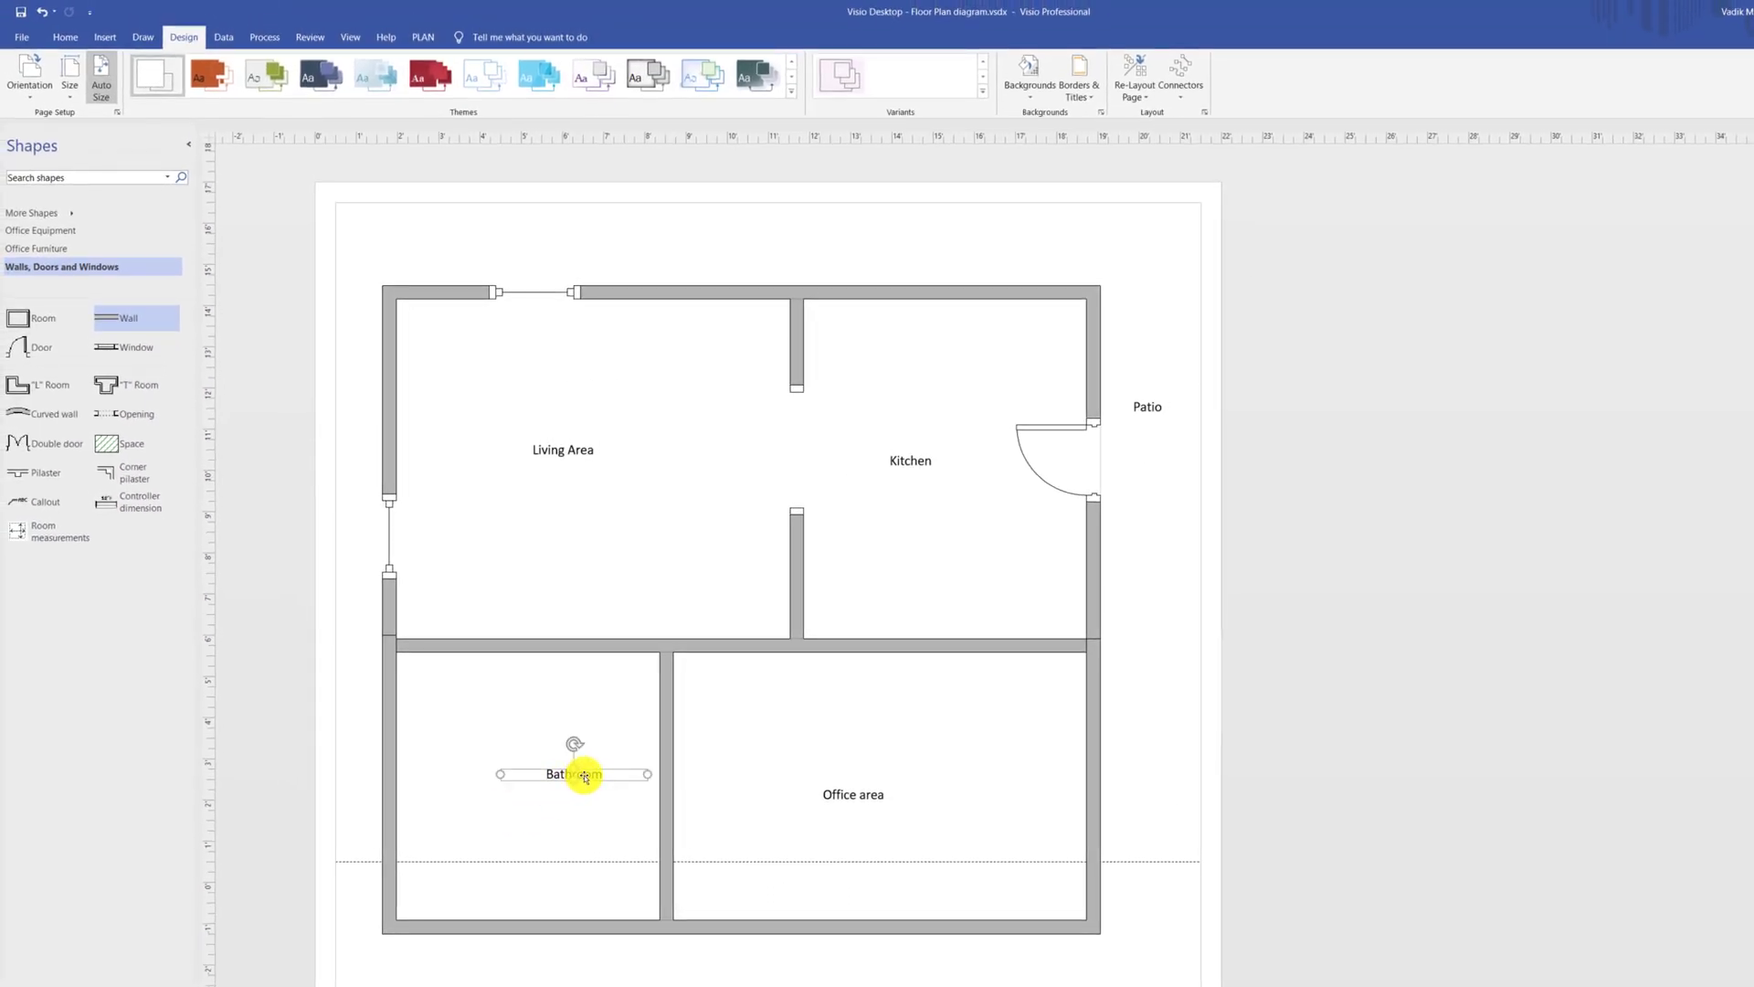
drag(530, 792, 531, 793)
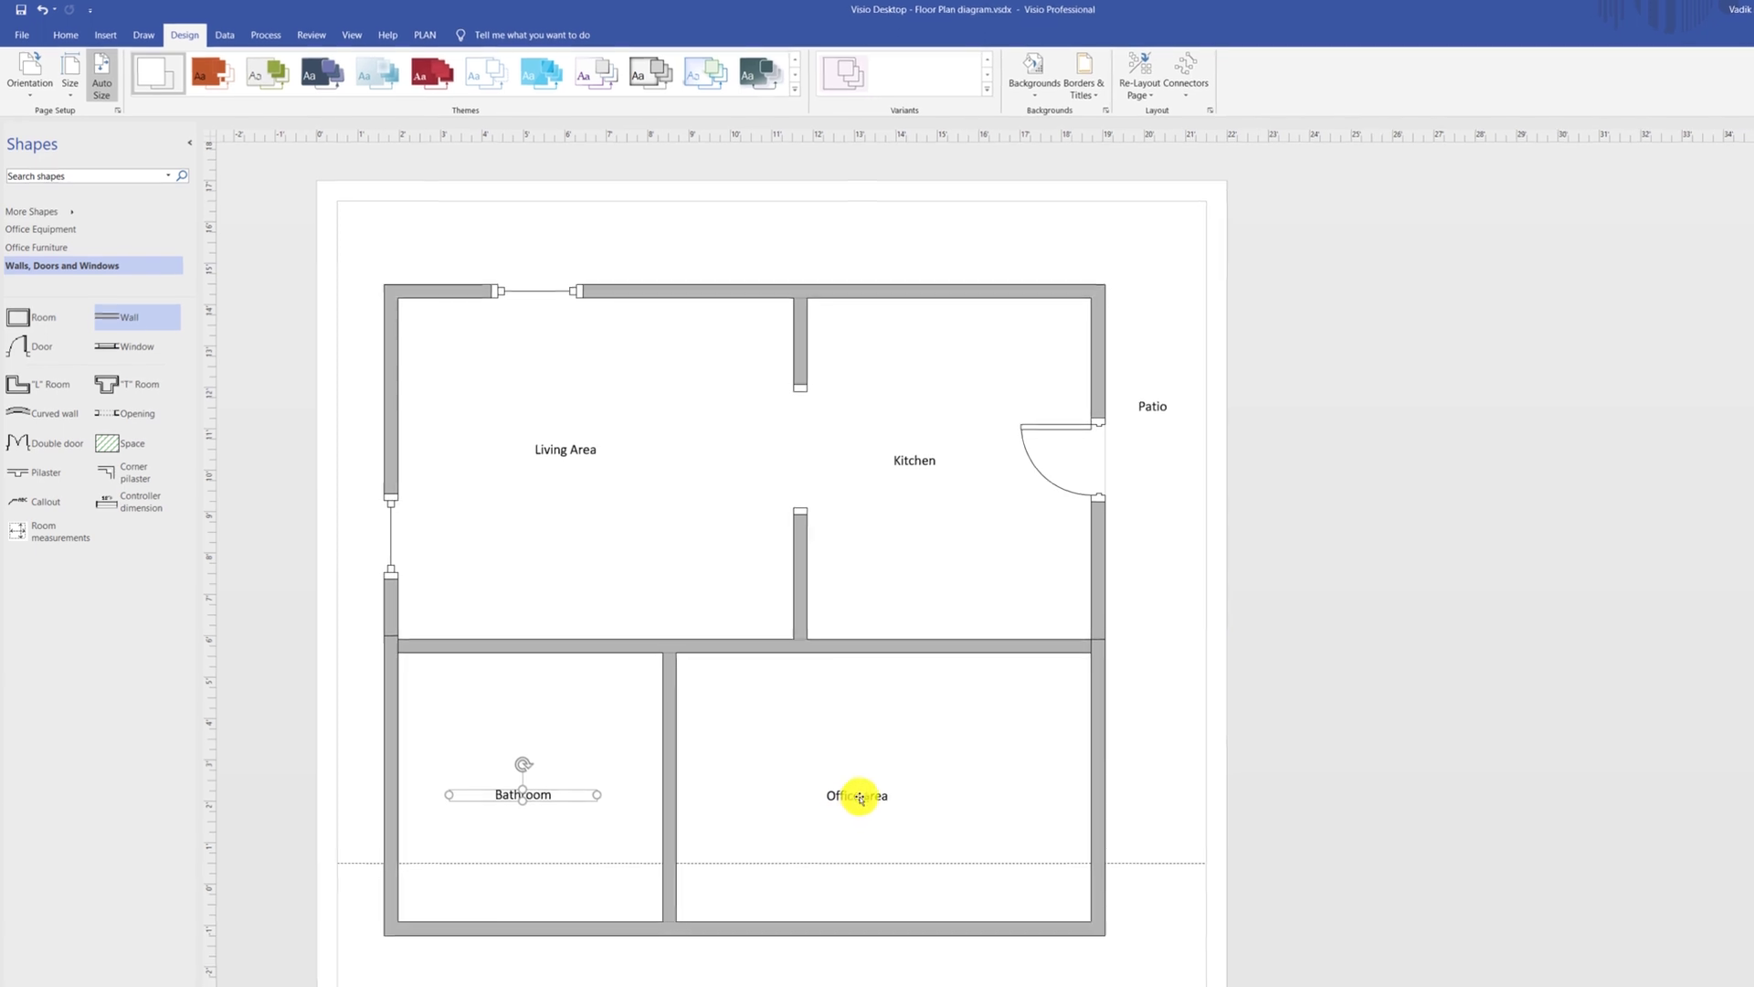
click(854, 794)
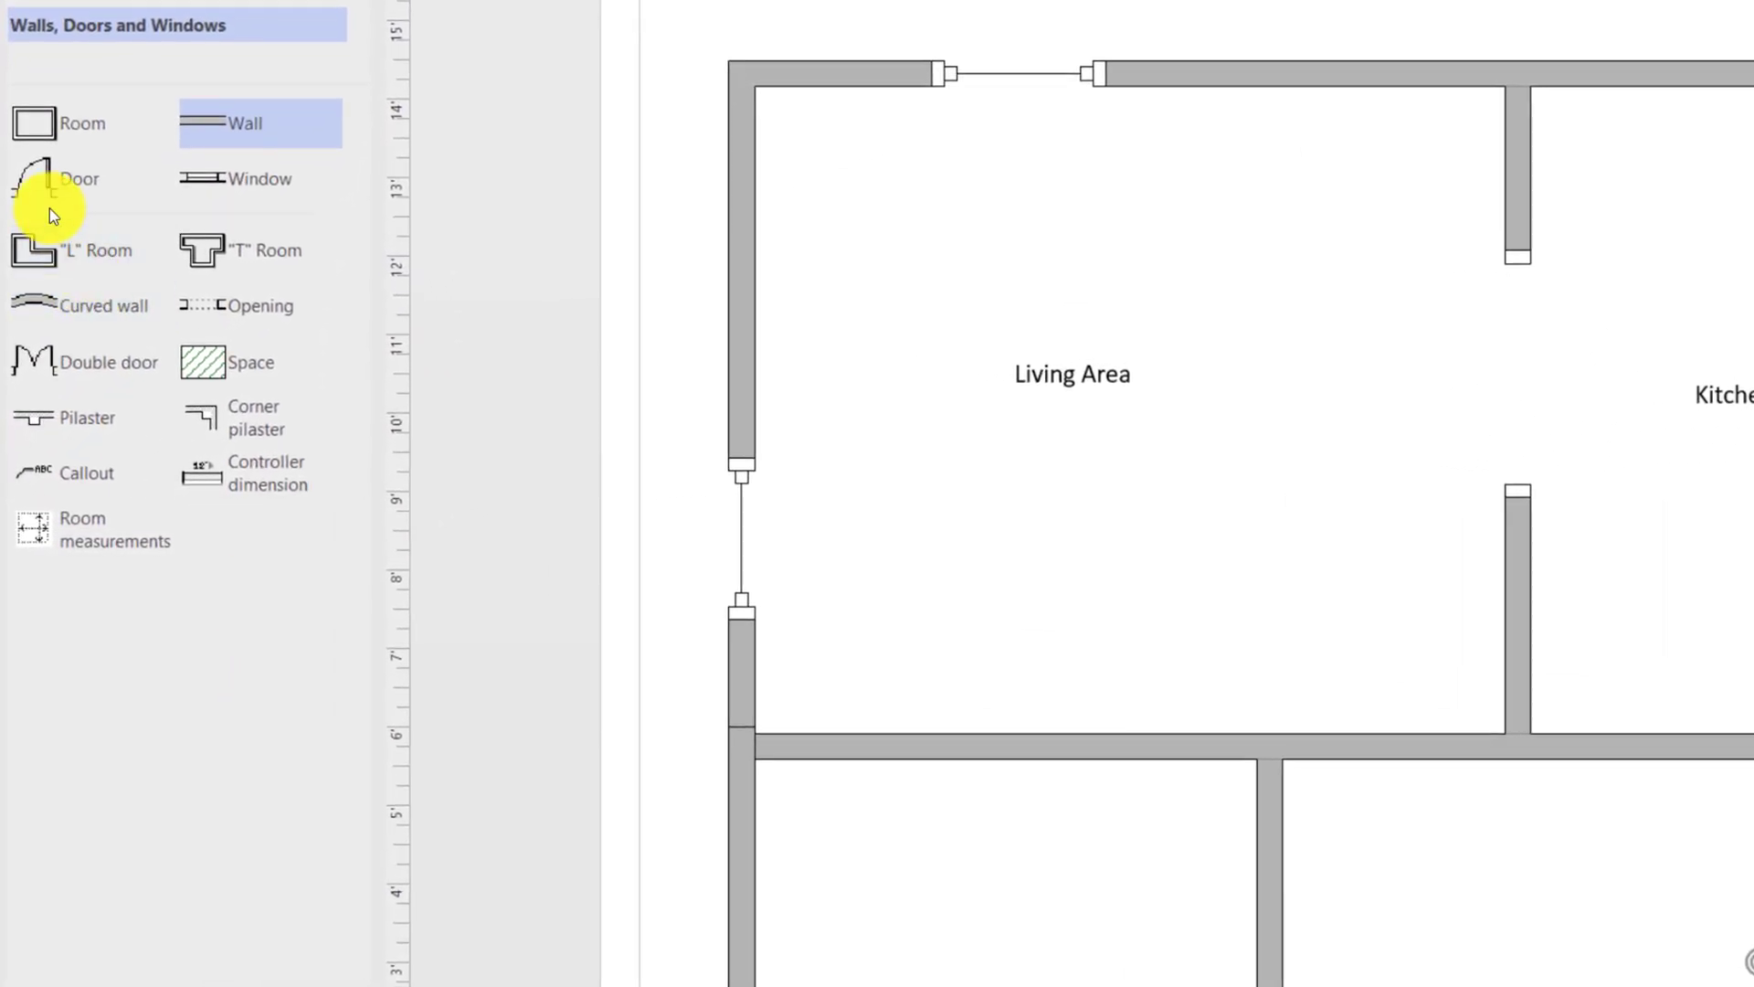
Step: Insert a 2'-6" door between the living area and bathroom, and another in the wall between the bathroom and office area
drag(40, 177, 1023, 747)
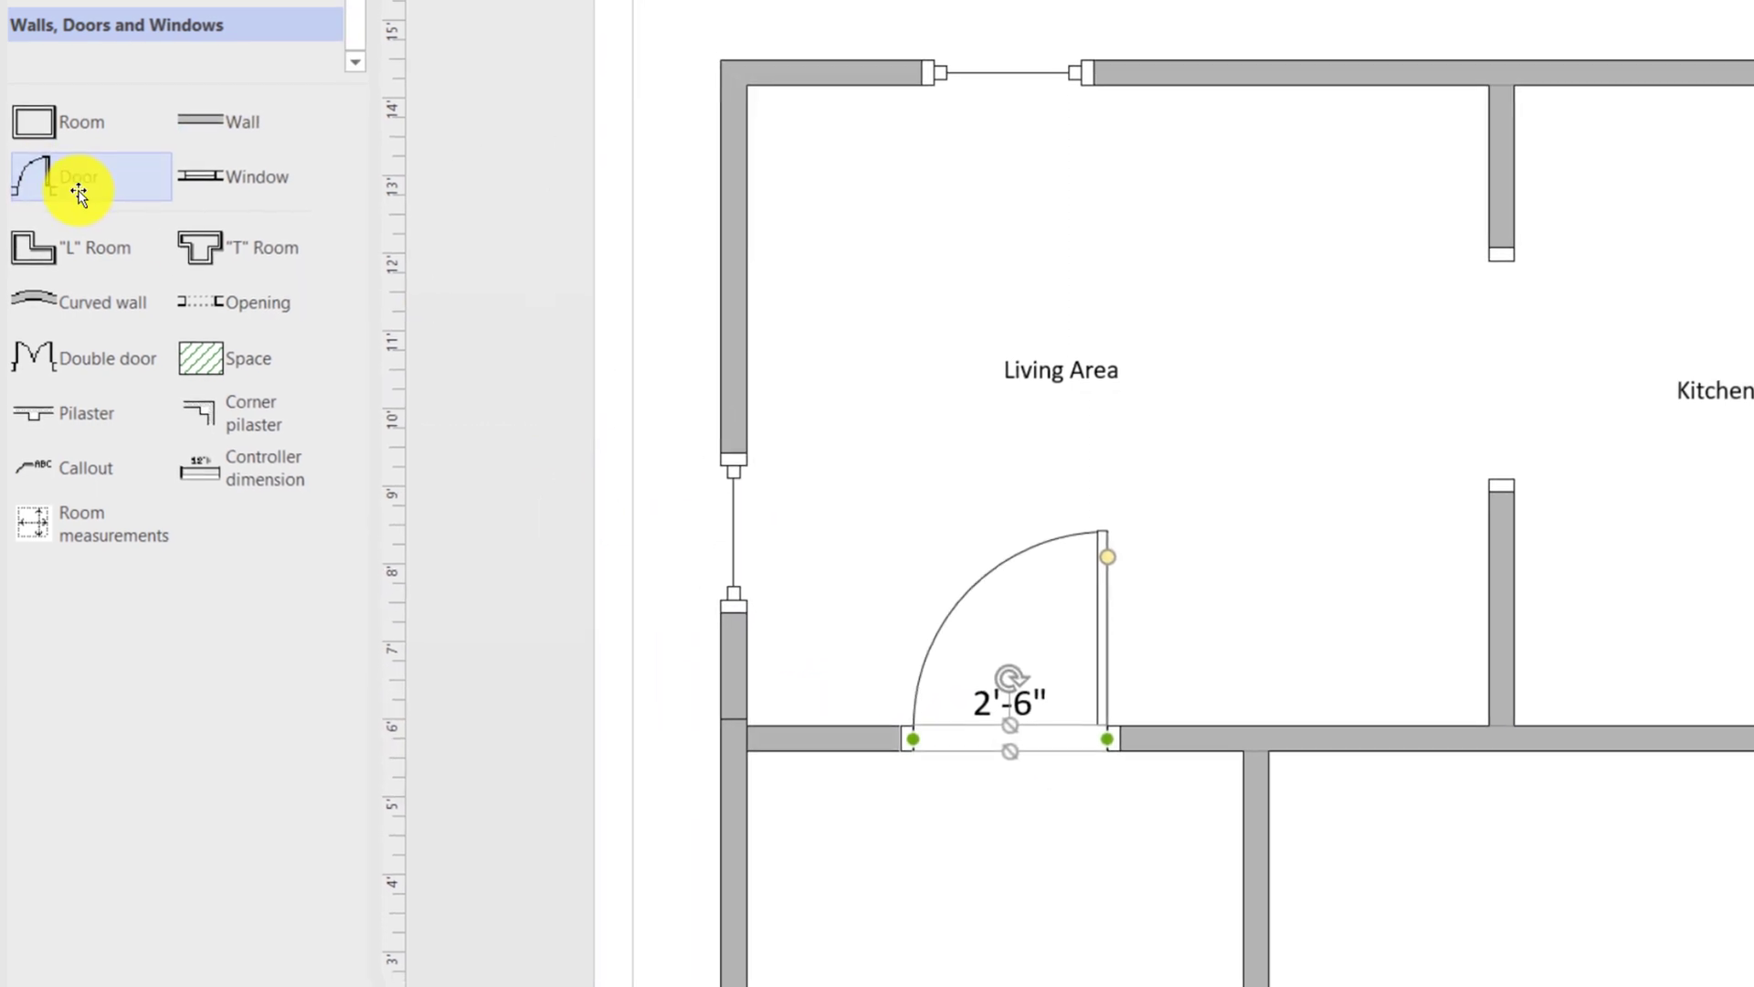
drag(80, 190, 1079, 808)
drag(974, 729, 1096, 894)
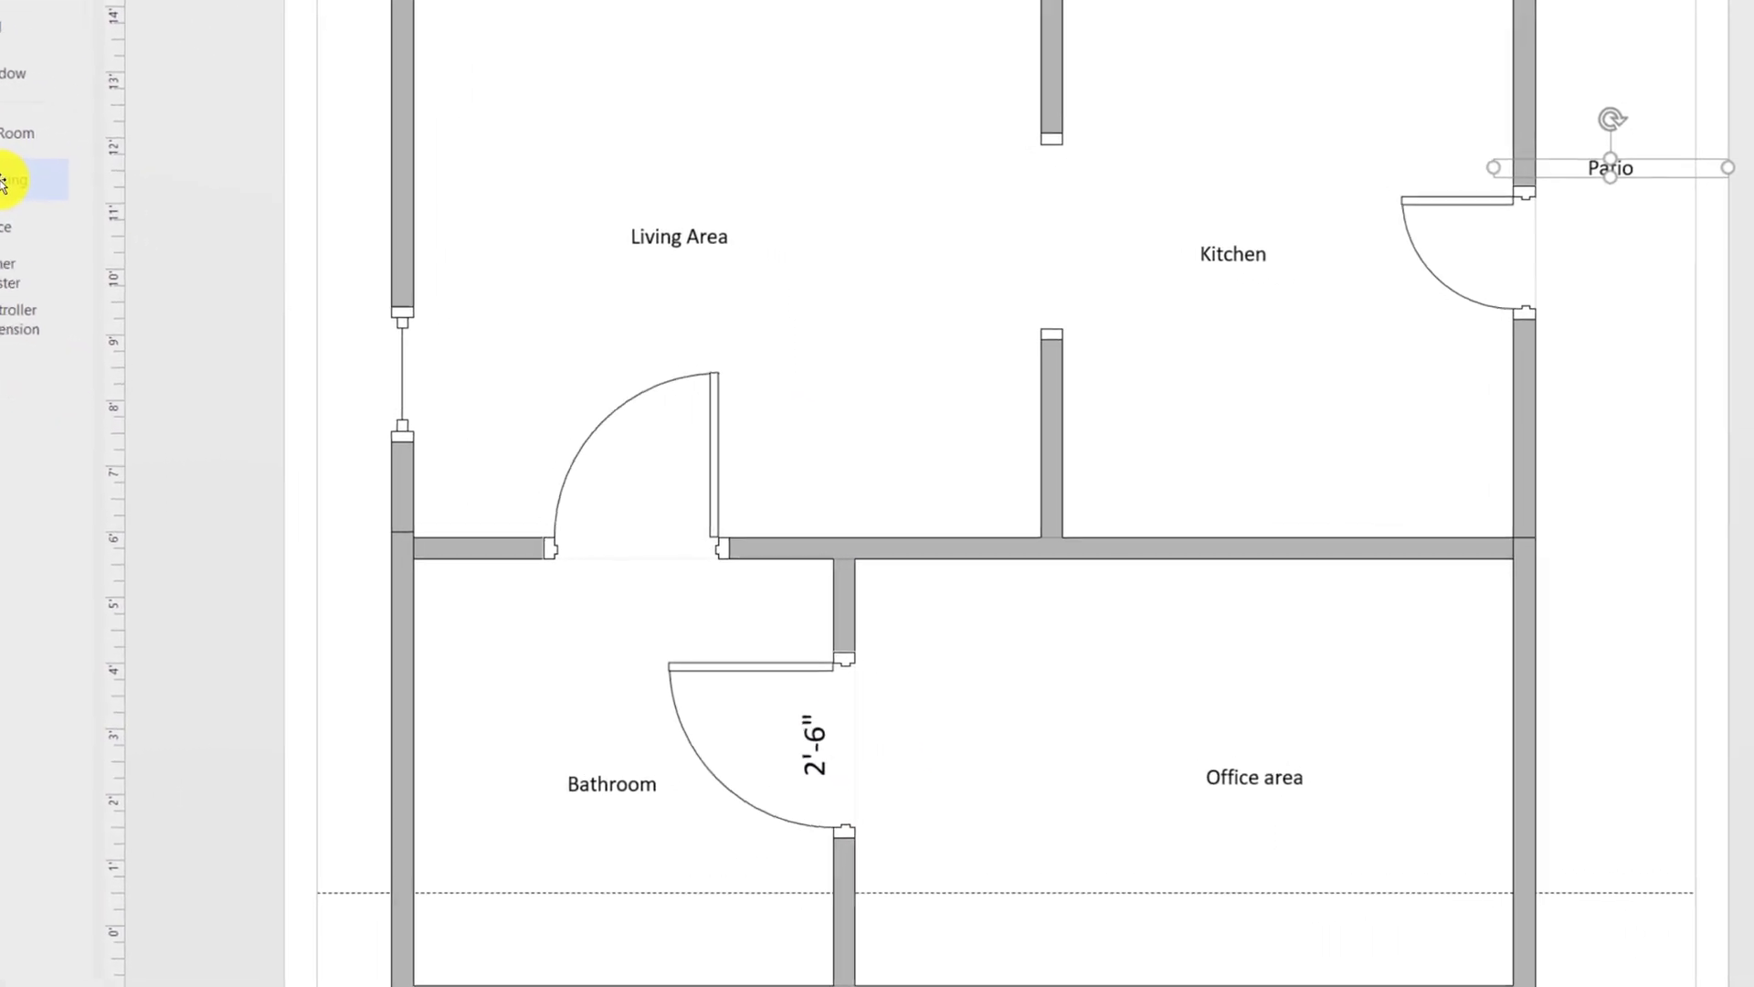
drag(2, 183, 1262, 546)
drag(1088, 523, 1088, 523)
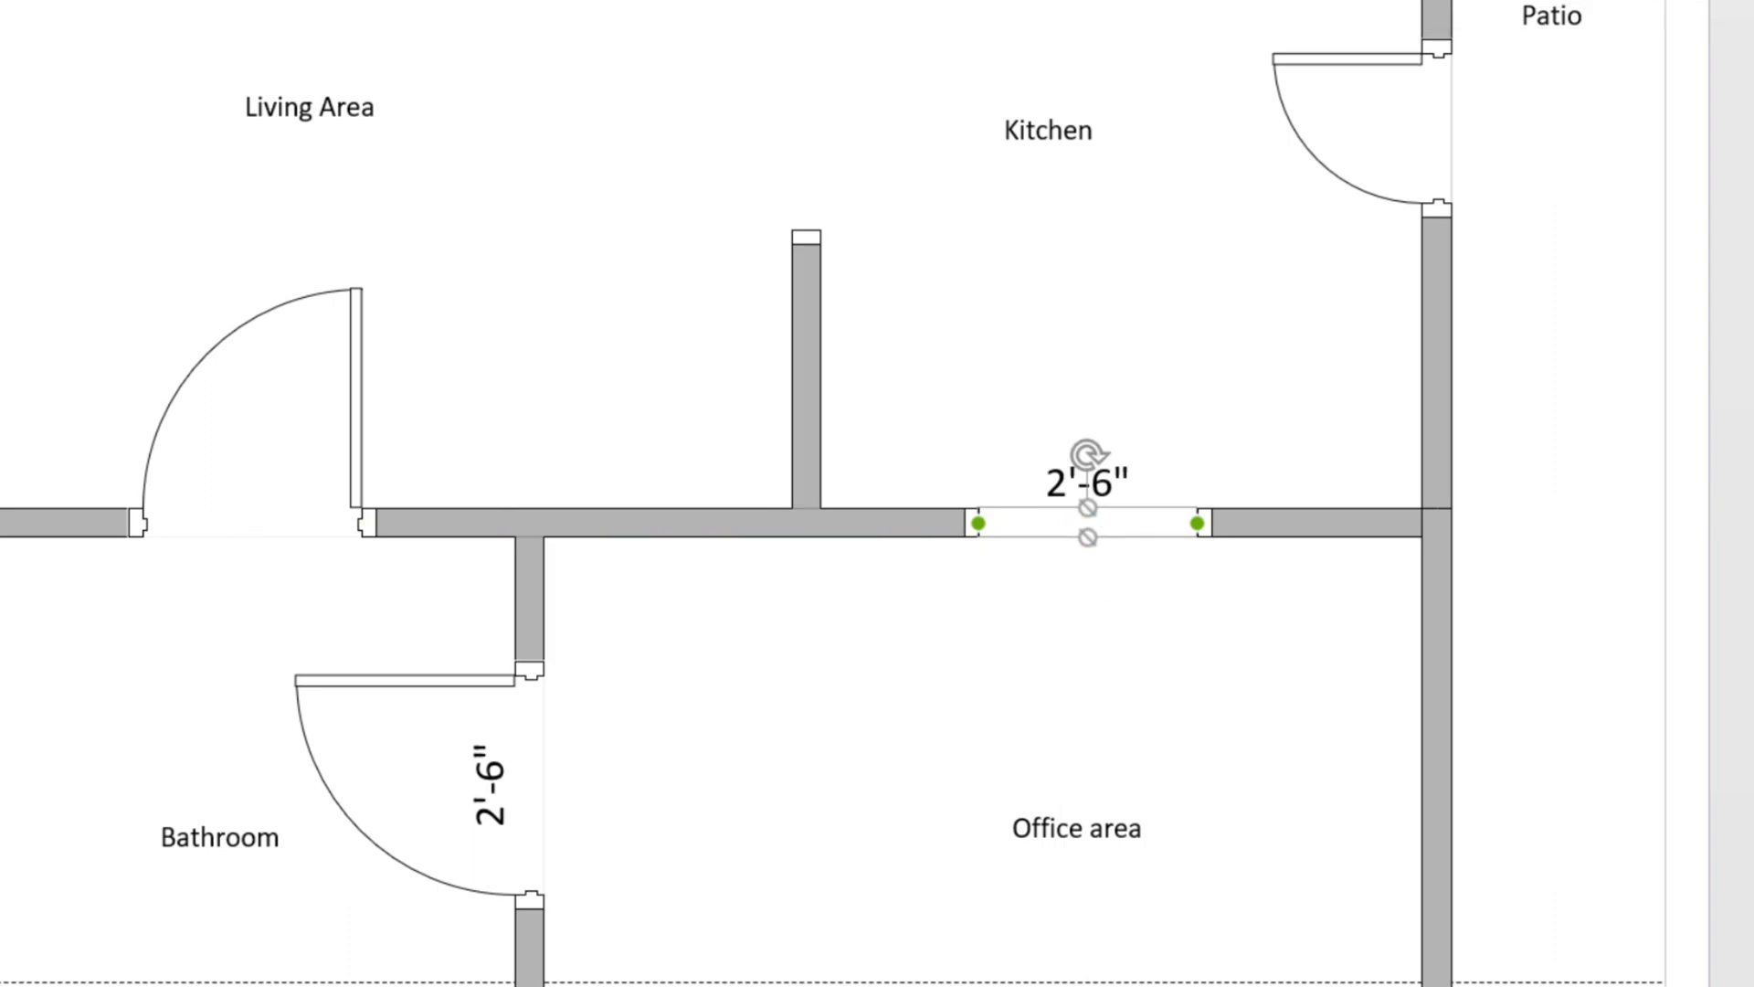
key(Delete)
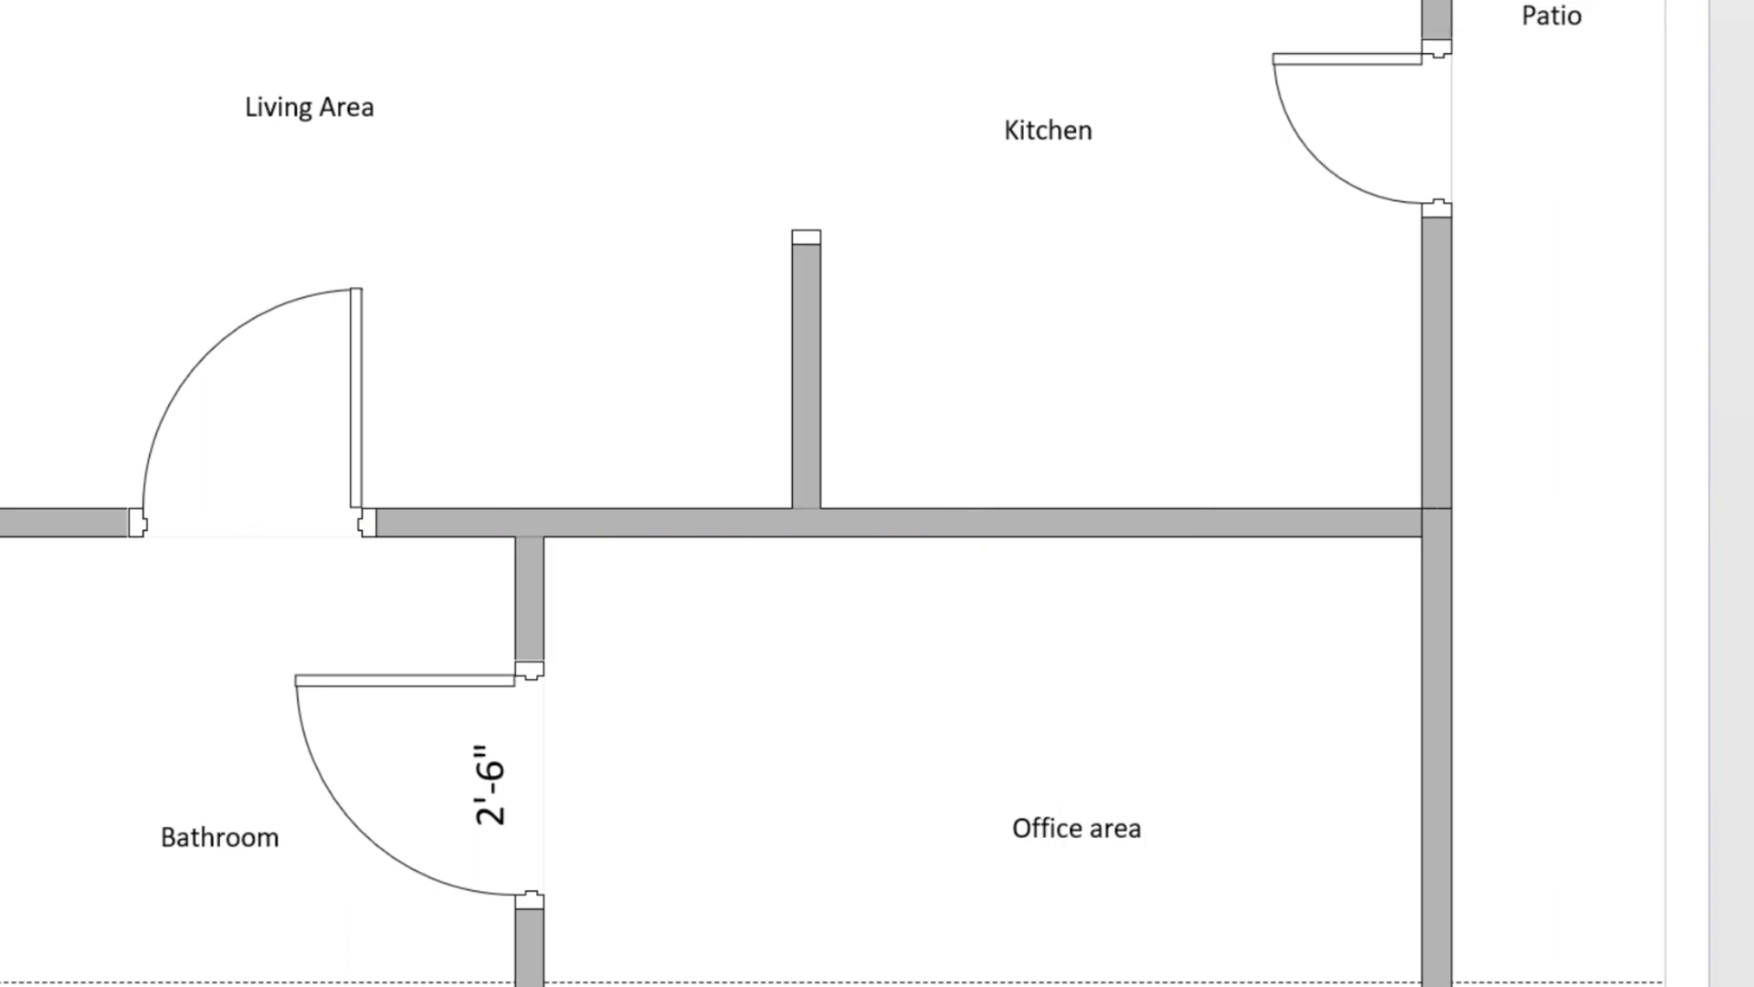
Step: Insert a door in the wall between the kitchen and the office area
drag(2, 183, 1120, 496)
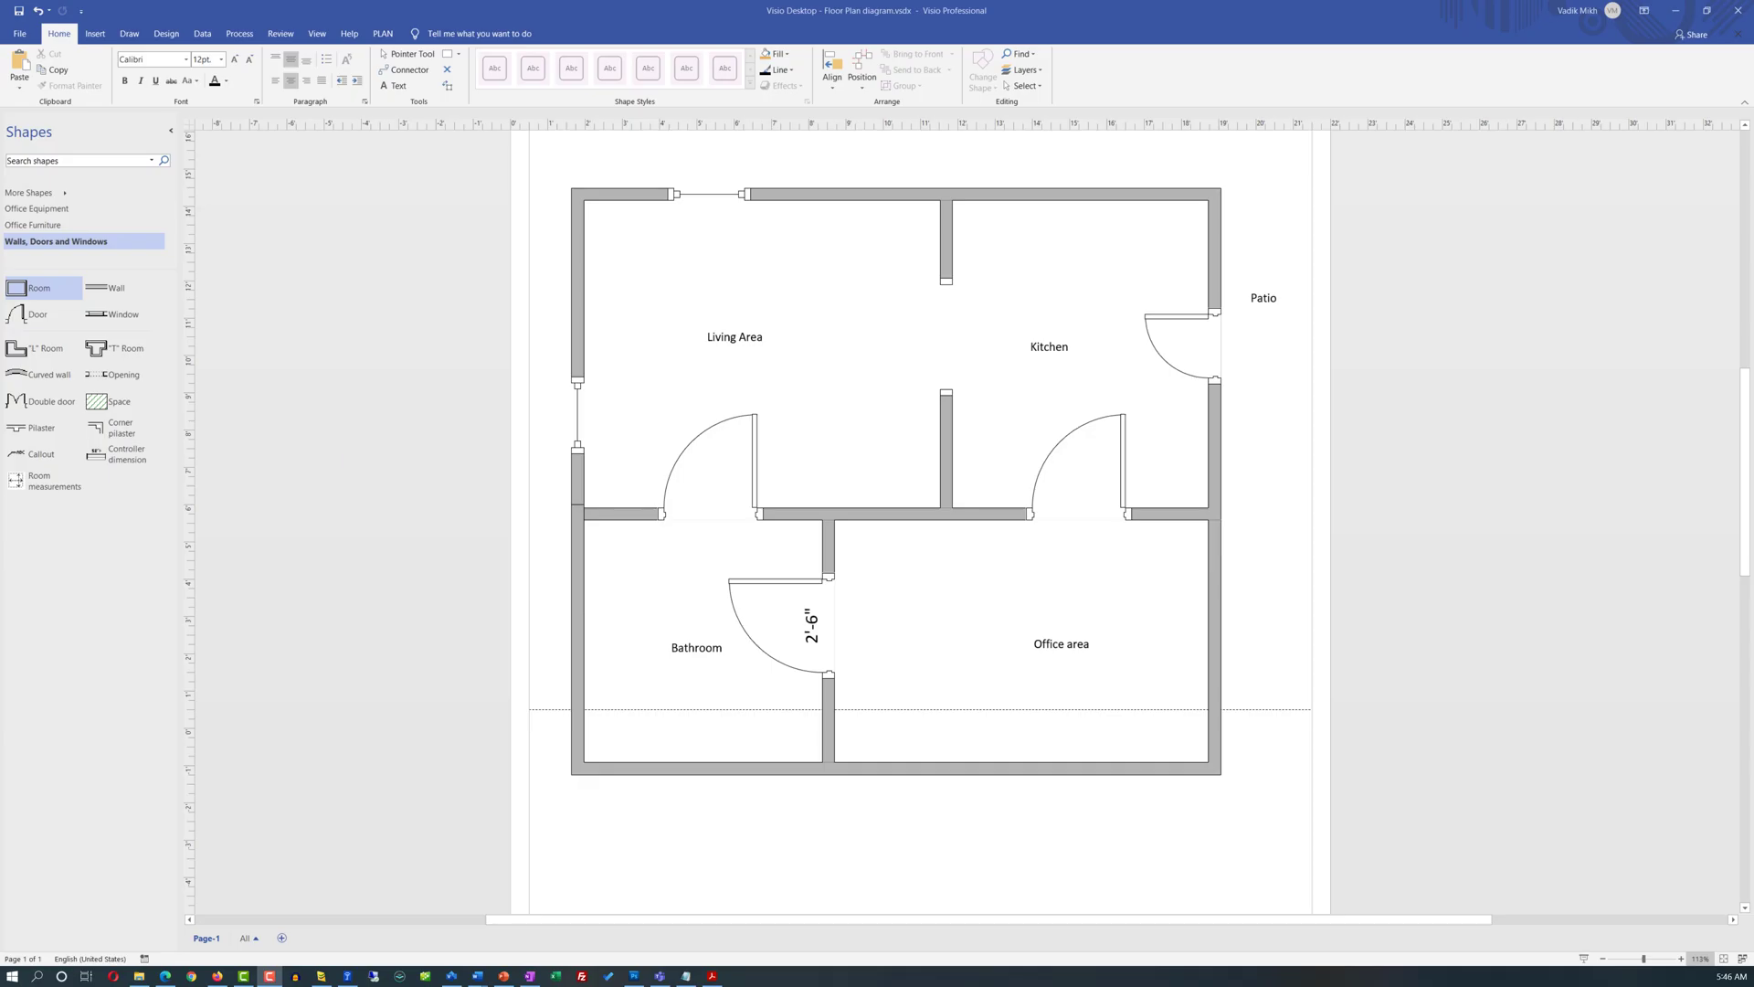
Step: Enclose a new room beside the living area and bathroom with top, bottom and outer side walls, extending the side wall to 15'-3 11/16"
drag(118, 286, 510, 247)
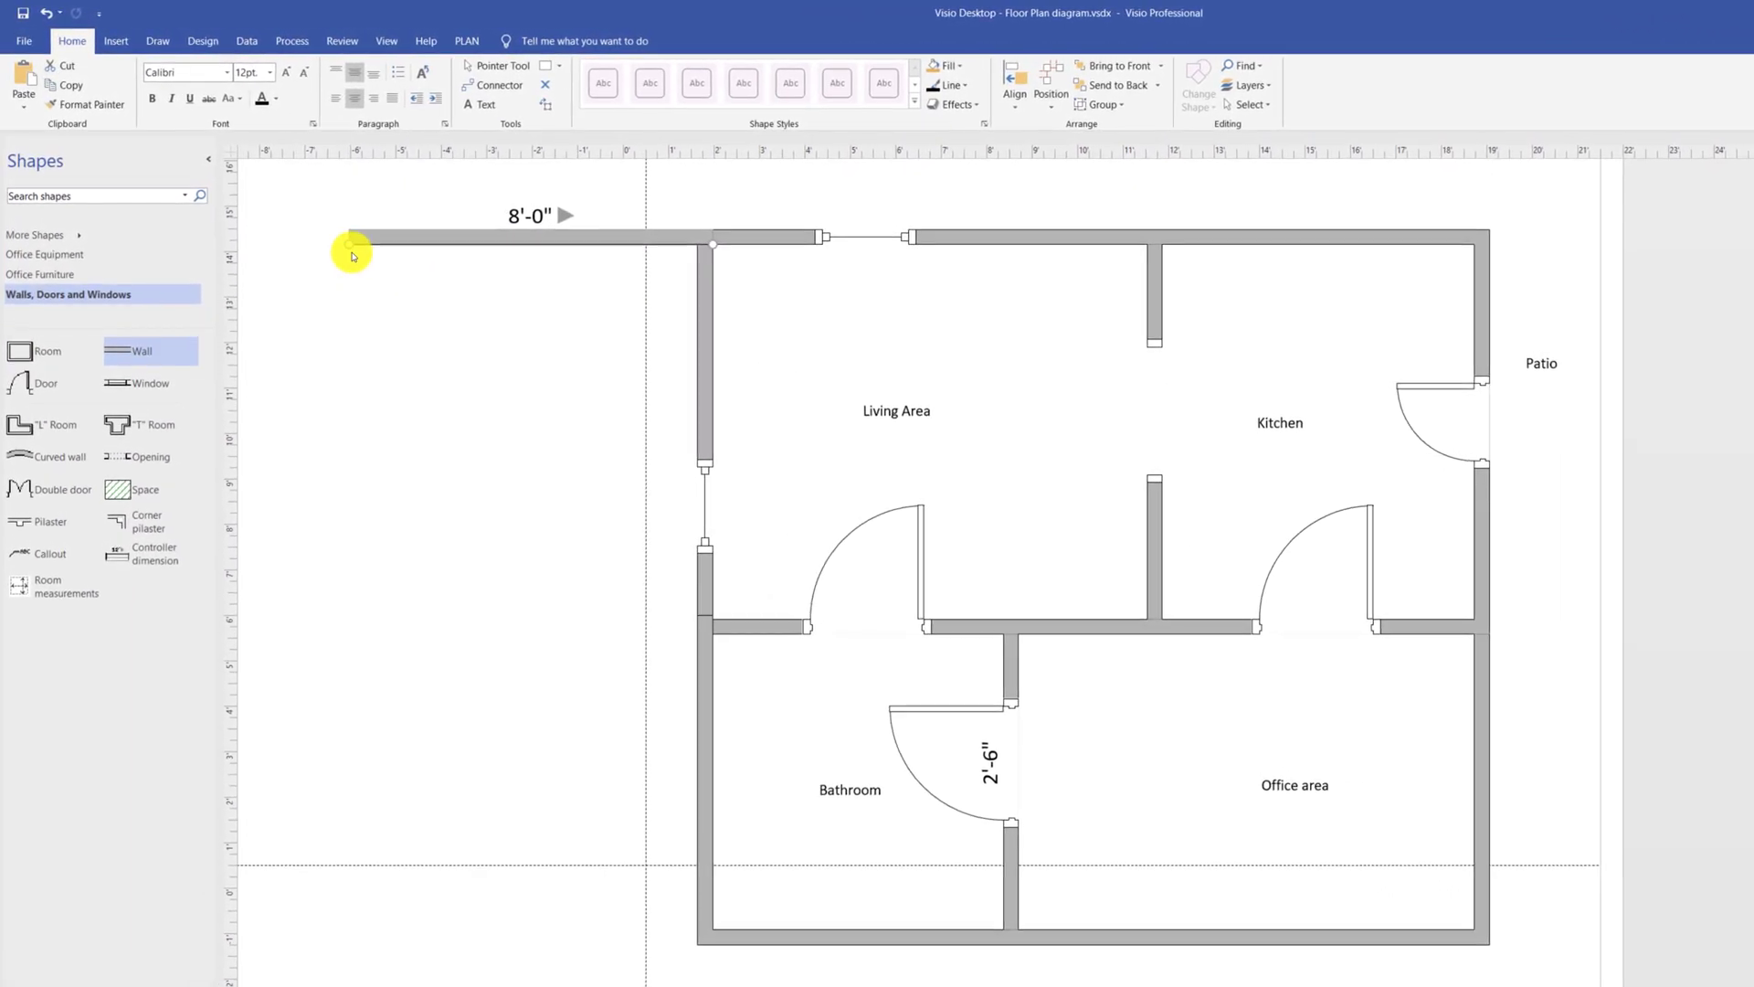
drag(168, 346, 470, 338)
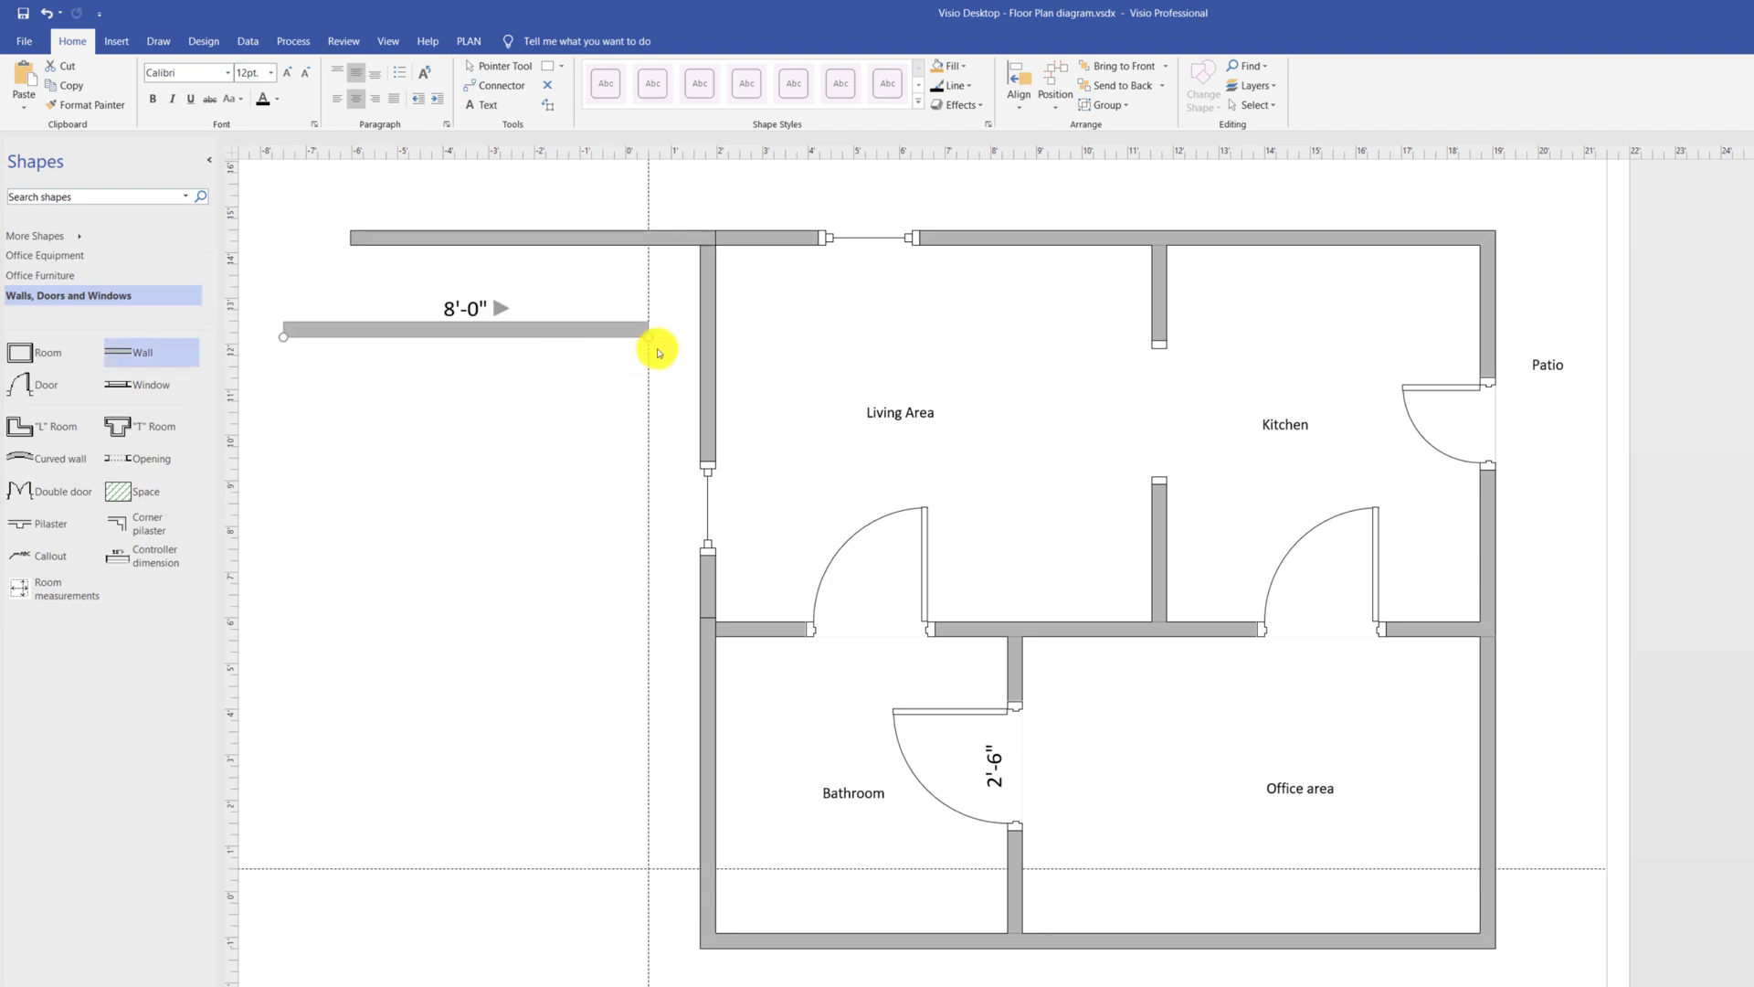
drag(648, 336, 350, 559)
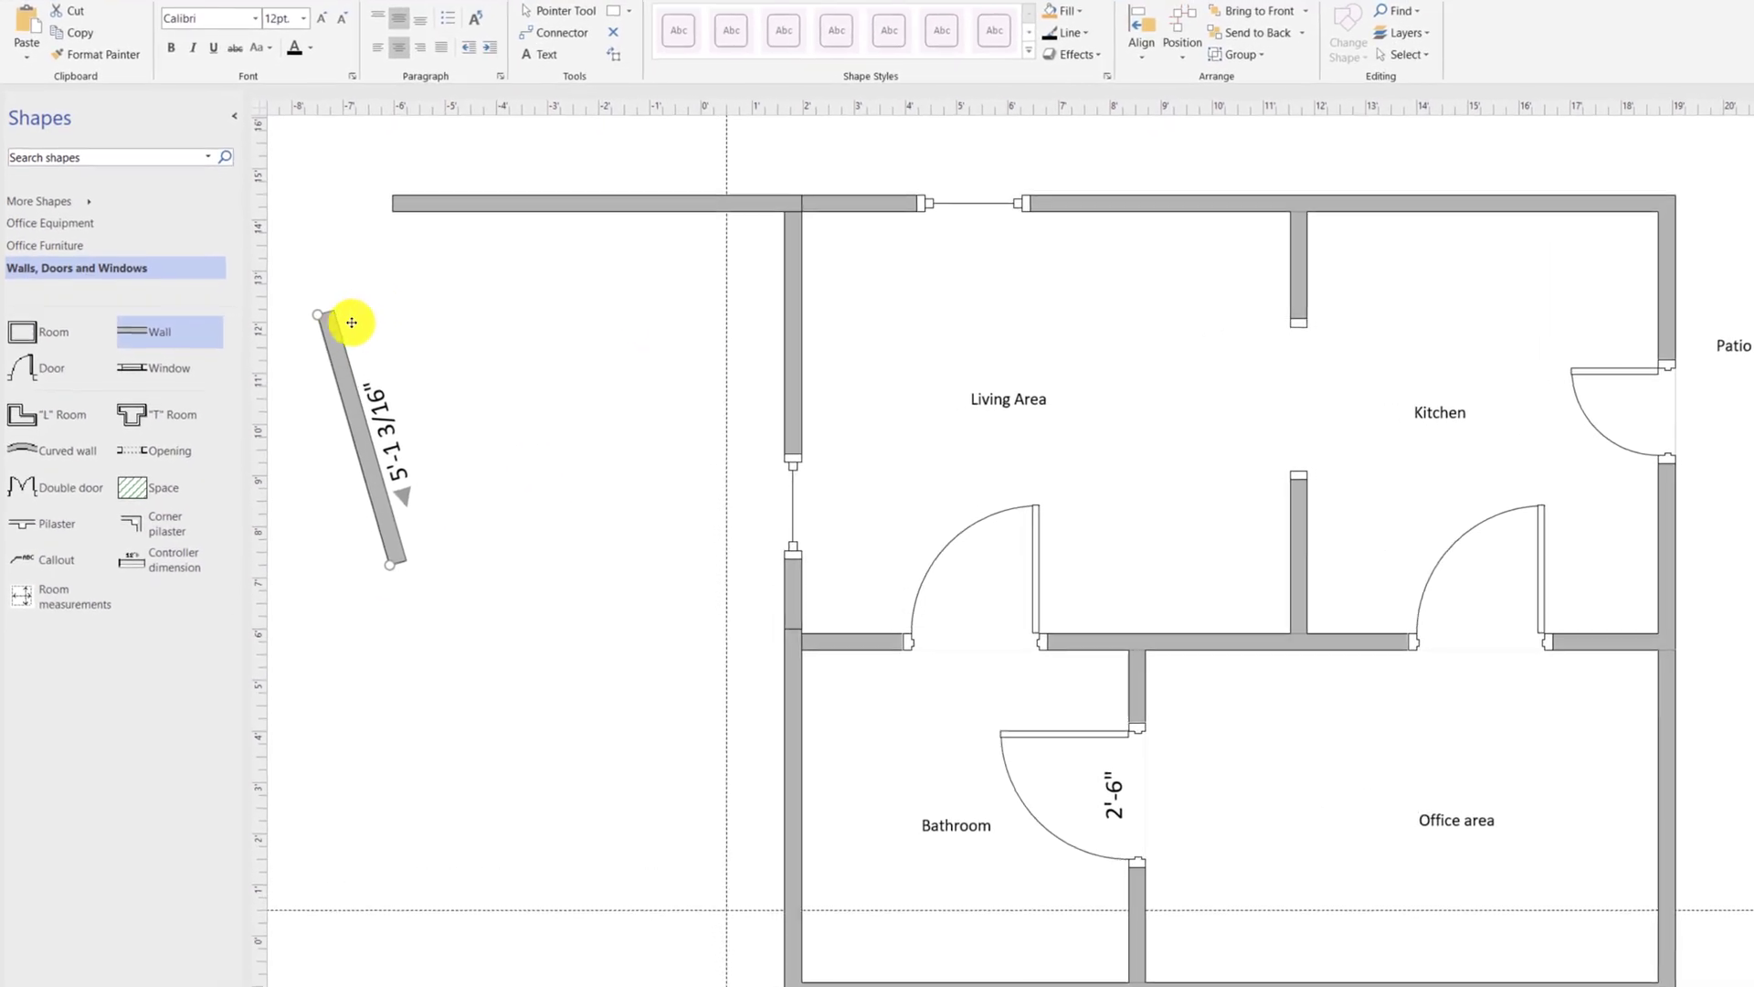
drag(352, 323, 428, 210)
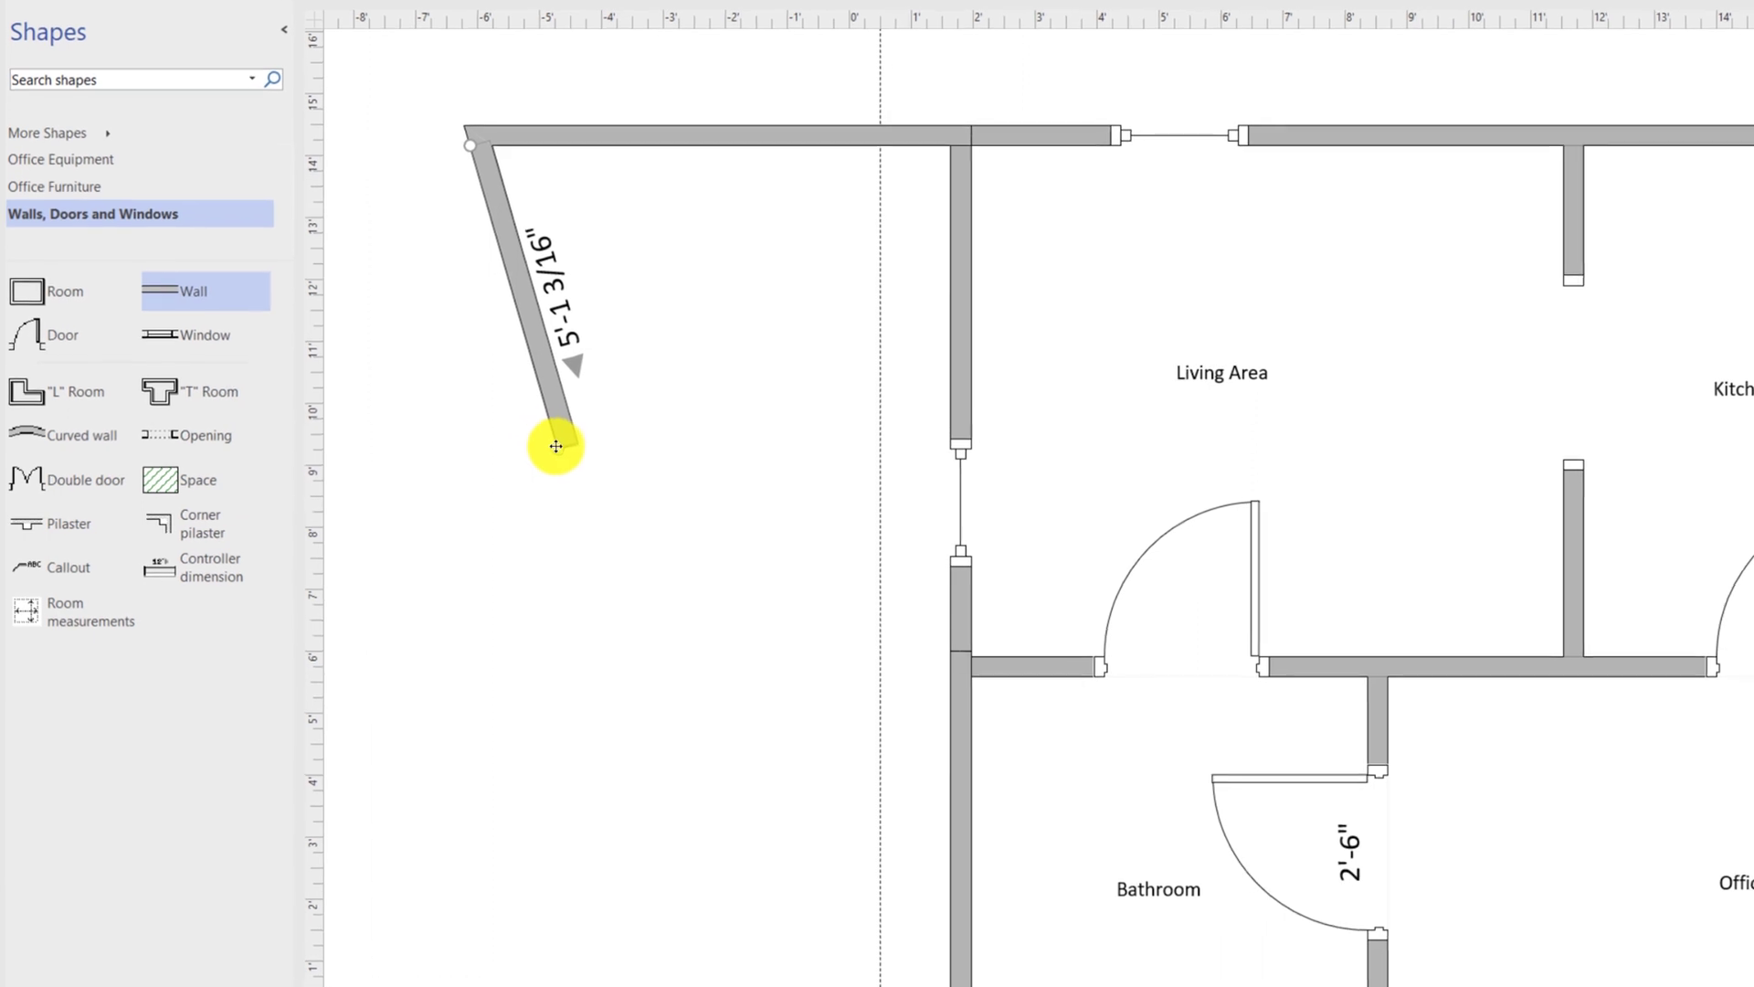
drag(555, 446, 479, 986)
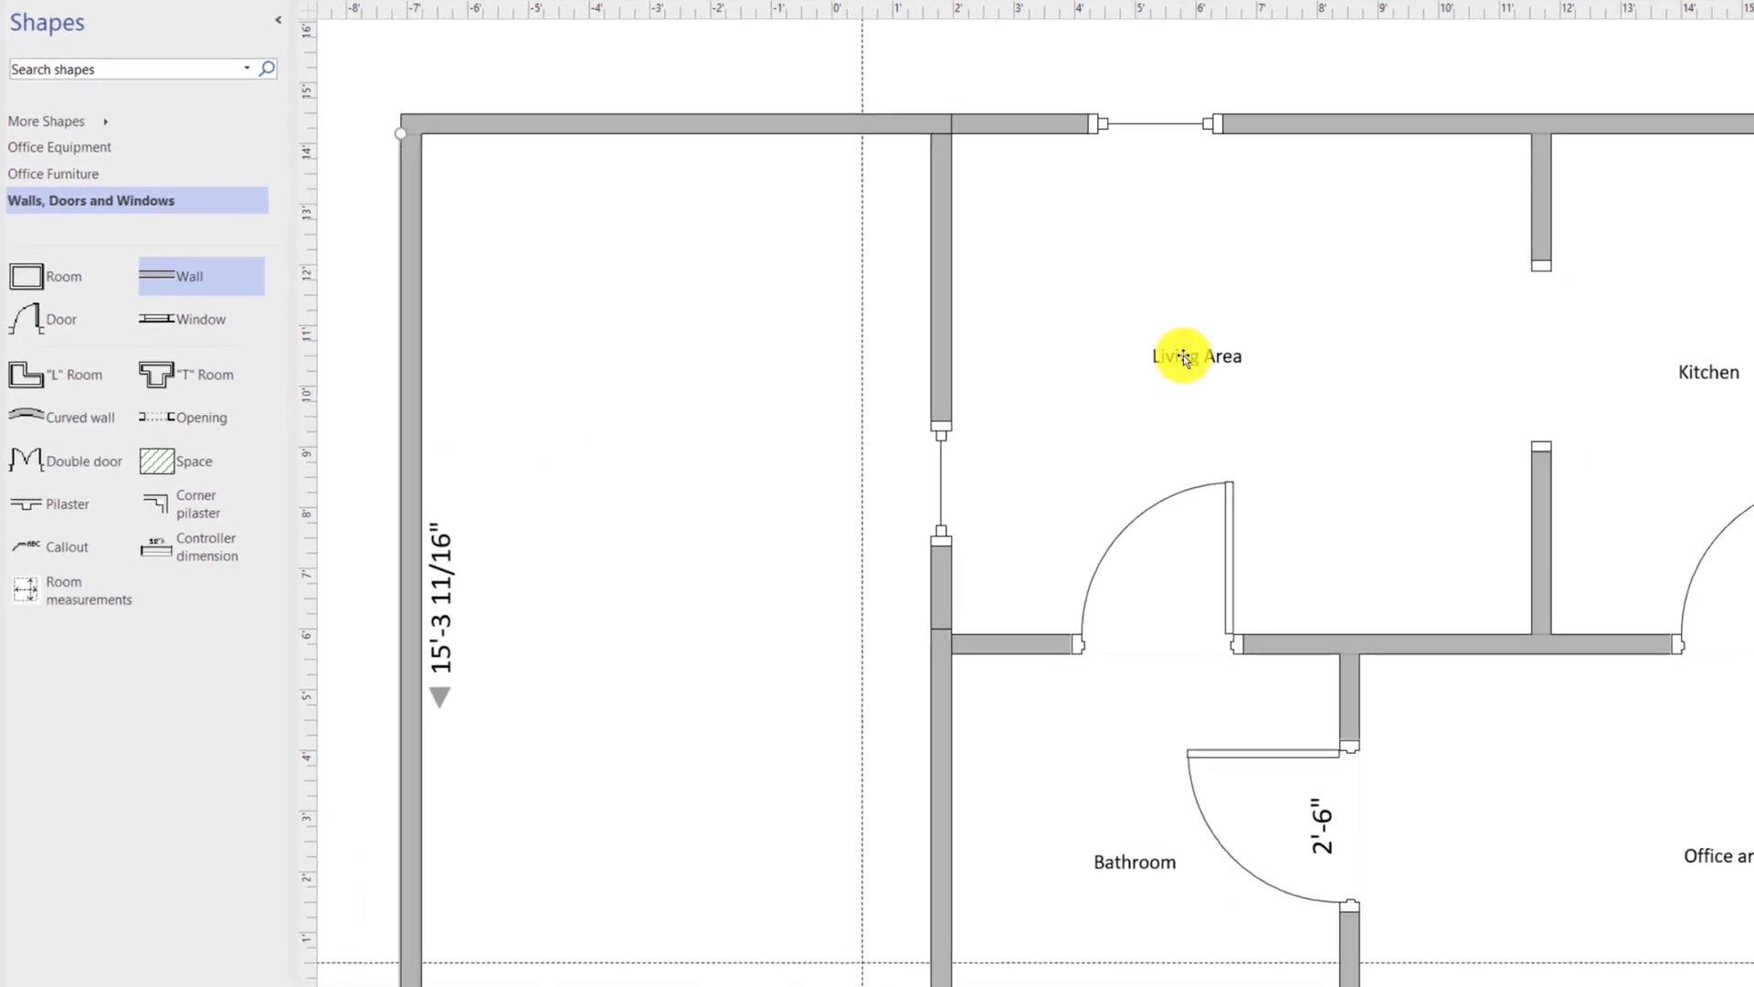
Step: Copy the Living Area label into the new room, rename it Family Room and place it near the middle
click(1183, 357)
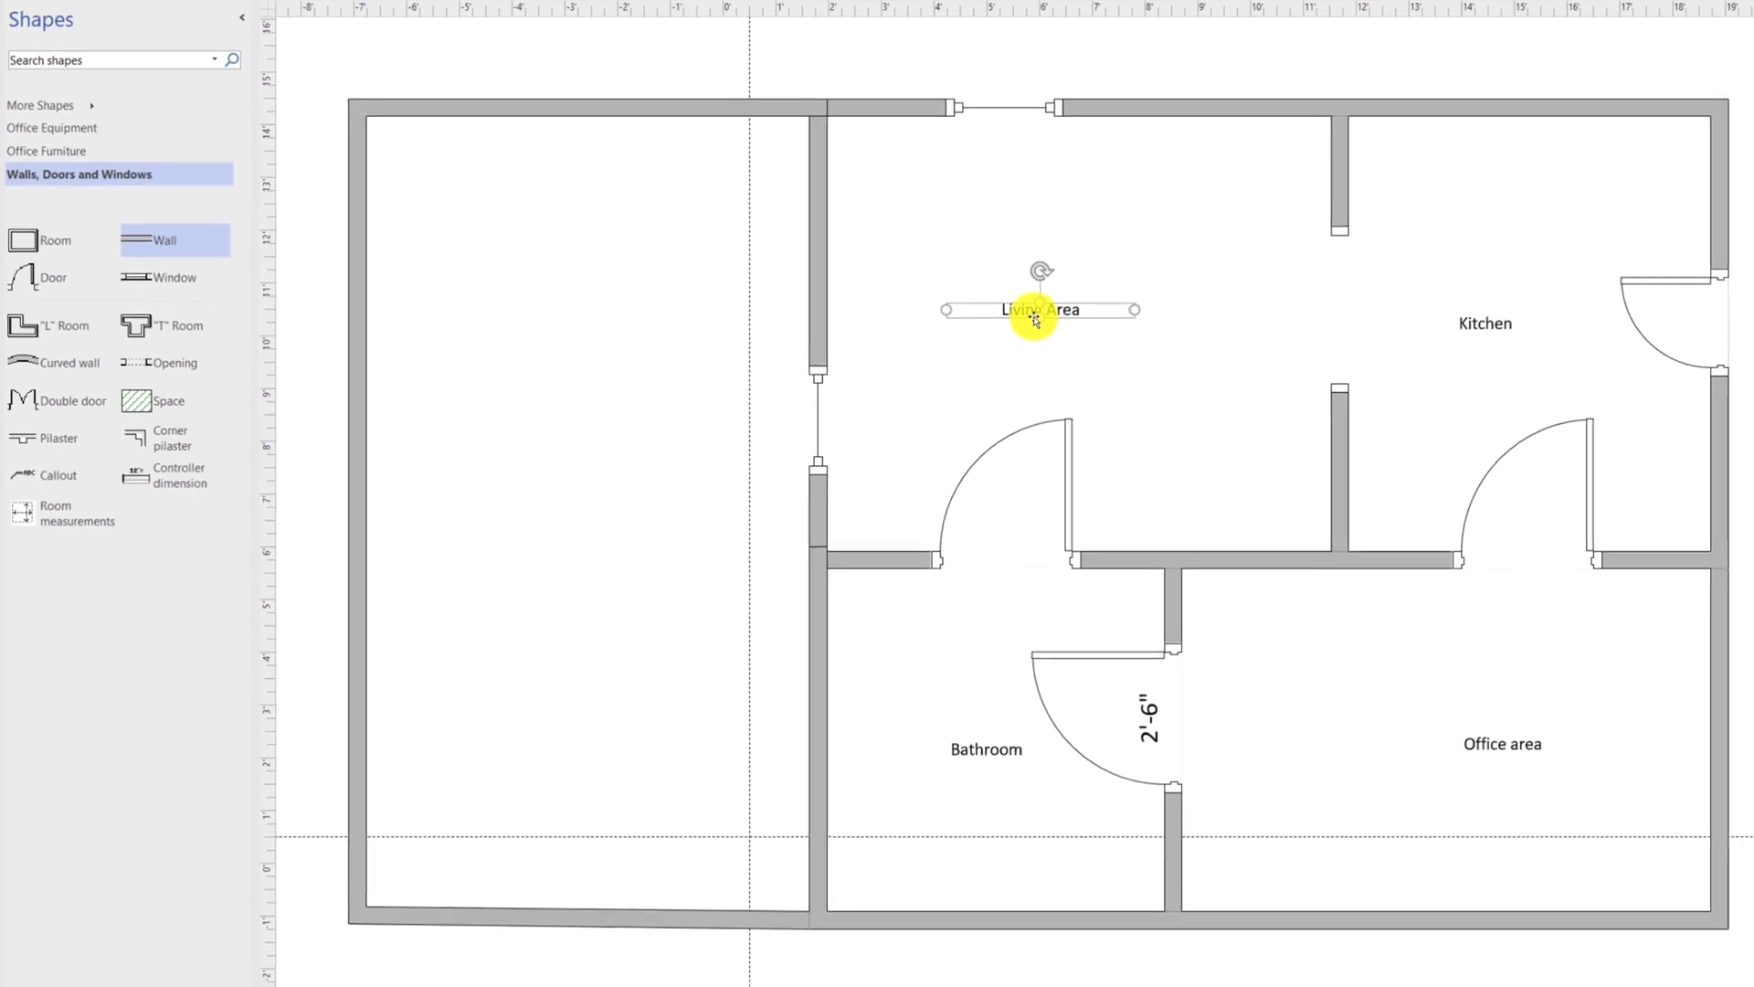
click(522, 422)
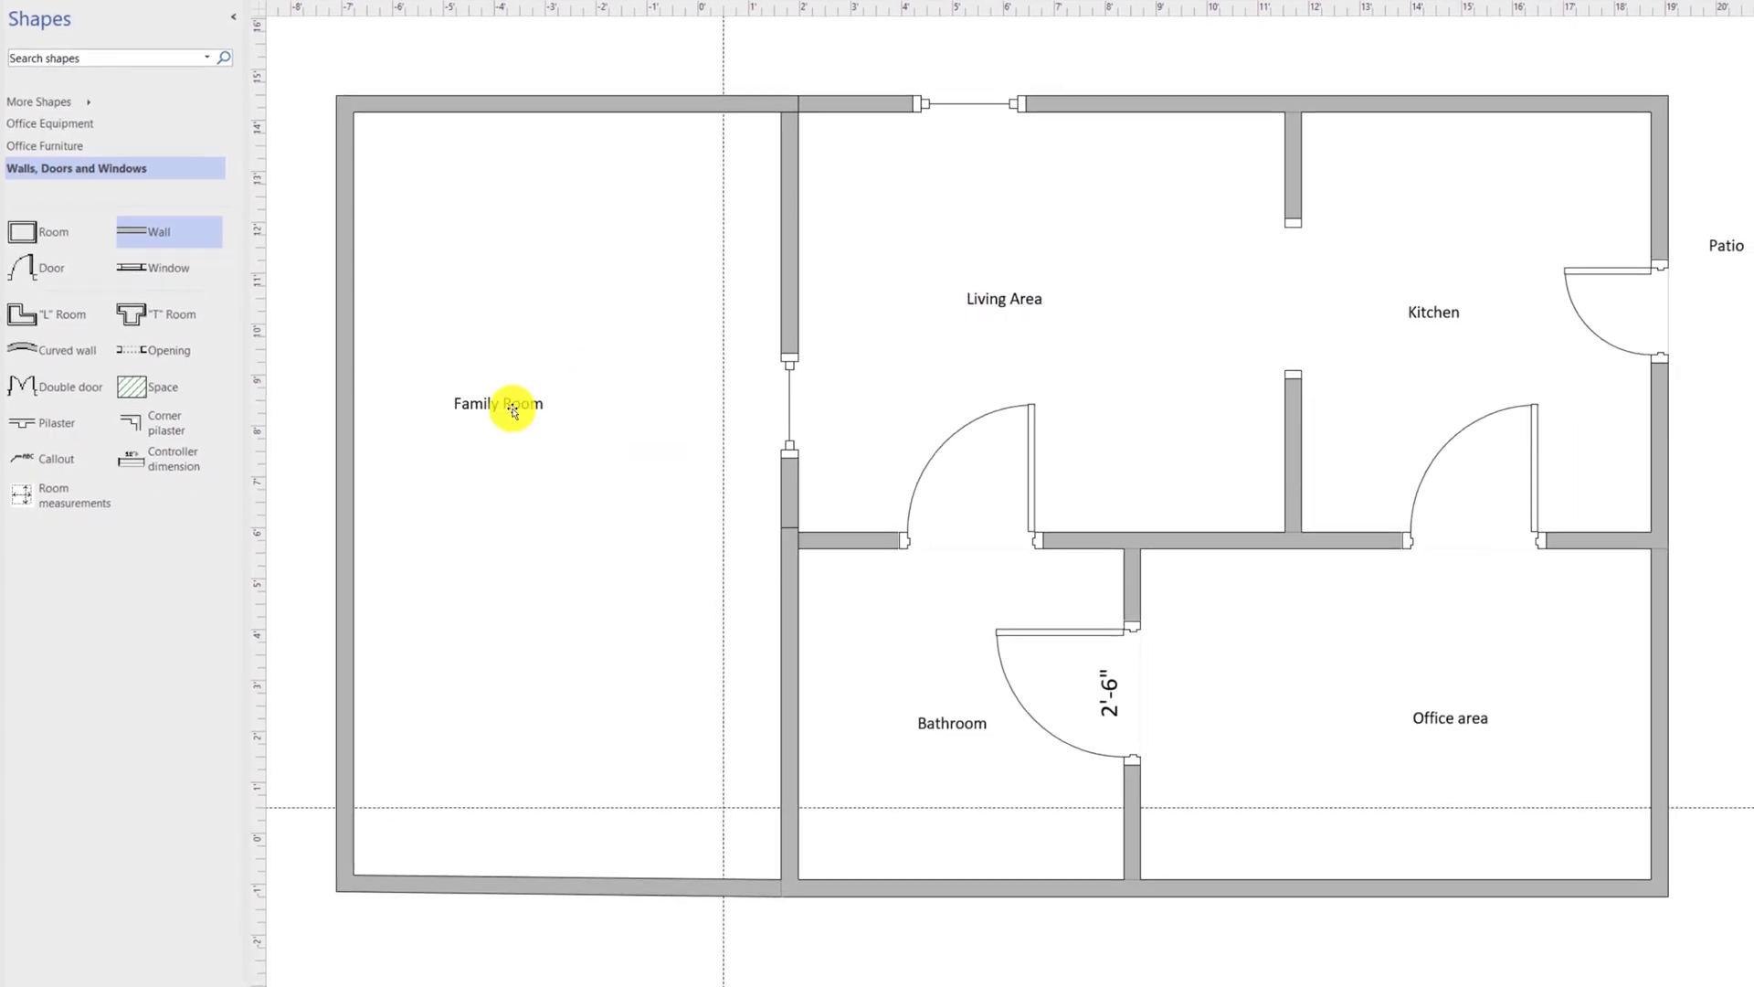
drag(514, 412, 549, 459)
Step: Replace the window between the family room and living area with an opening 3'-9" wide
click(789, 389)
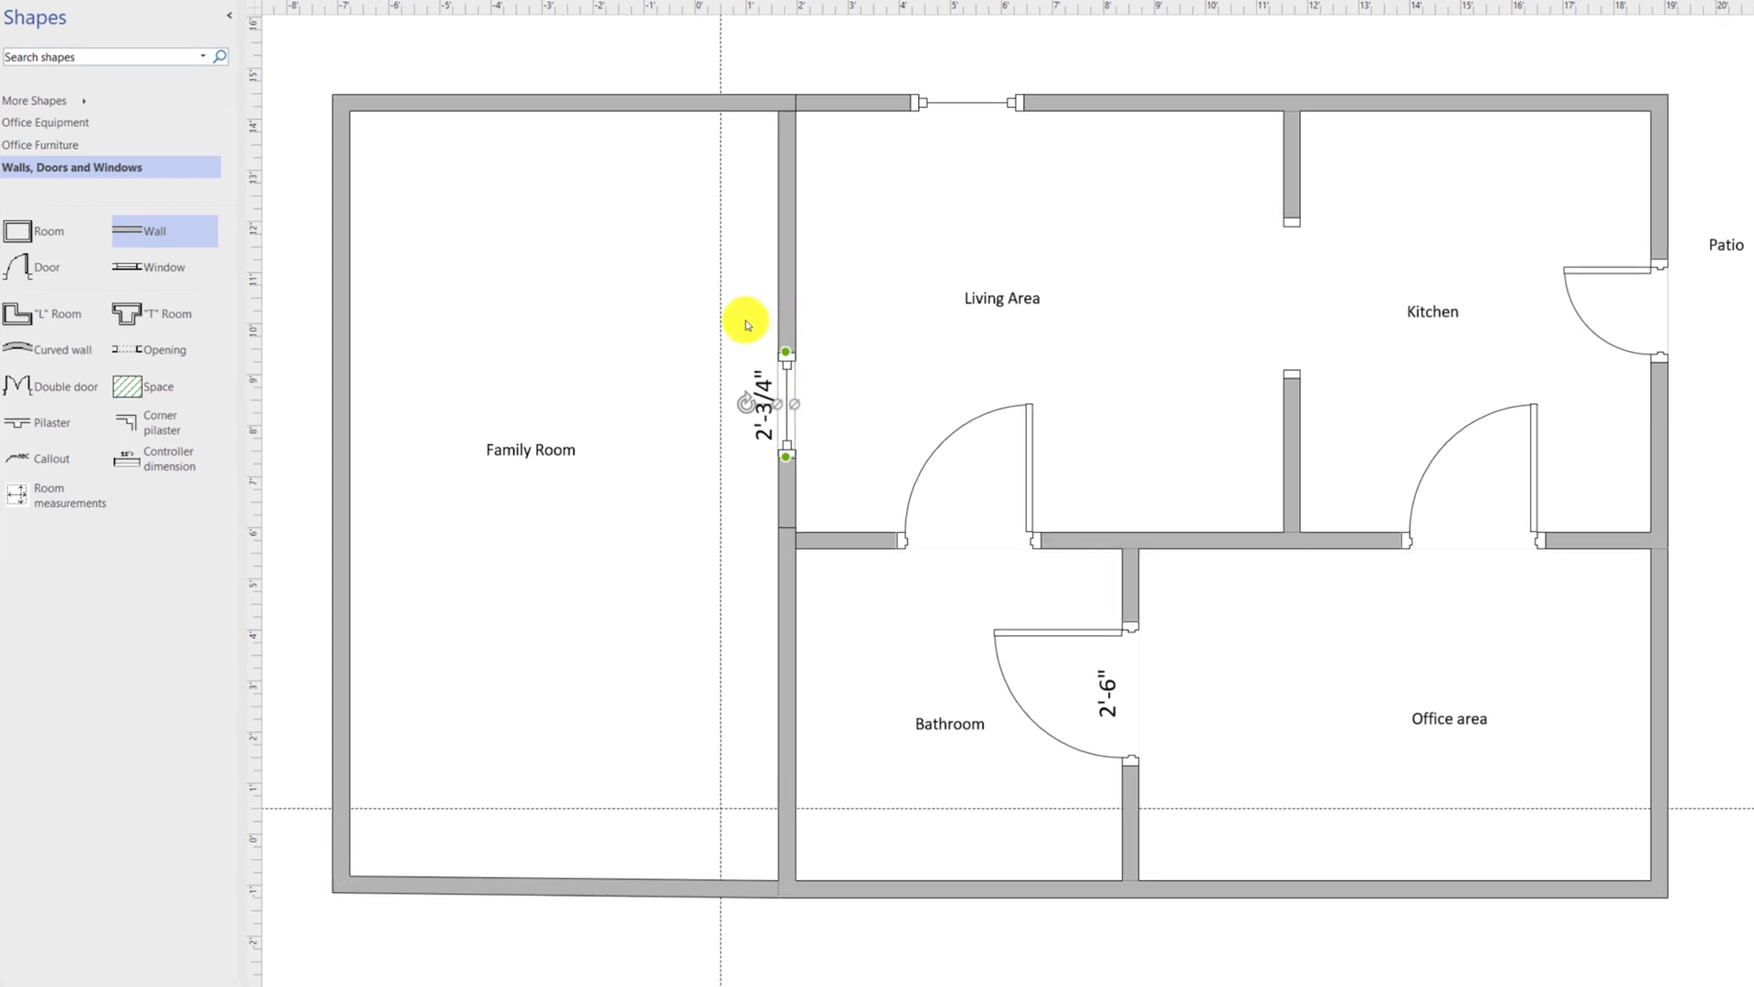
key(Delete)
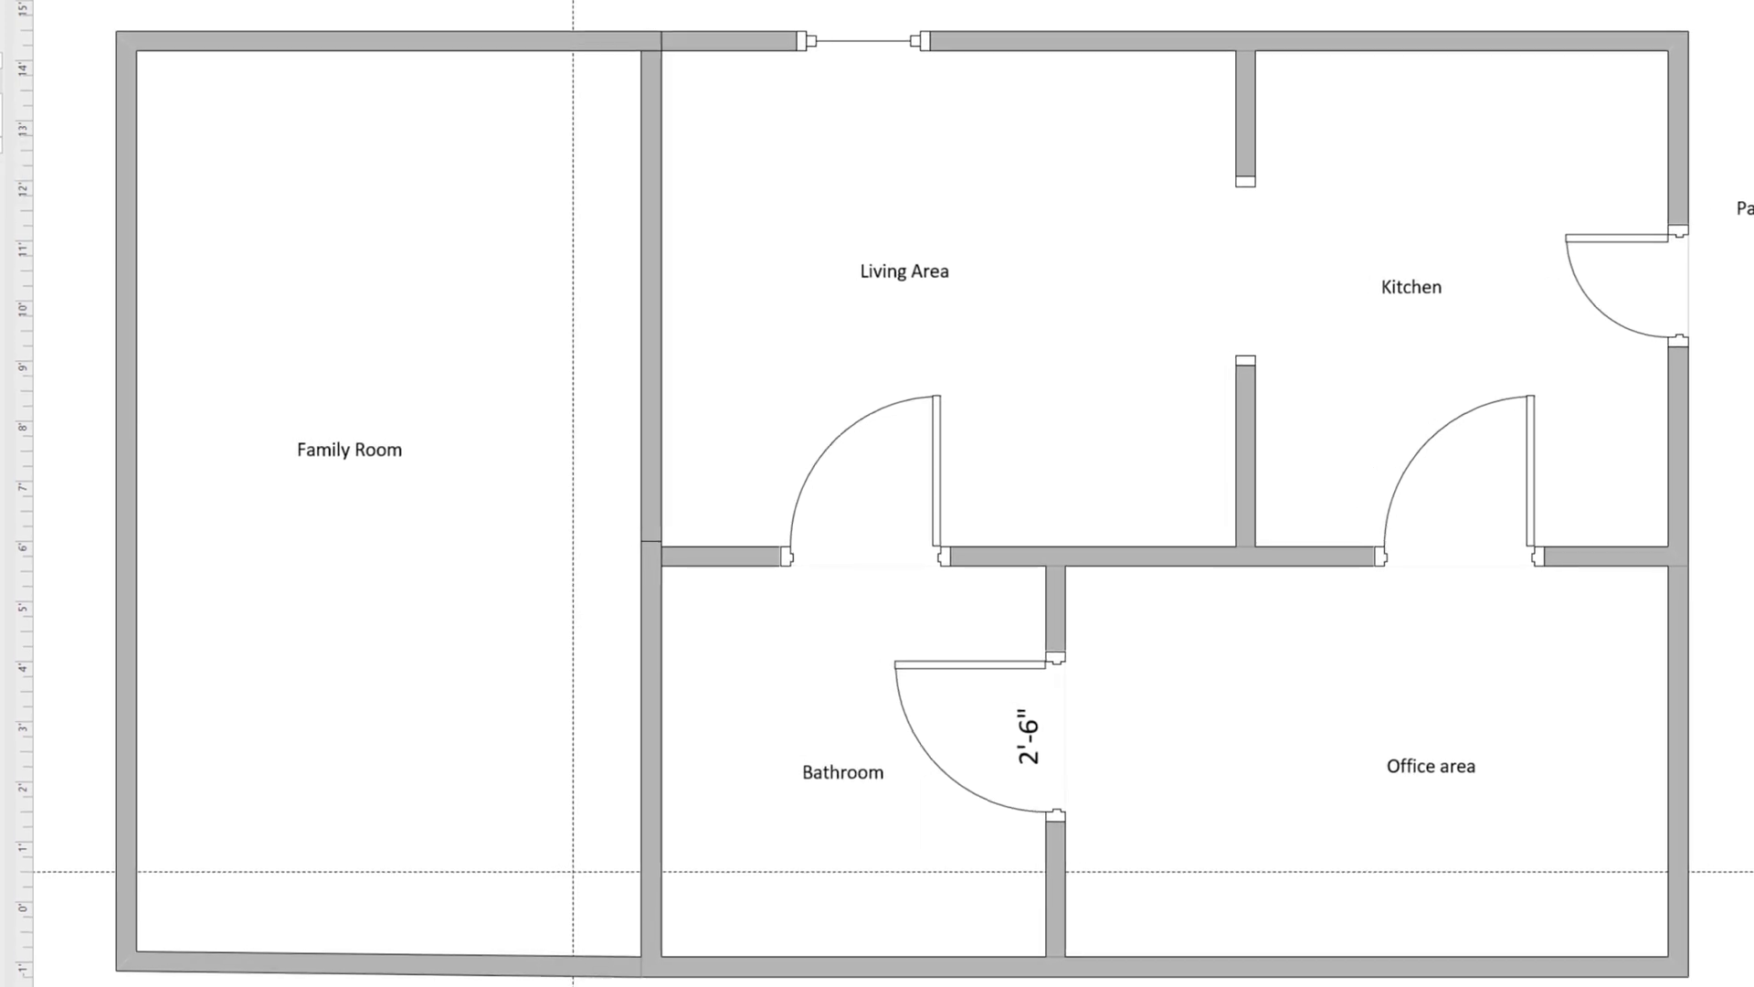
drag(2, 393, 702, 247)
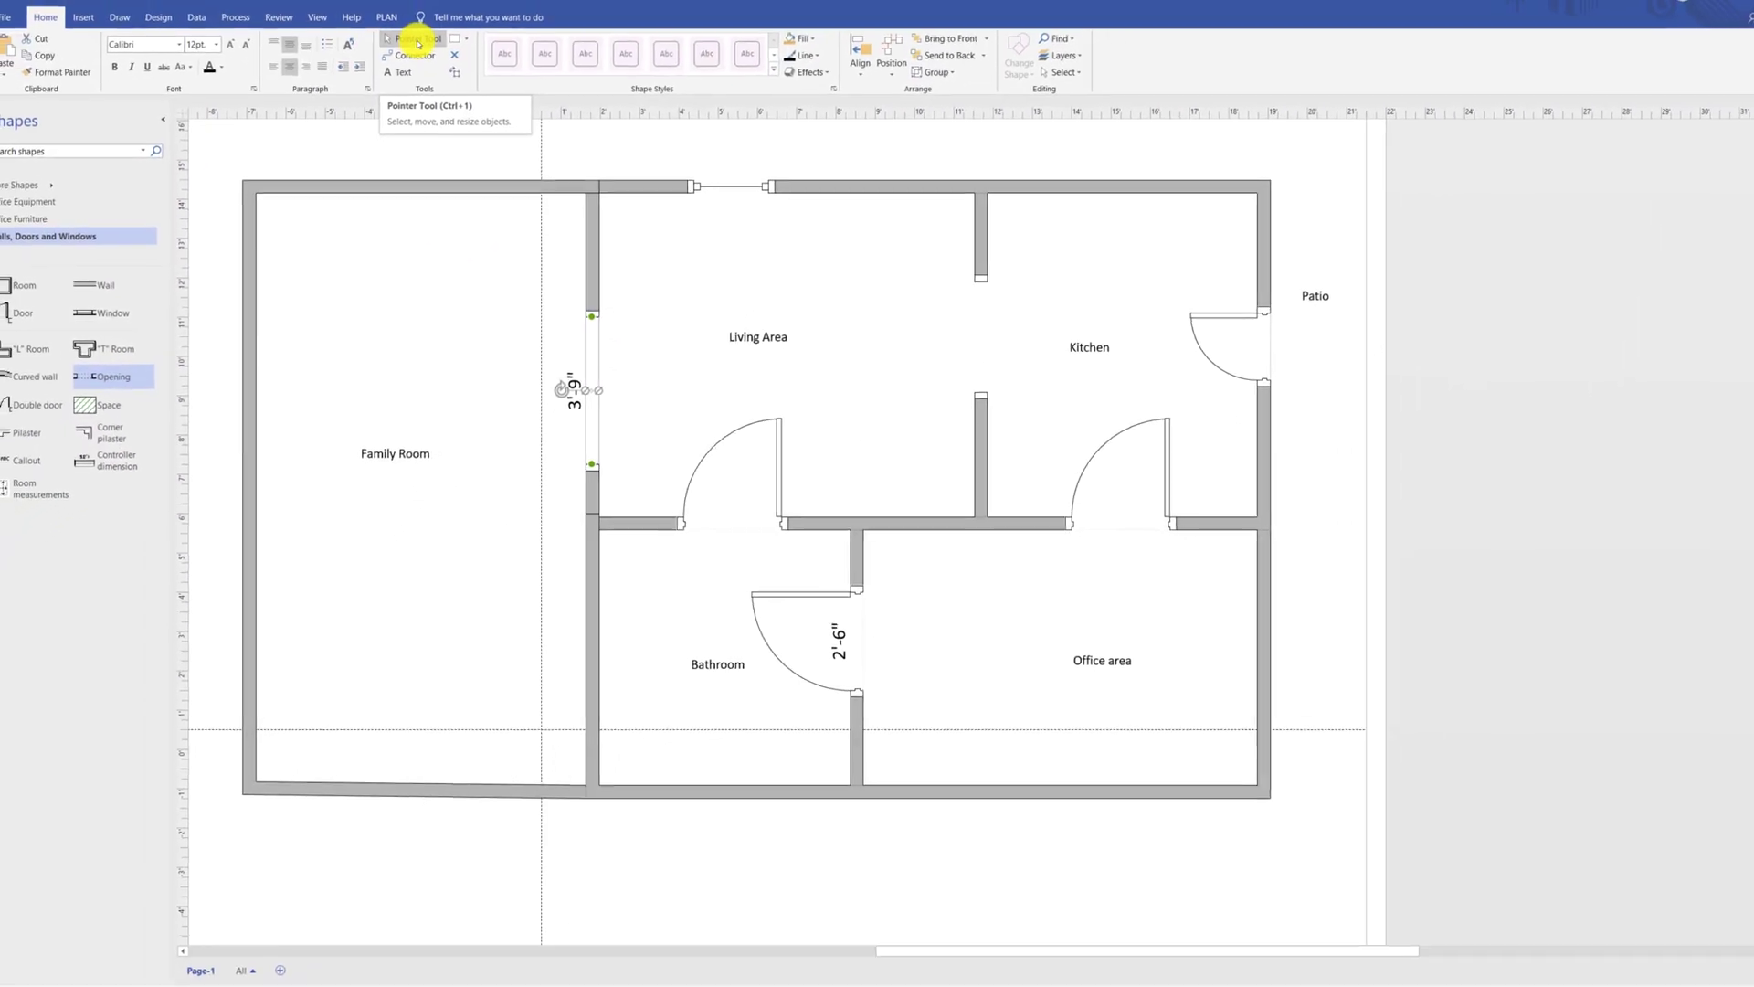
Step: Select the entire floor plan and move it to the right on the page
drag(218, 156, 1325, 876)
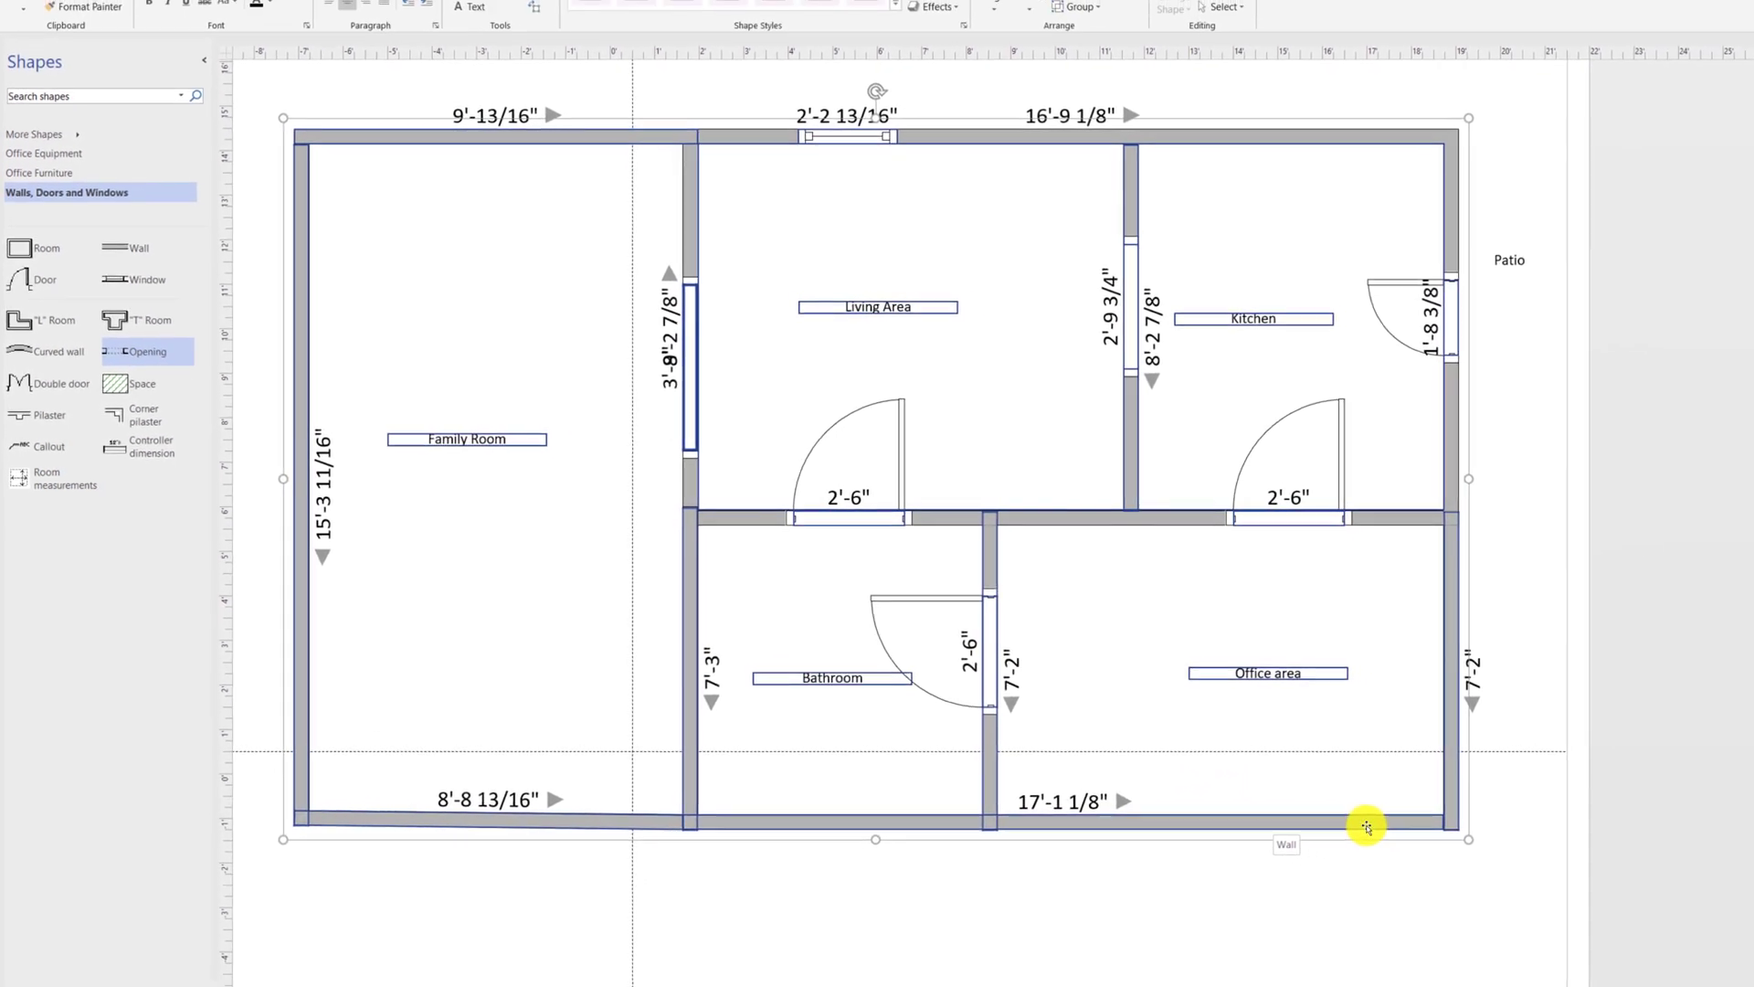
drag(1265, 803, 1560, 879)
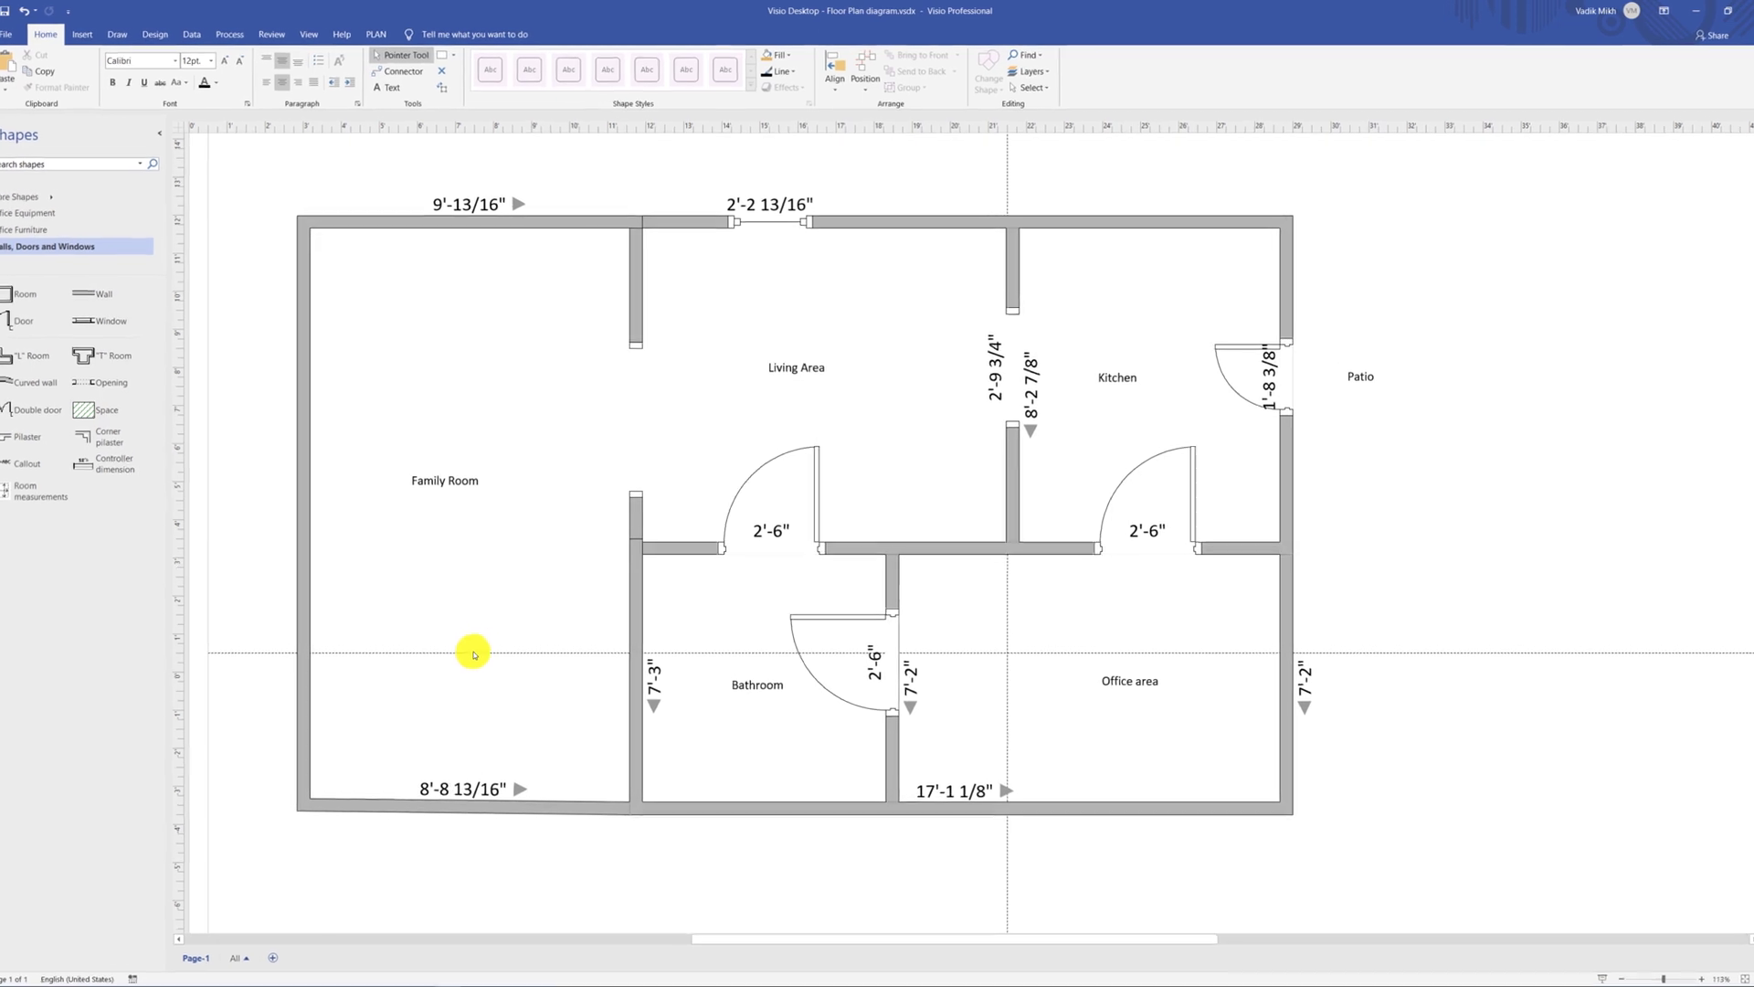
Step: Replace the opening between the family room and living area with a double door widened to 6'-4 7/8" and nudge it upward
click(637, 427)
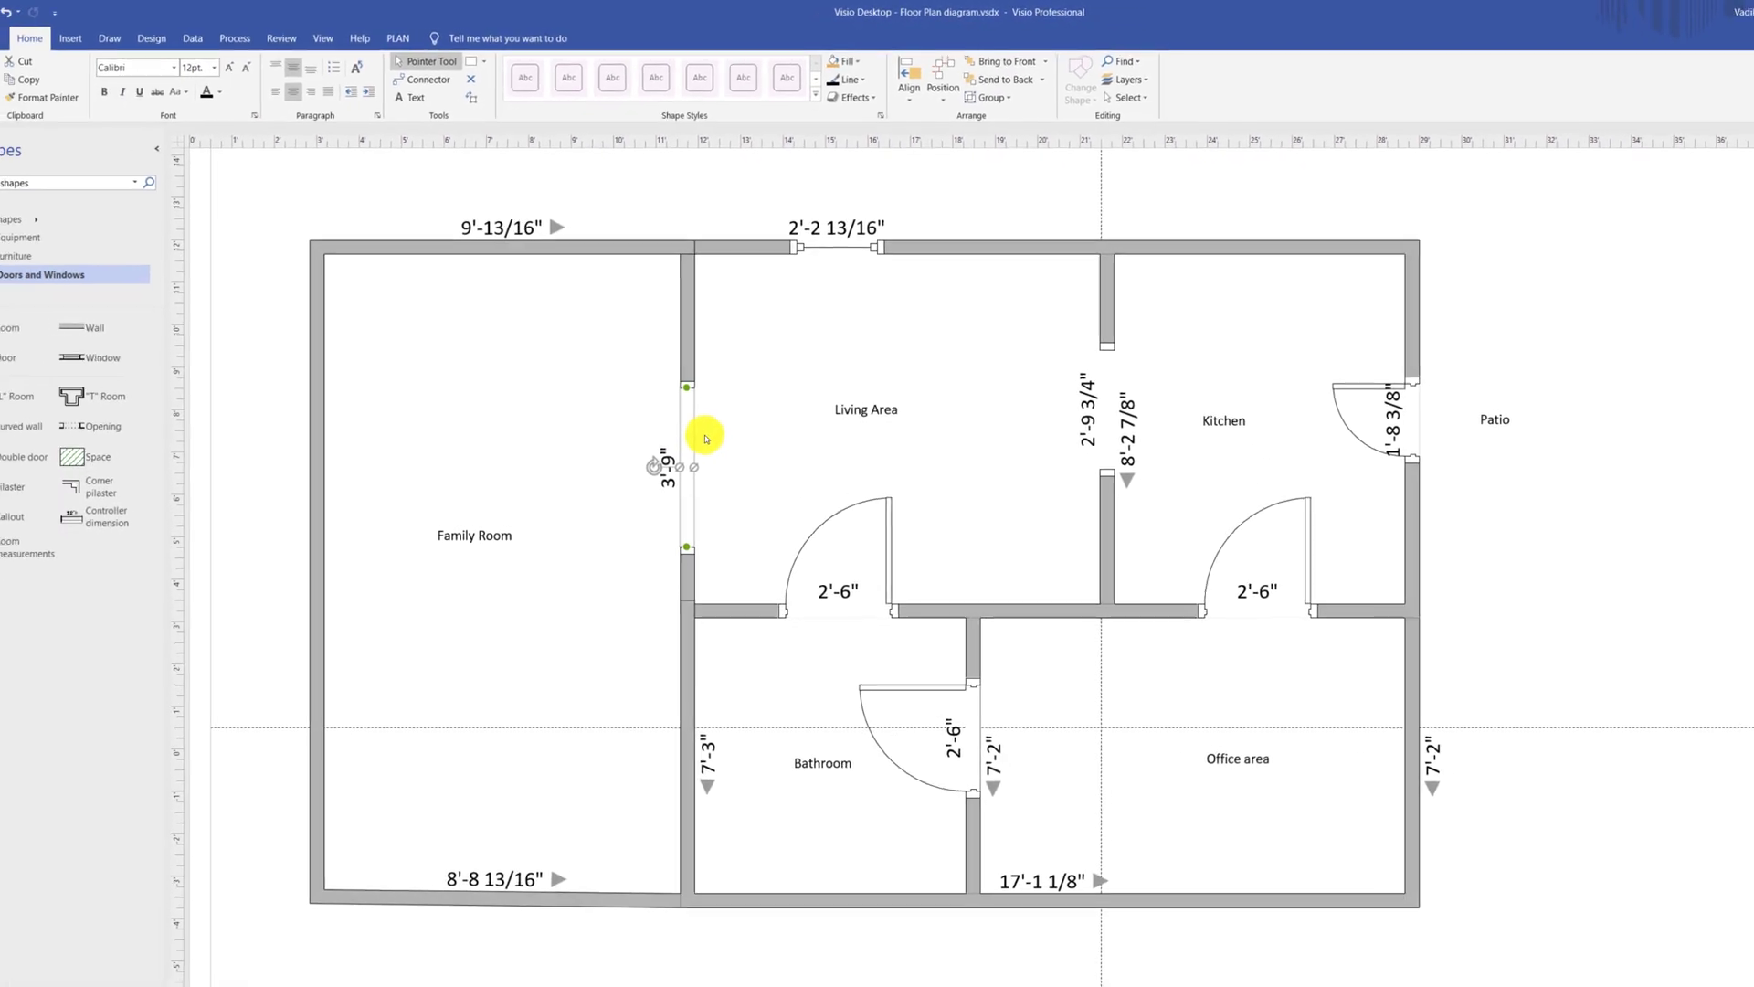
key(Delete)
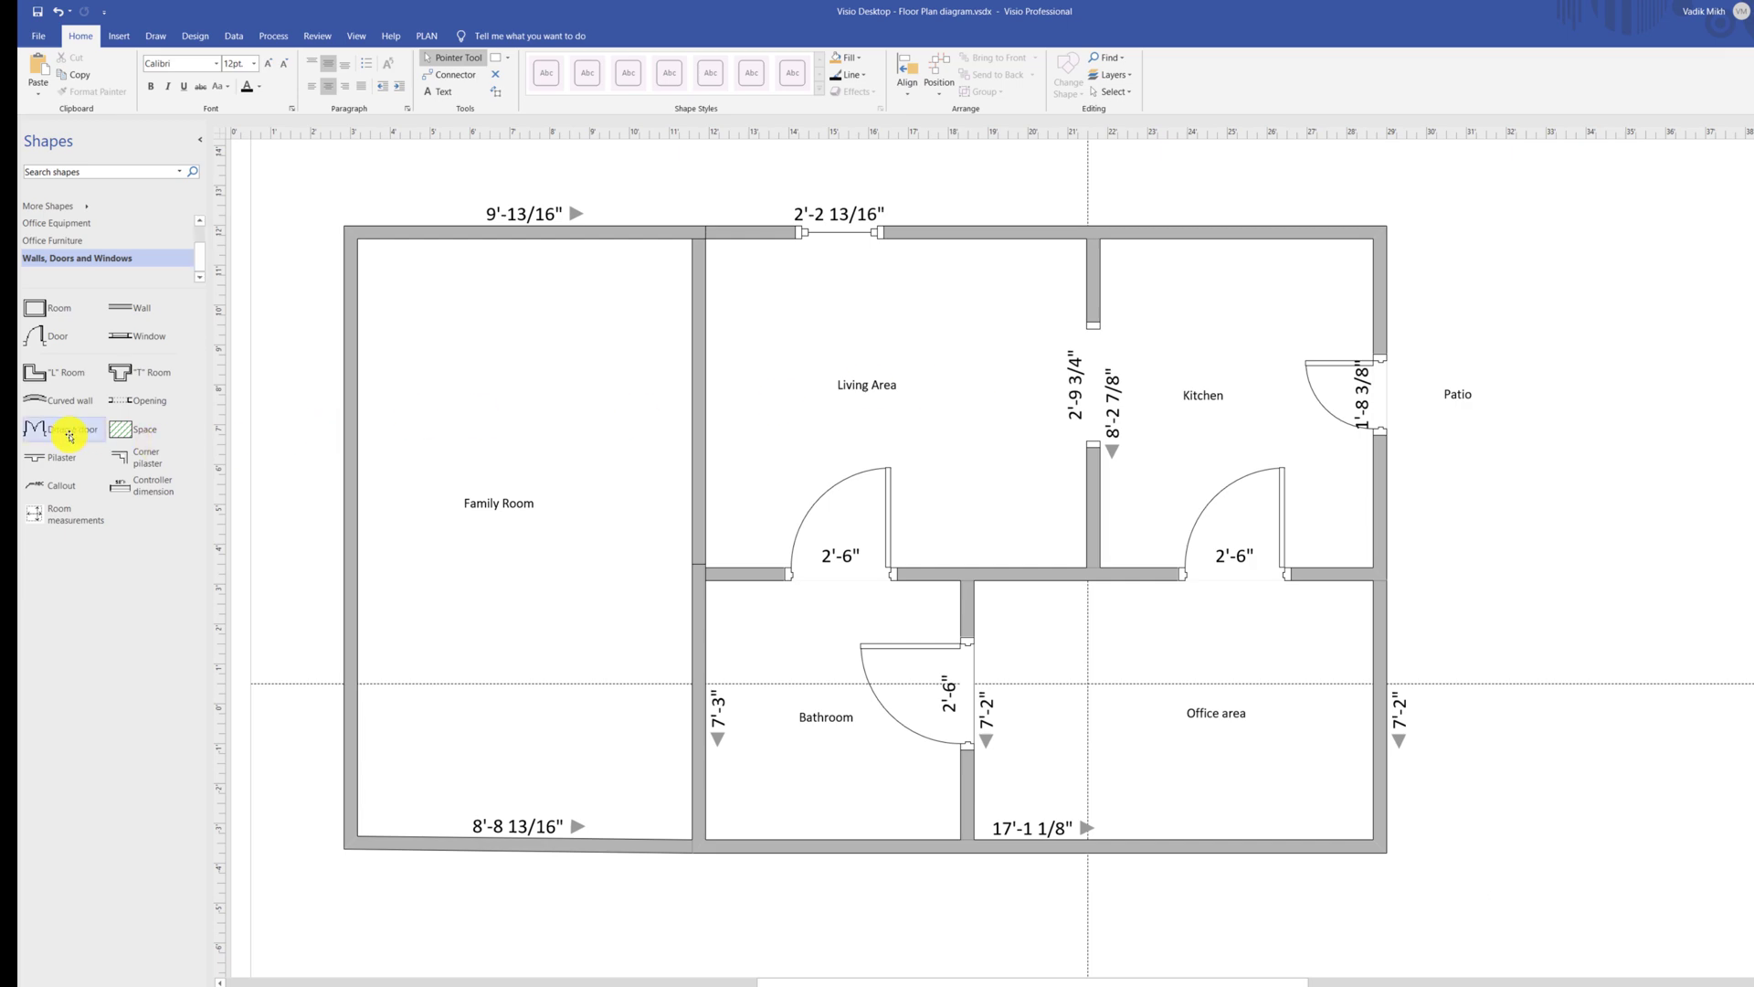
drag(92, 435, 674, 437)
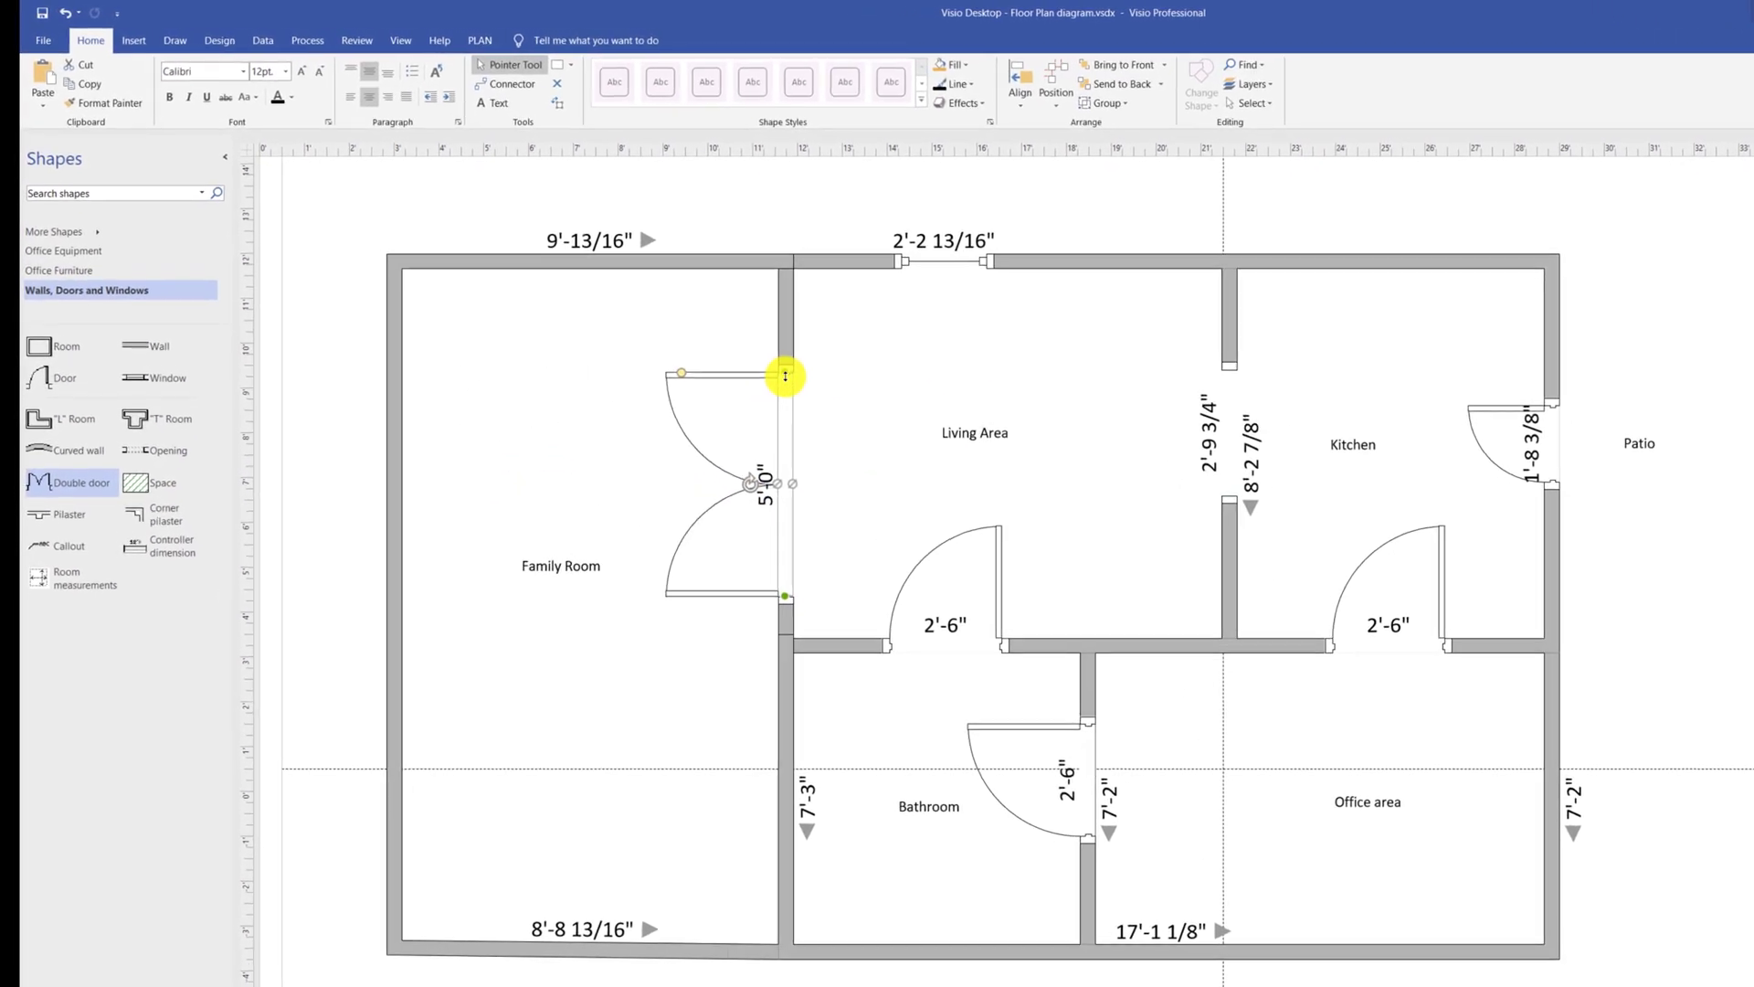
drag(869, 413, 869, 343)
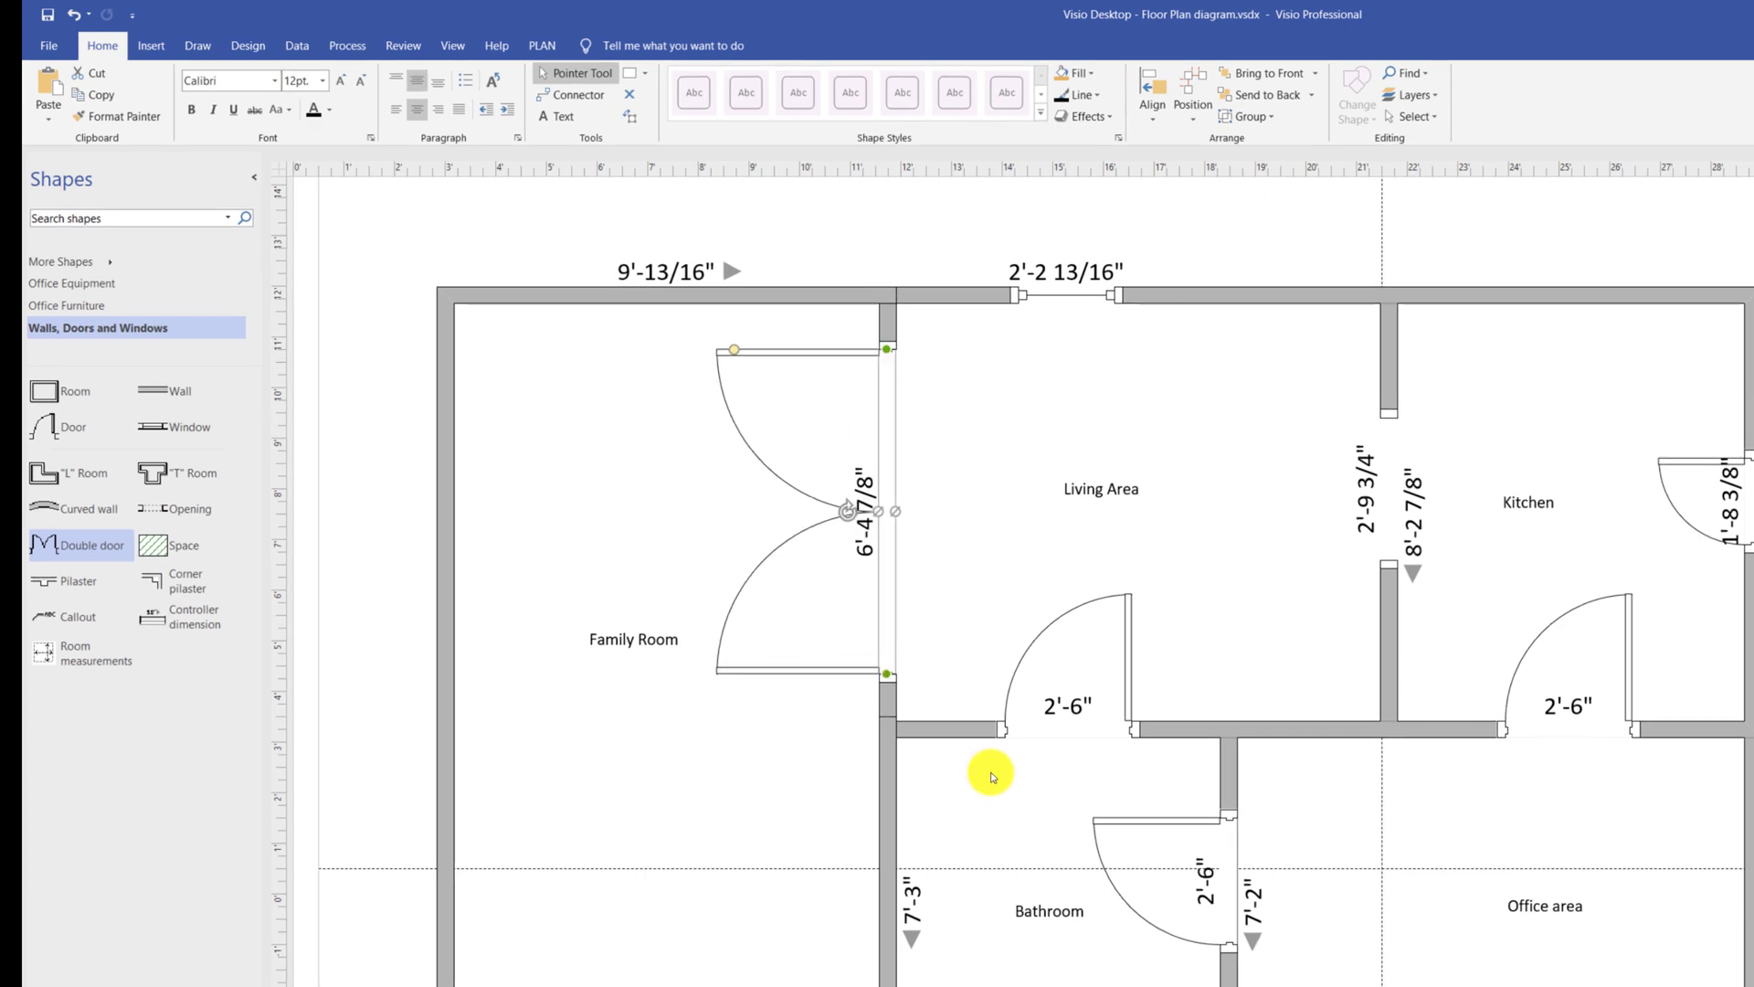
key(Up)
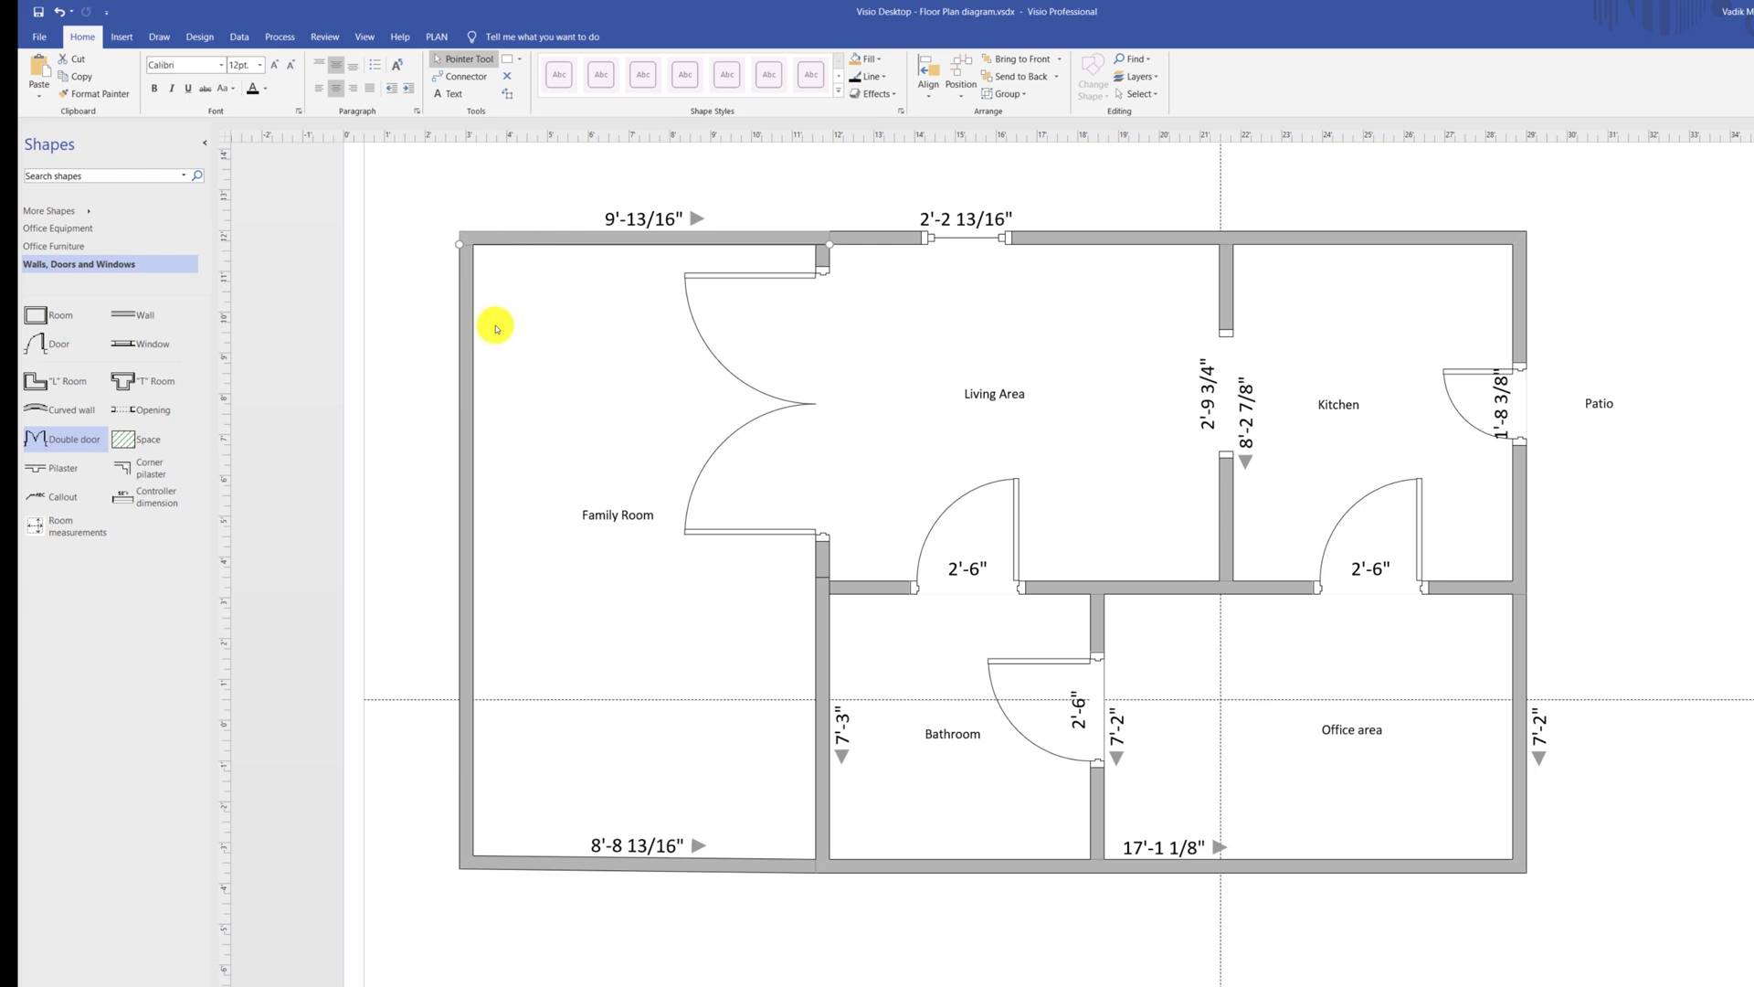
Step: Duplicate the family room's top, outer side and bottom walls to its left and extend the copied bottom wall to close the room
click(467, 361)
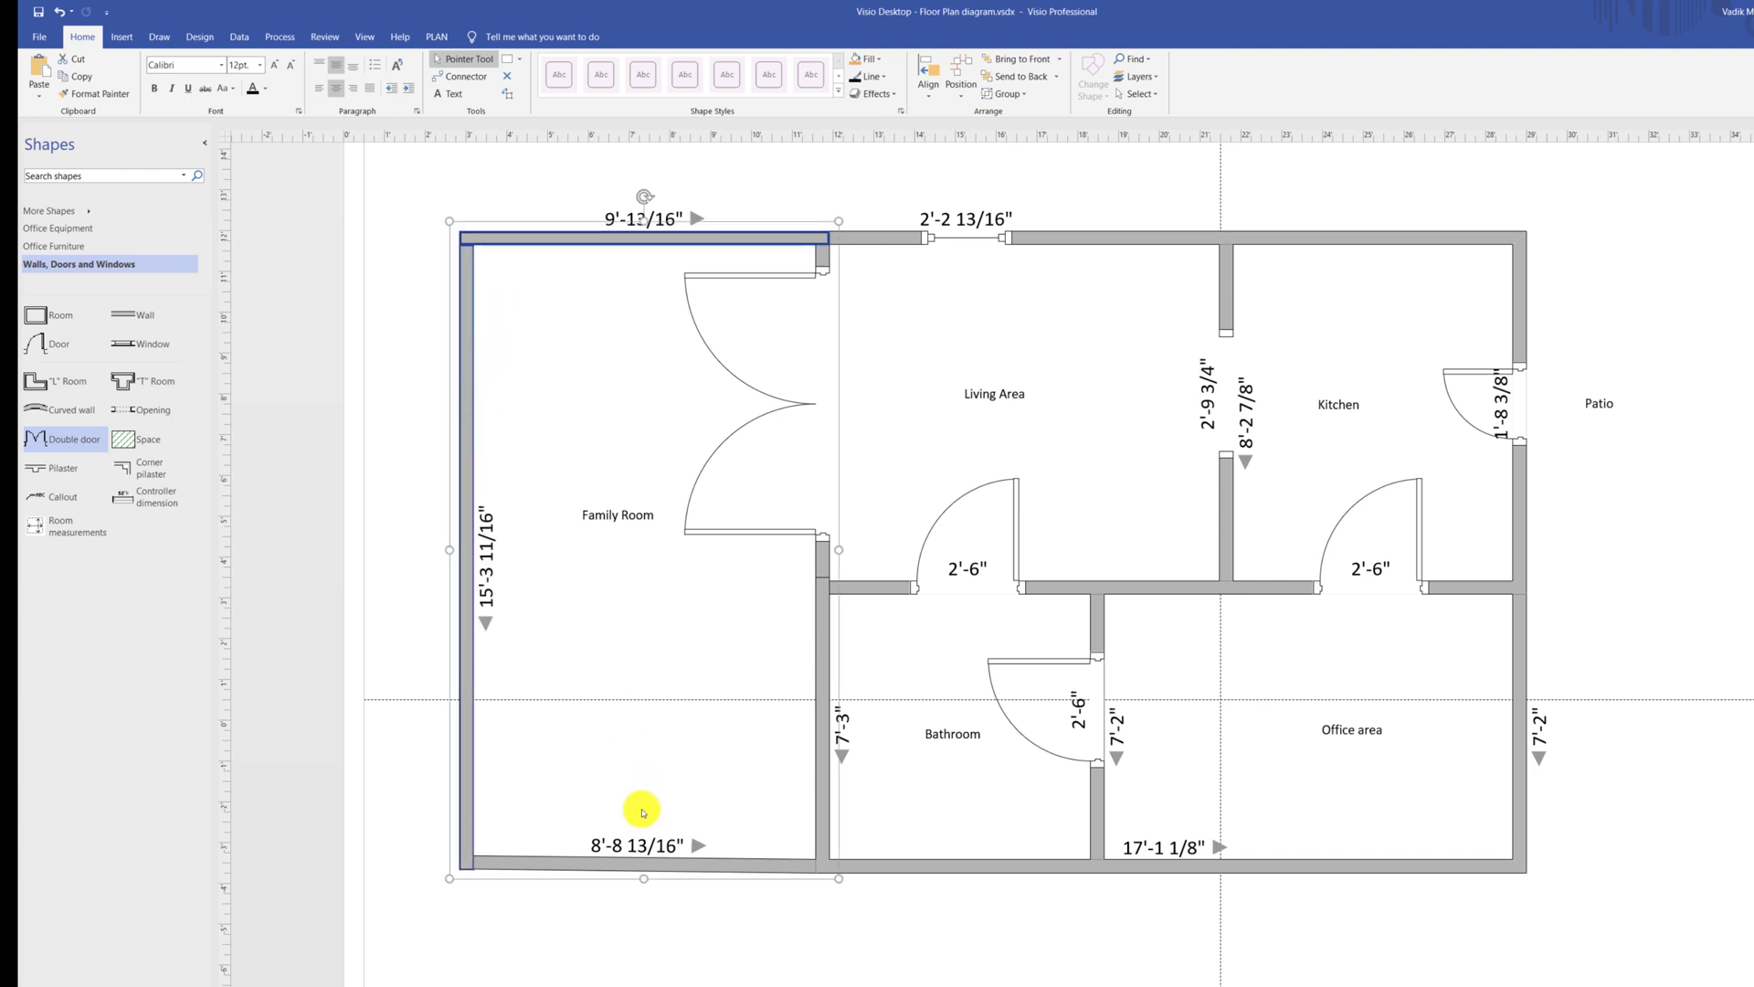
shift+click(549, 868)
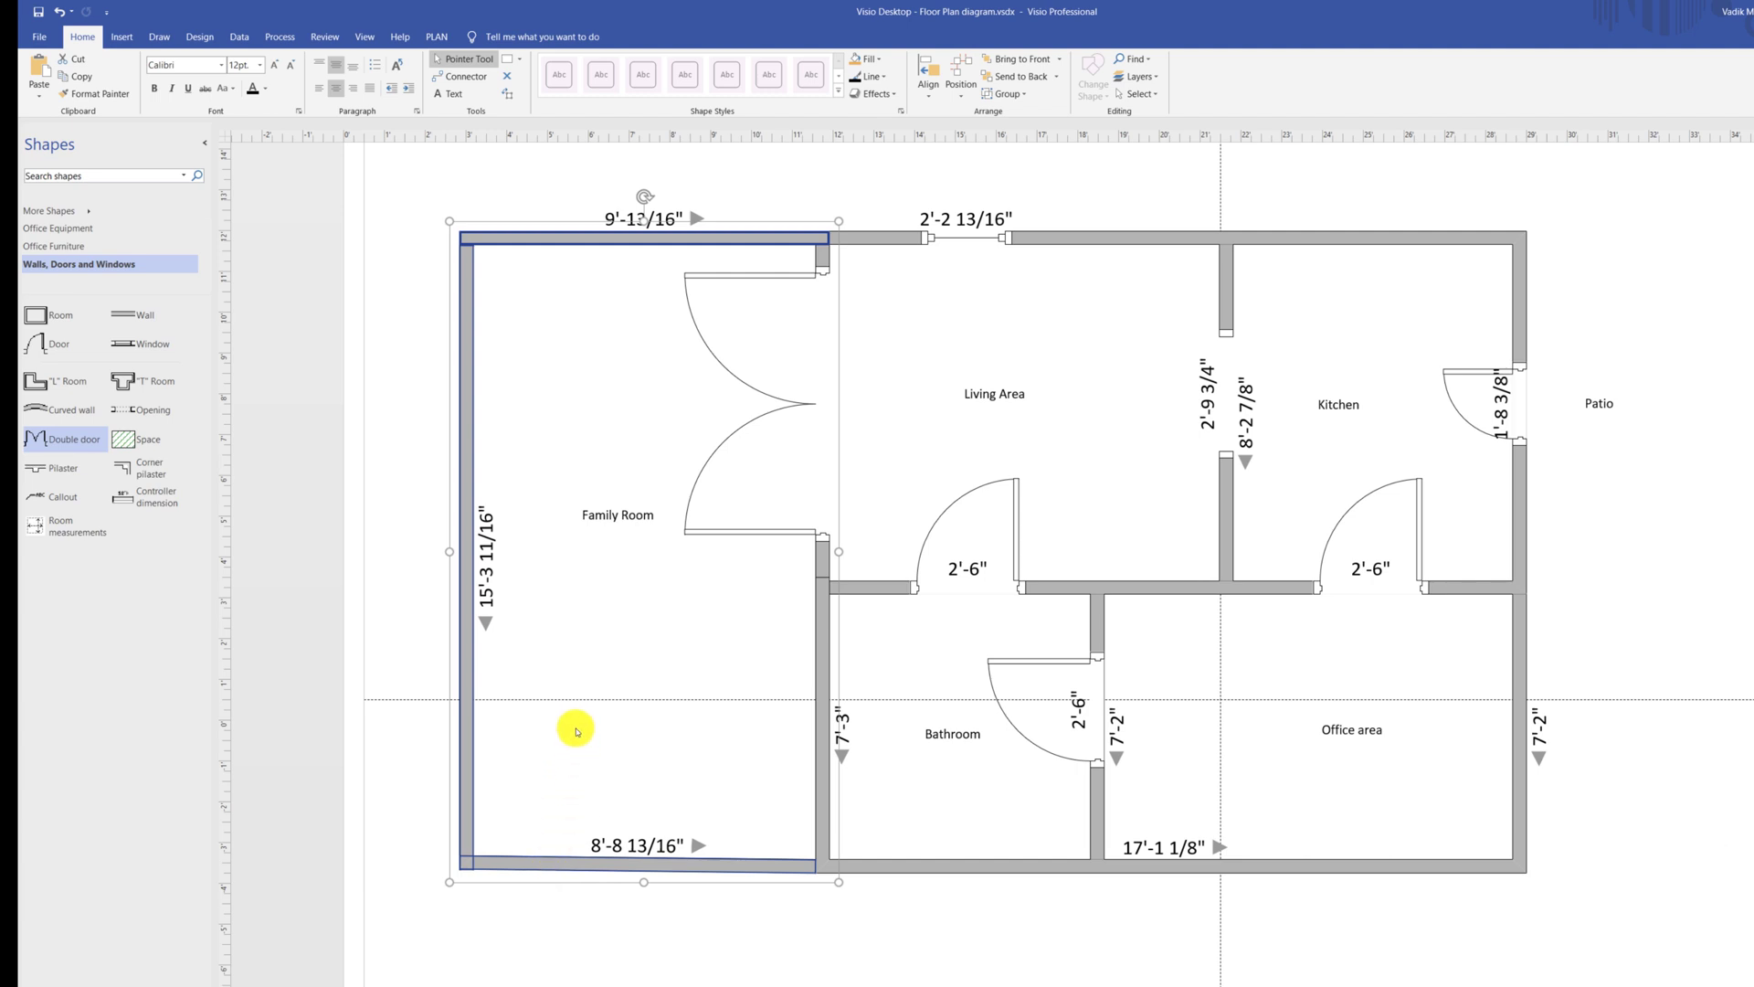
click(41, 77)
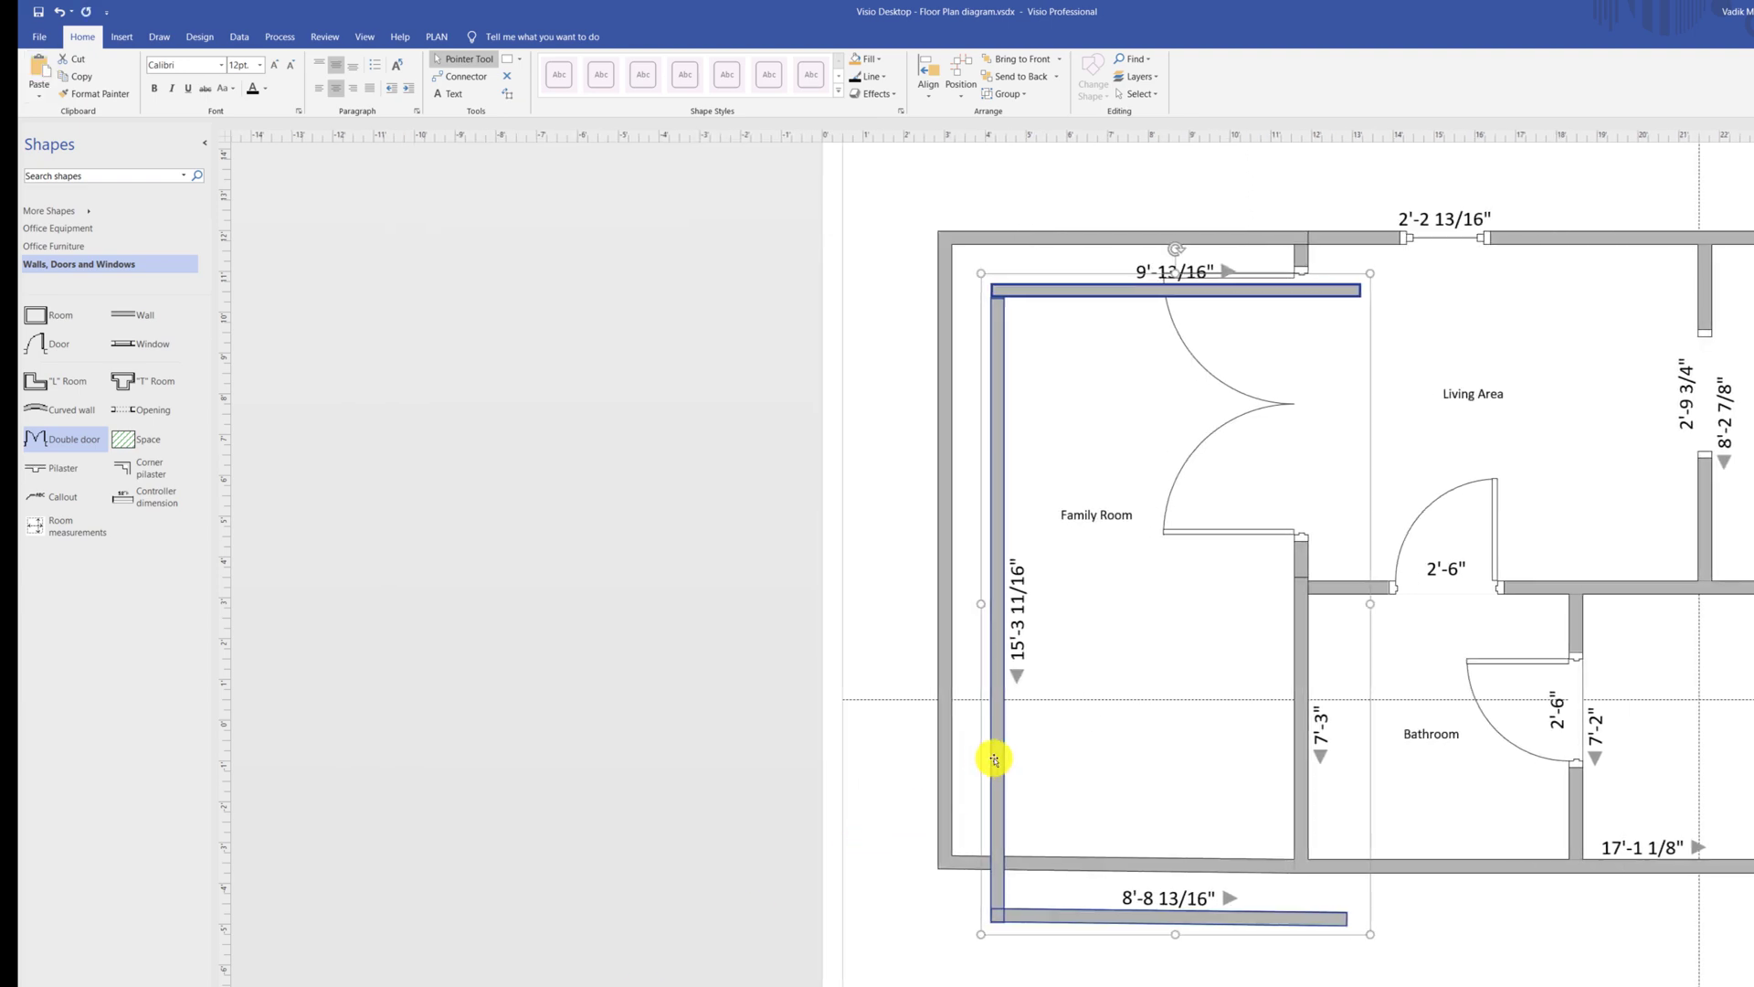
drag(930, 750, 578, 707)
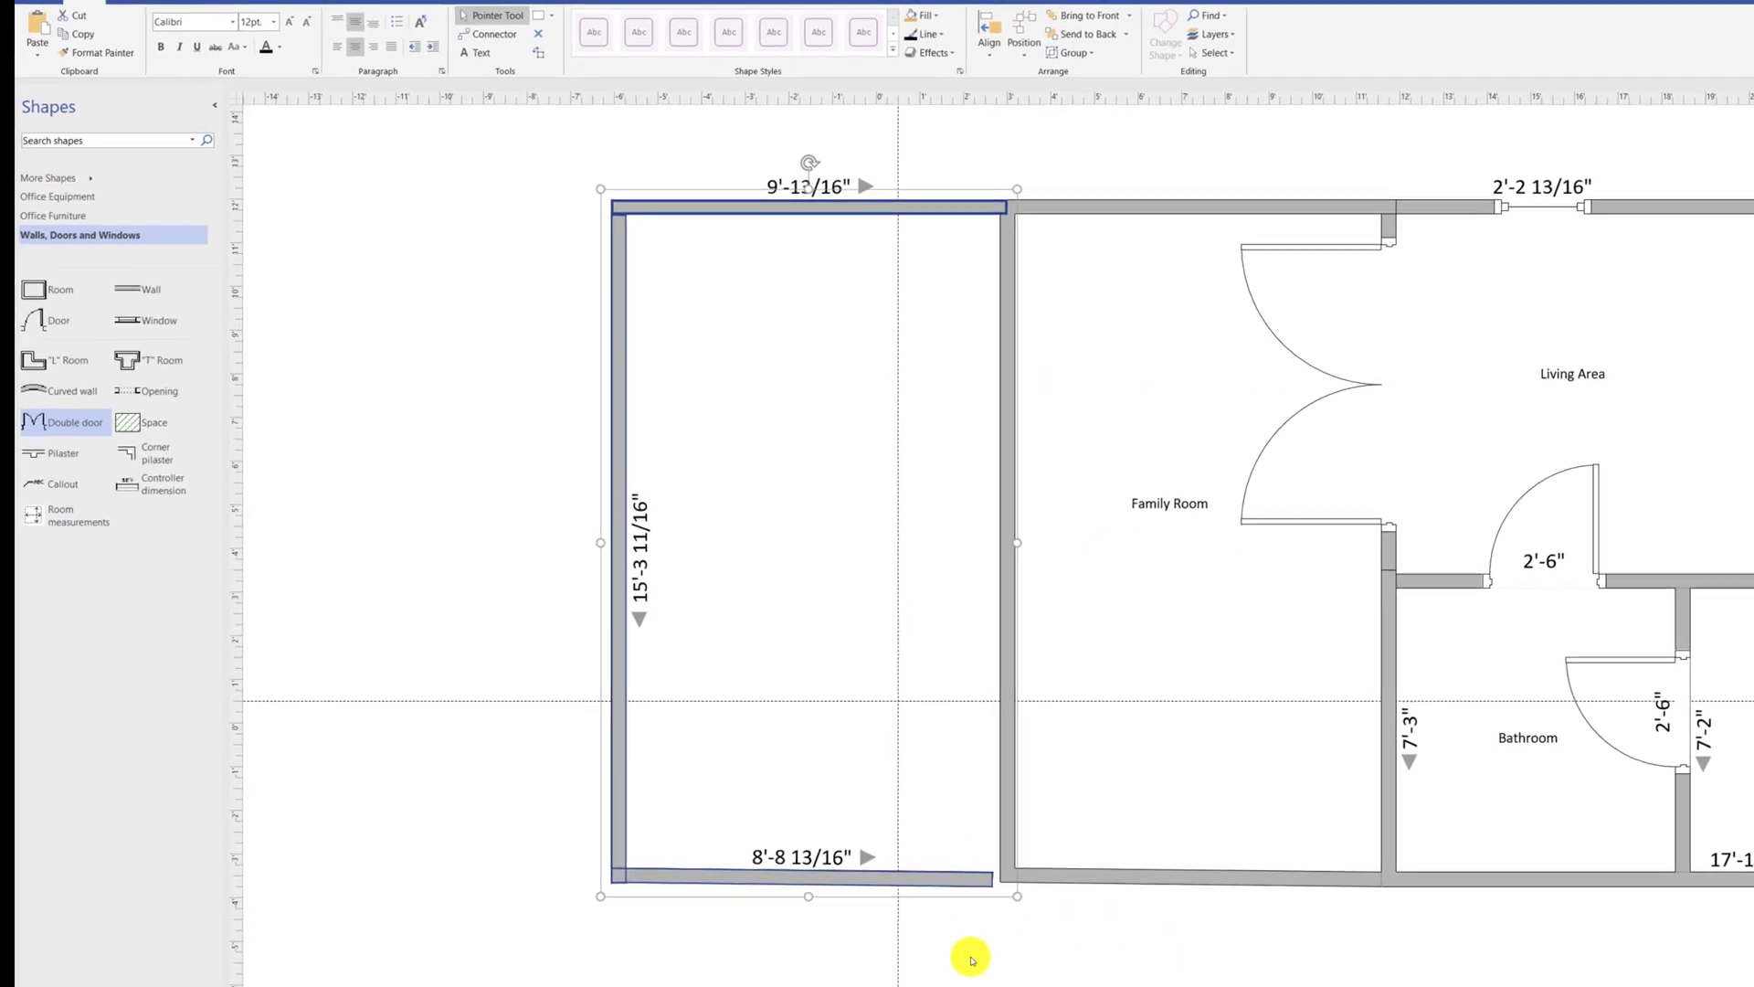
drag(1004, 884, 1046, 892)
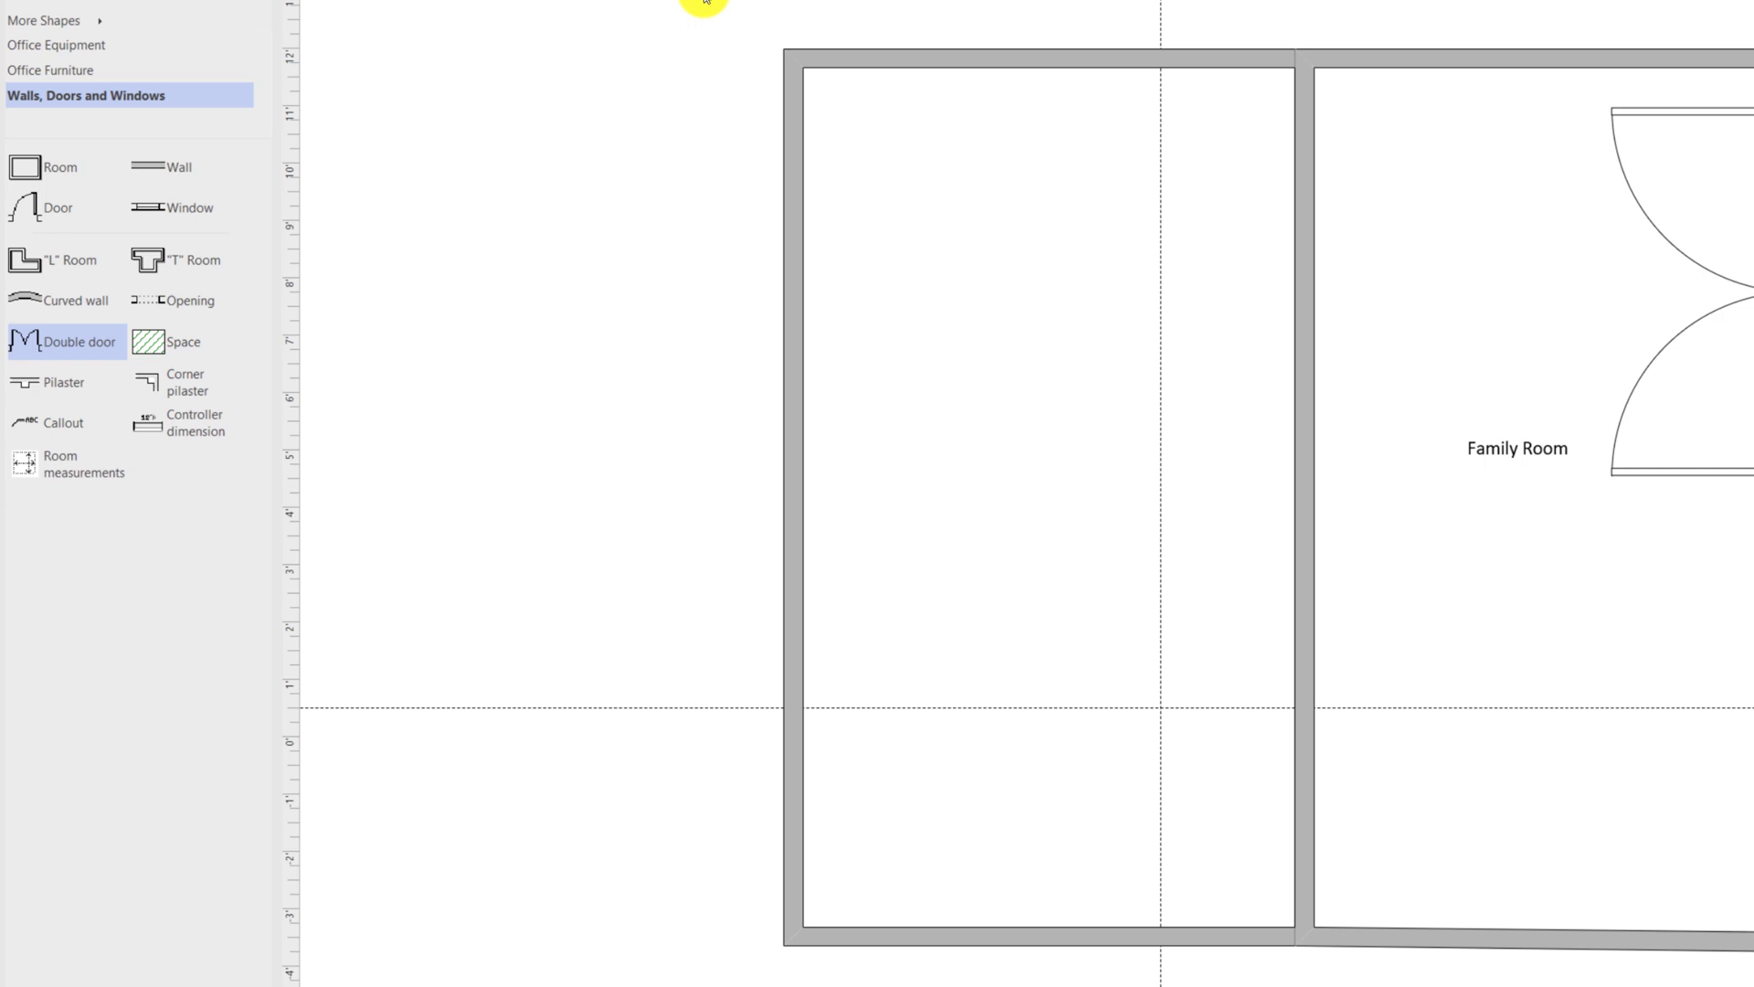
Step: Select the three walls of the new leftmost room and stretch the room leftward to a width of 15'-1 1/16"
drag(732, 0, 1291, 986)
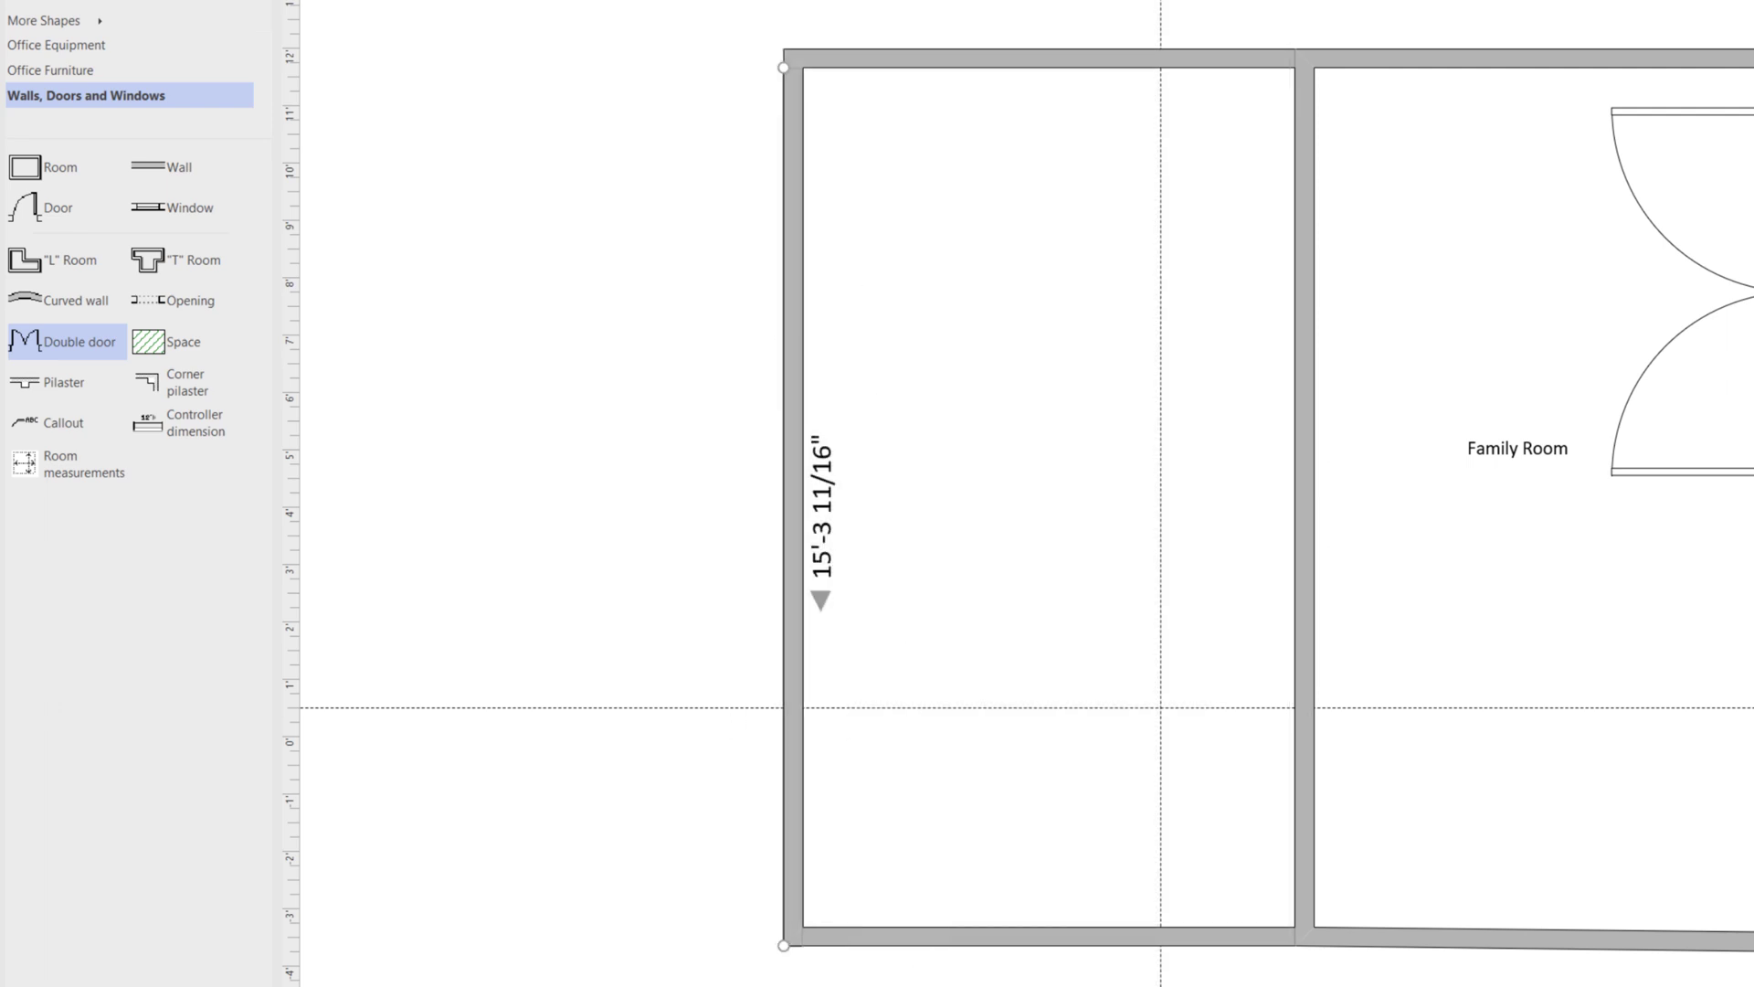
click(926, 57)
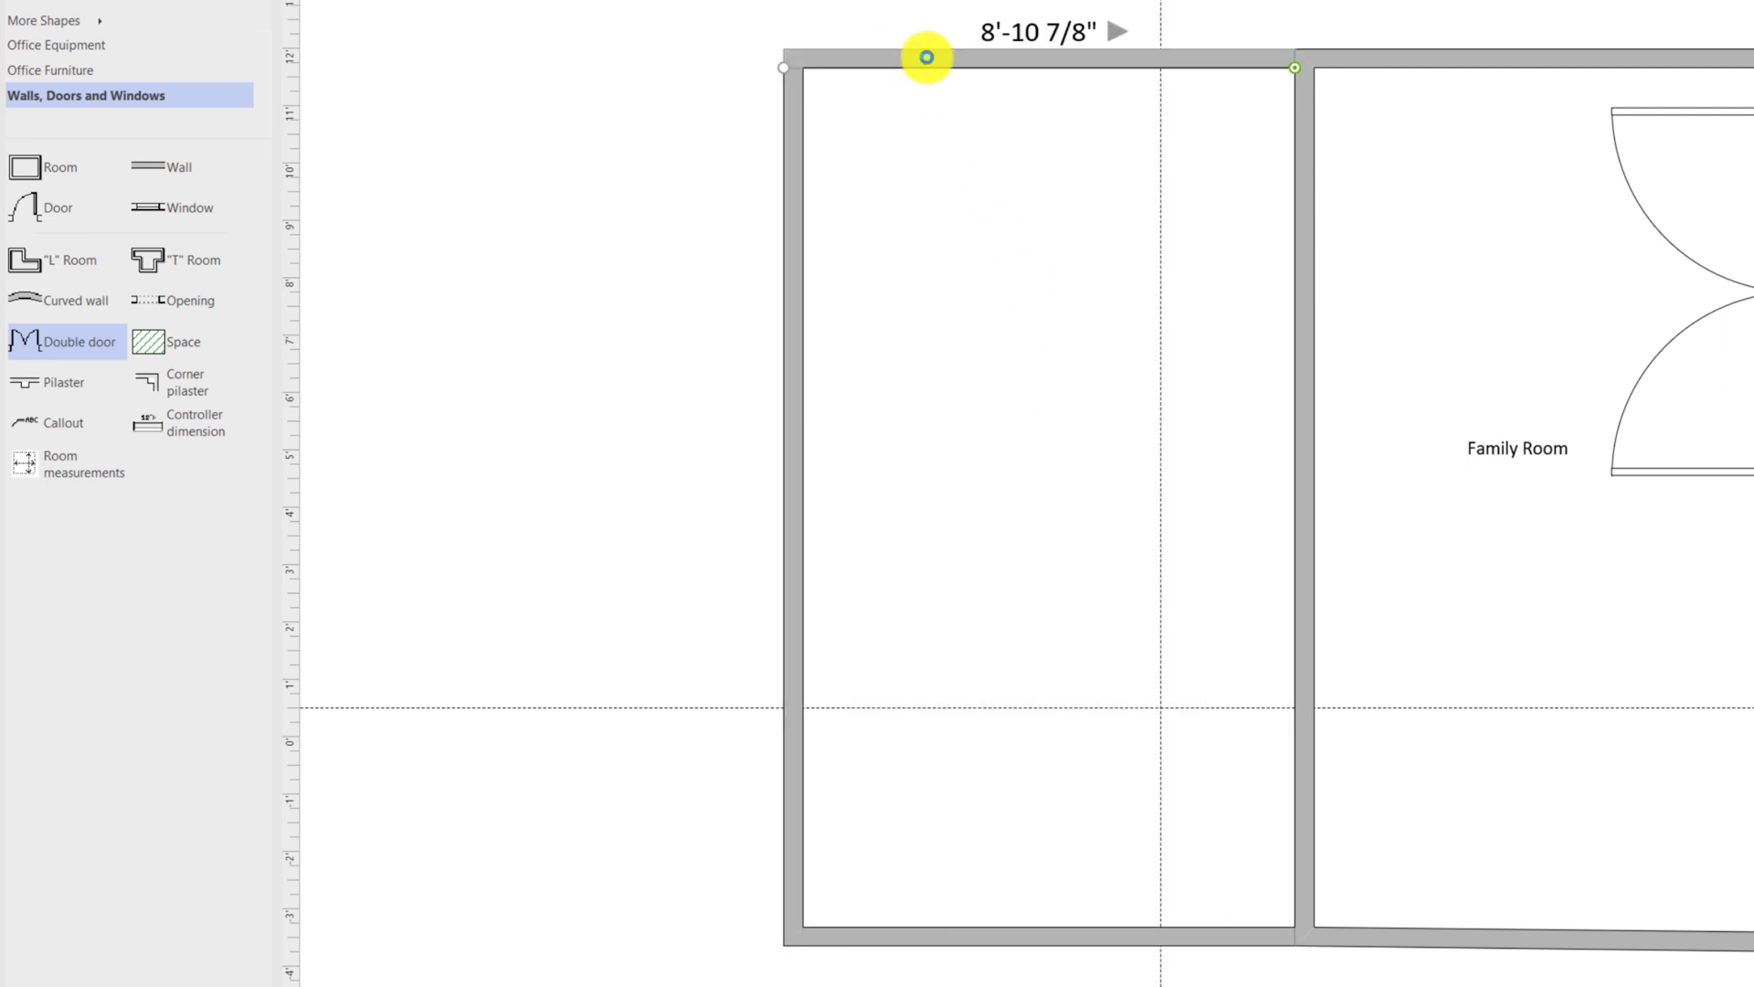
shift+click(793, 169)
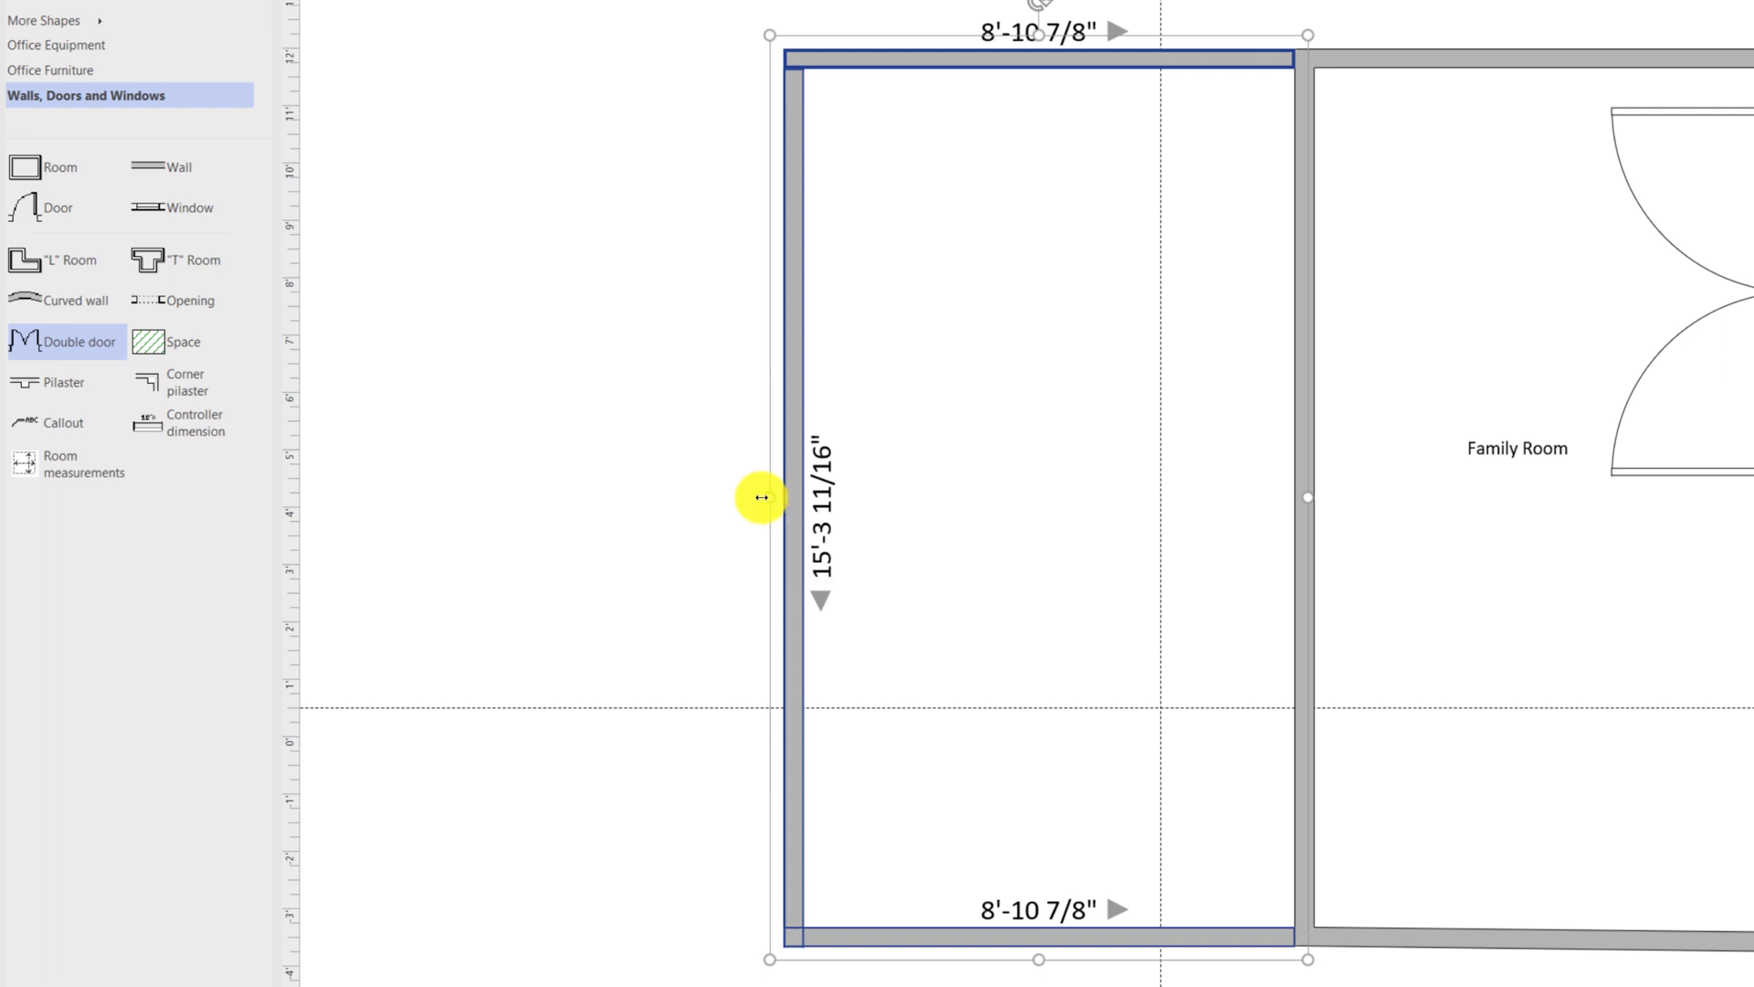
drag(762, 497, 415, 540)
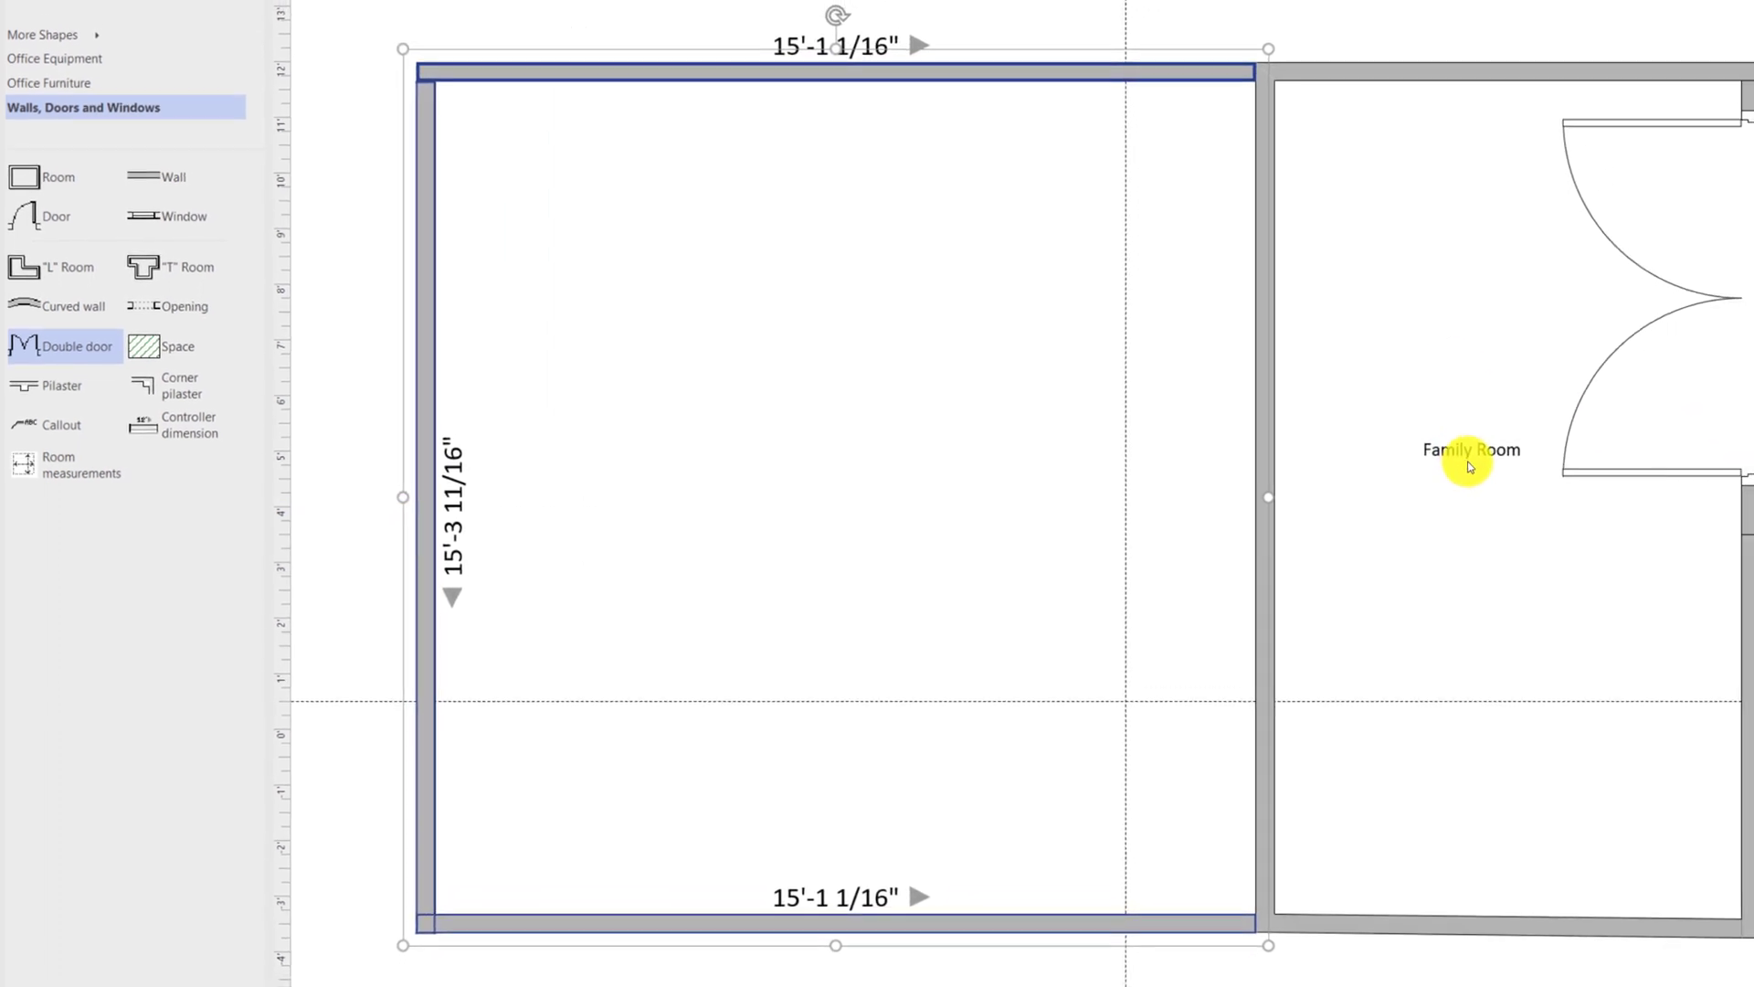
Step: Copy the Family Room label into the widened leftmost room and rename it Garage
click(1442, 452)
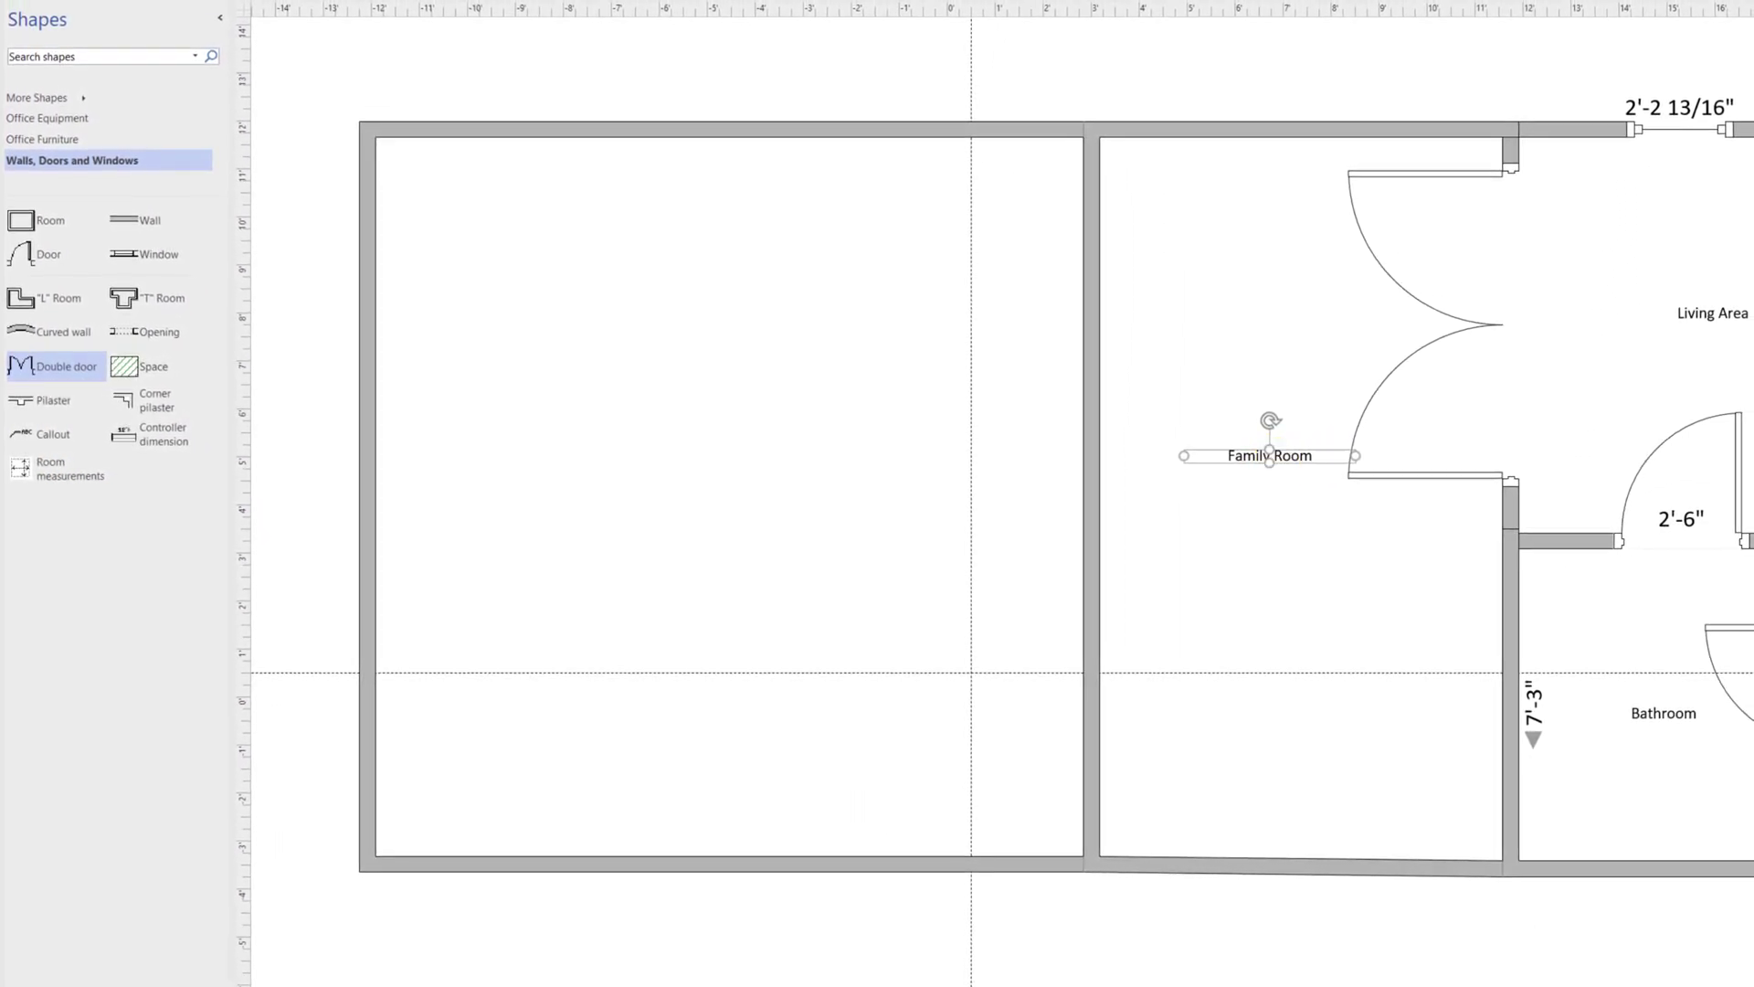
right_click(679, 428)
click(719, 476)
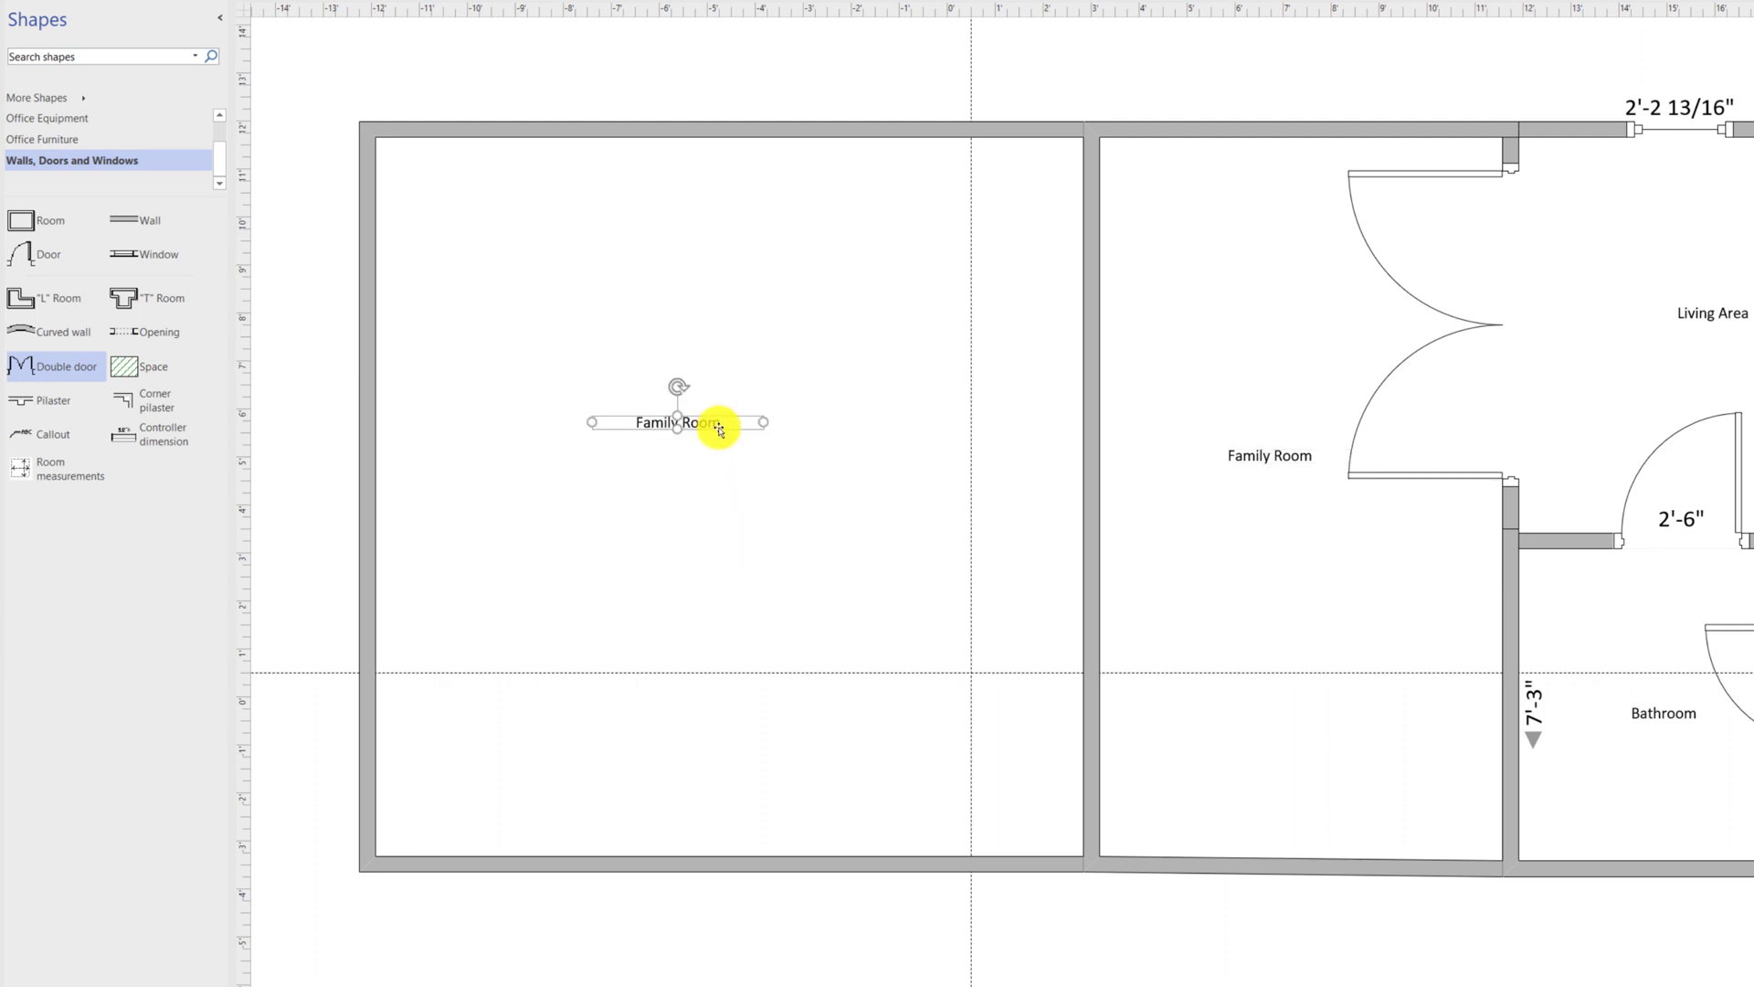
drag(778, 450, 772, 442)
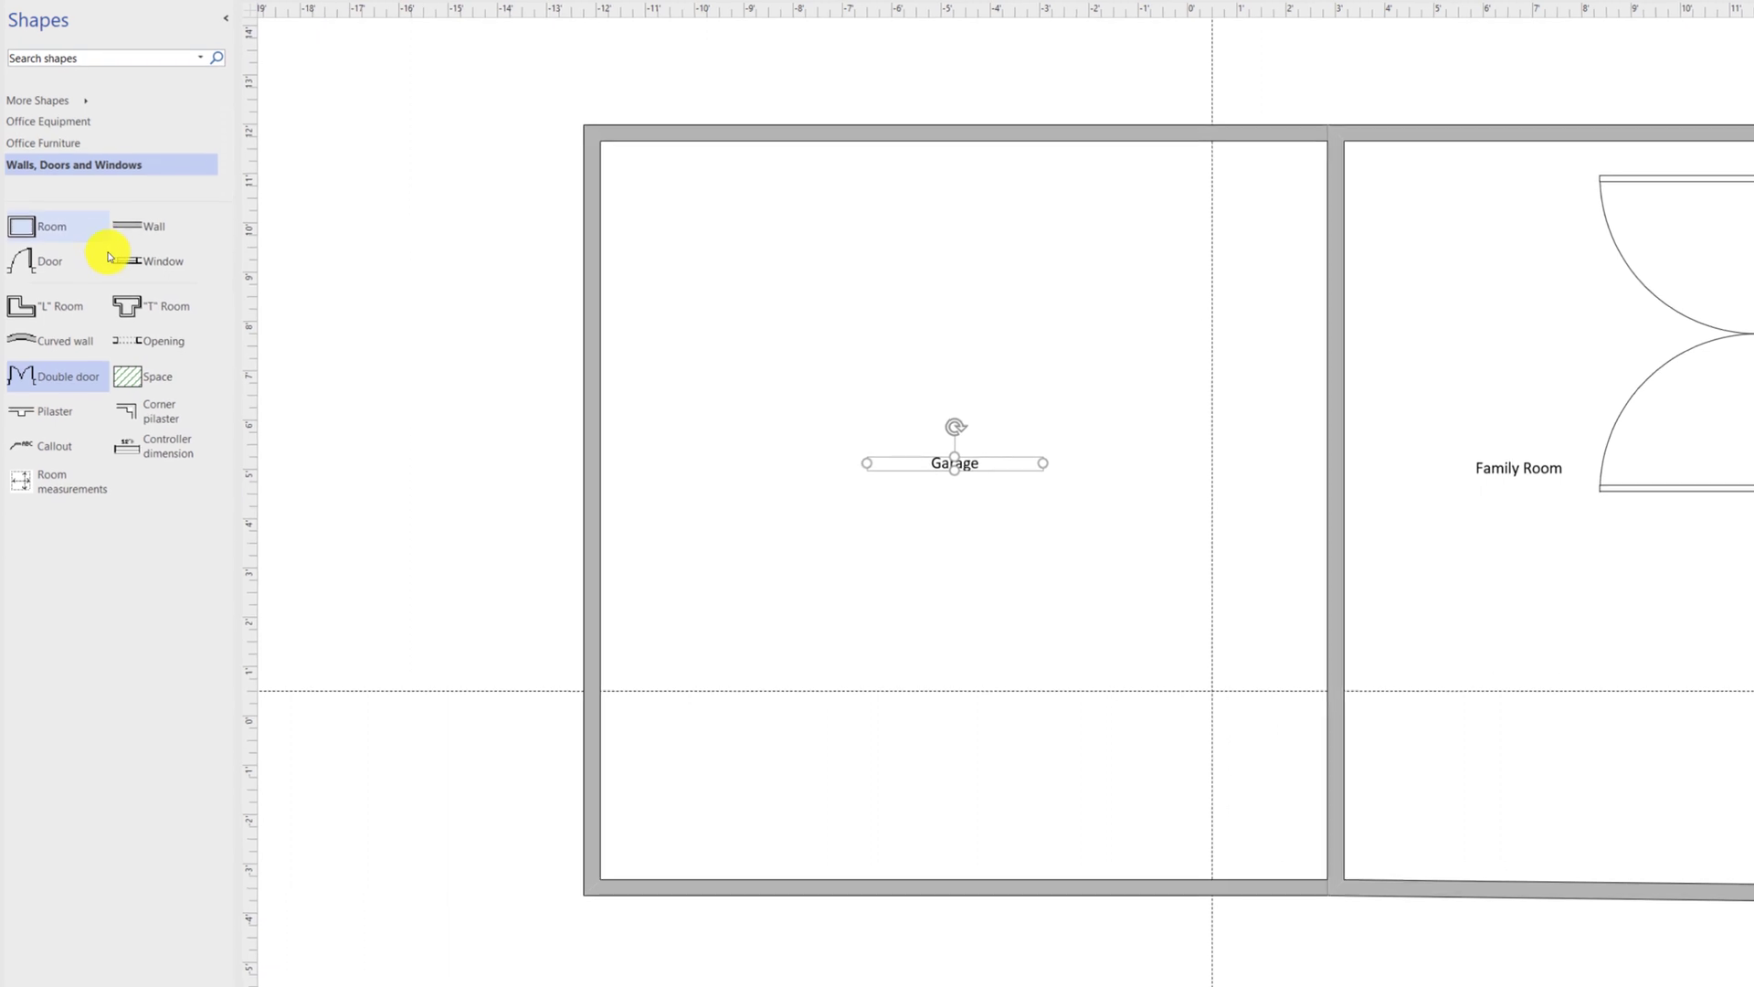
Step: Insert a door in the garage's top wall near its left corner and widen it to about 8'
drag(105, 262, 807, 154)
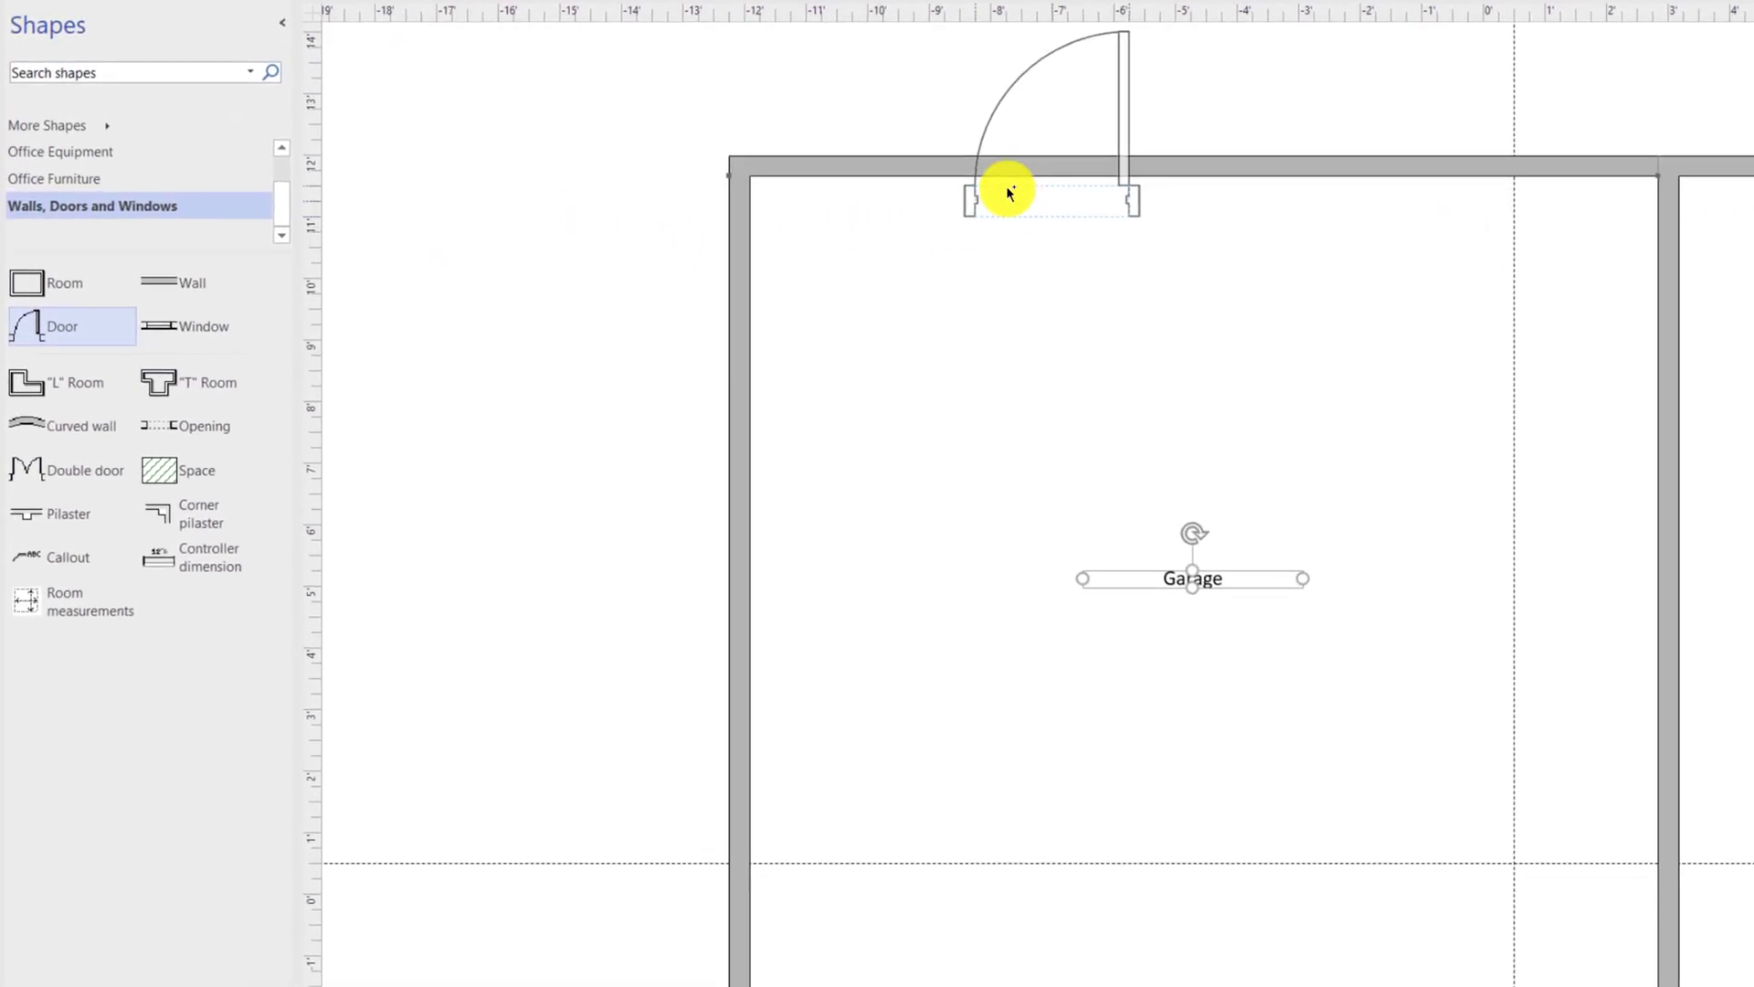
drag(1006, 185, 909, 174)
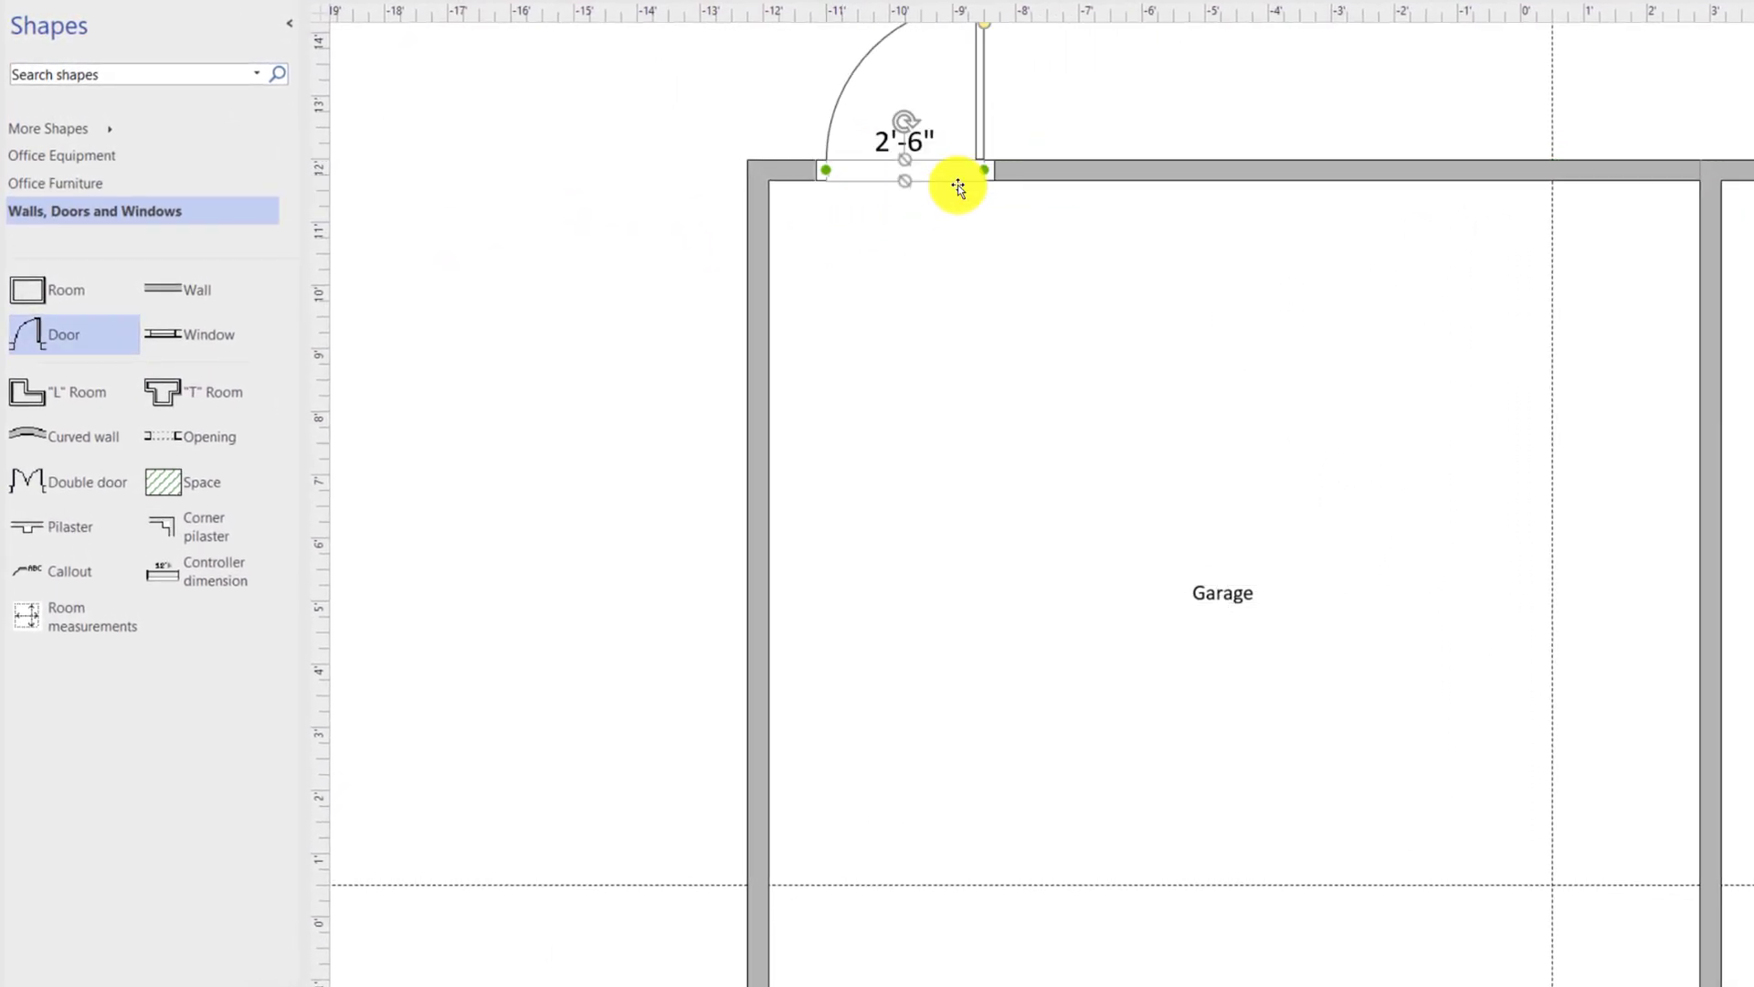
scroll(1143, 262, up, 2)
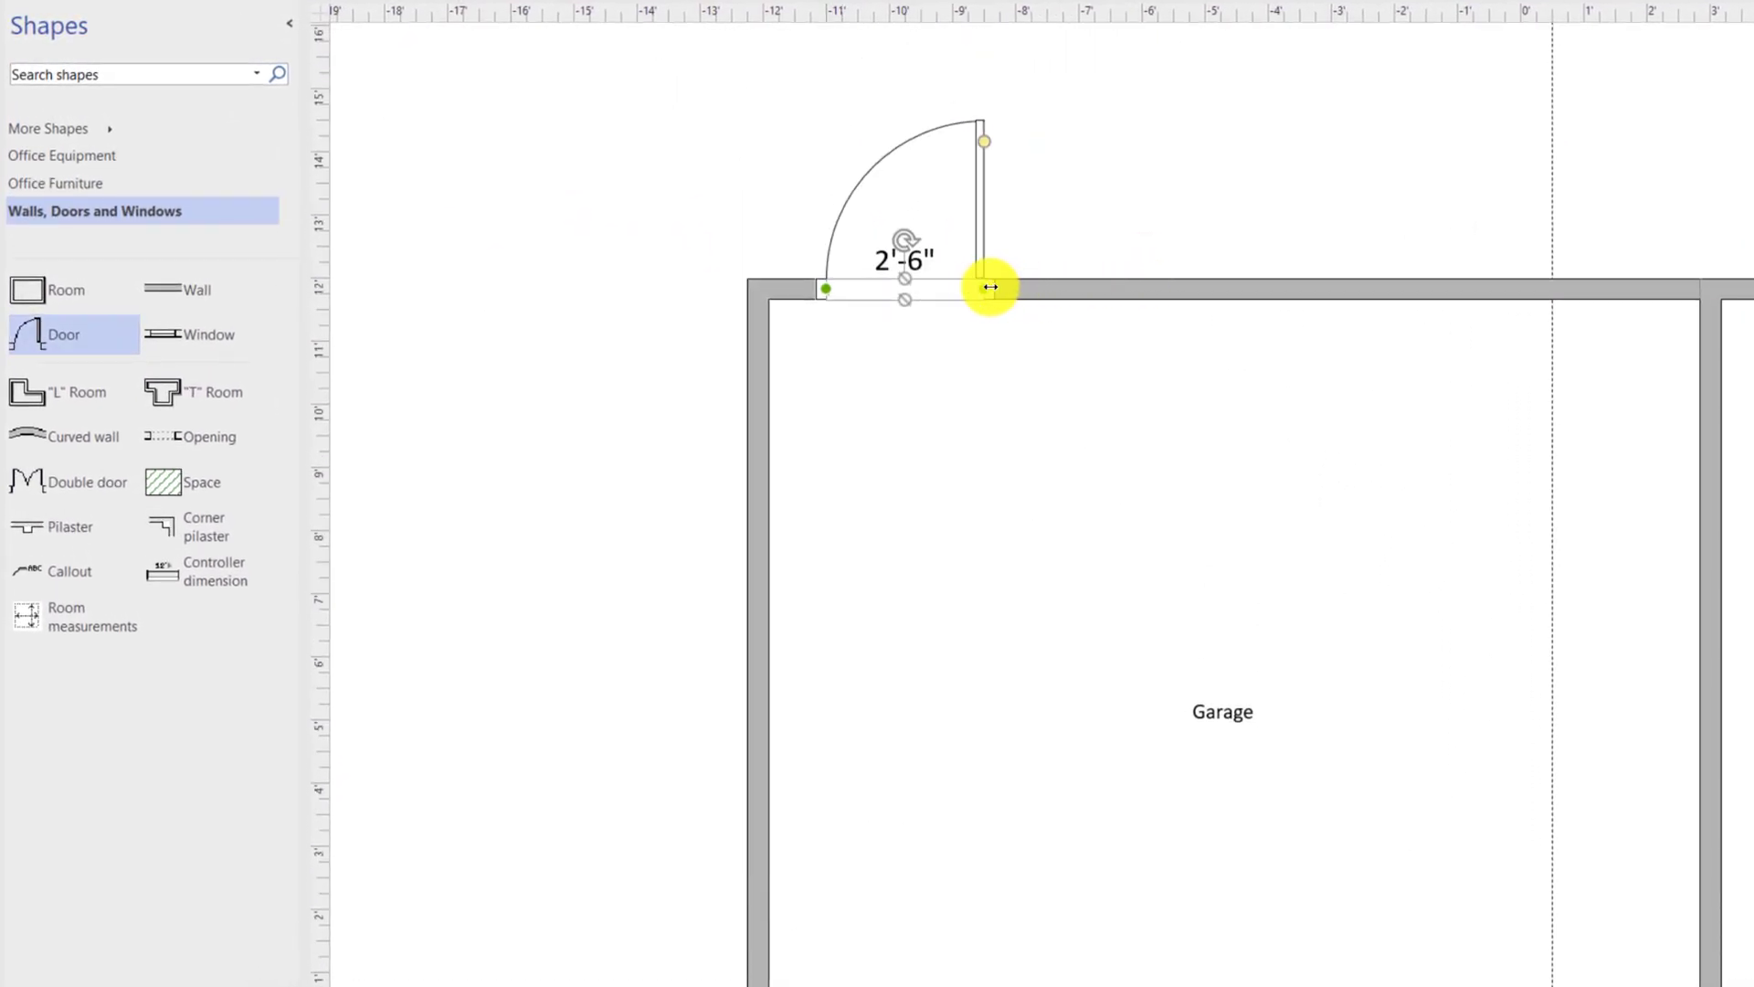
drag(991, 287, 1333, 287)
Step: Add a second, 2'-6" door in the garage's top wall, between the wide door and the family room
drag(49, 340, 1536, 291)
scroll(1366, 446, up, 2)
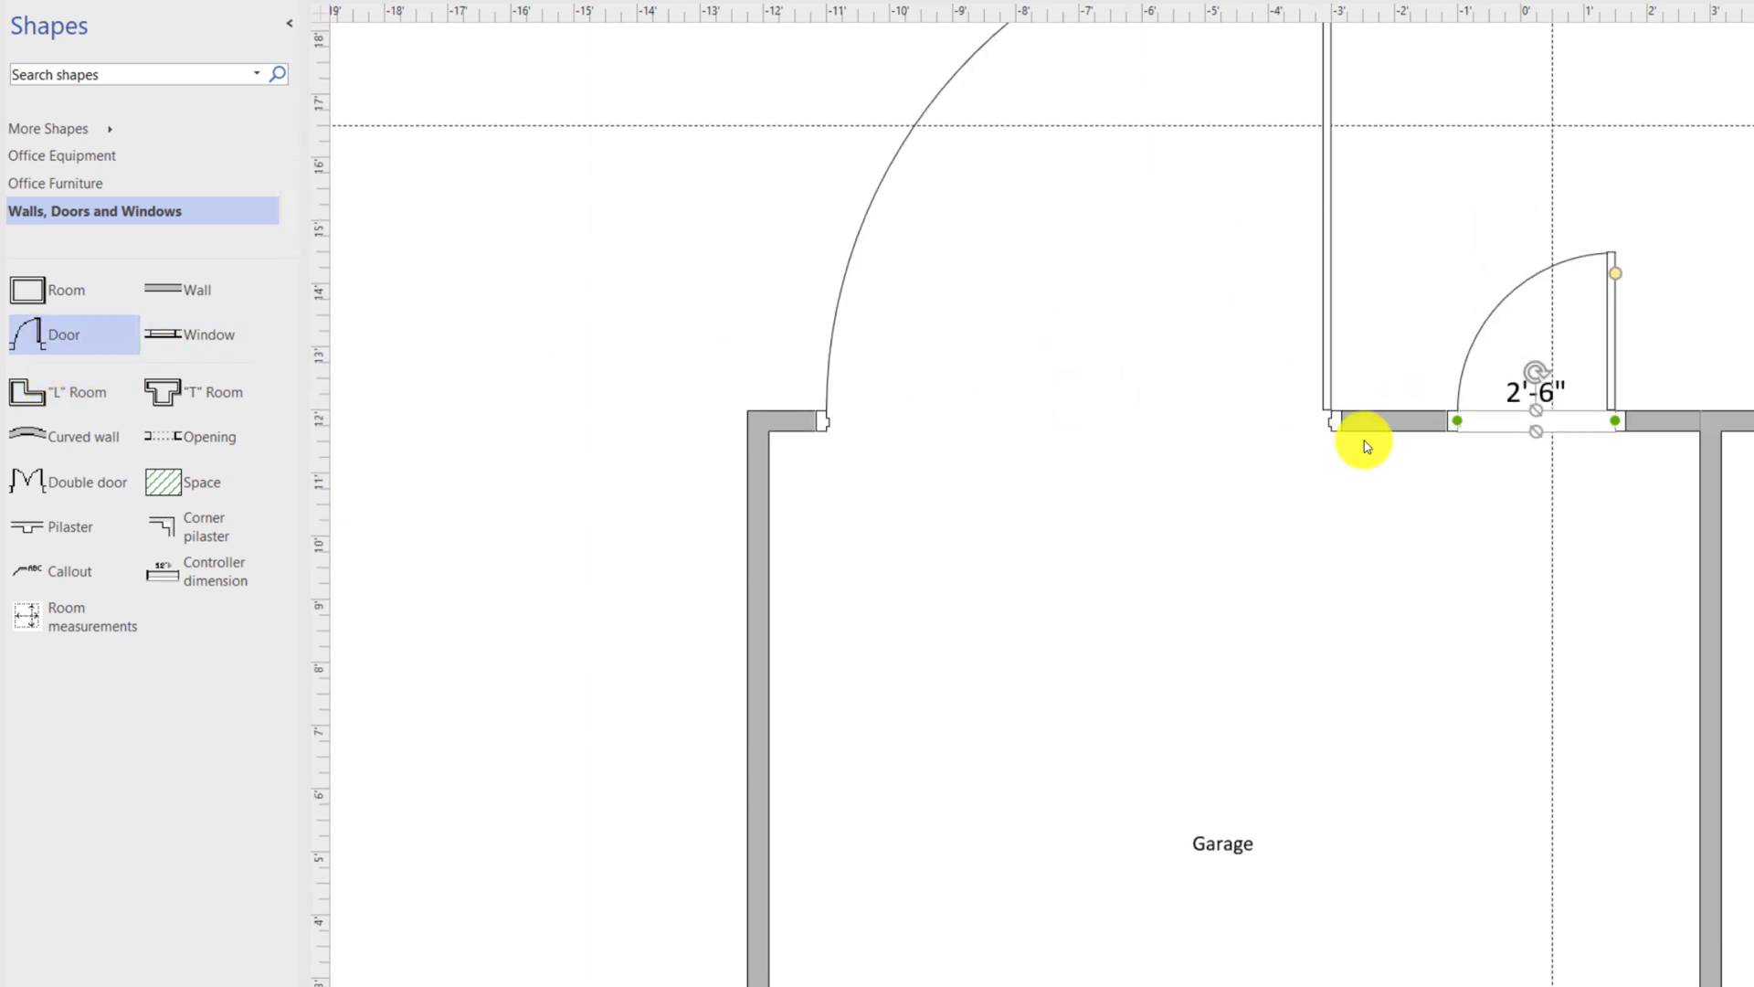
scroll(1367, 446, up, 3)
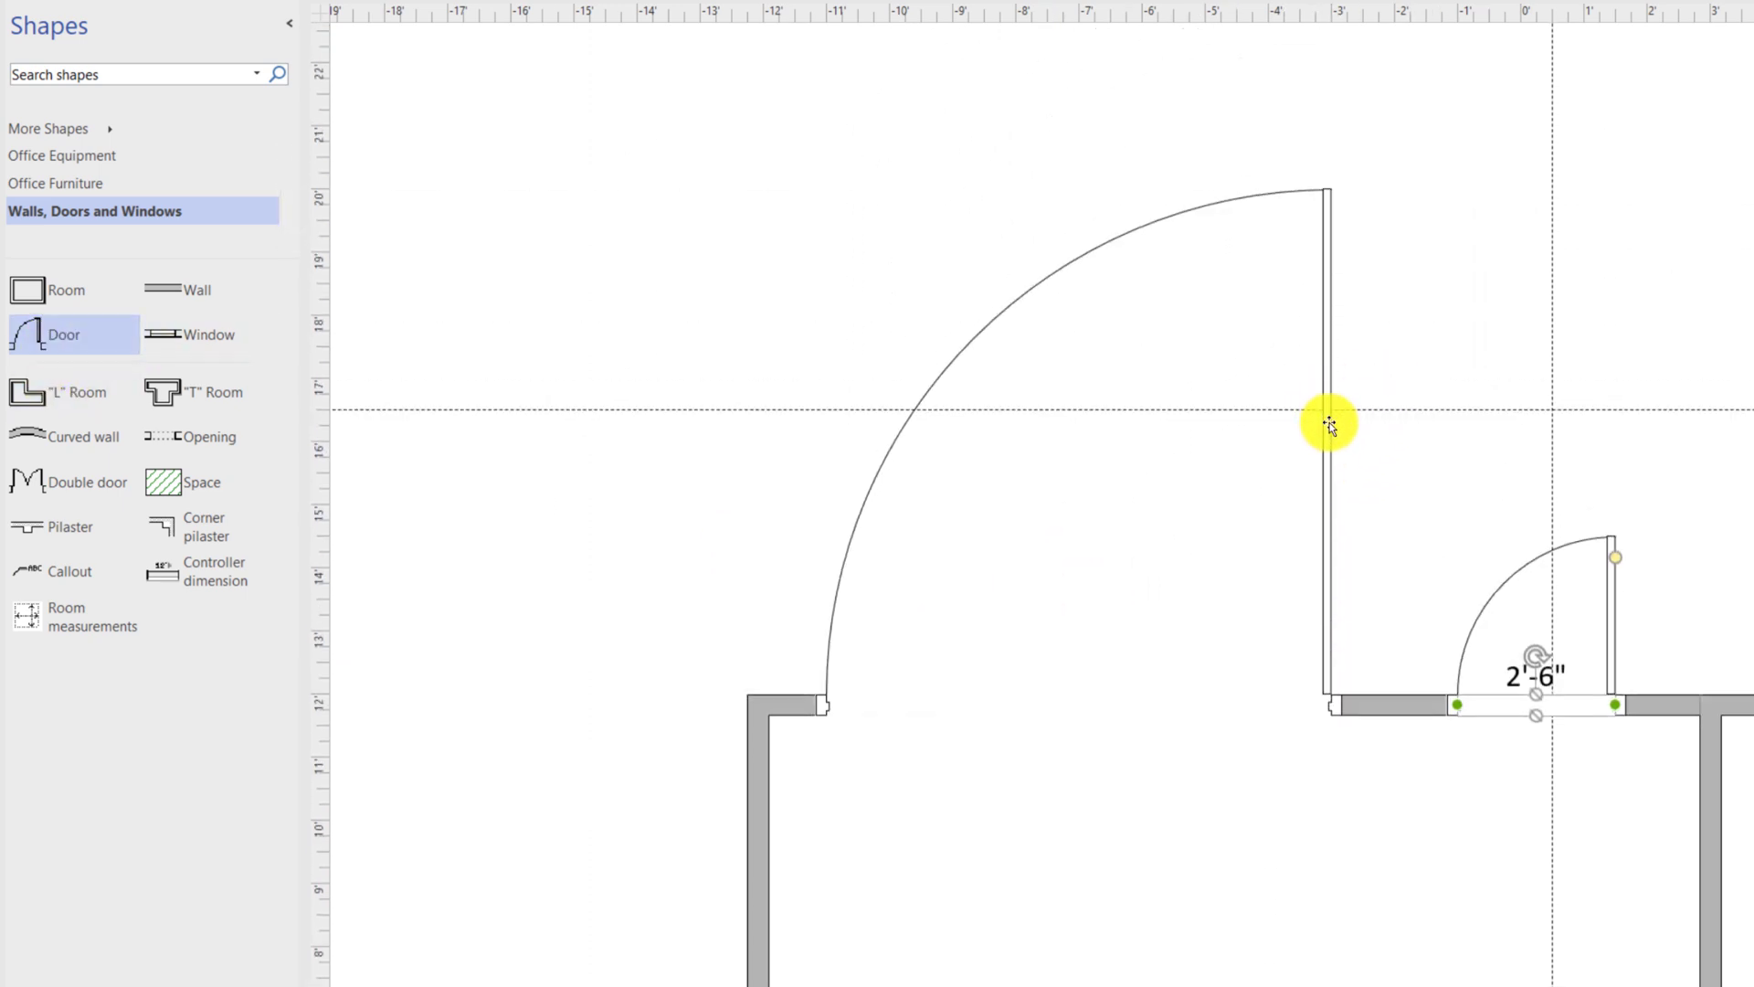
click(1164, 664)
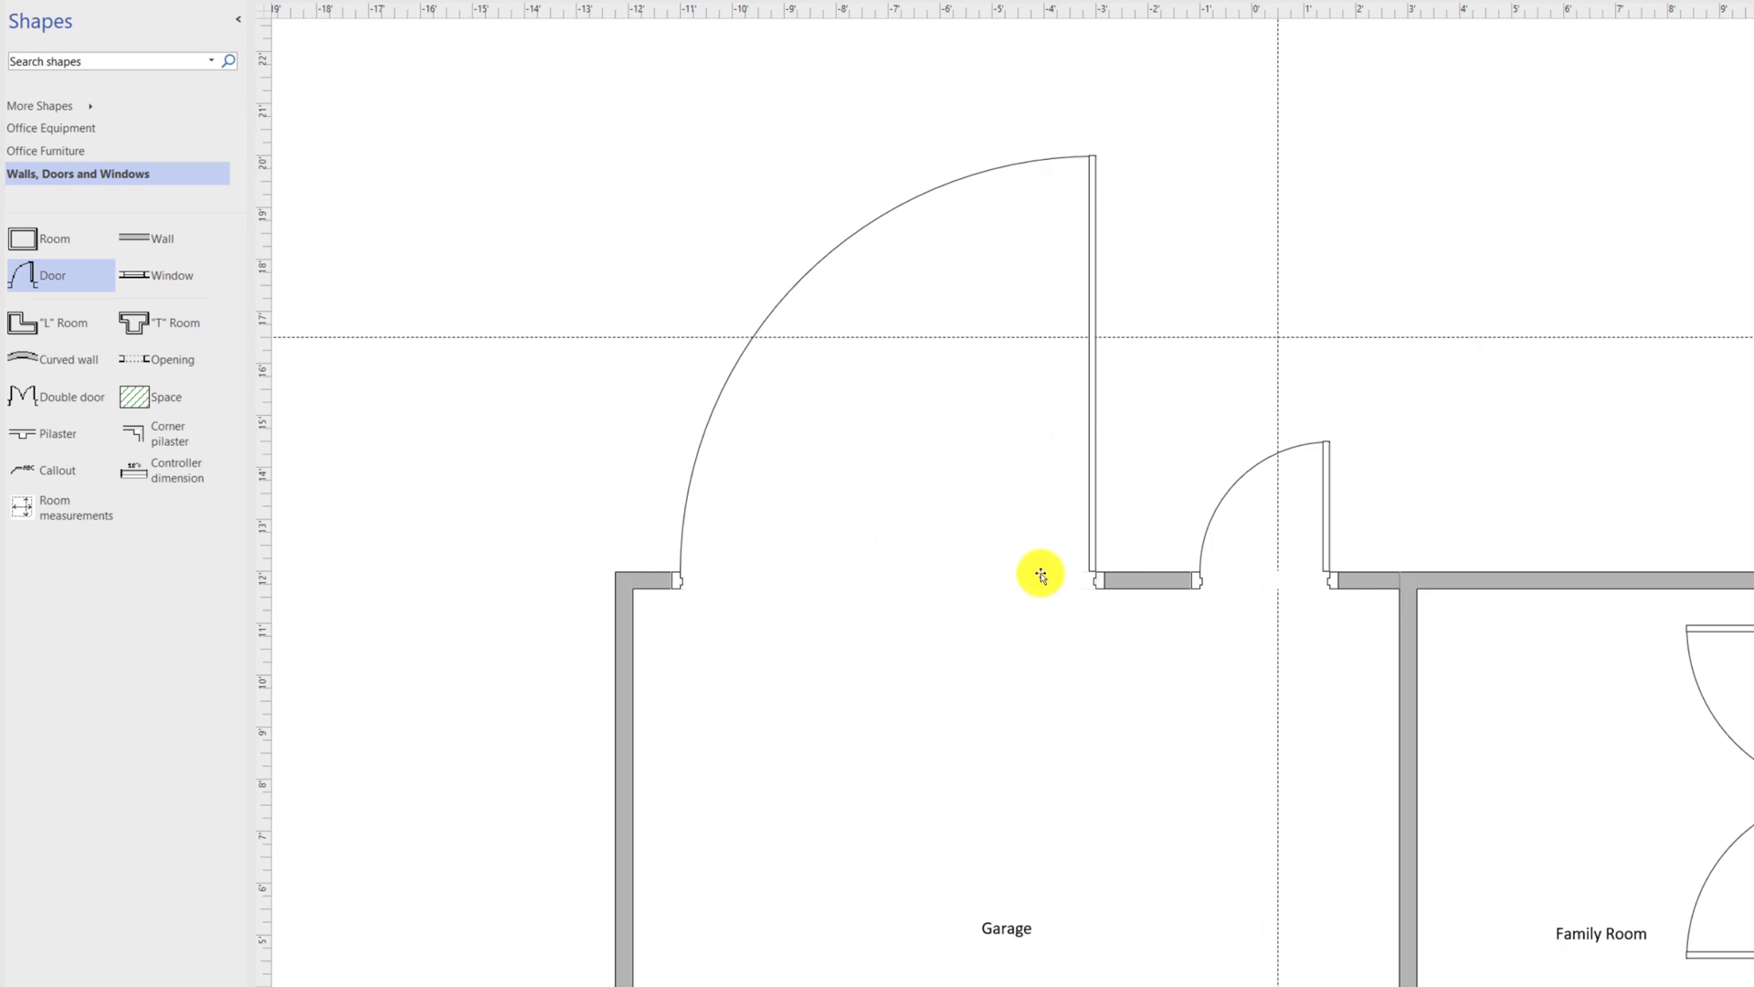
Step: Swing the garage's wide door and its 2'-6" neighbour shut so both leaves lie flush with the top wall
click(1097, 533)
drag(1092, 173, 706, 573)
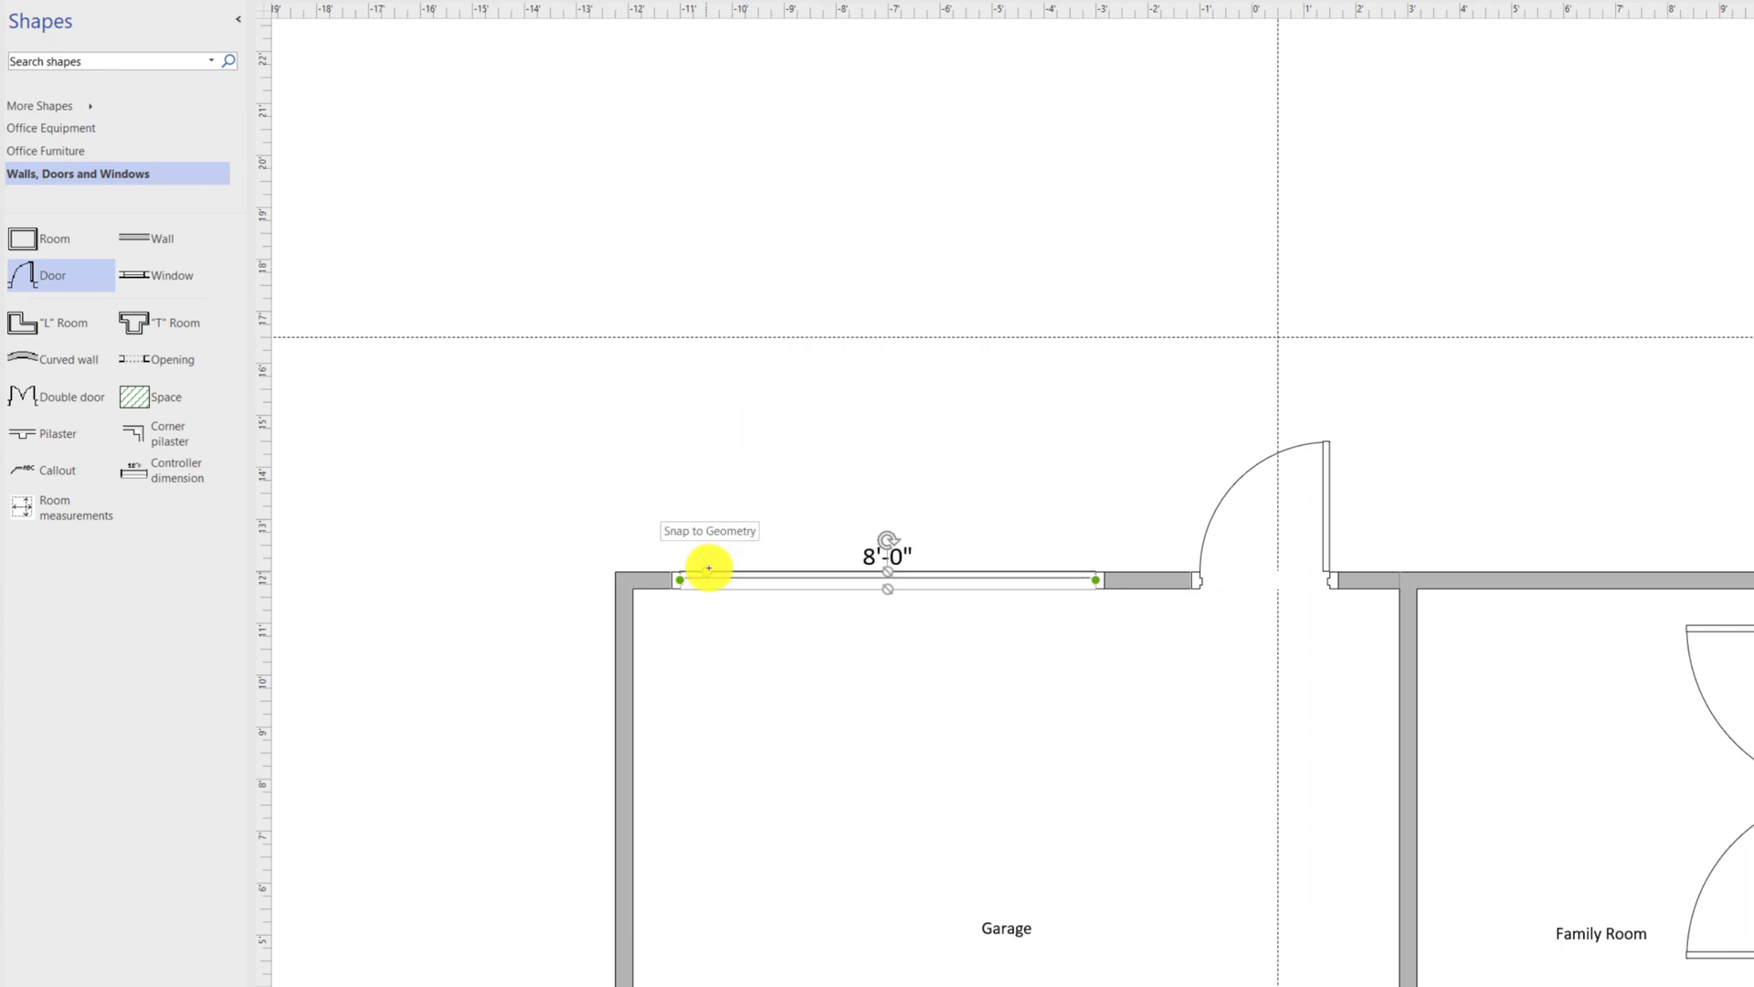
click(1330, 500)
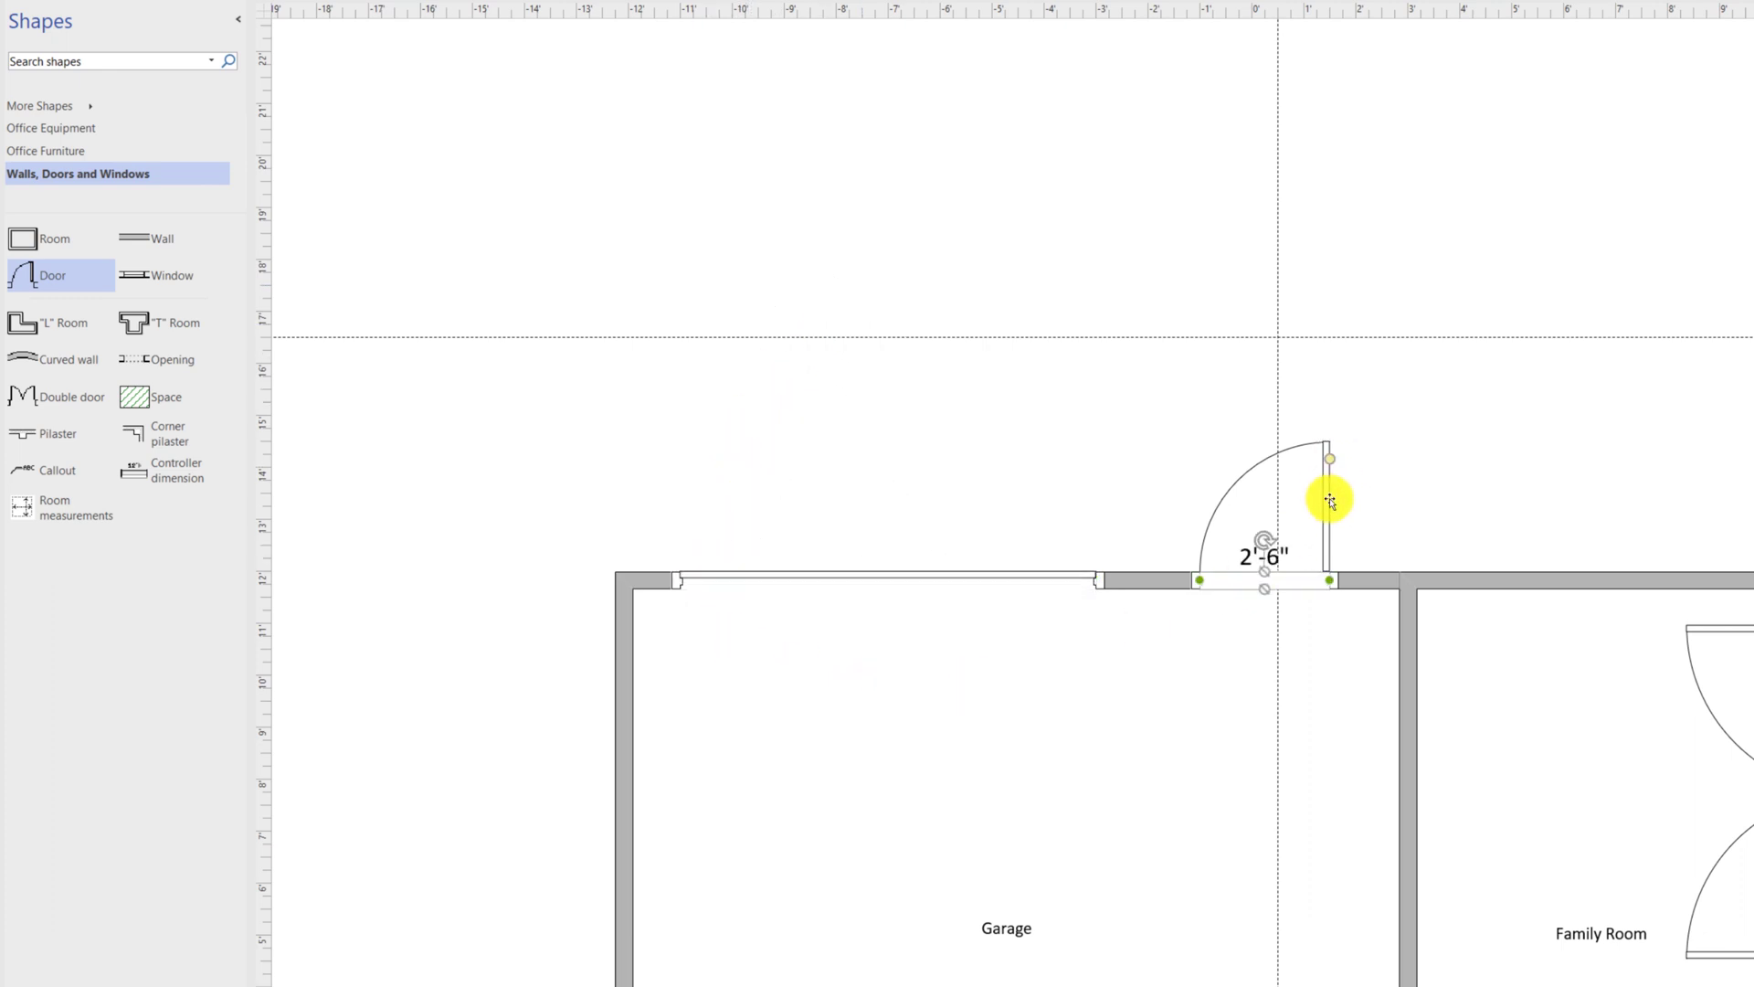
drag(1329, 460, 1206, 572)
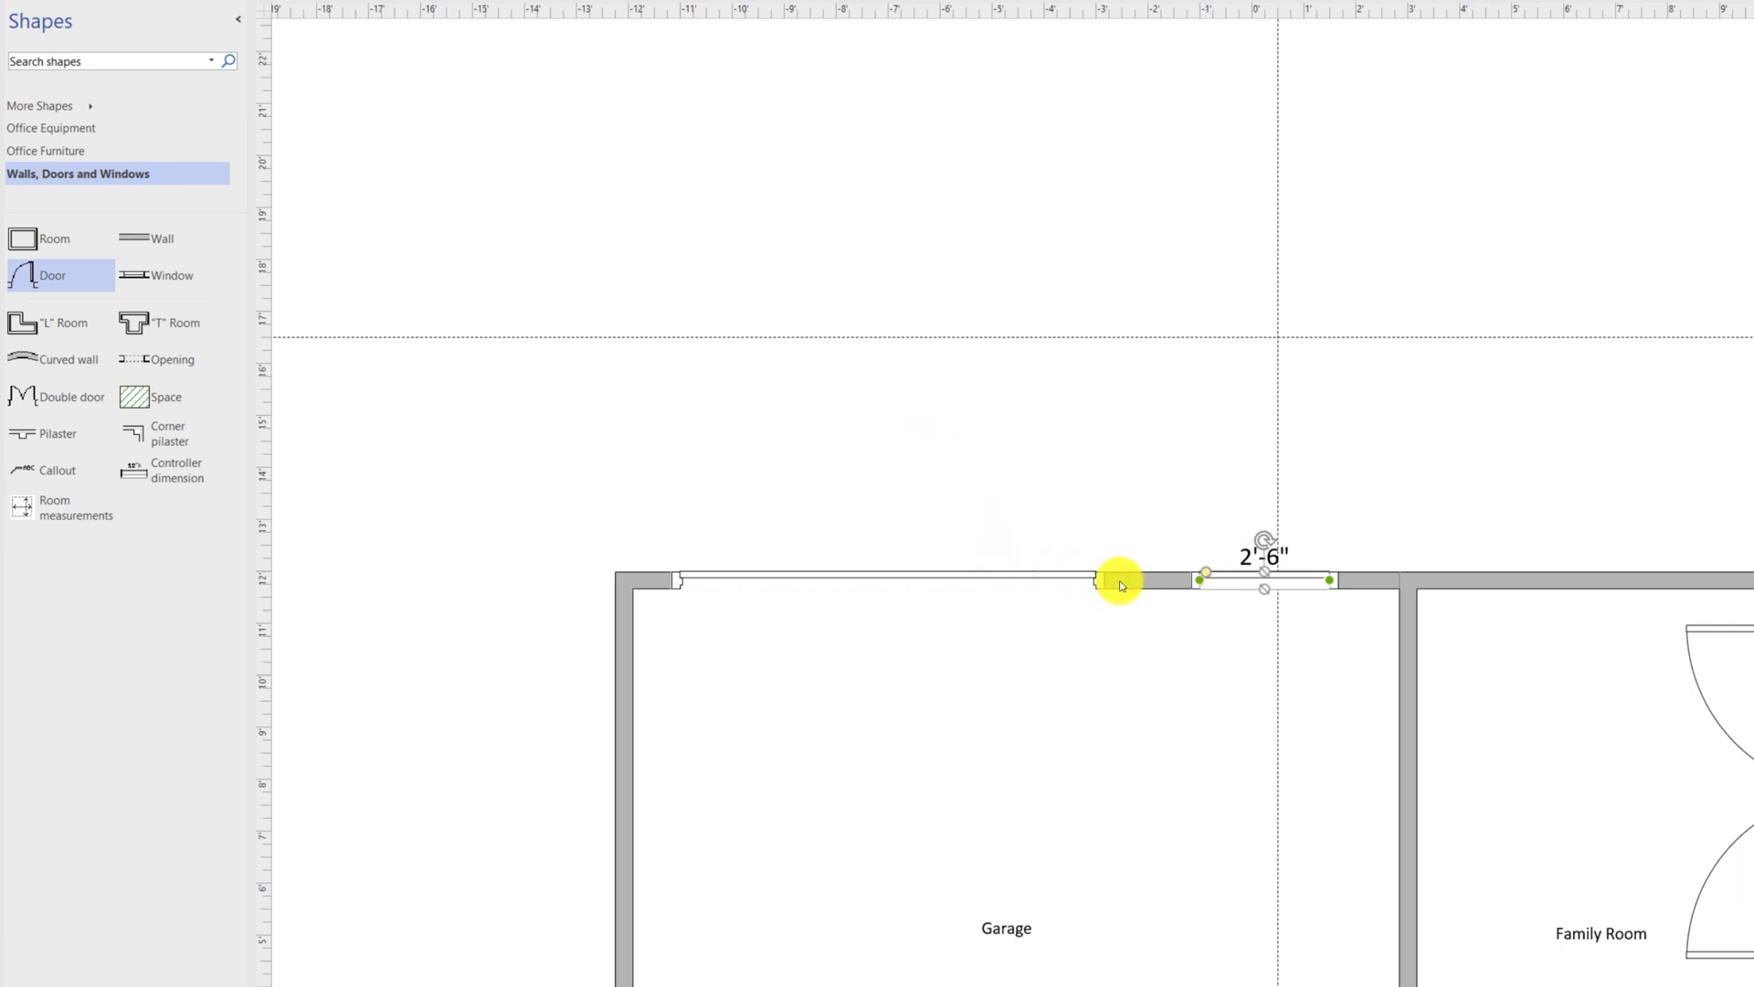
Step: Narrow the wide garage door to 6'-7 3/8" and widen the smaller door beside it toward the left
click(1057, 583)
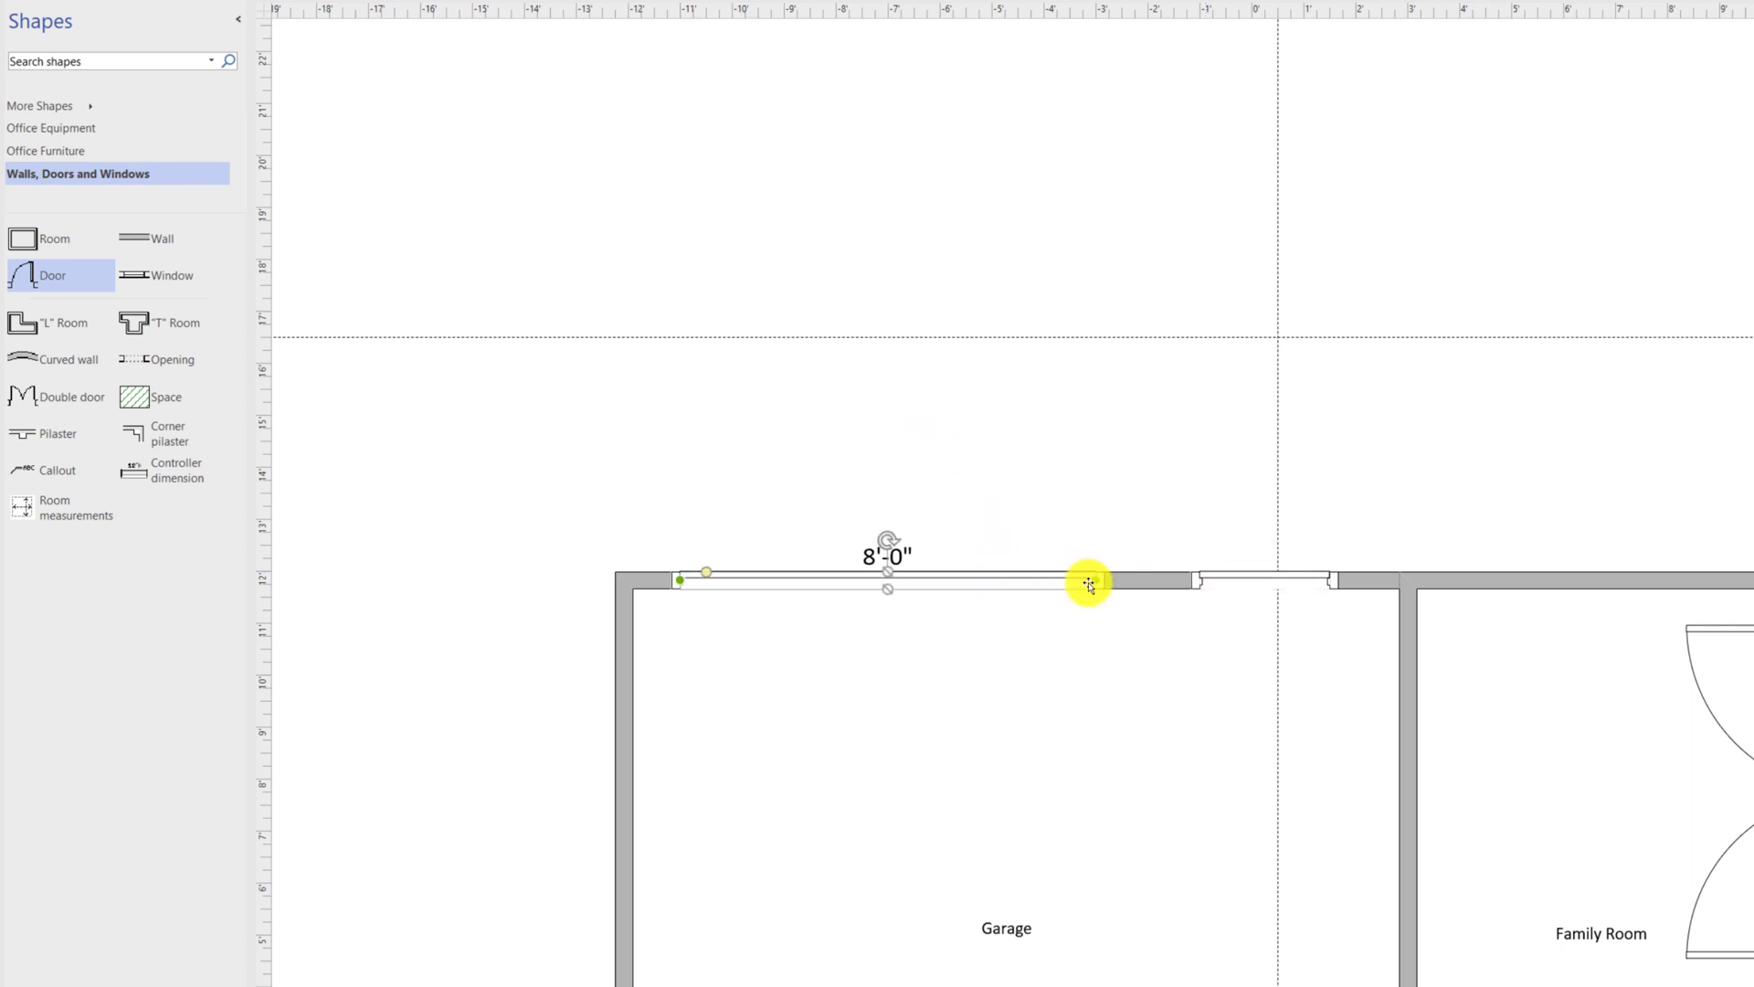
drag(1092, 581, 1024, 579)
click(1156, 580)
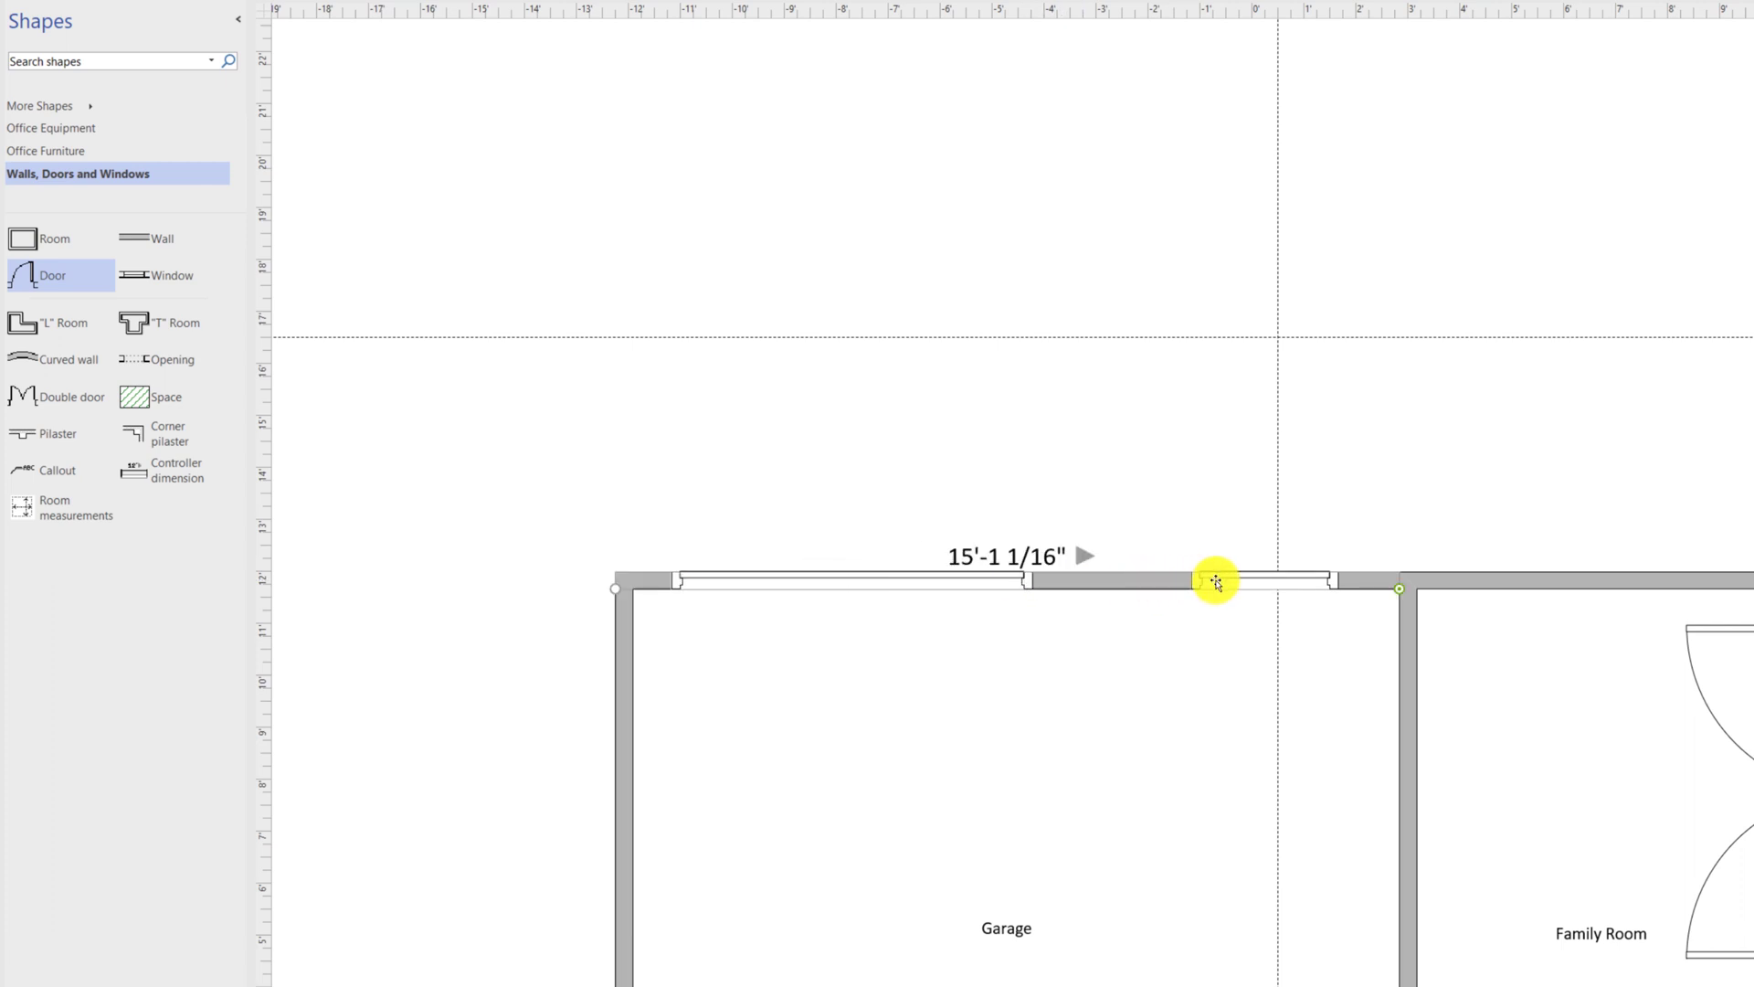
click(1215, 582)
drag(1194, 580, 1139, 580)
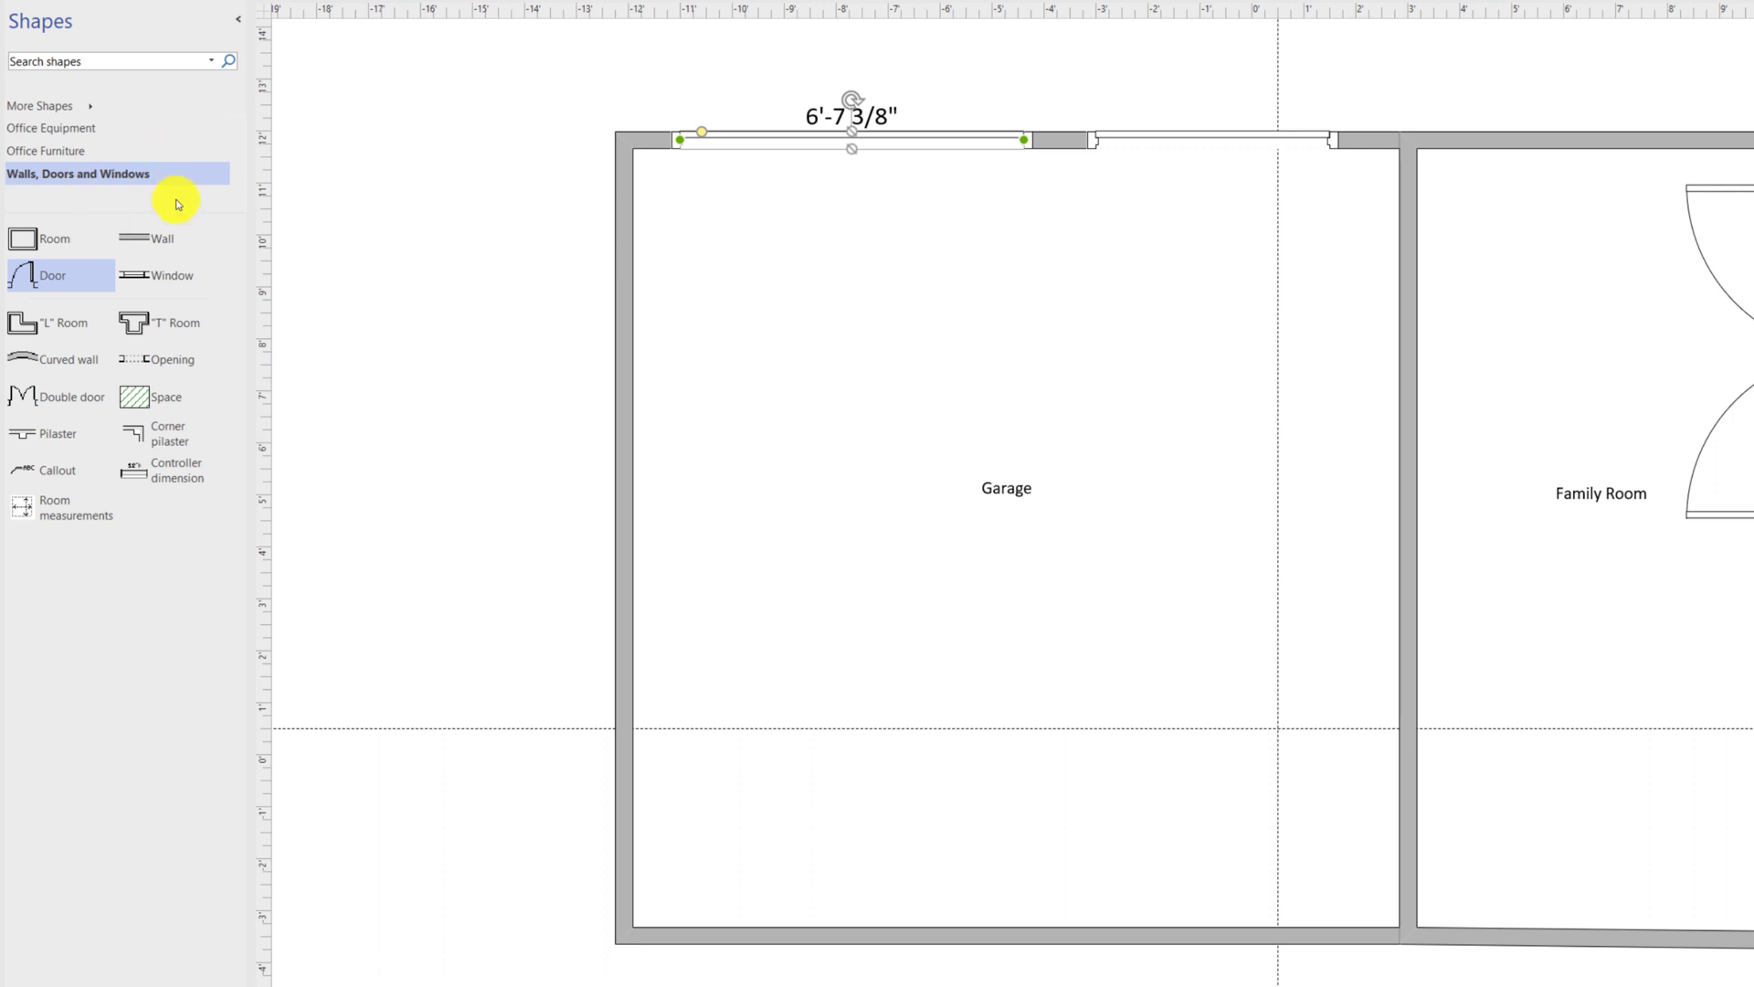
Step: Add a horizontal wall across the lower part of the garage, stretched from the left wall to the family room wall at 15'-1 1/16"
drag(137, 238, 800, 695)
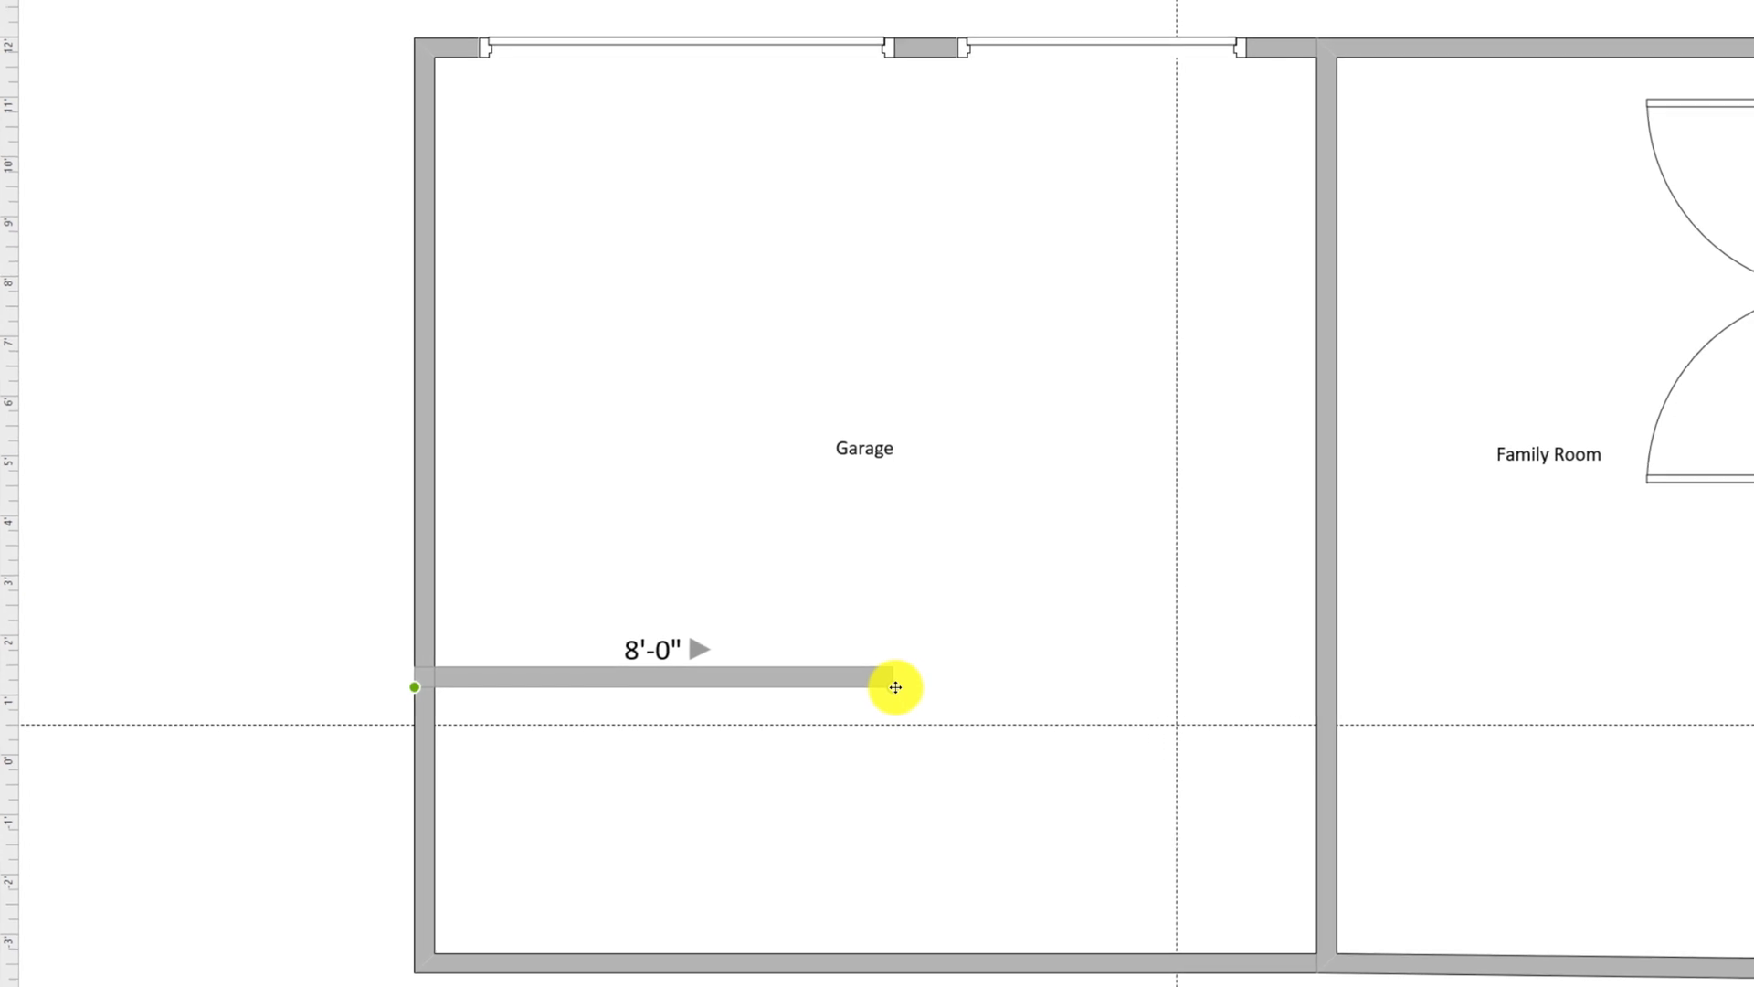
drag(916, 688, 1304, 686)
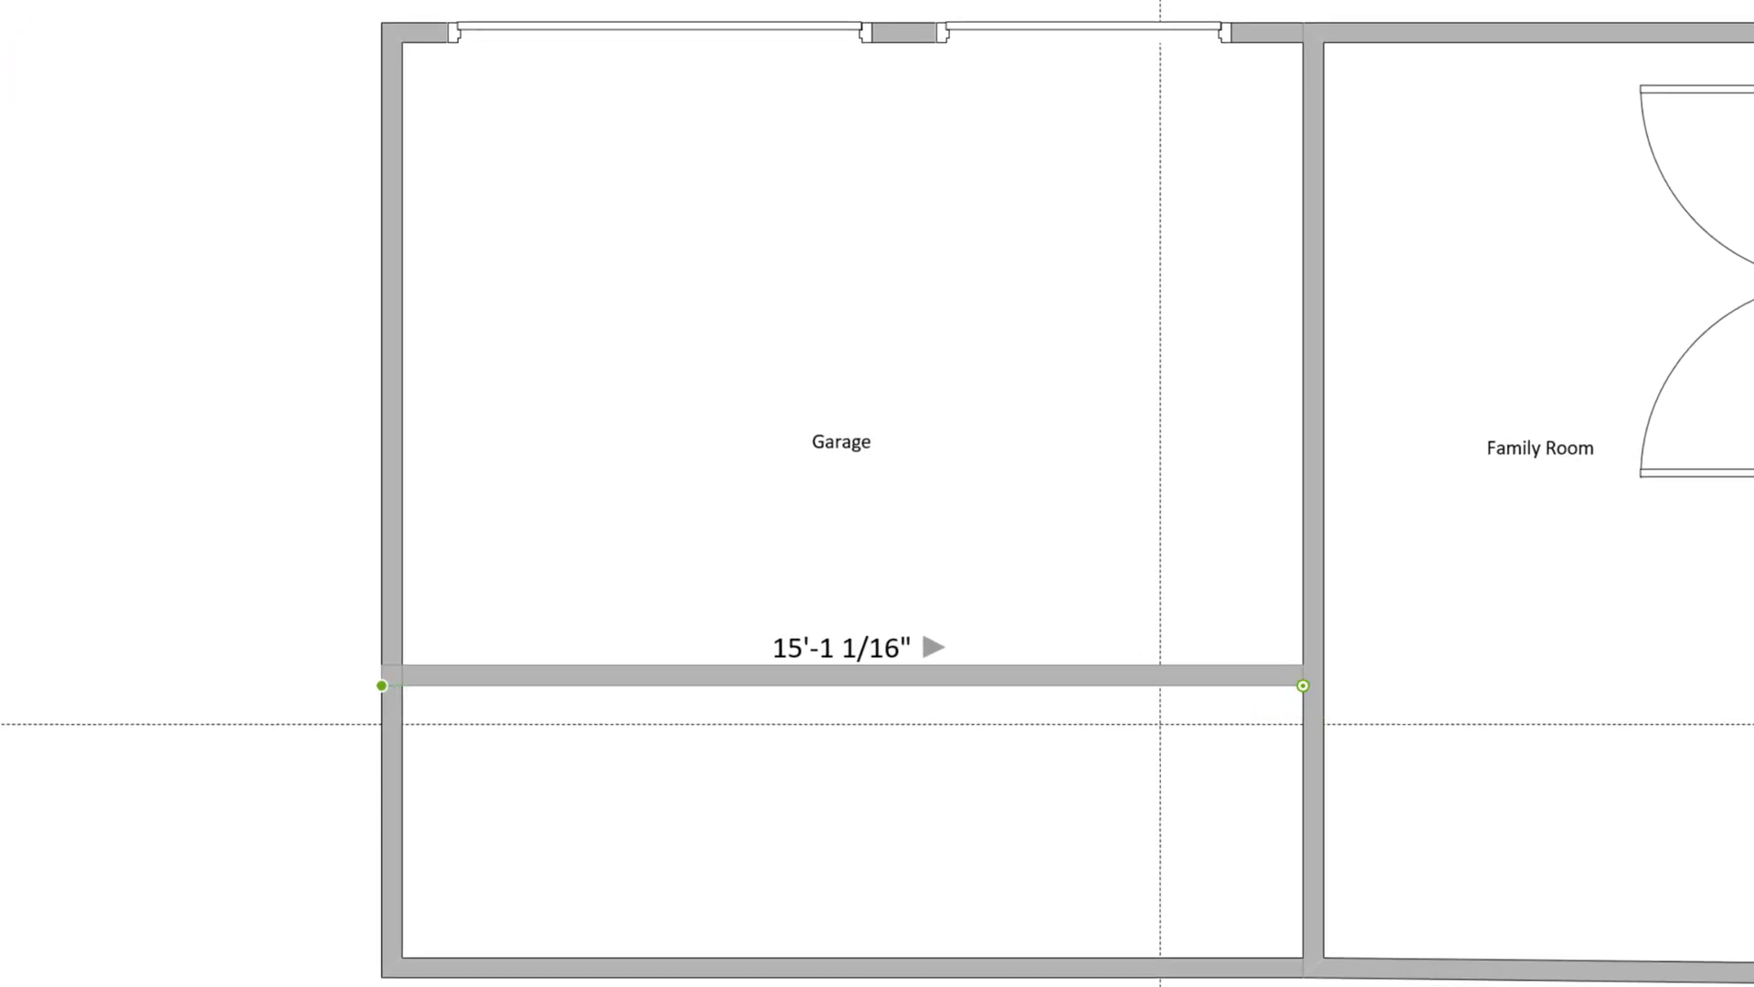
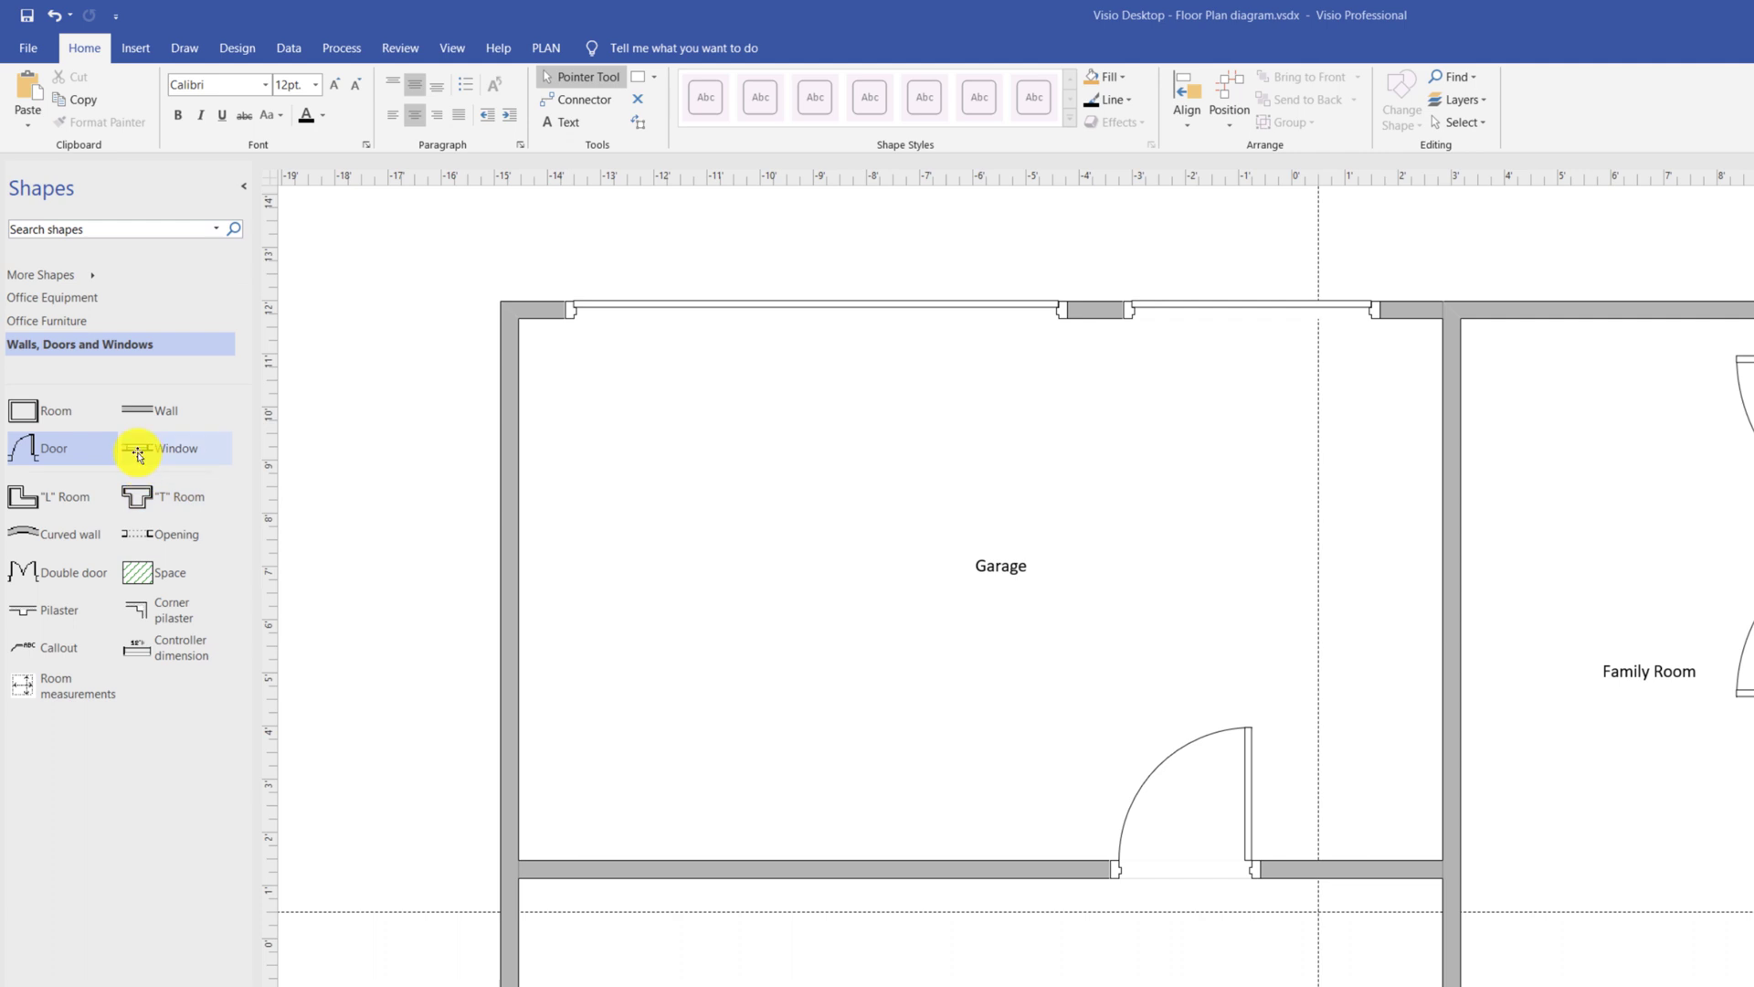
Step: Add a 2'-6" window in the garage's left wall and a 2'-6" door below it
drag(138, 455, 501, 552)
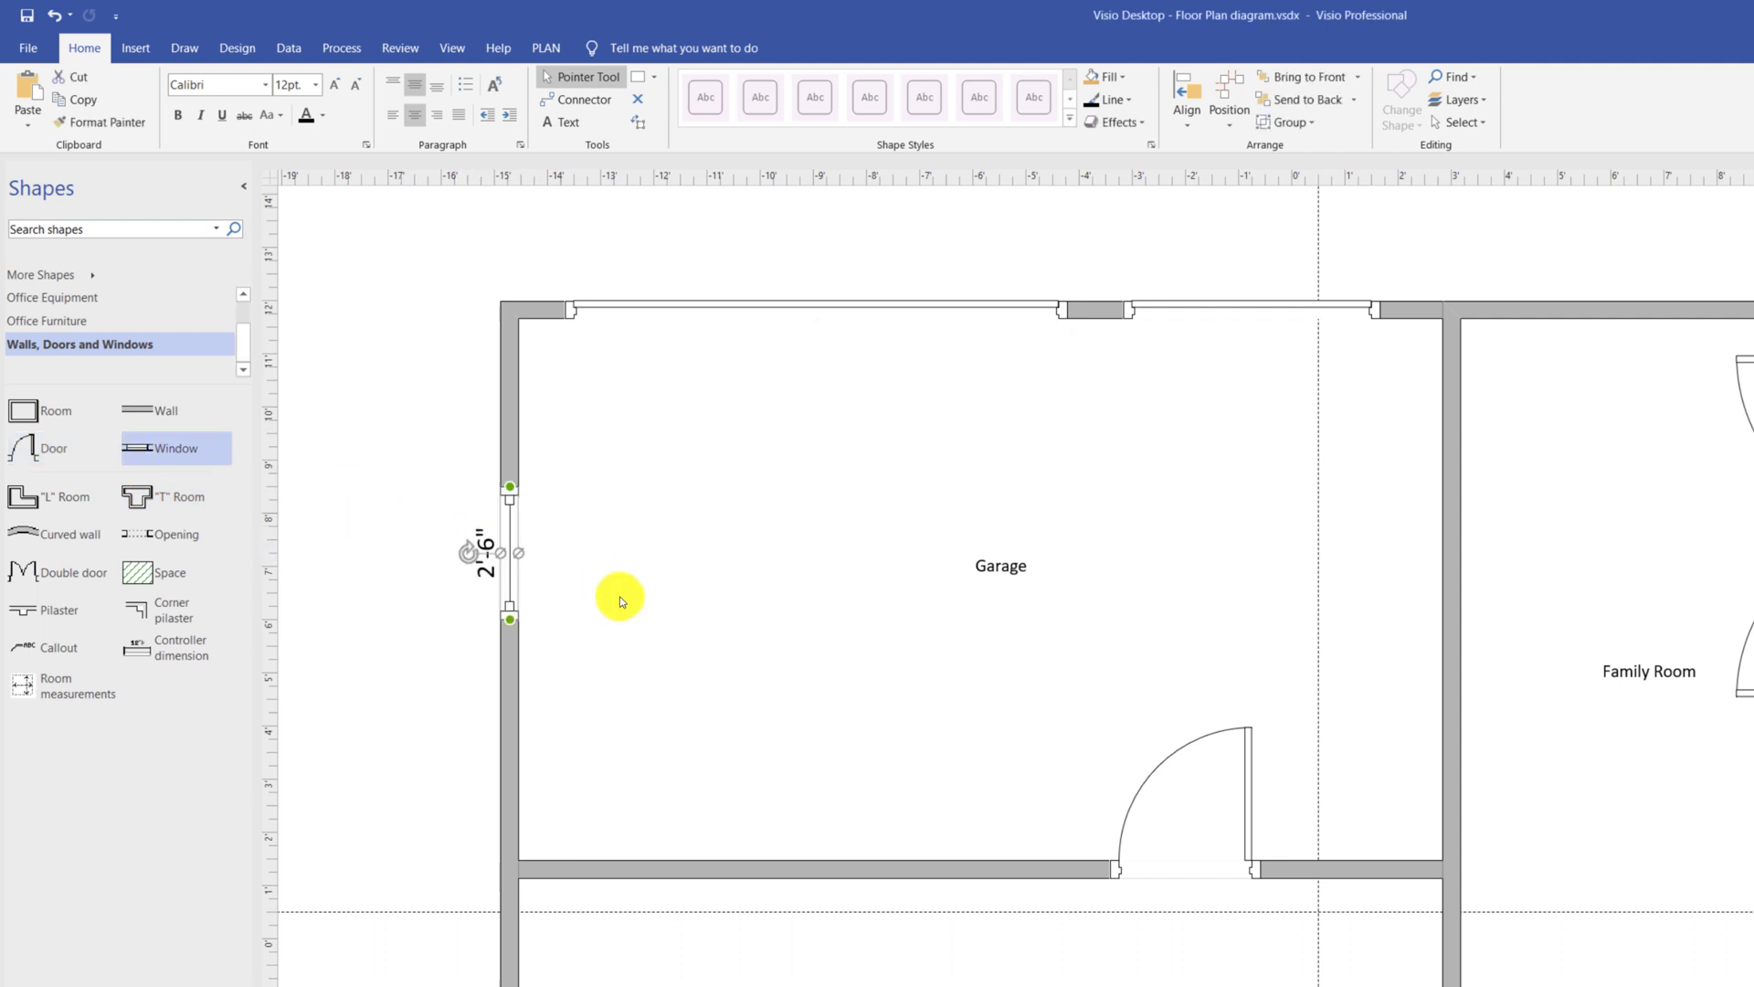
scroll(596, 607, right, 2)
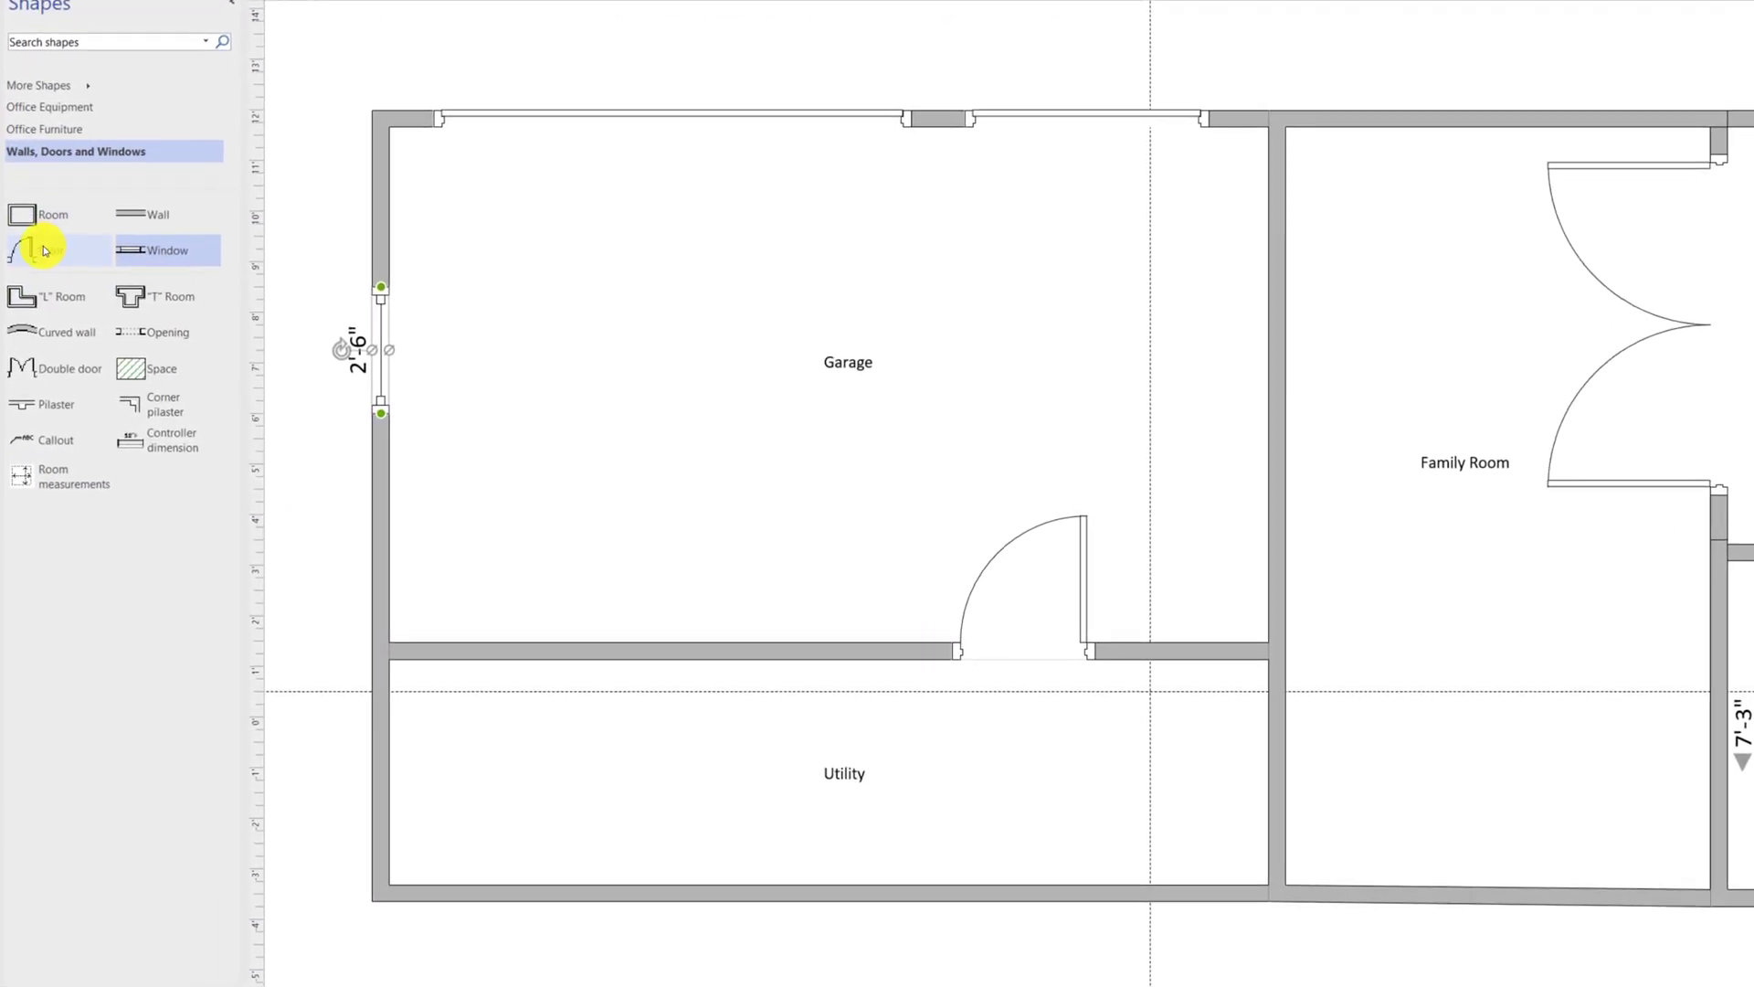
drag(47, 246, 390, 552)
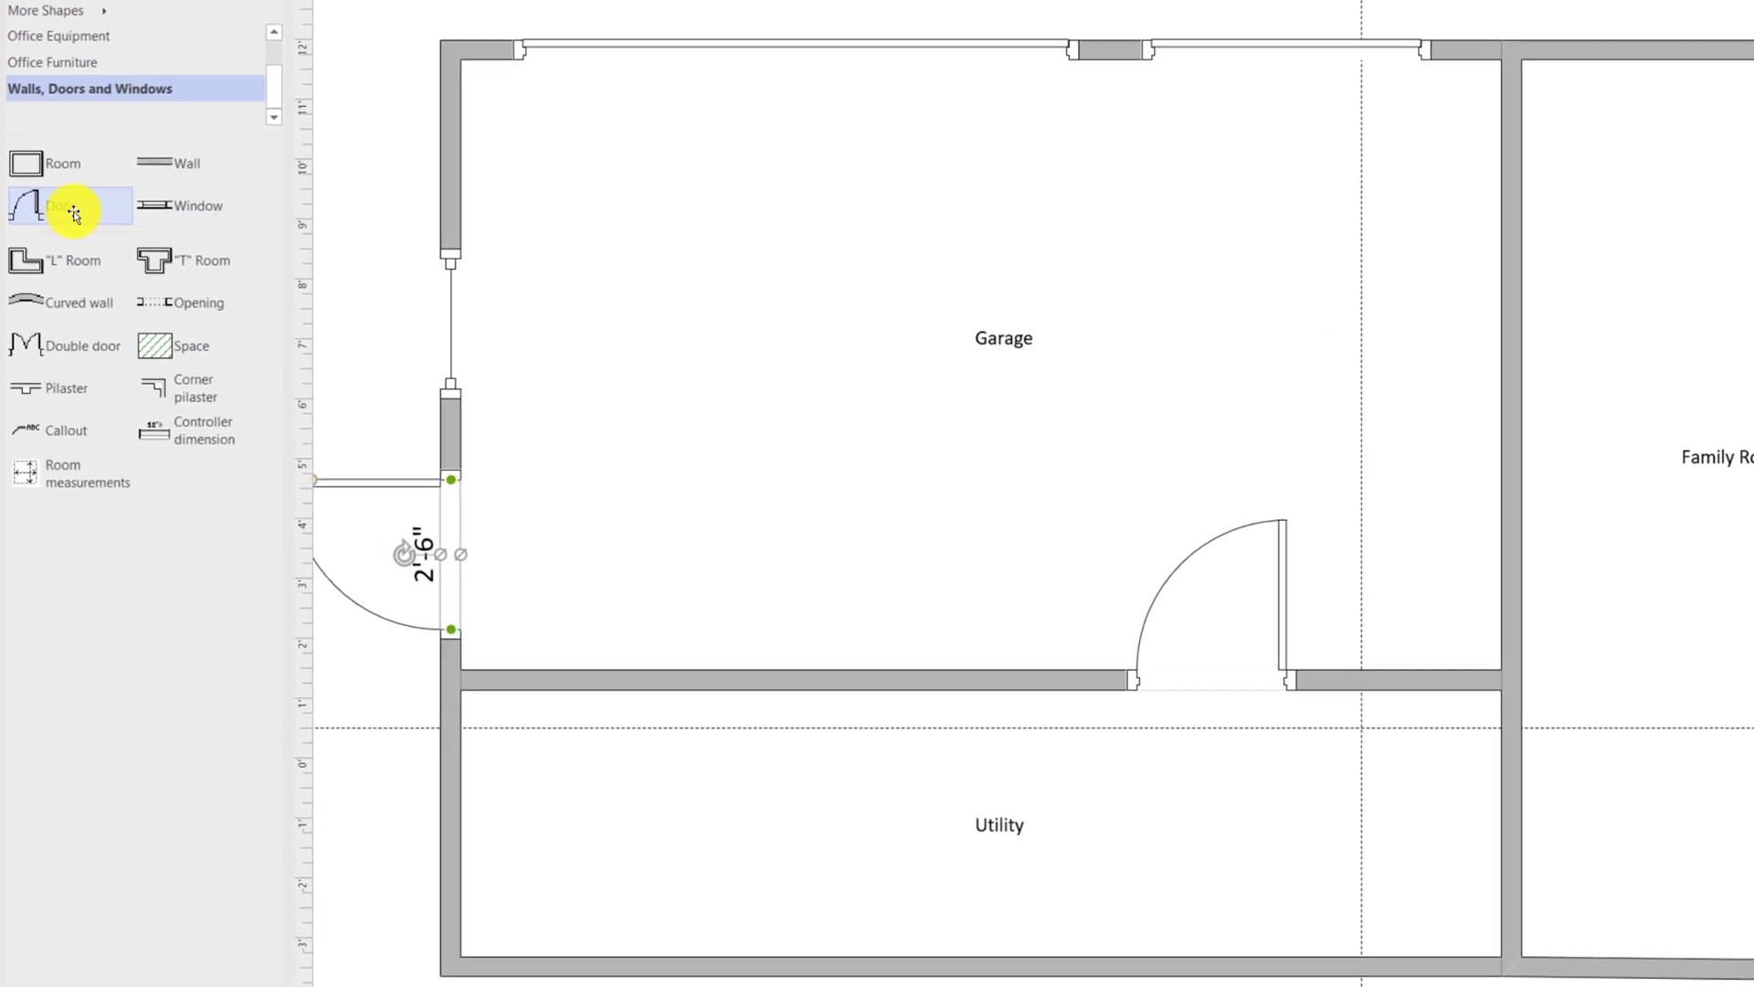
Step: Place a 2'-6" door between garage and family room, then cut and paste it into the wall between mud room and family room
drag(73, 212, 1453, 400)
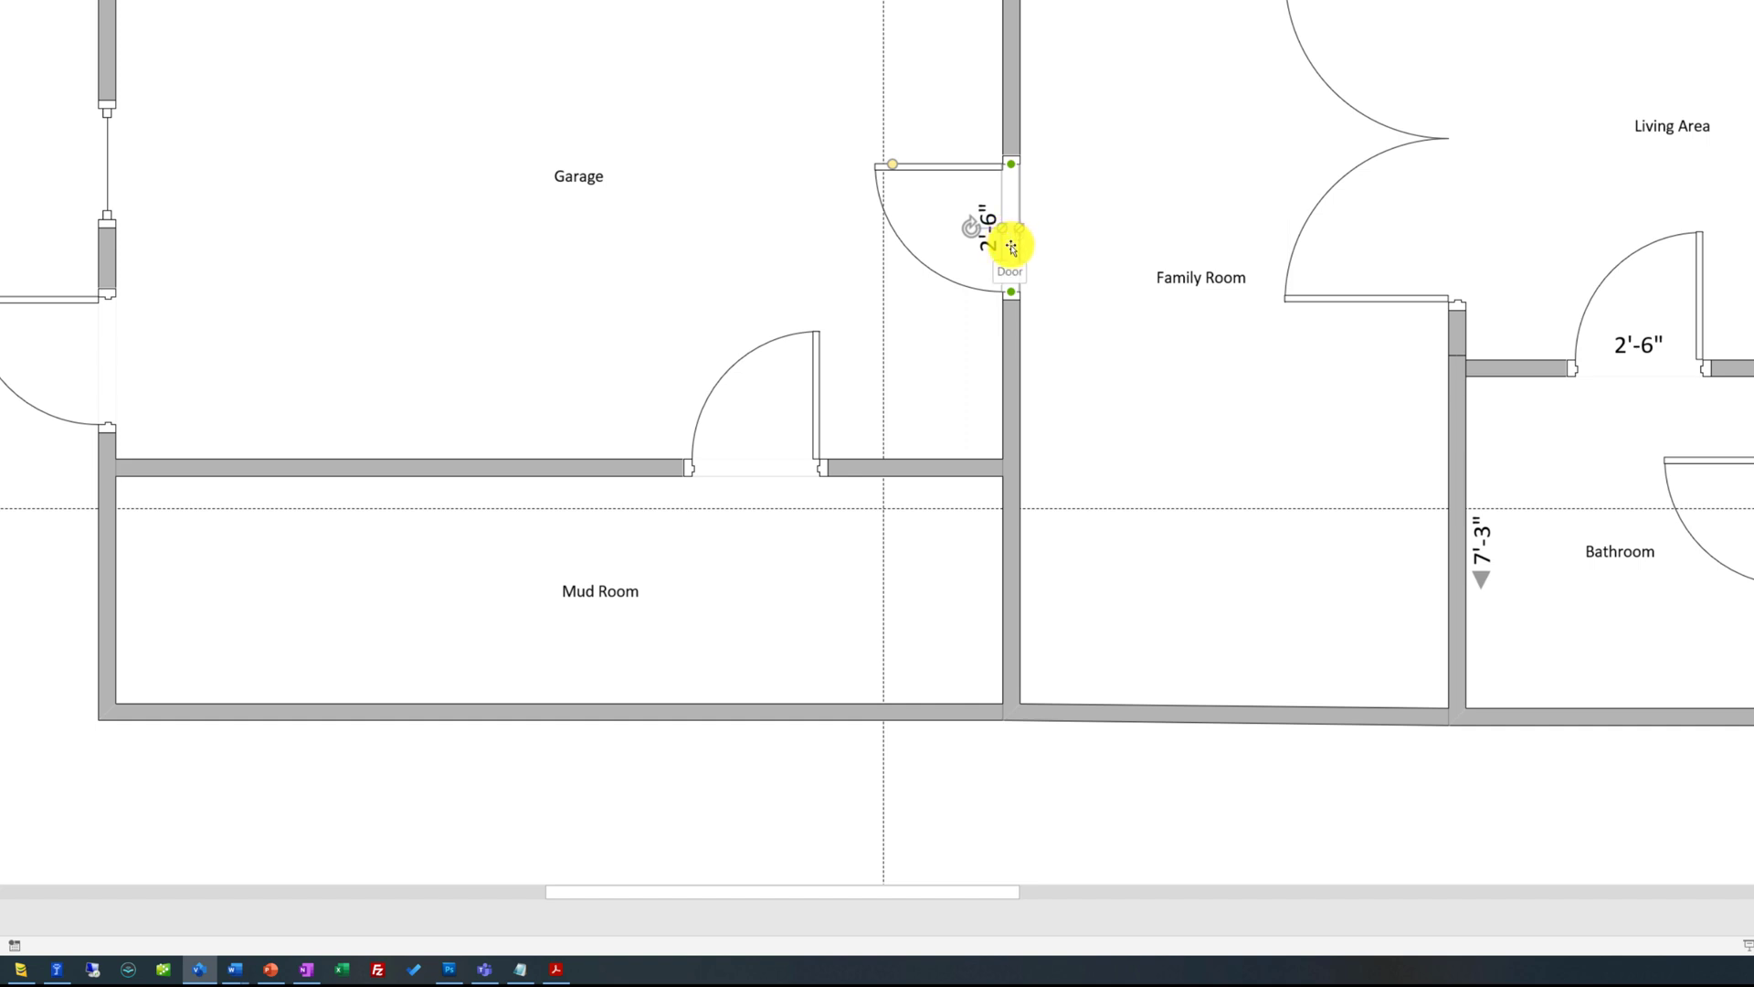
right_click(1012, 247)
click(1155, 332)
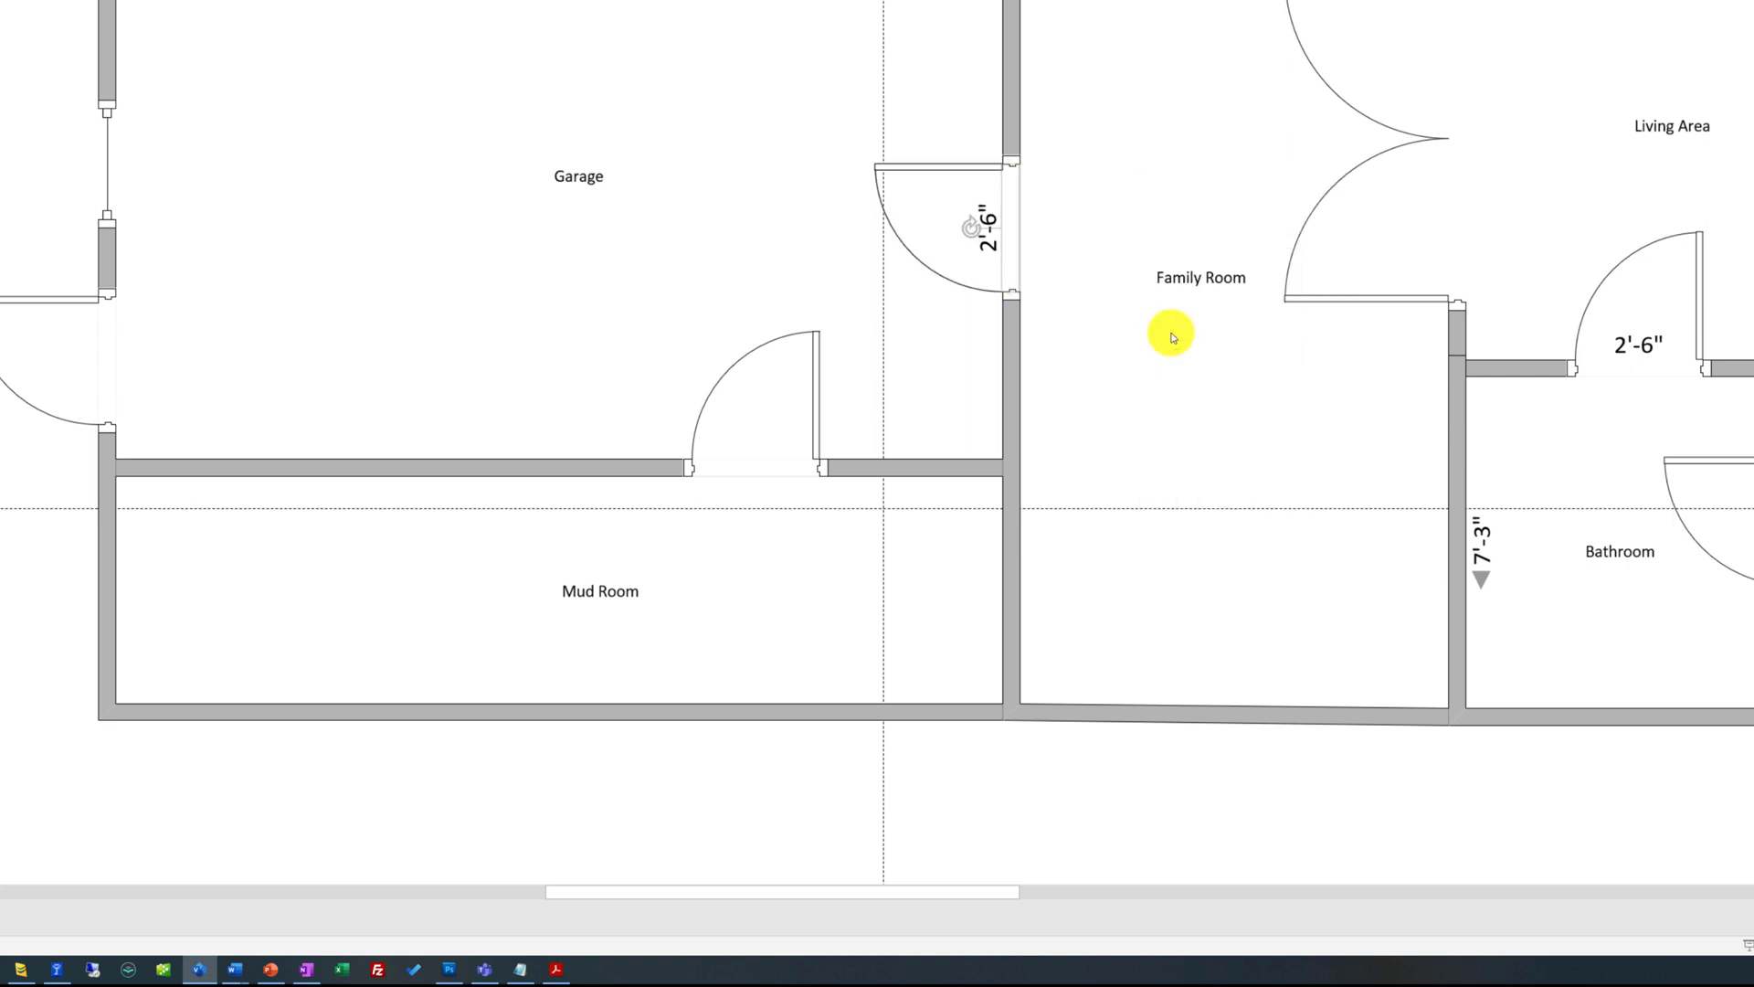
right_click(1042, 572)
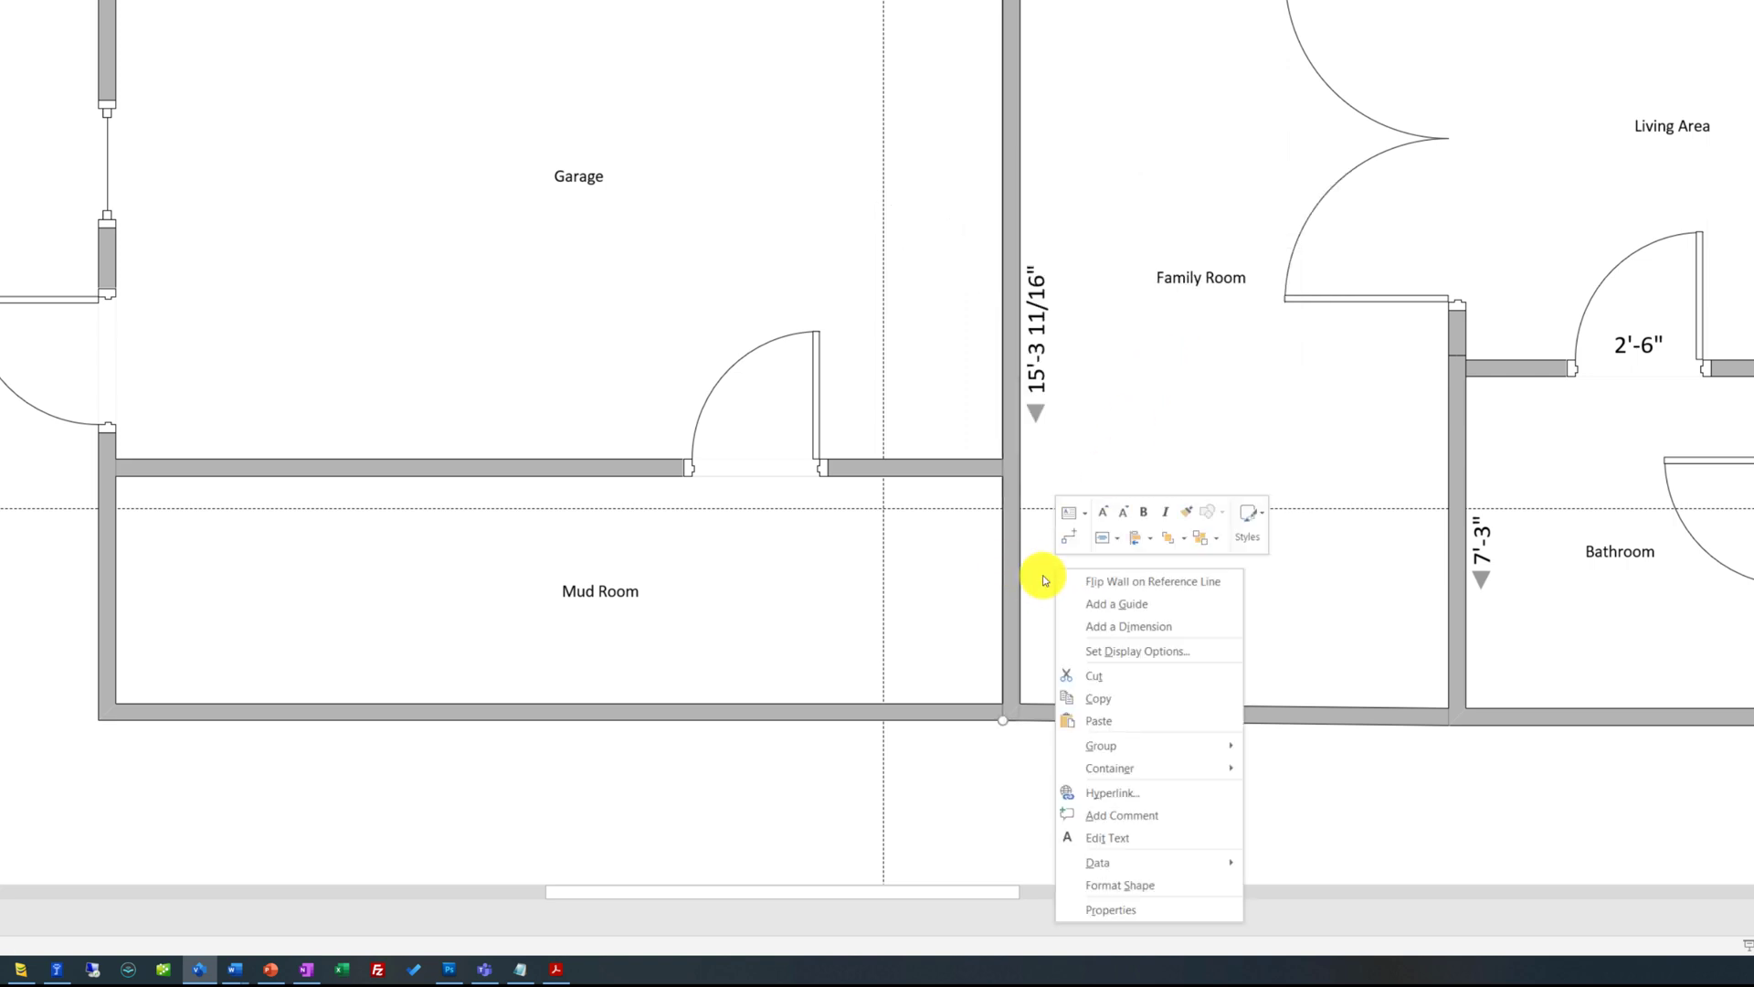
click(1128, 698)
drag(1017, 605, 1016, 632)
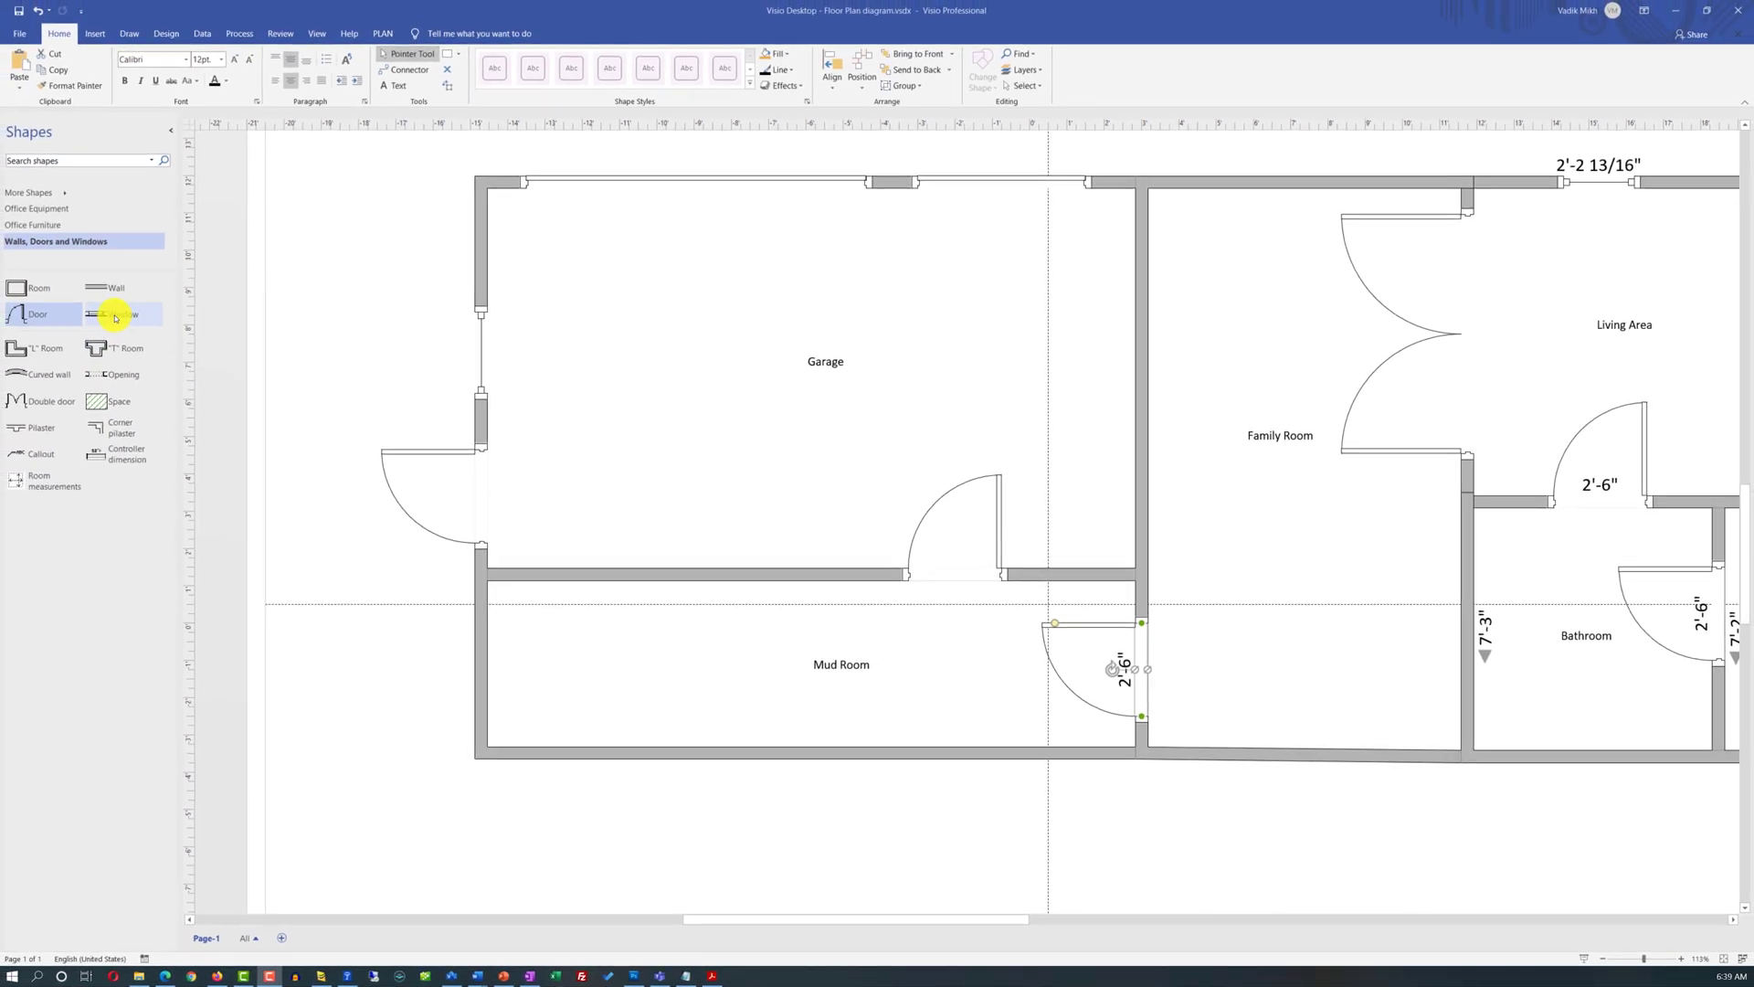
Step: Add 2'-6" windows in the mud room's bottom wall and in the family room's top and bottom walls
drag(114, 317, 731, 753)
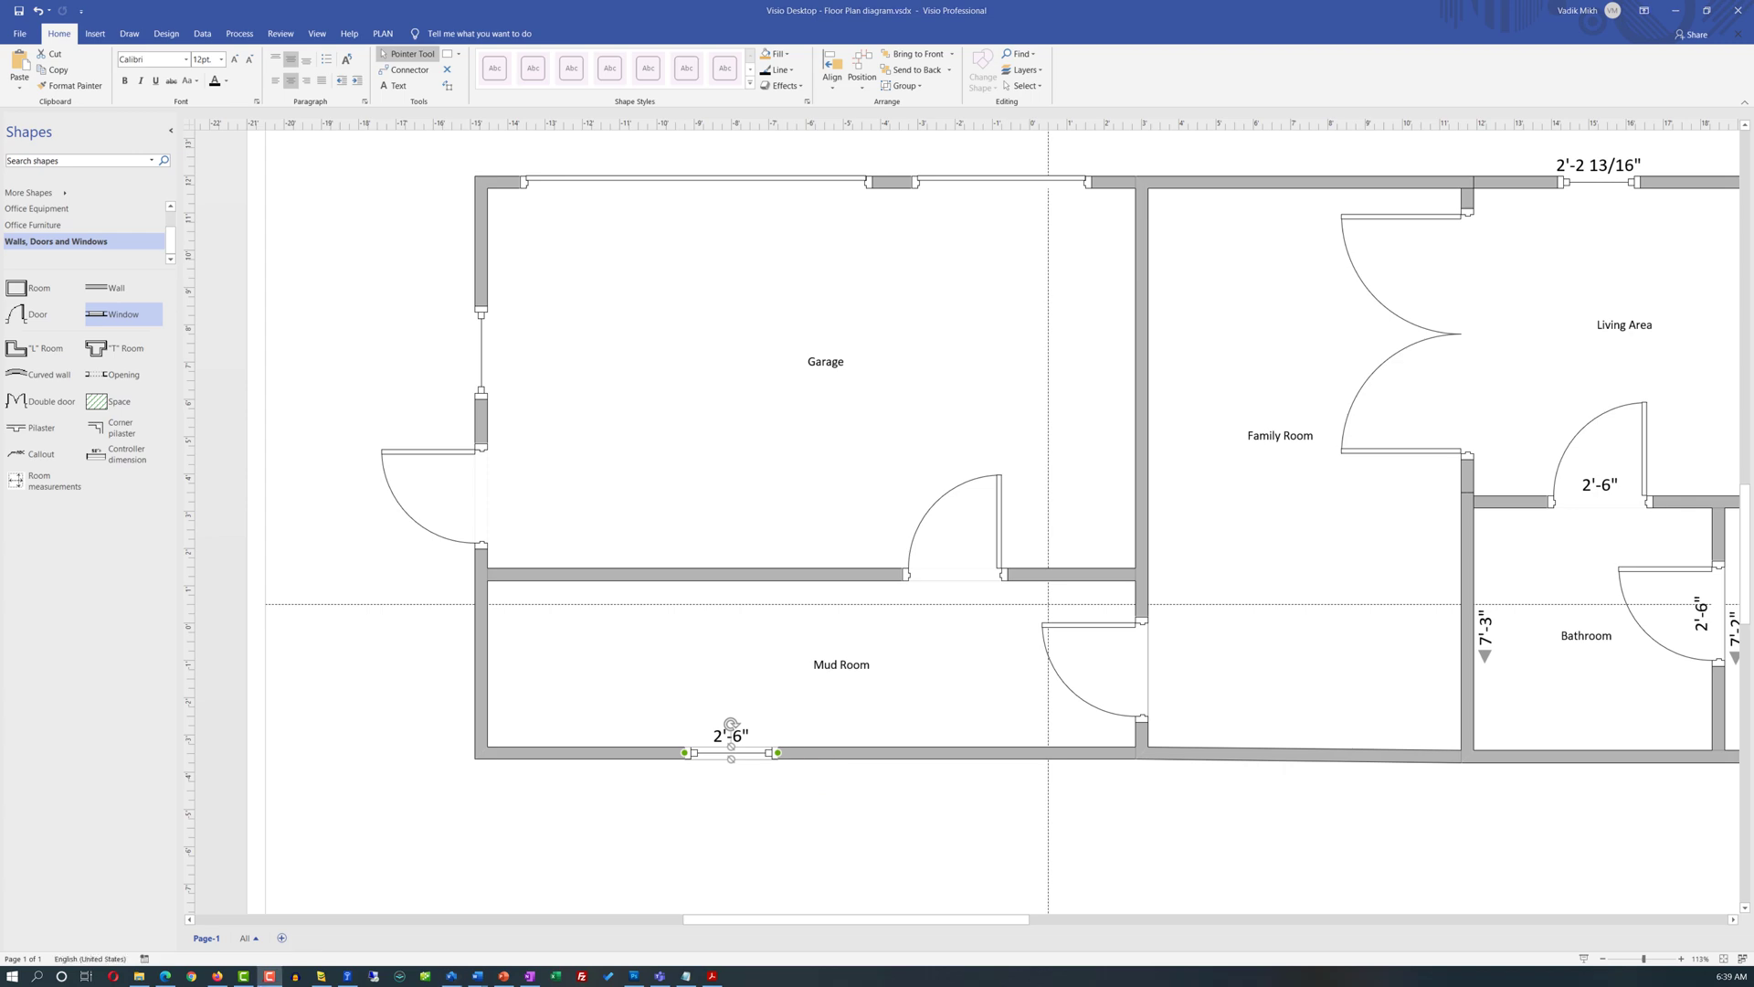
drag(832, 919, 1012, 940)
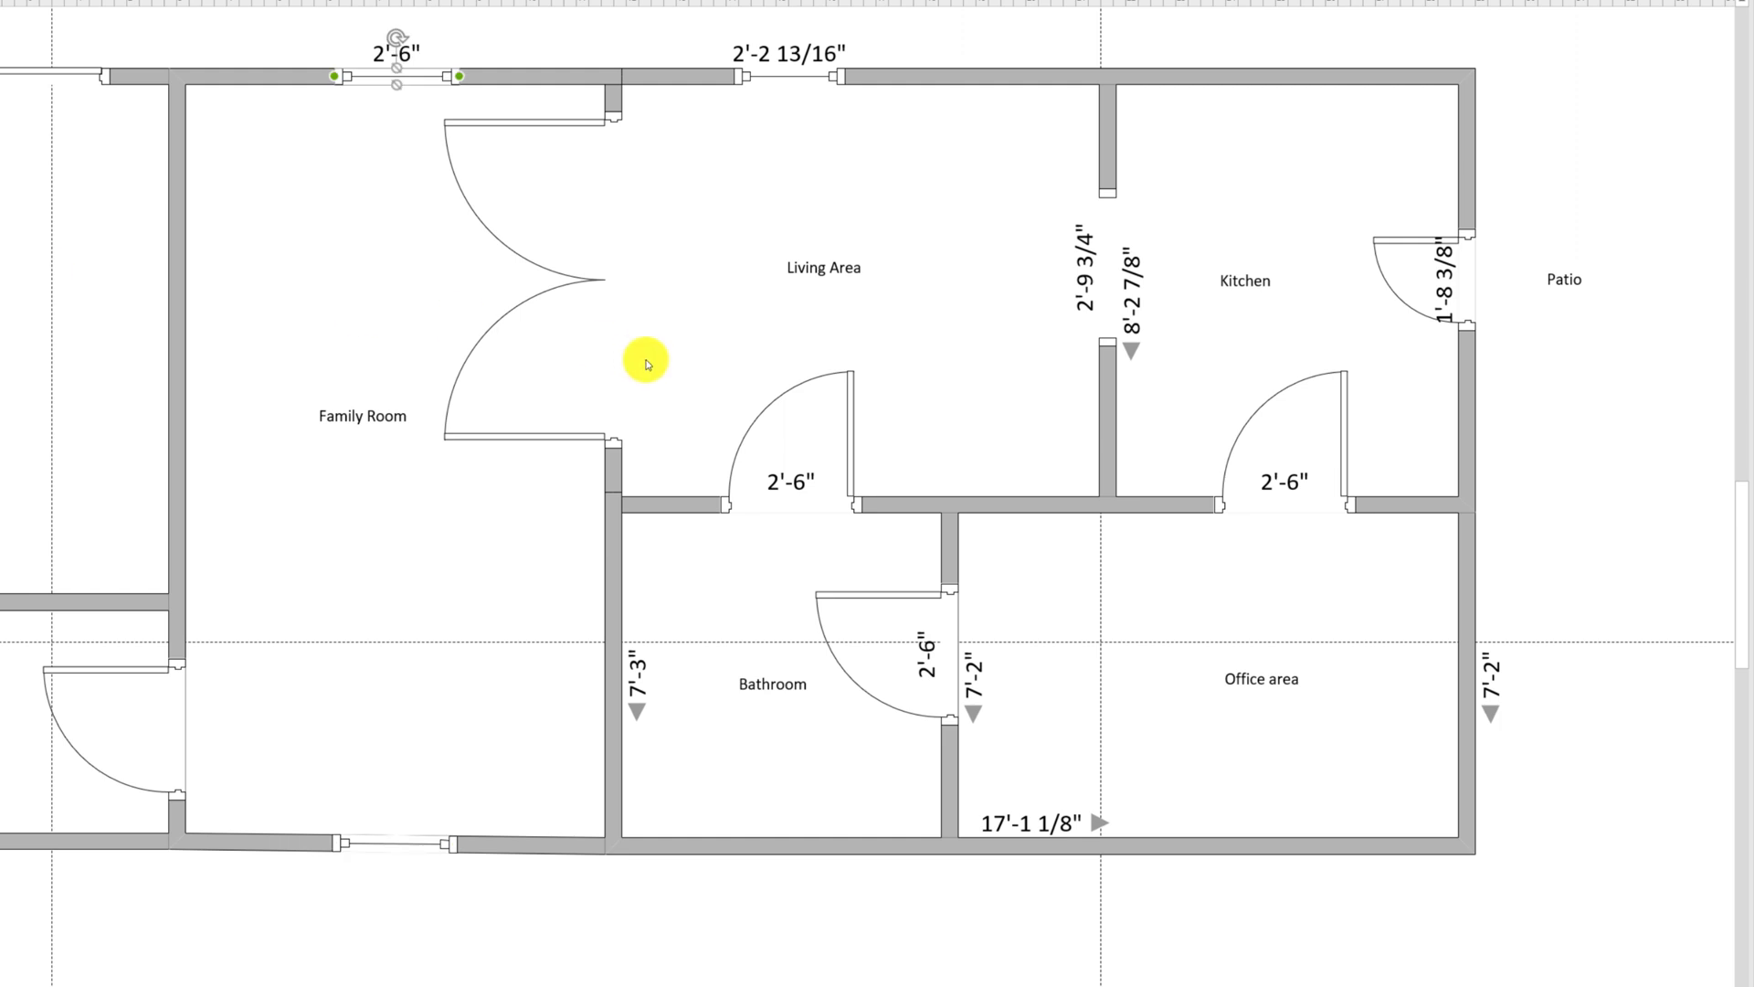
Step: Replace the double door between the family room and living area with an opening stretched along most of that wall
click(608, 282)
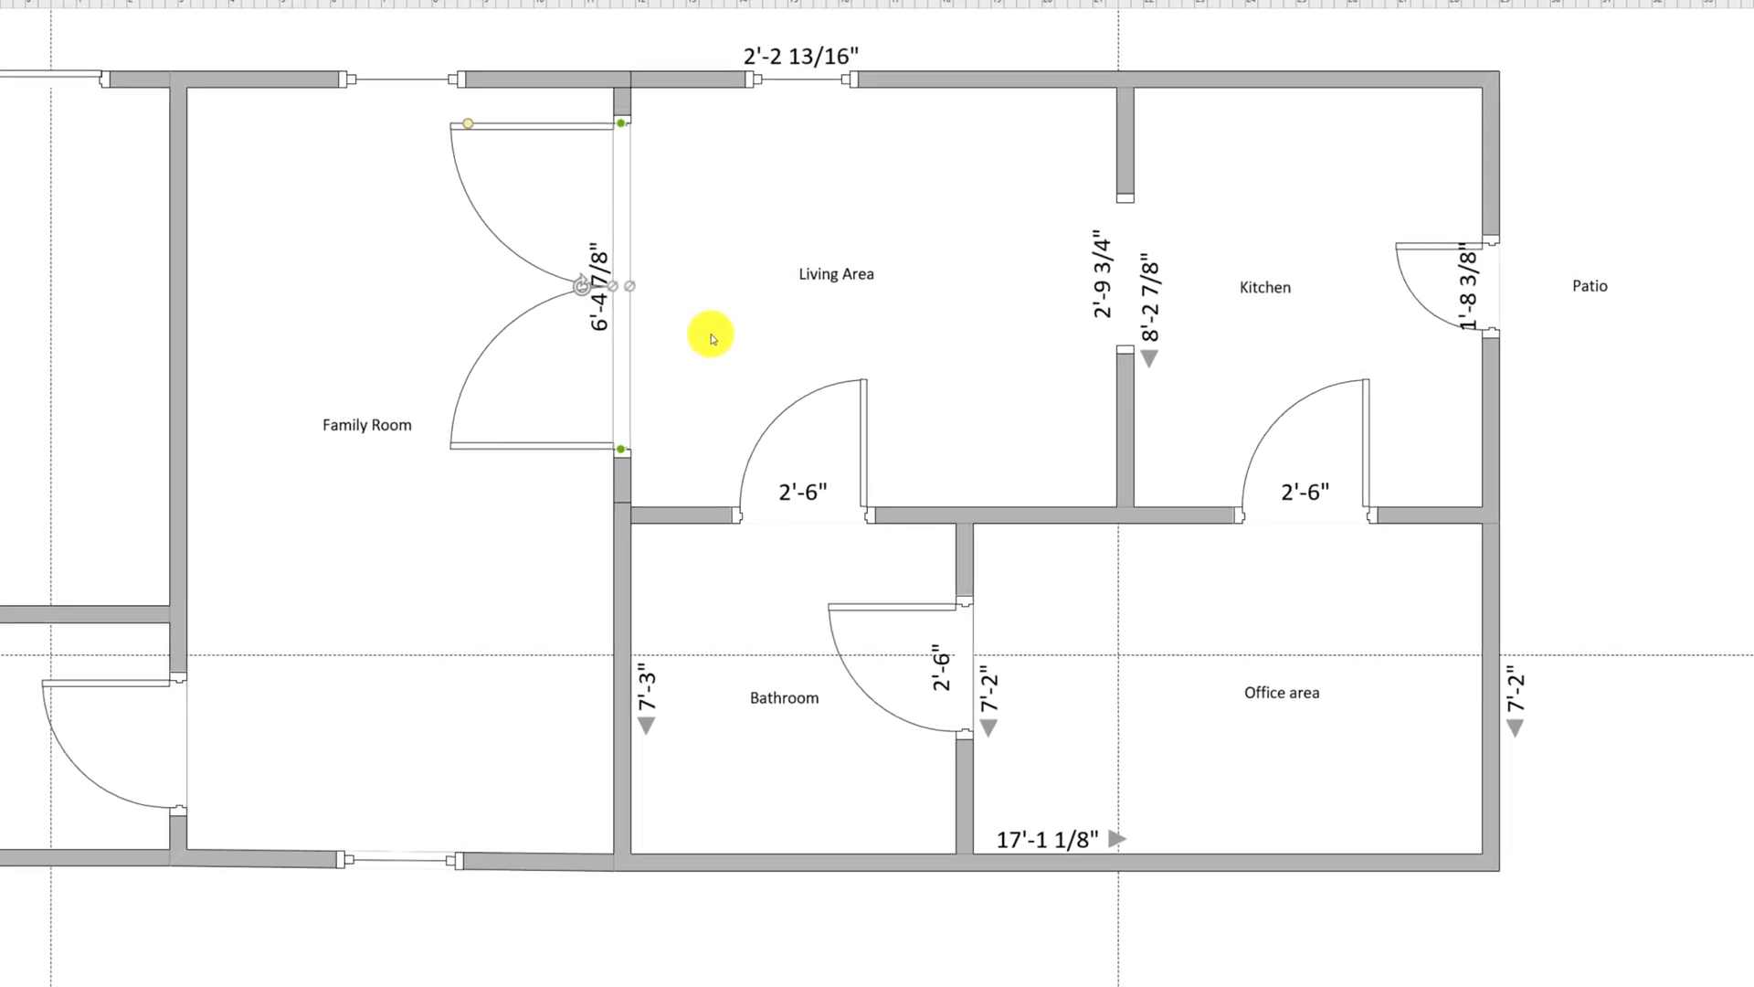
key(Delete)
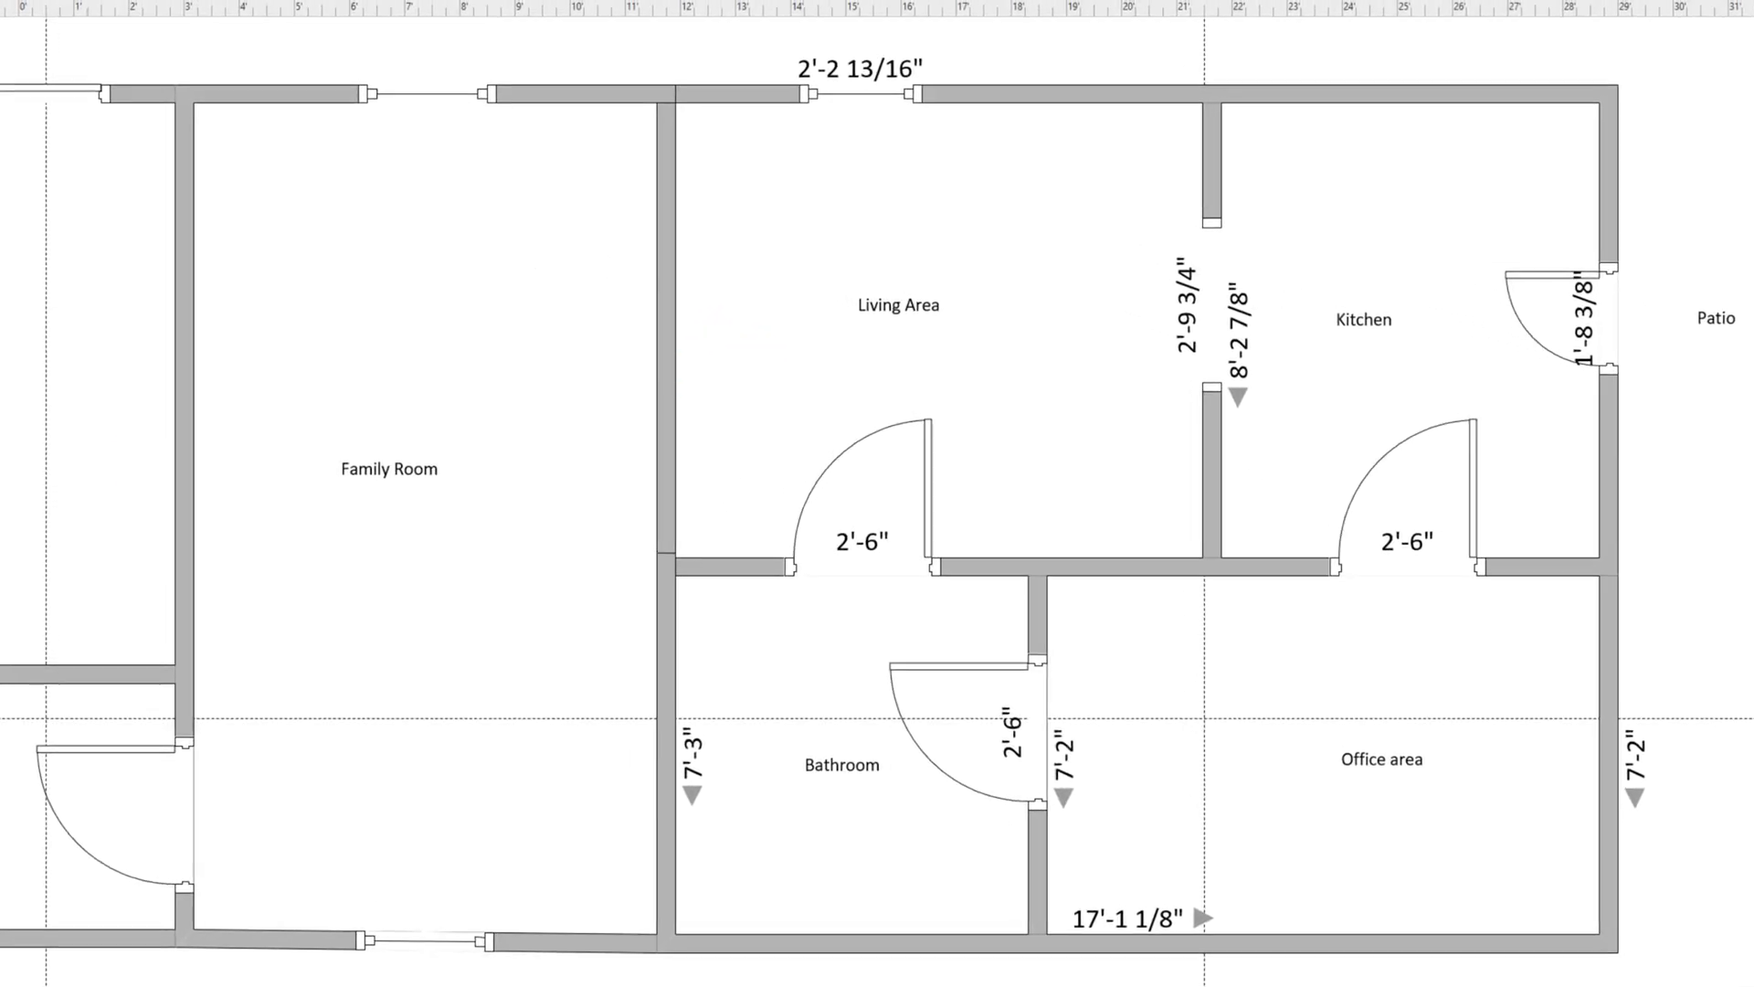
drag(0, 448, 681, 353)
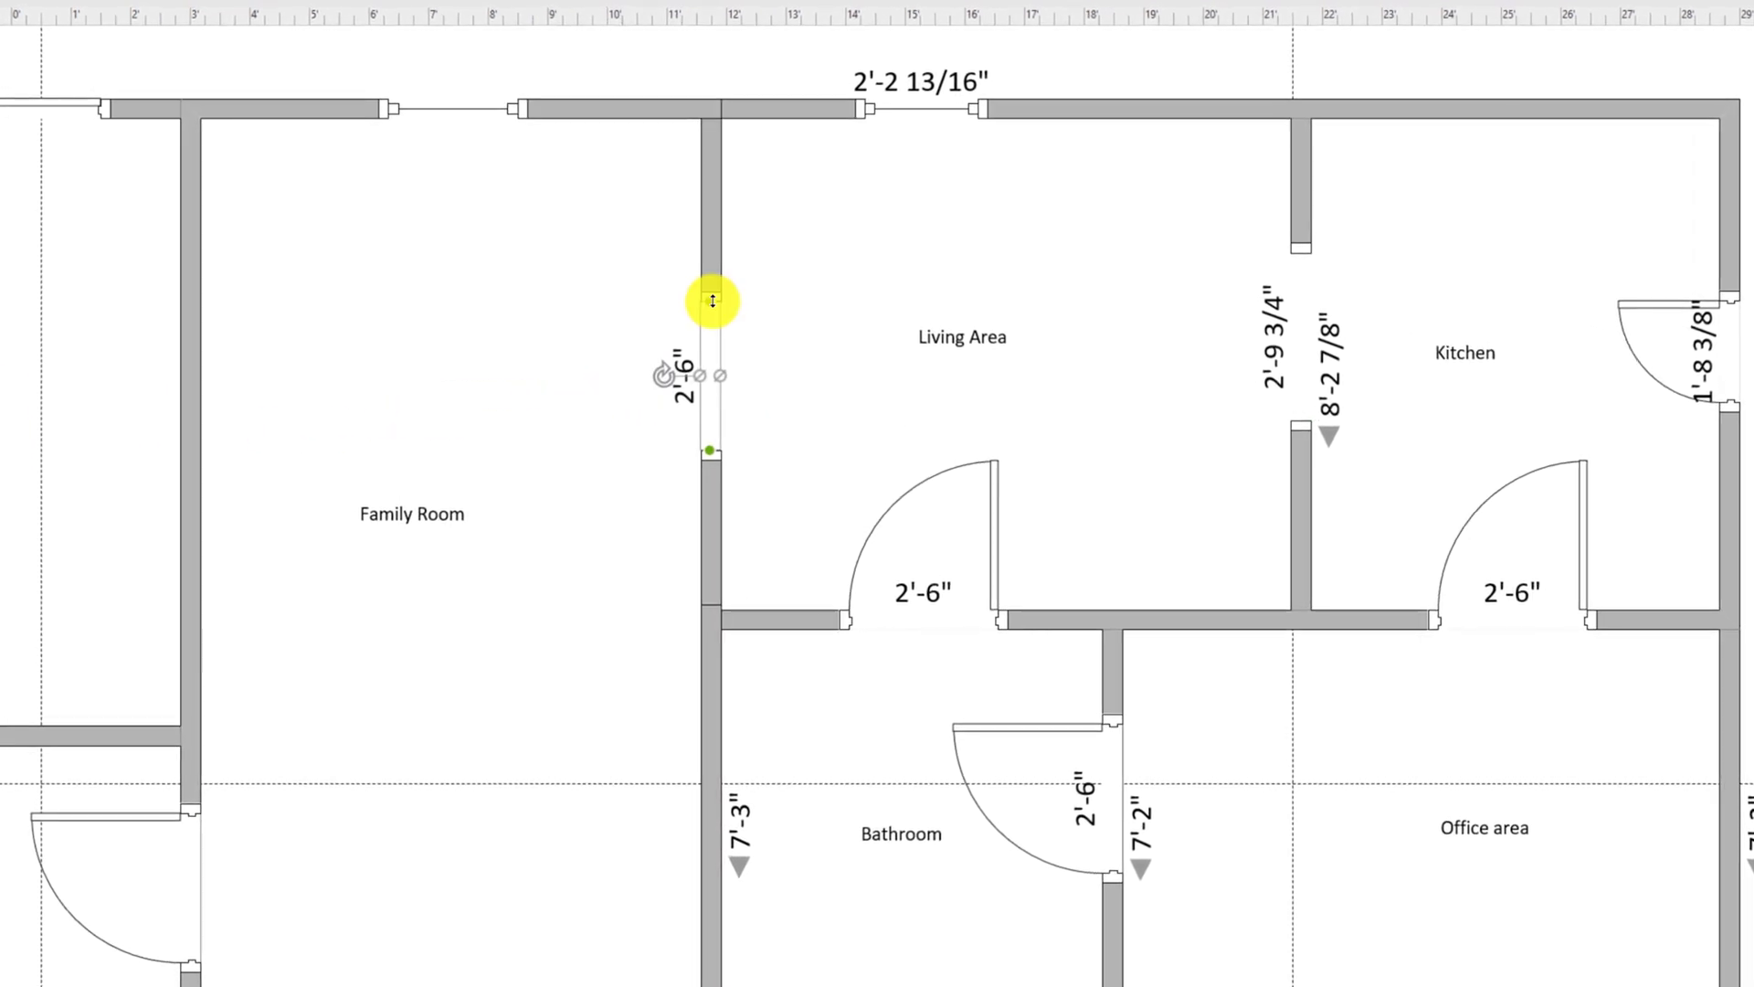
drag(682, 282, 728, 165)
drag(712, 457, 731, 572)
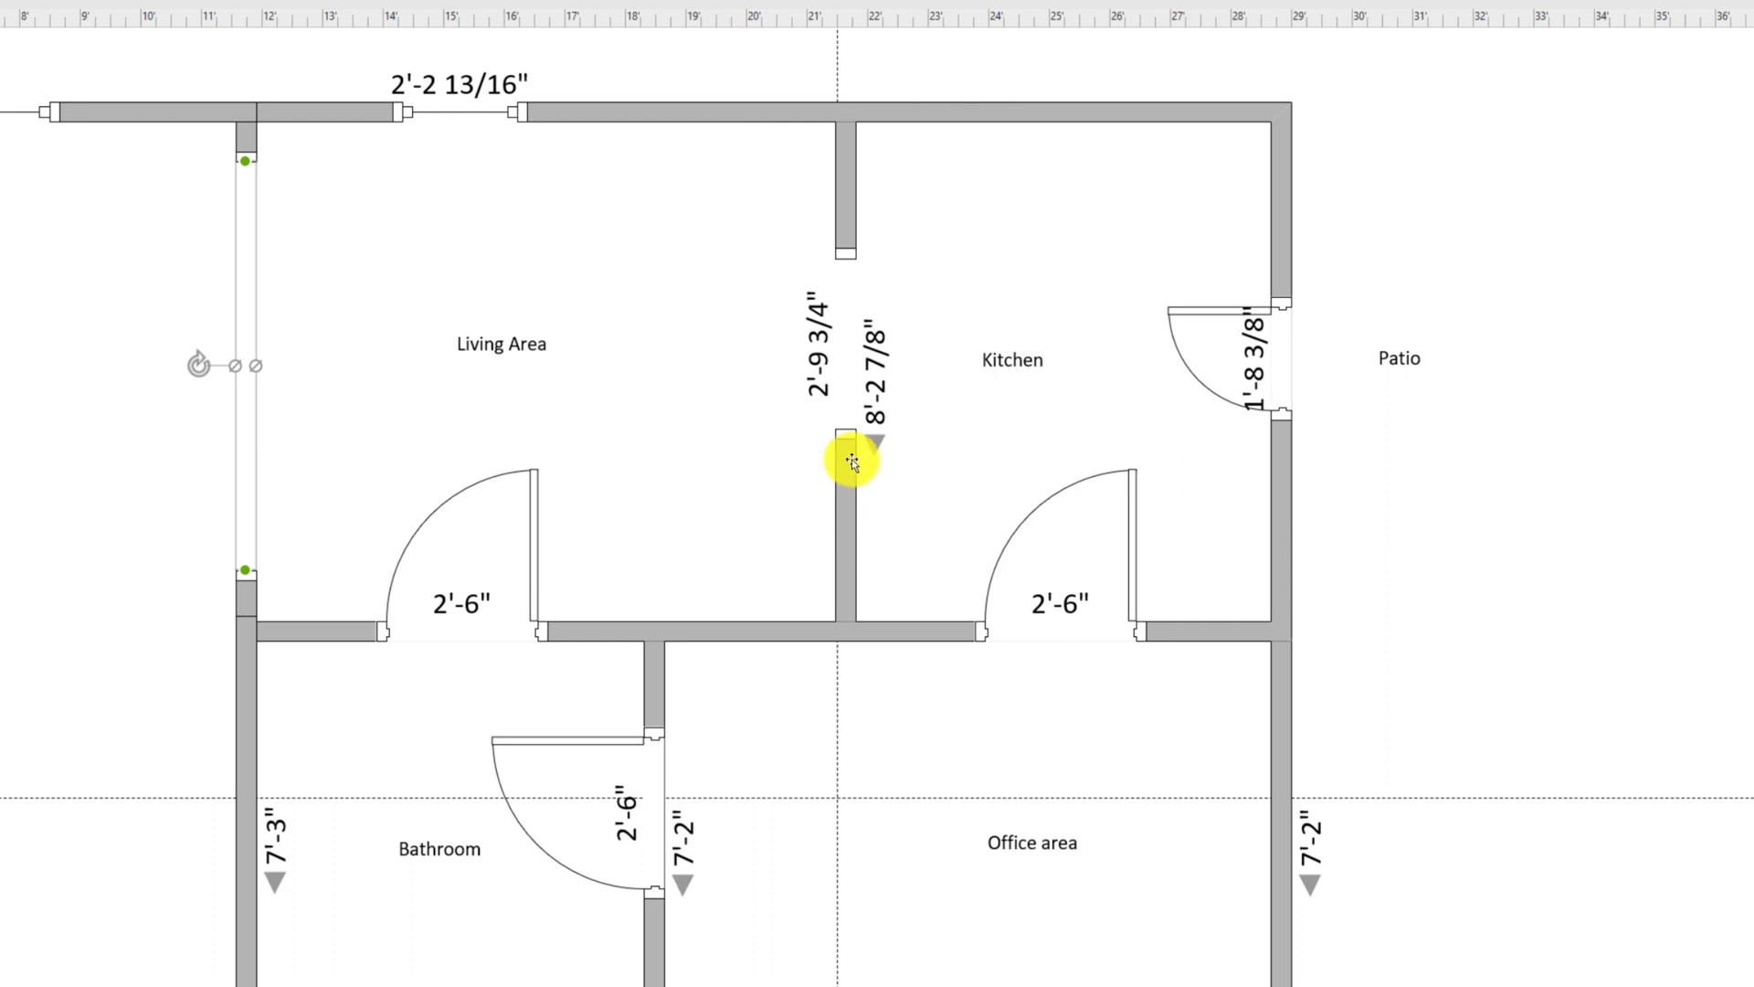
Step: Enlarge the opening between the living area and kitchen to 6'-4"
drag(846, 436, 849, 359)
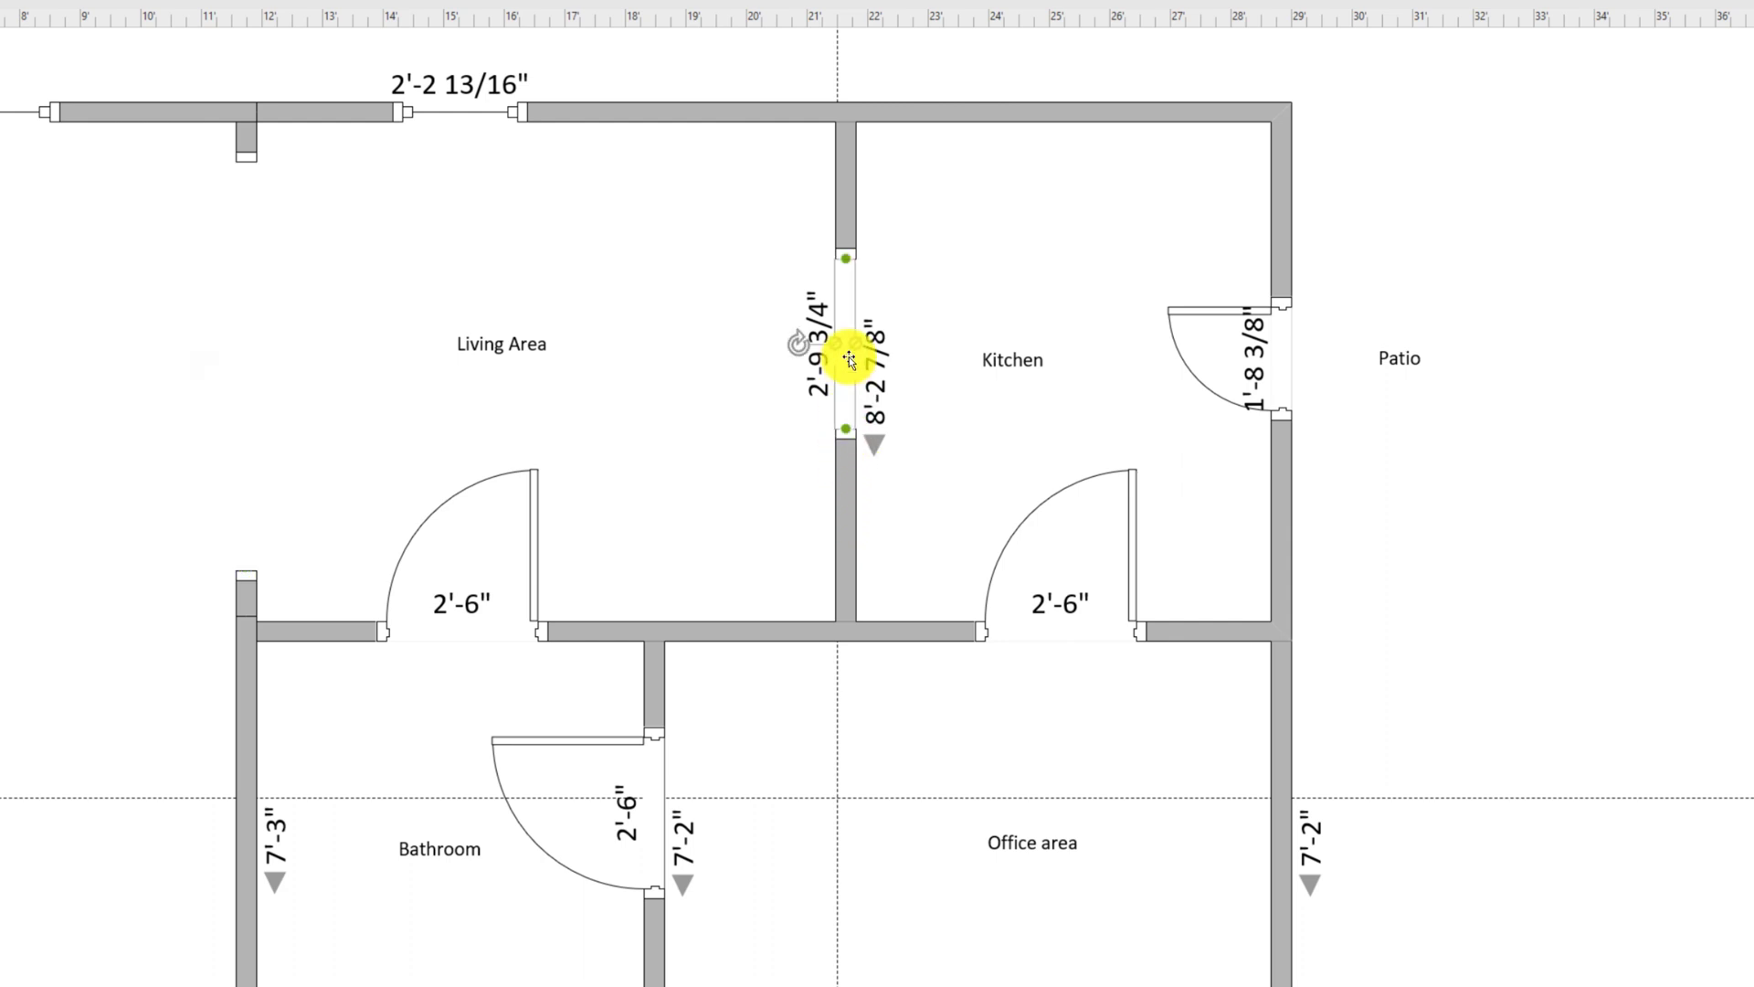
drag(848, 440, 837, 171)
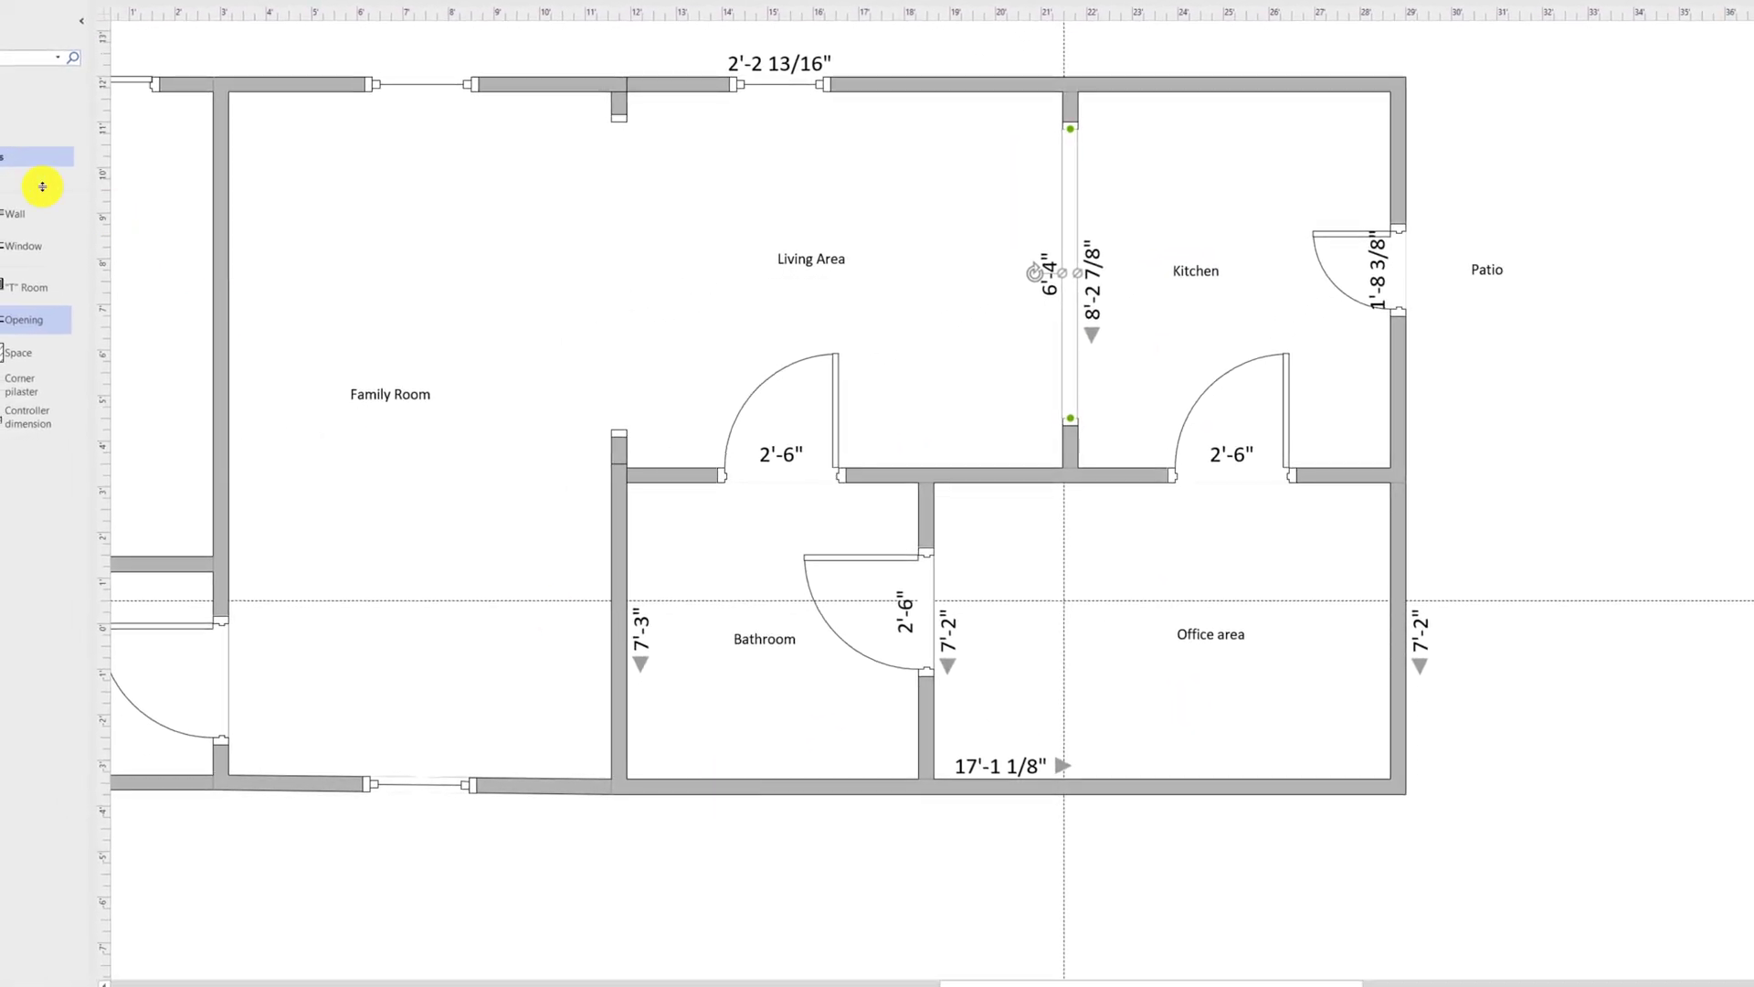
Step: Add 2'-6" windows in the kitchen's top wall, the office area's right and bottom walls, and the bathroom's bottom wall
click(28, 261)
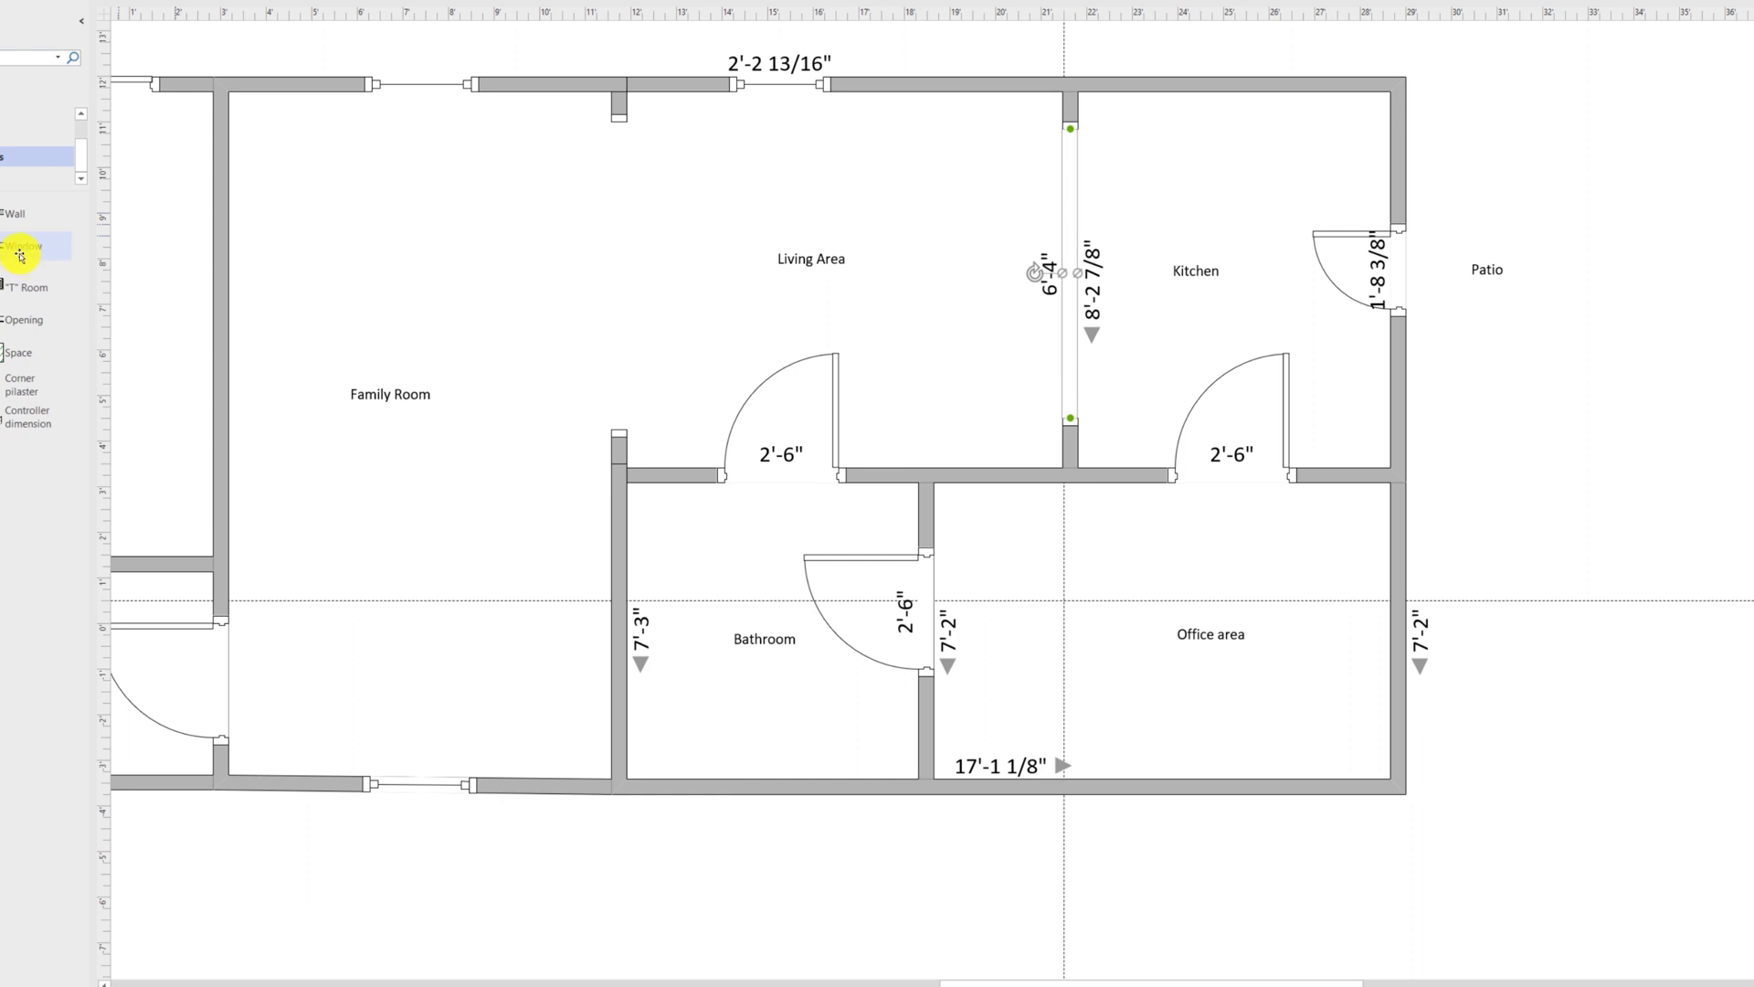
drag(19, 256, 1164, 96)
drag(615, 434, 1390, 621)
drag(23, 247, 1194, 789)
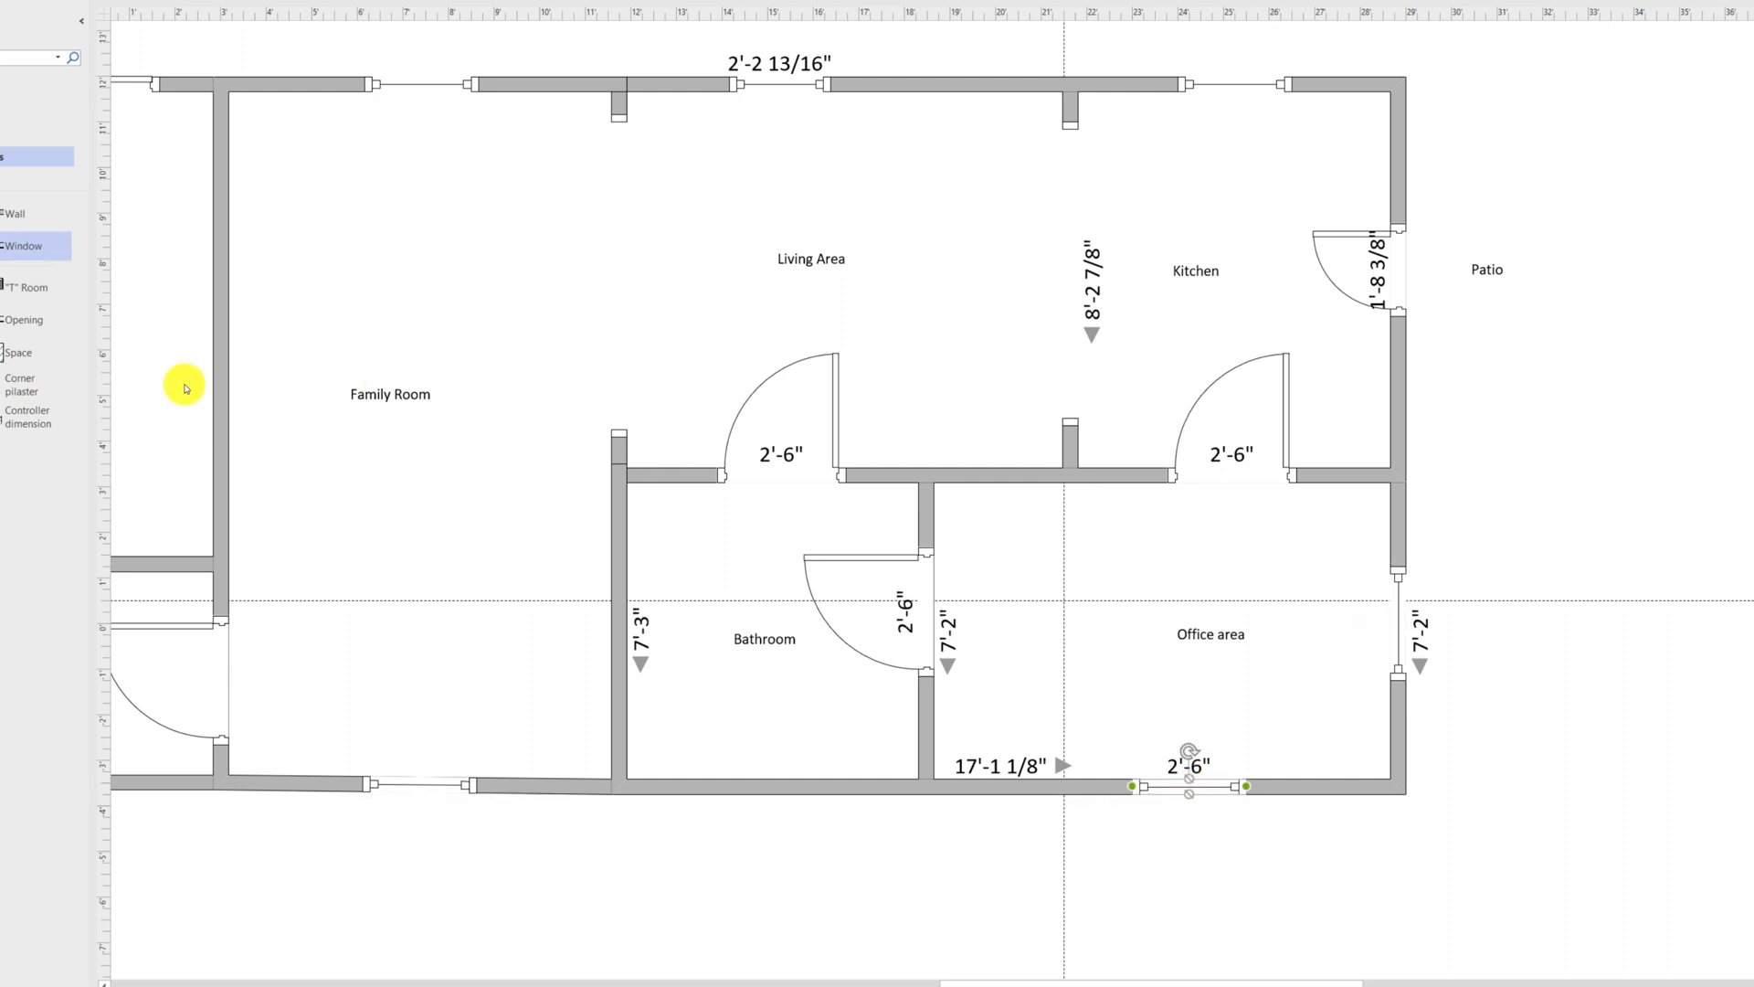
drag(551, 583, 771, 791)
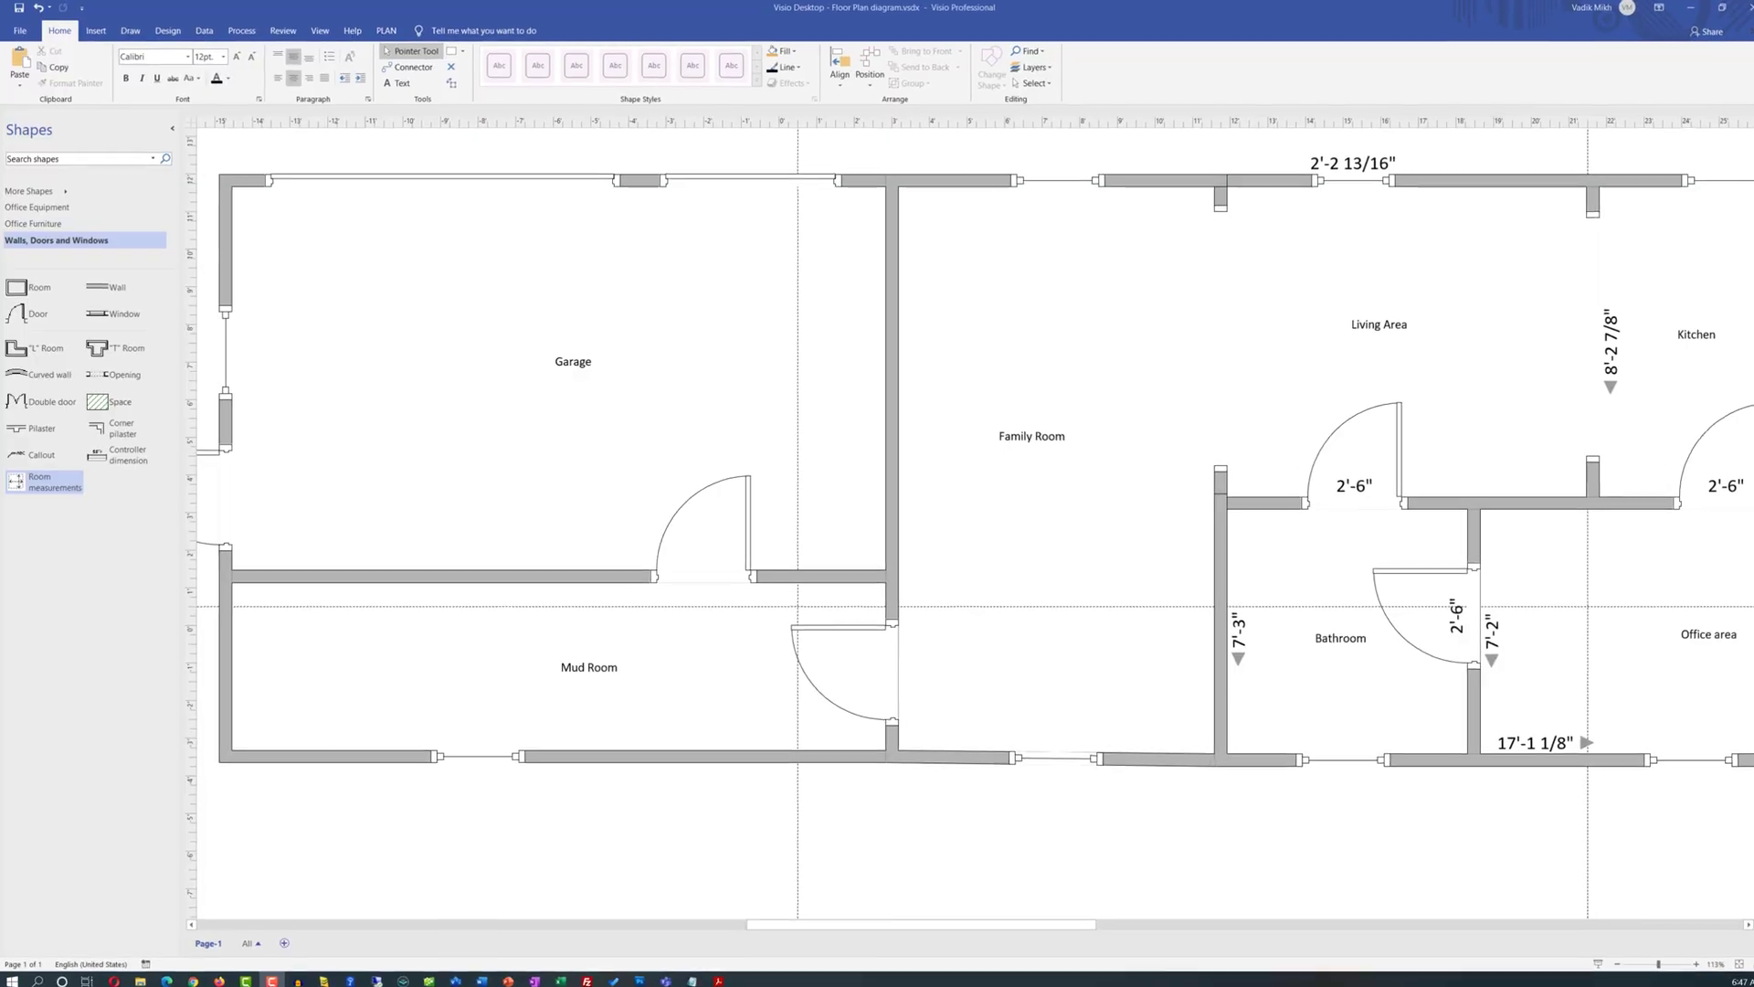
Step: Add a mud room callout reading "Need to add hot and cold water as well as Gas and 220V electricity to enable washer and dryer"
drag(42, 459, 315, 688)
drag(399, 774, 588, 732)
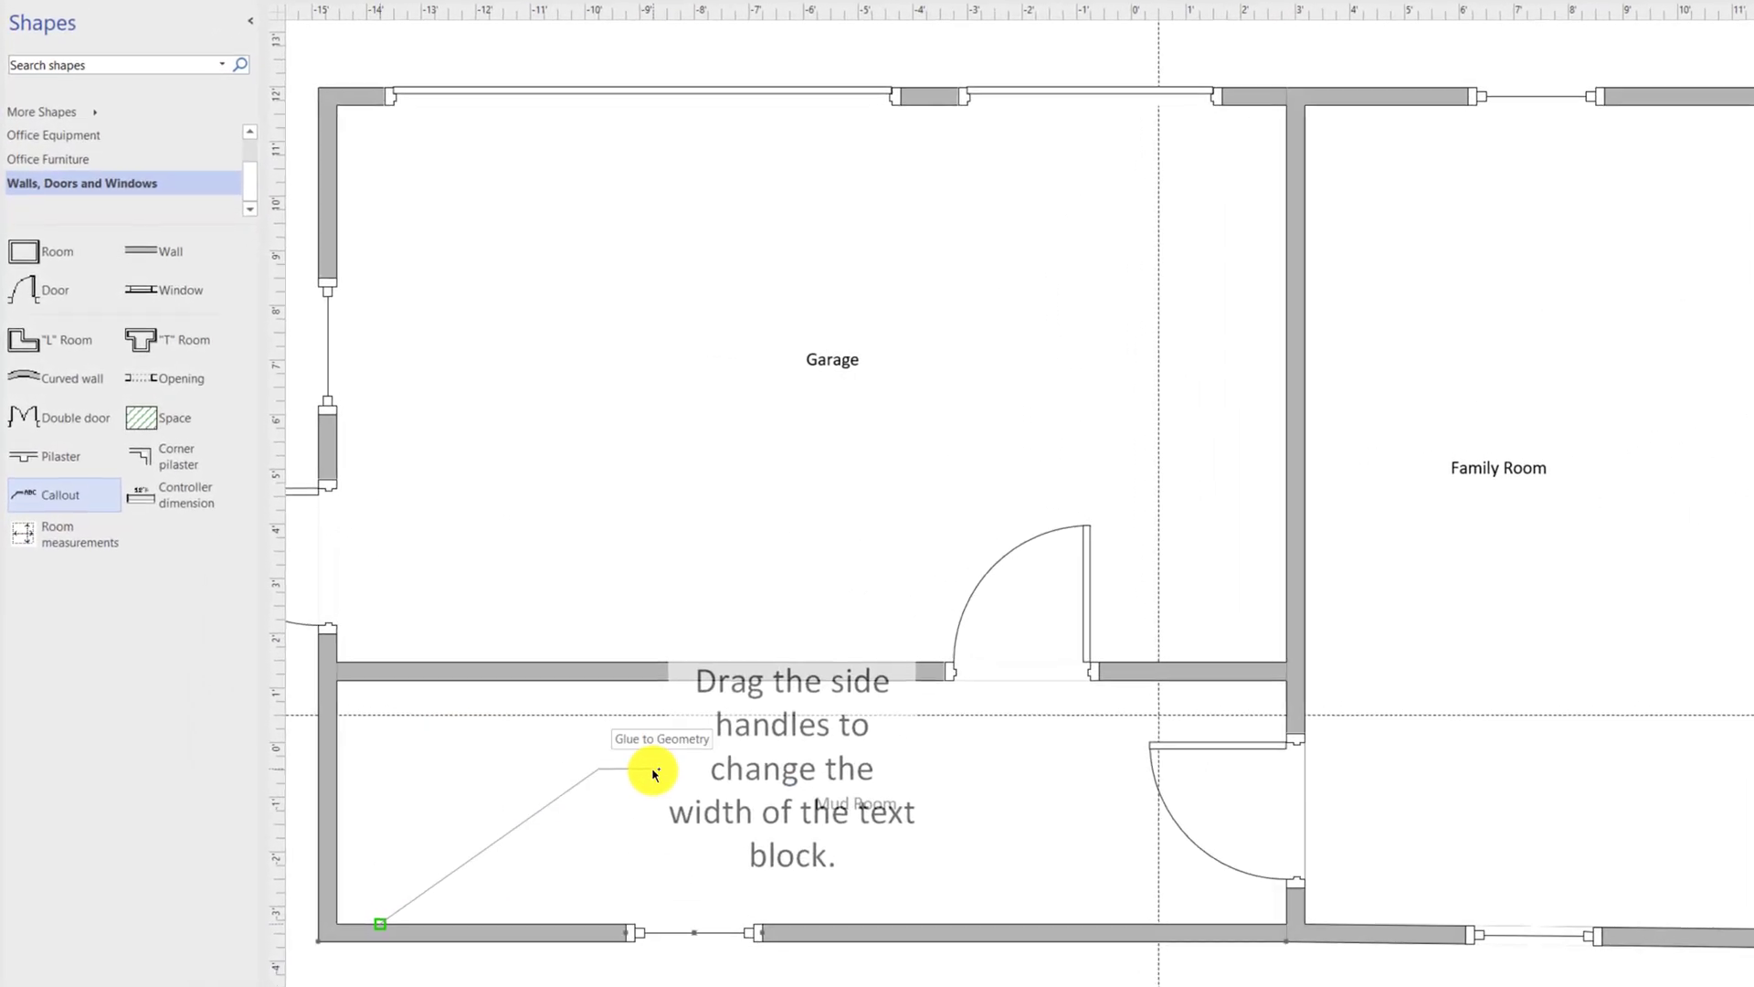
drag(663, 780, 665, 778)
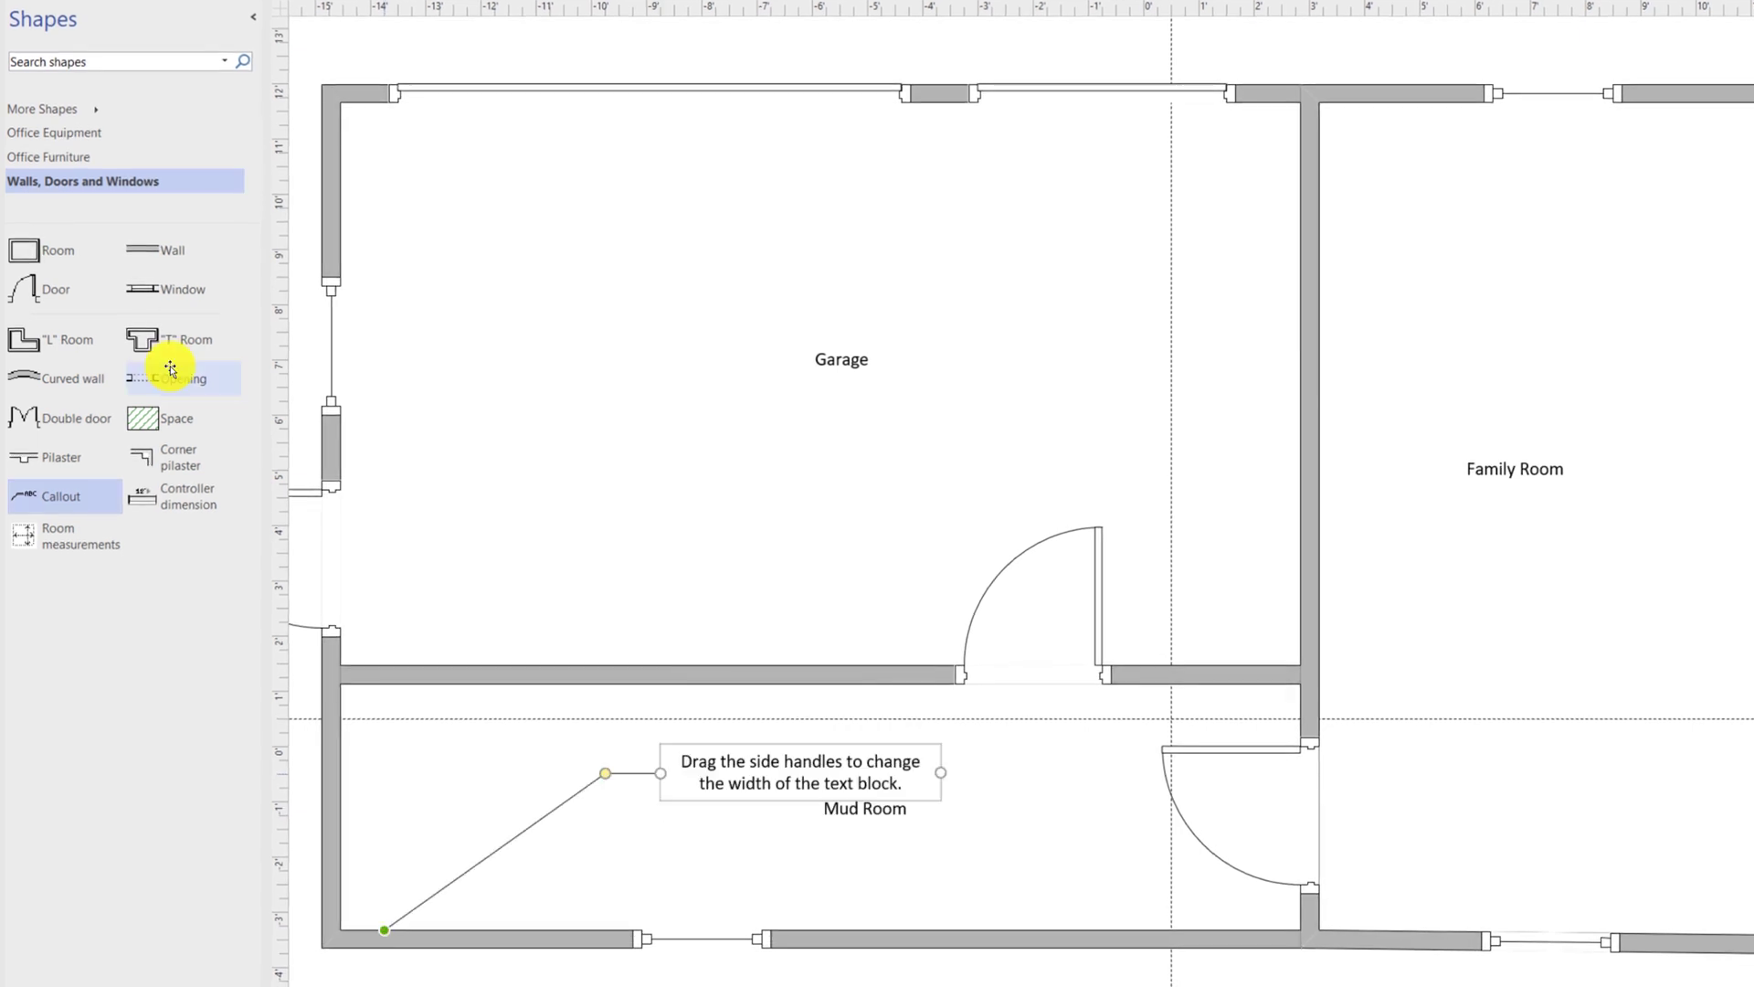
double_click(786, 773)
key(ctrl+v)
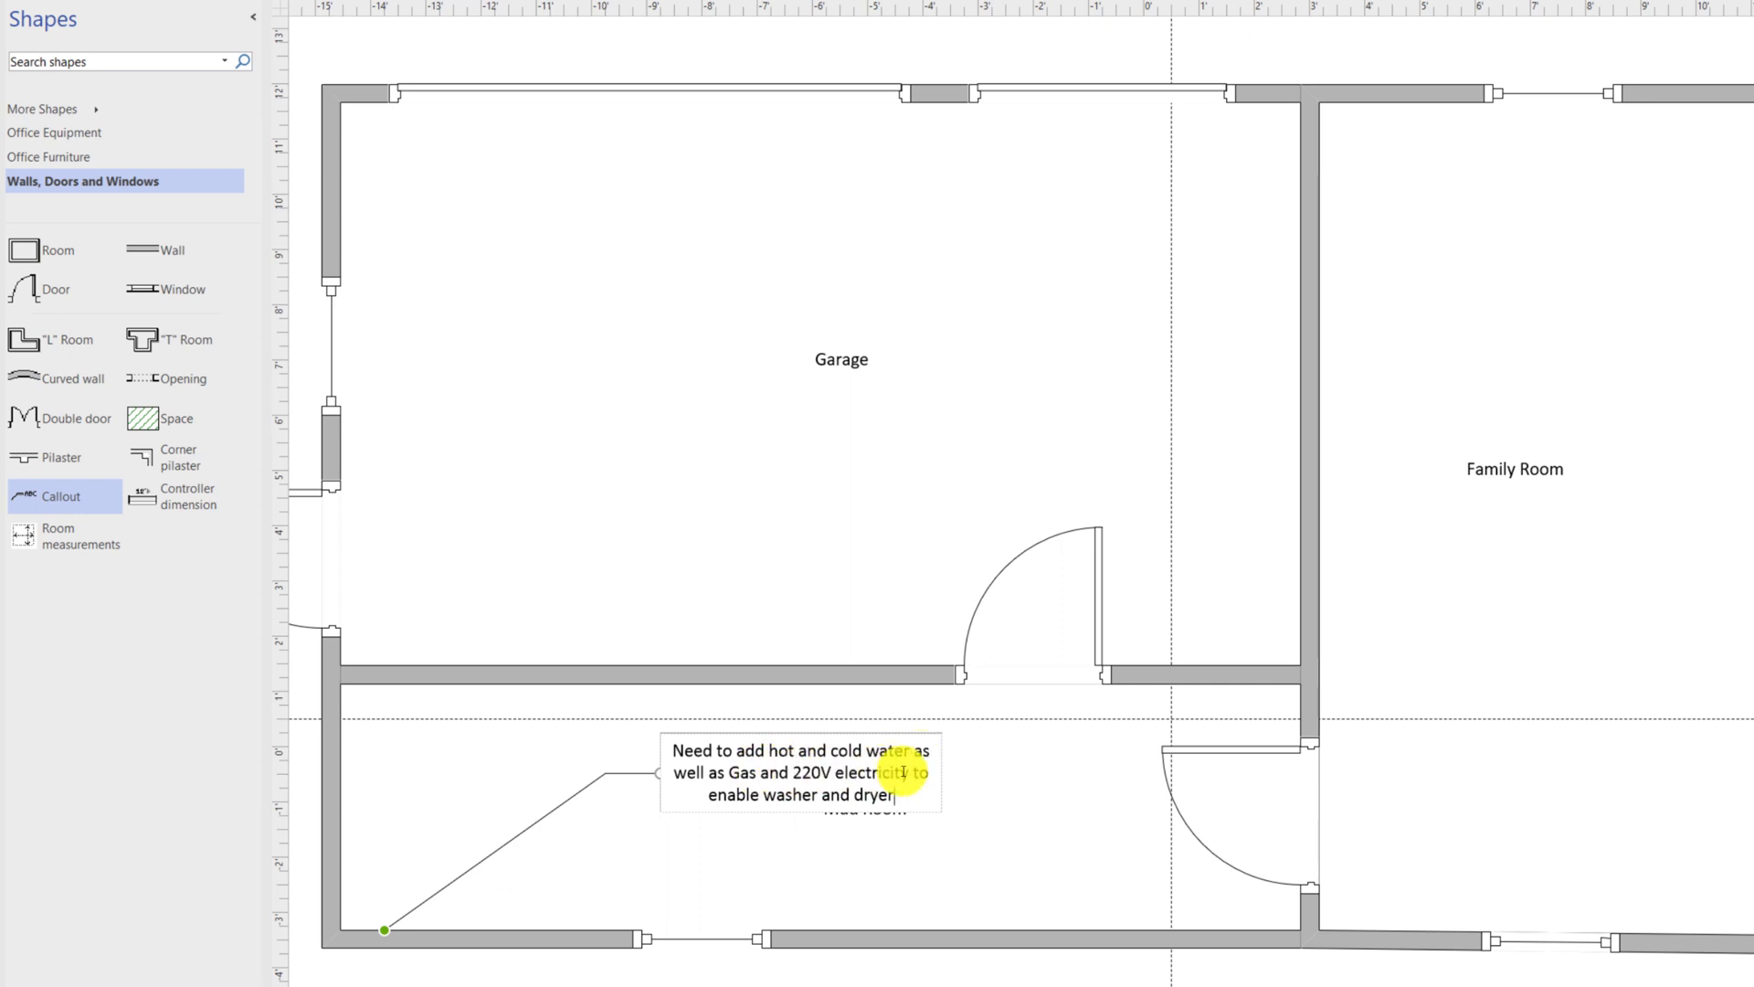
Step: Attach the callout's leader to the mud room's left wall and move its text to the left of the room label
drag(385, 930, 340, 747)
drag(816, 793, 521, 834)
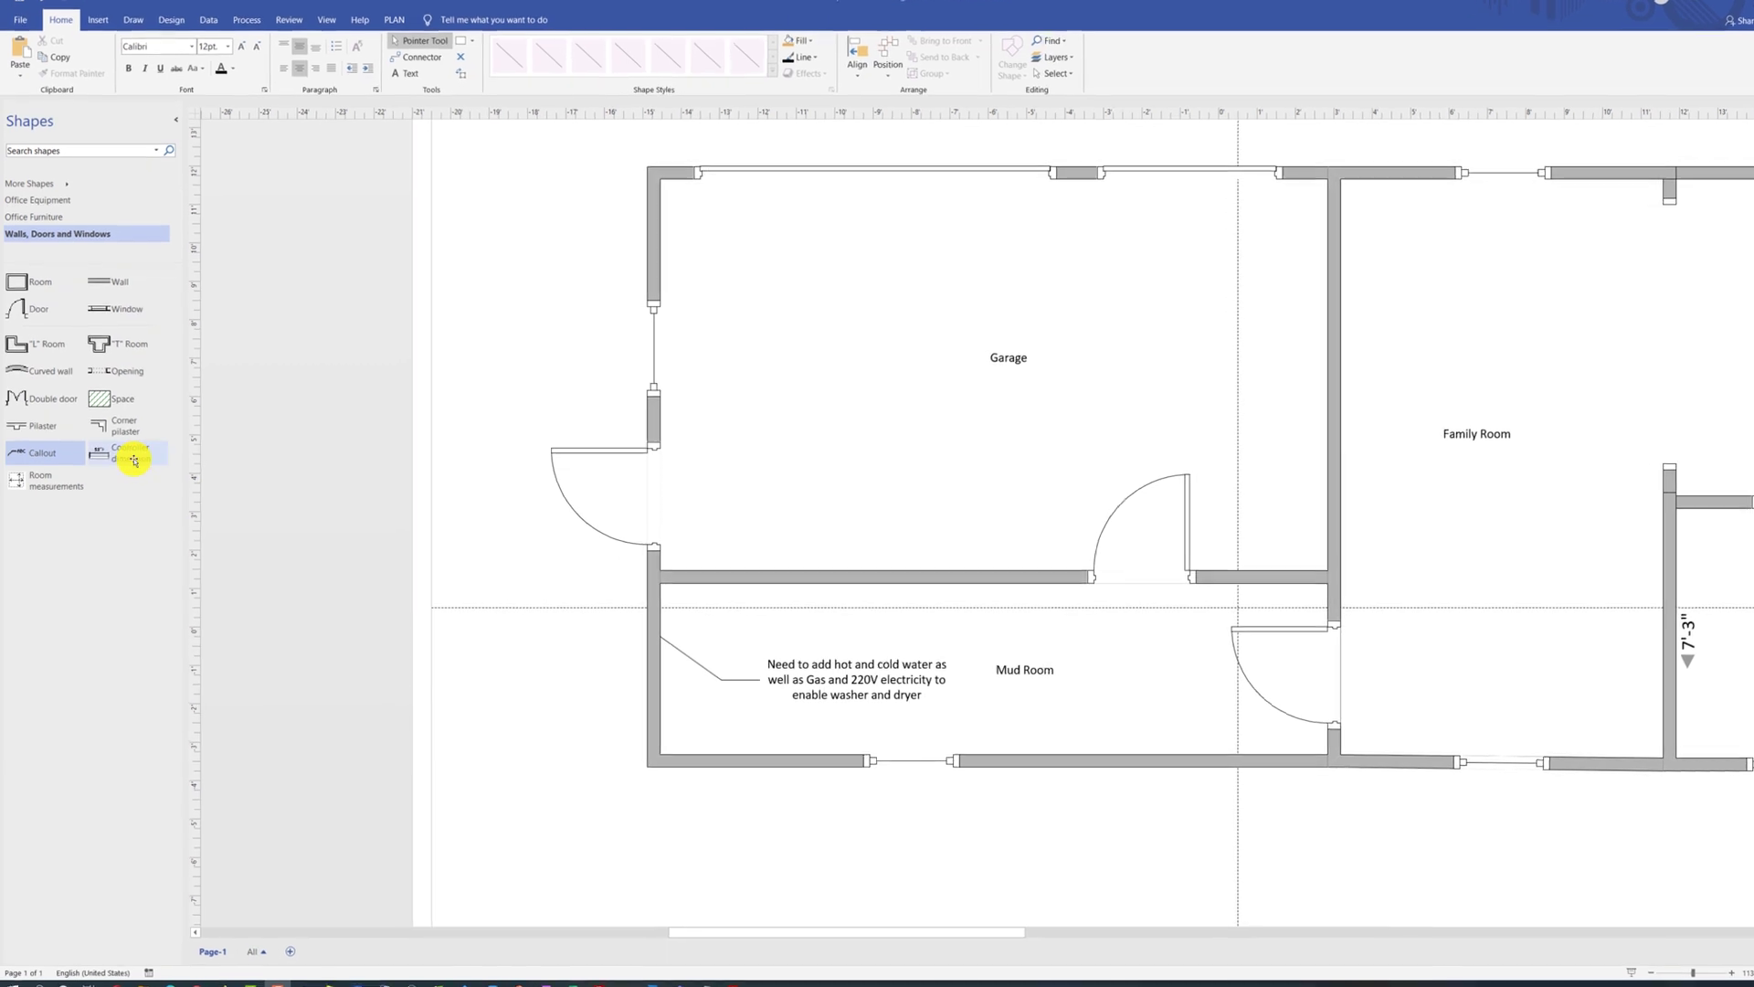
Step: Add controller dimensions to the garage, one spanning its inner width and one its inner height near the left wall
drag(117, 453, 831, 262)
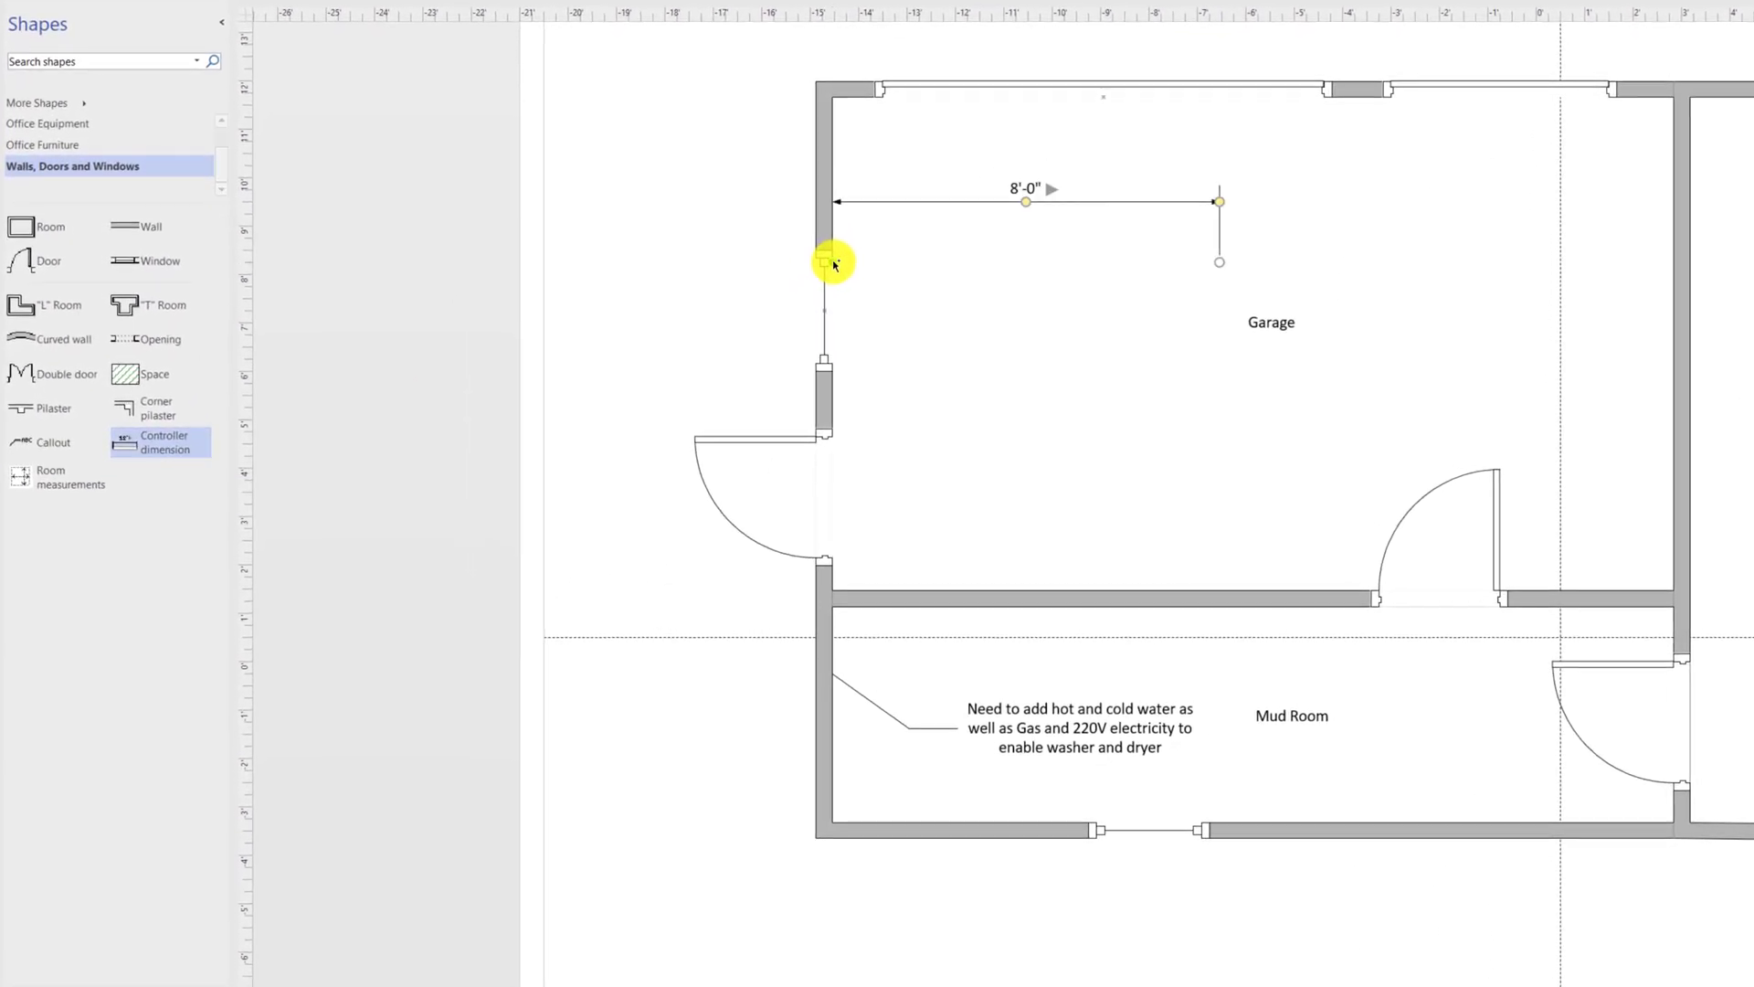
drag(1216, 259, 1673, 263)
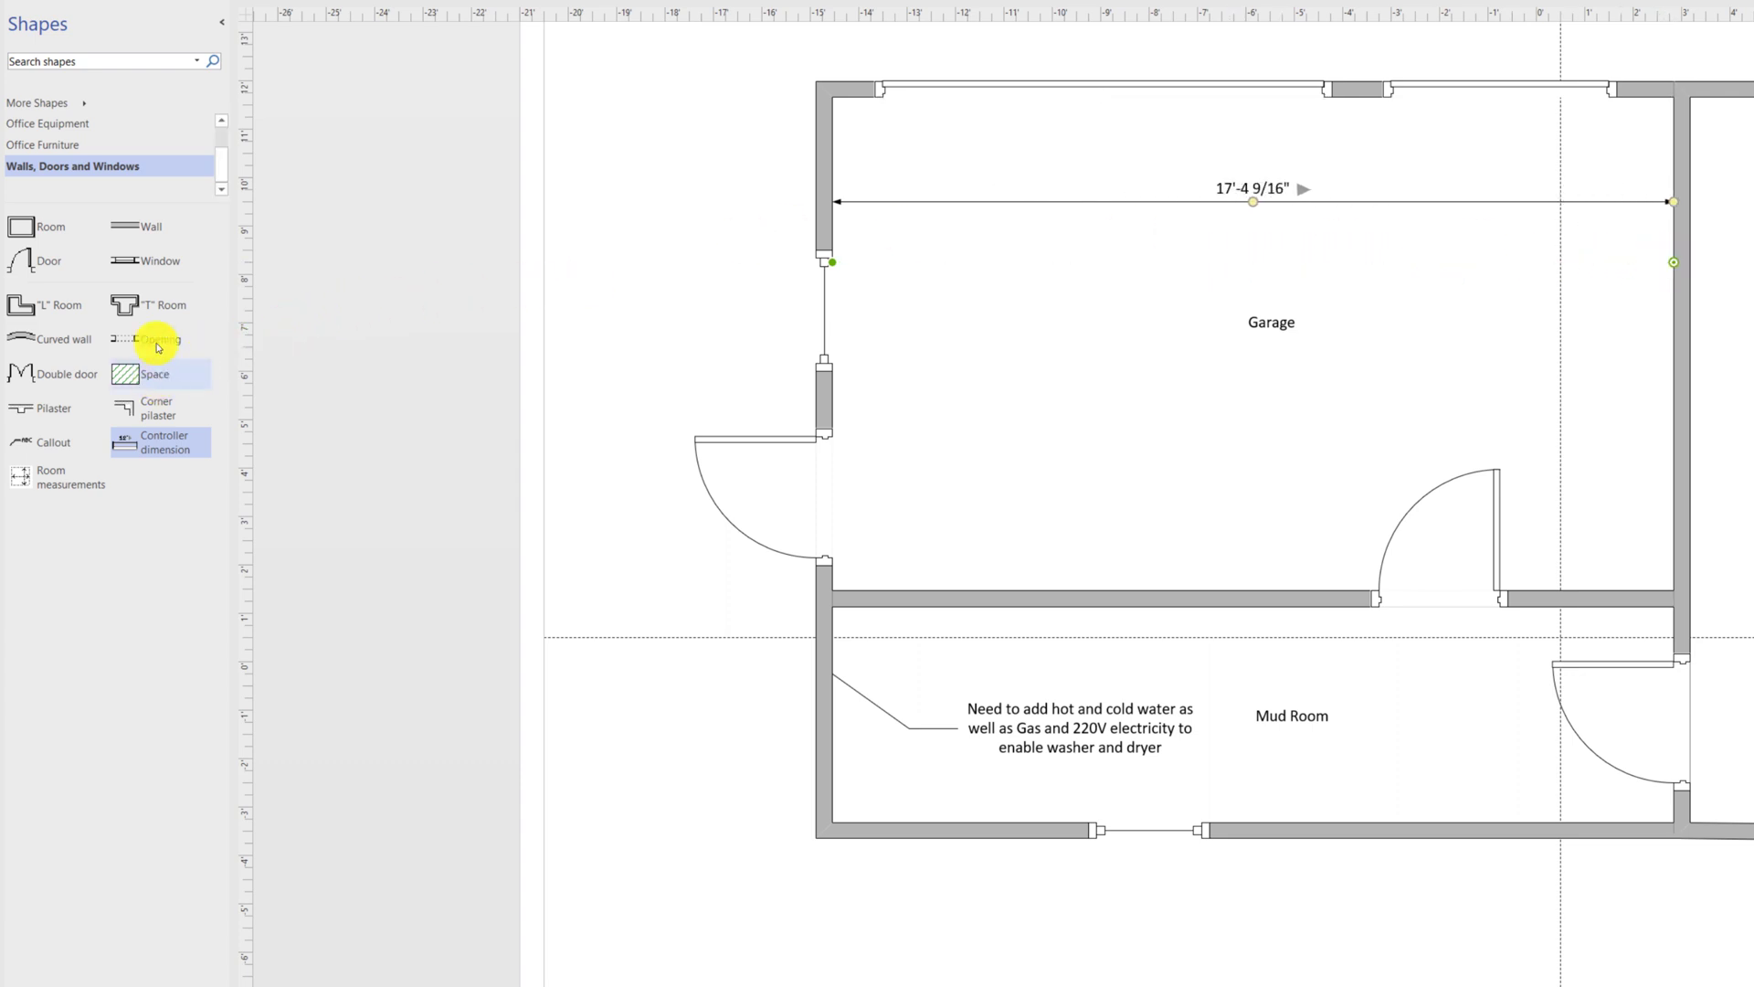
drag(151, 262, 931, 96)
drag(933, 399, 931, 590)
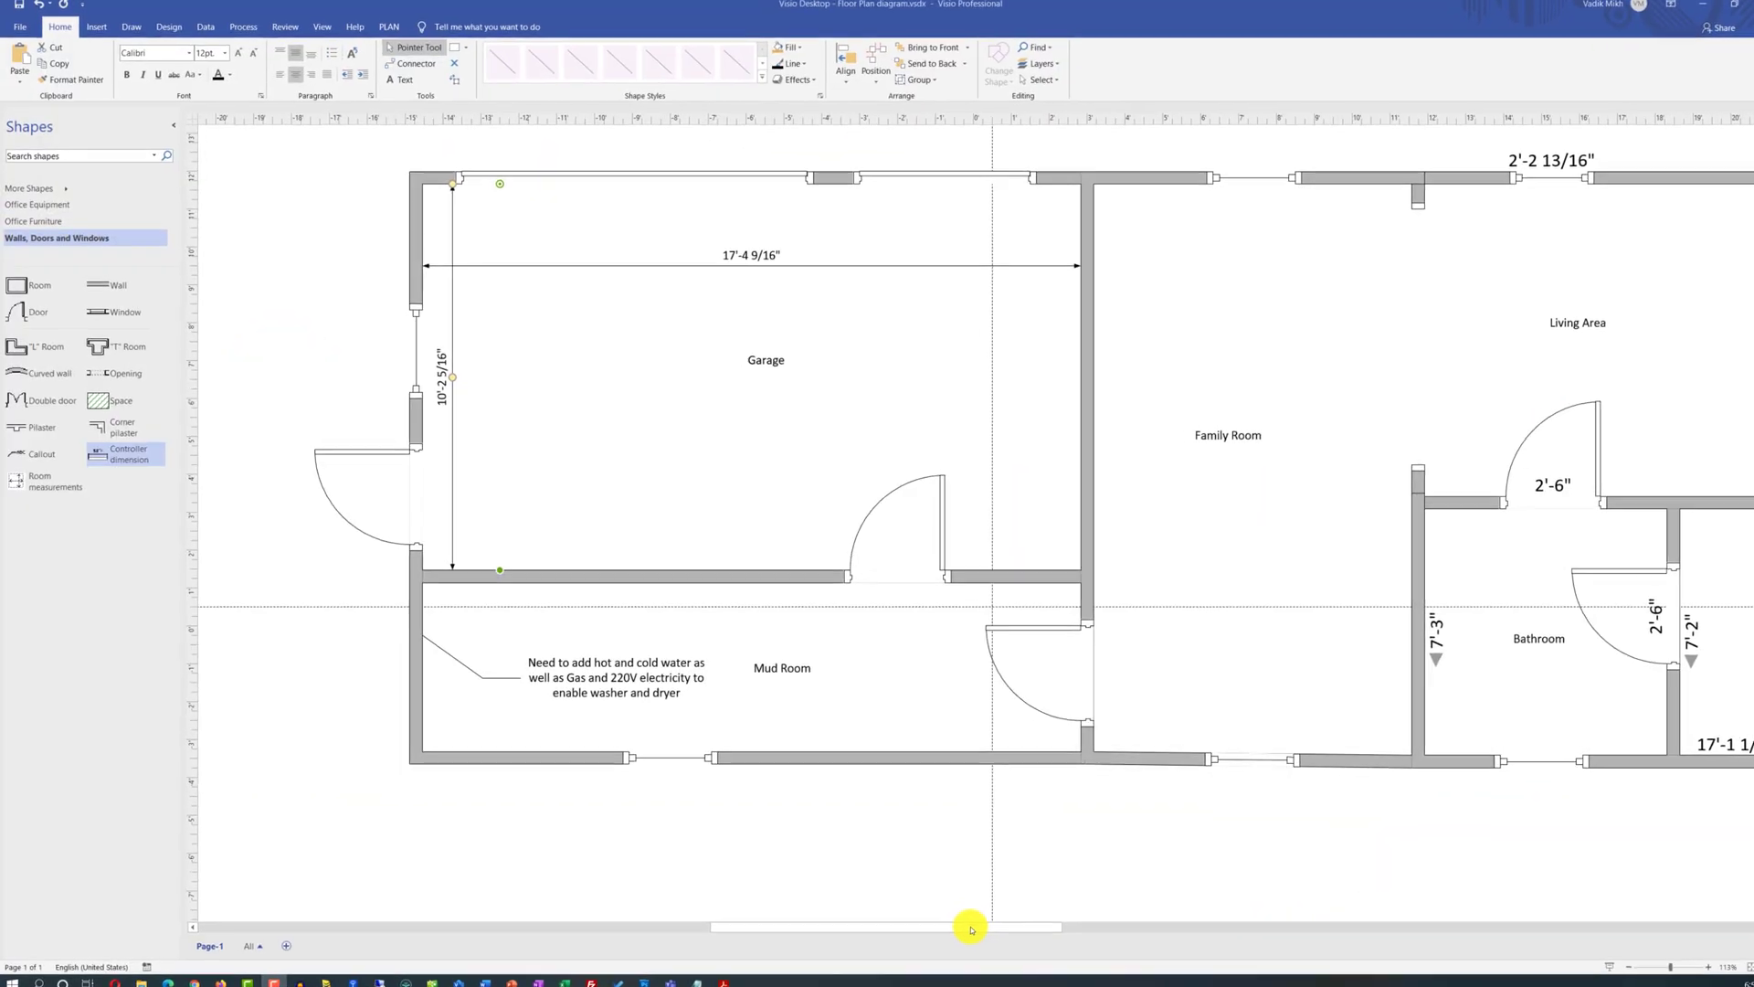
click(1148, 957)
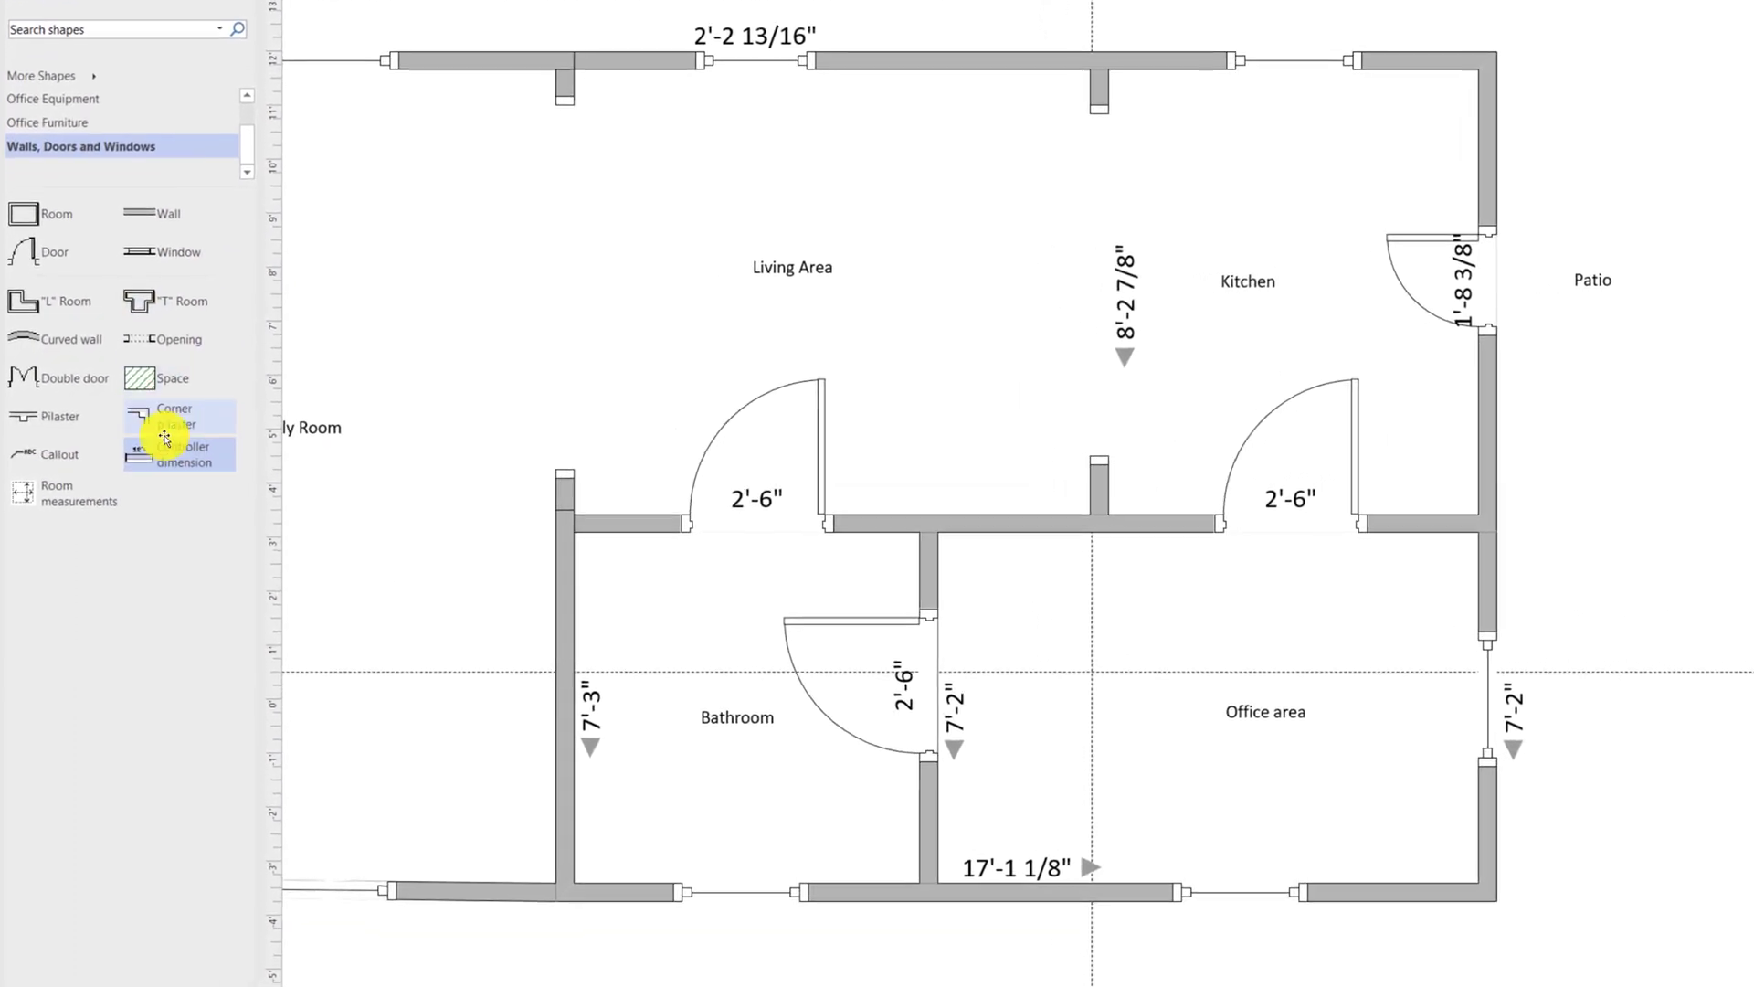
Step: Add a Room measurements shape to the office area and resize it to fit between the room's inner walls
drag(27, 490, 845, 624)
drag(961, 649, 1277, 678)
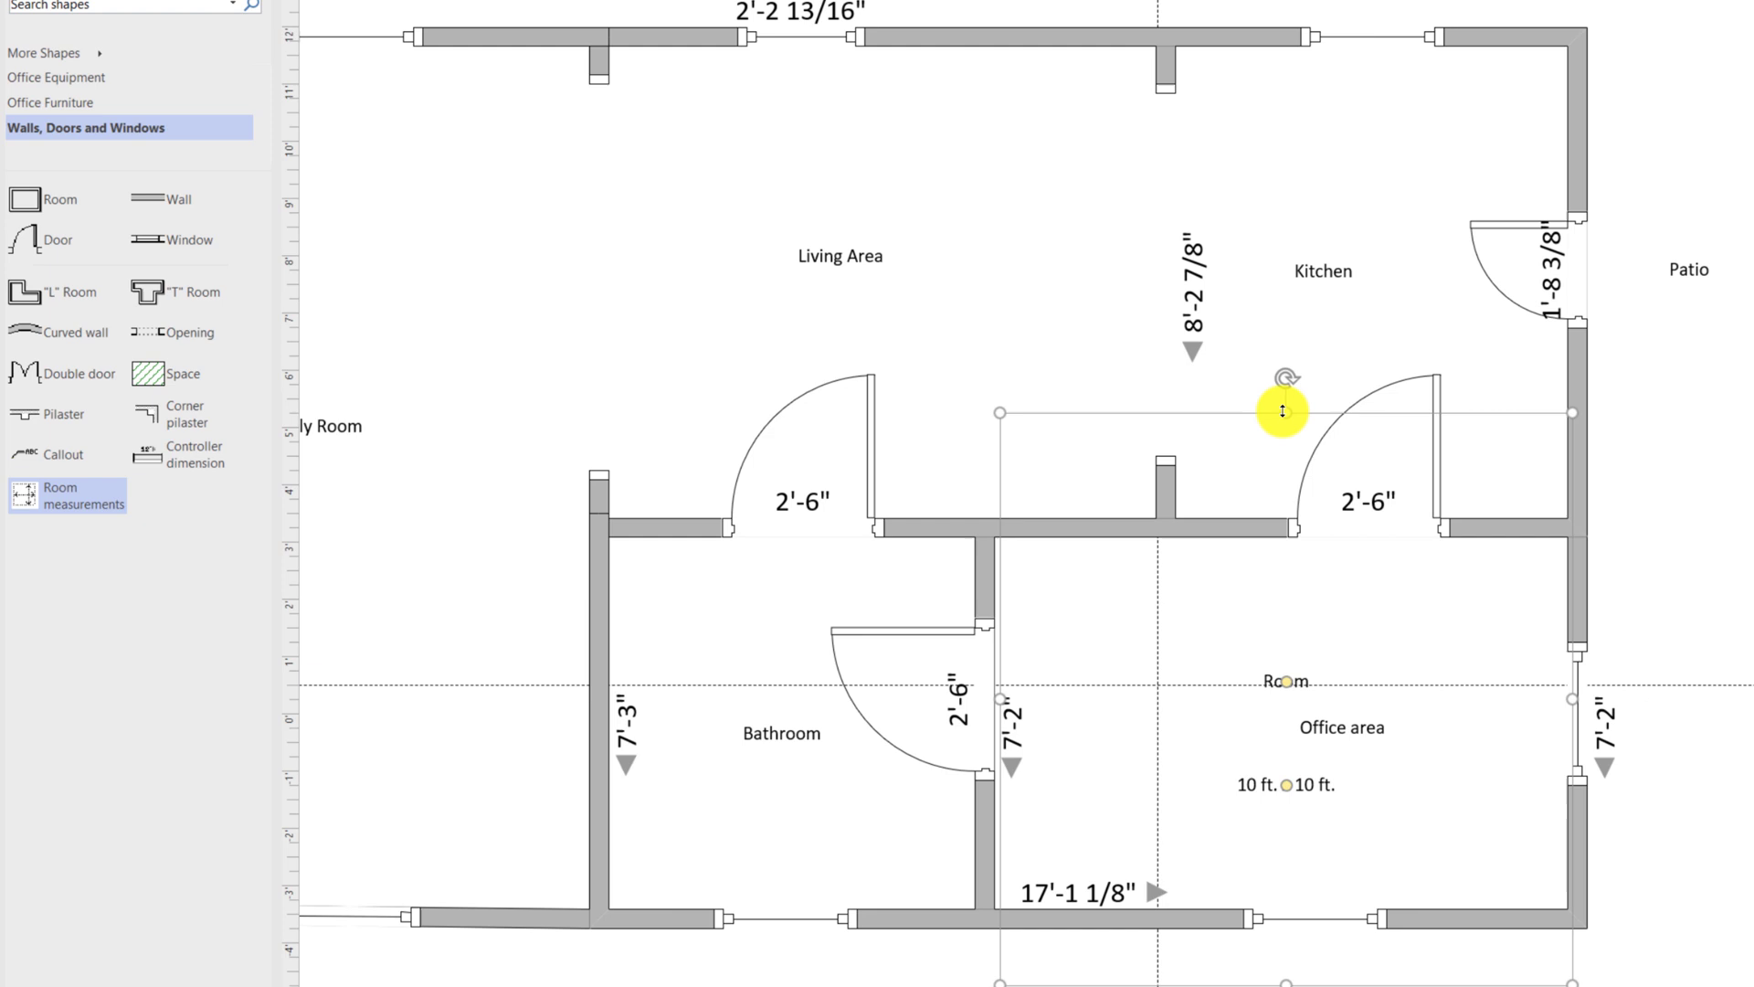
drag(1283, 412, 1246, 539)
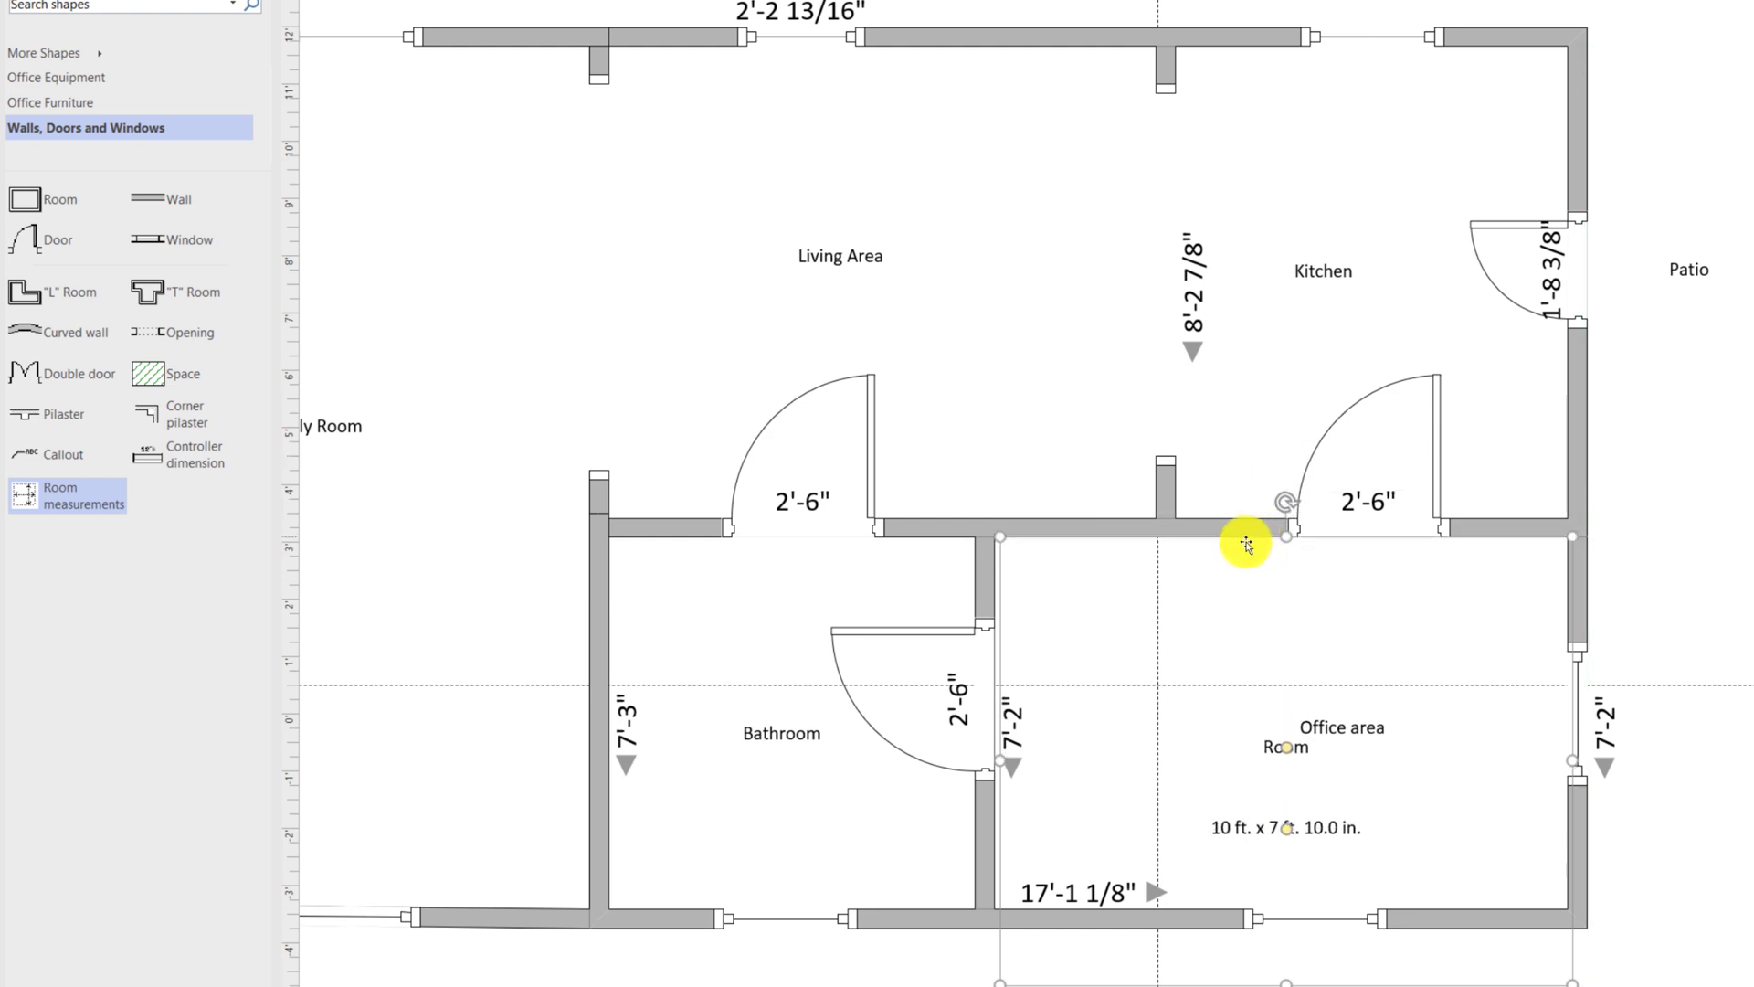
drag(992, 761, 989, 761)
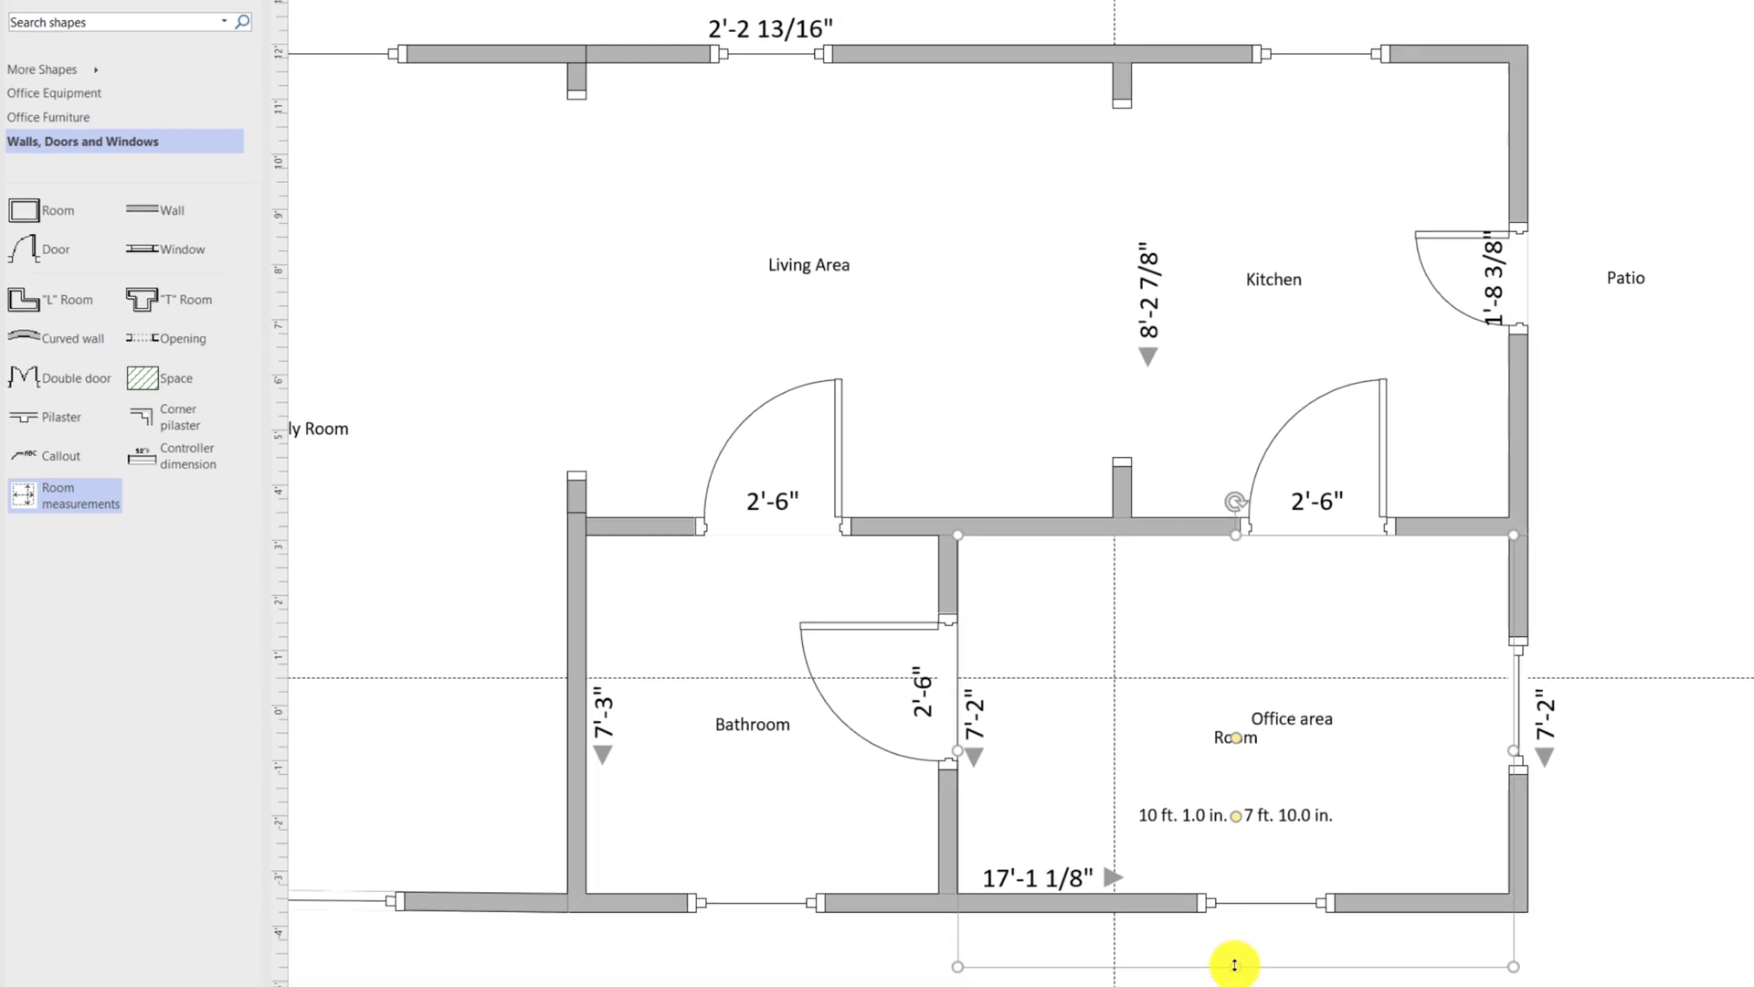
drag(1235, 966, 1235, 895)
drag(1513, 713, 1509, 714)
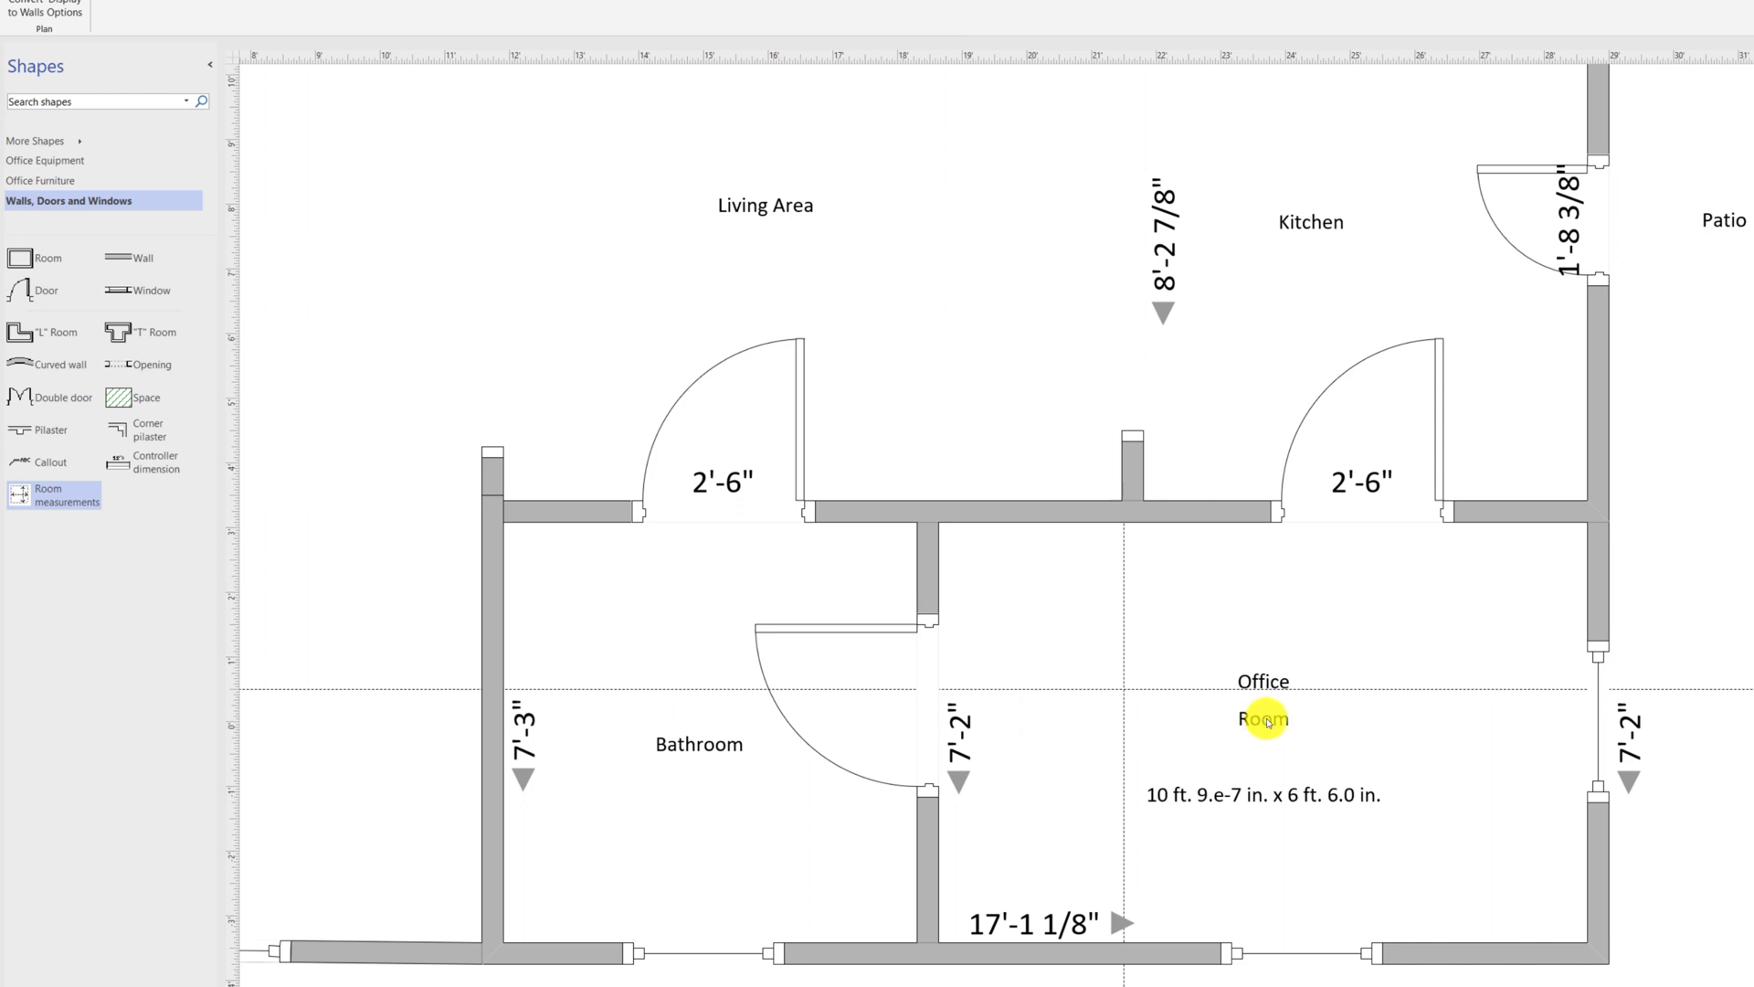
Step: Move the Office label slightly up, clear of the room measurements text
click(1268, 728)
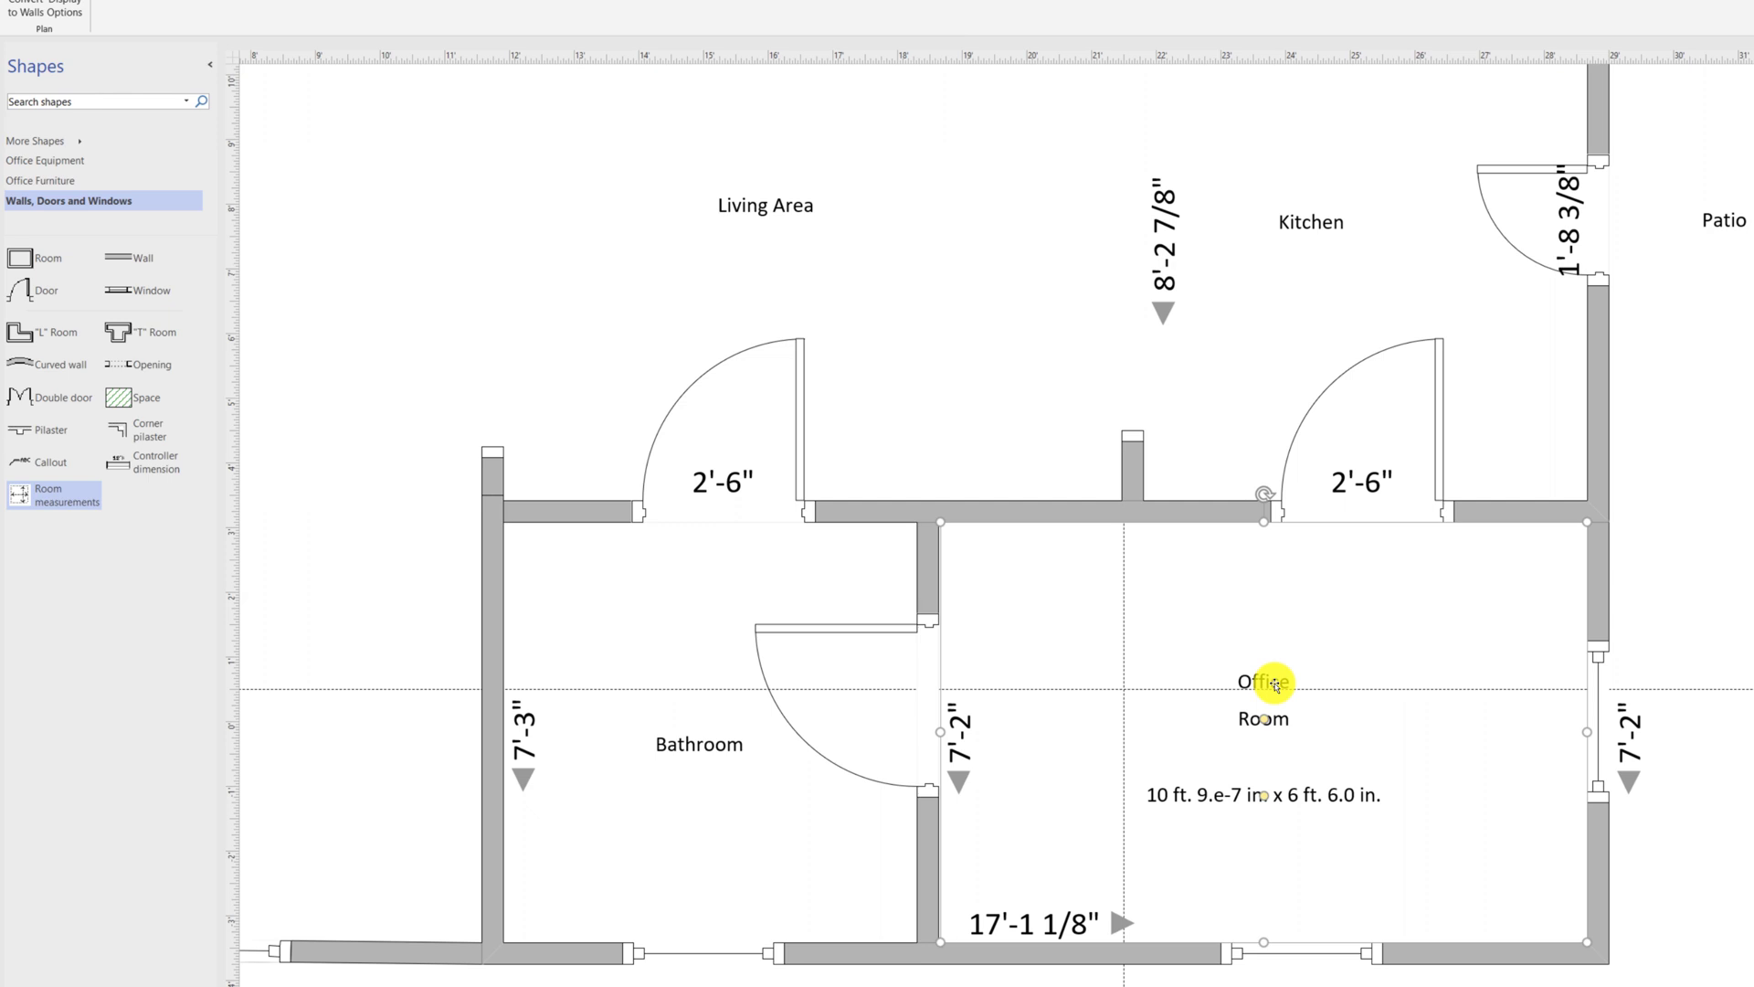
click(1275, 684)
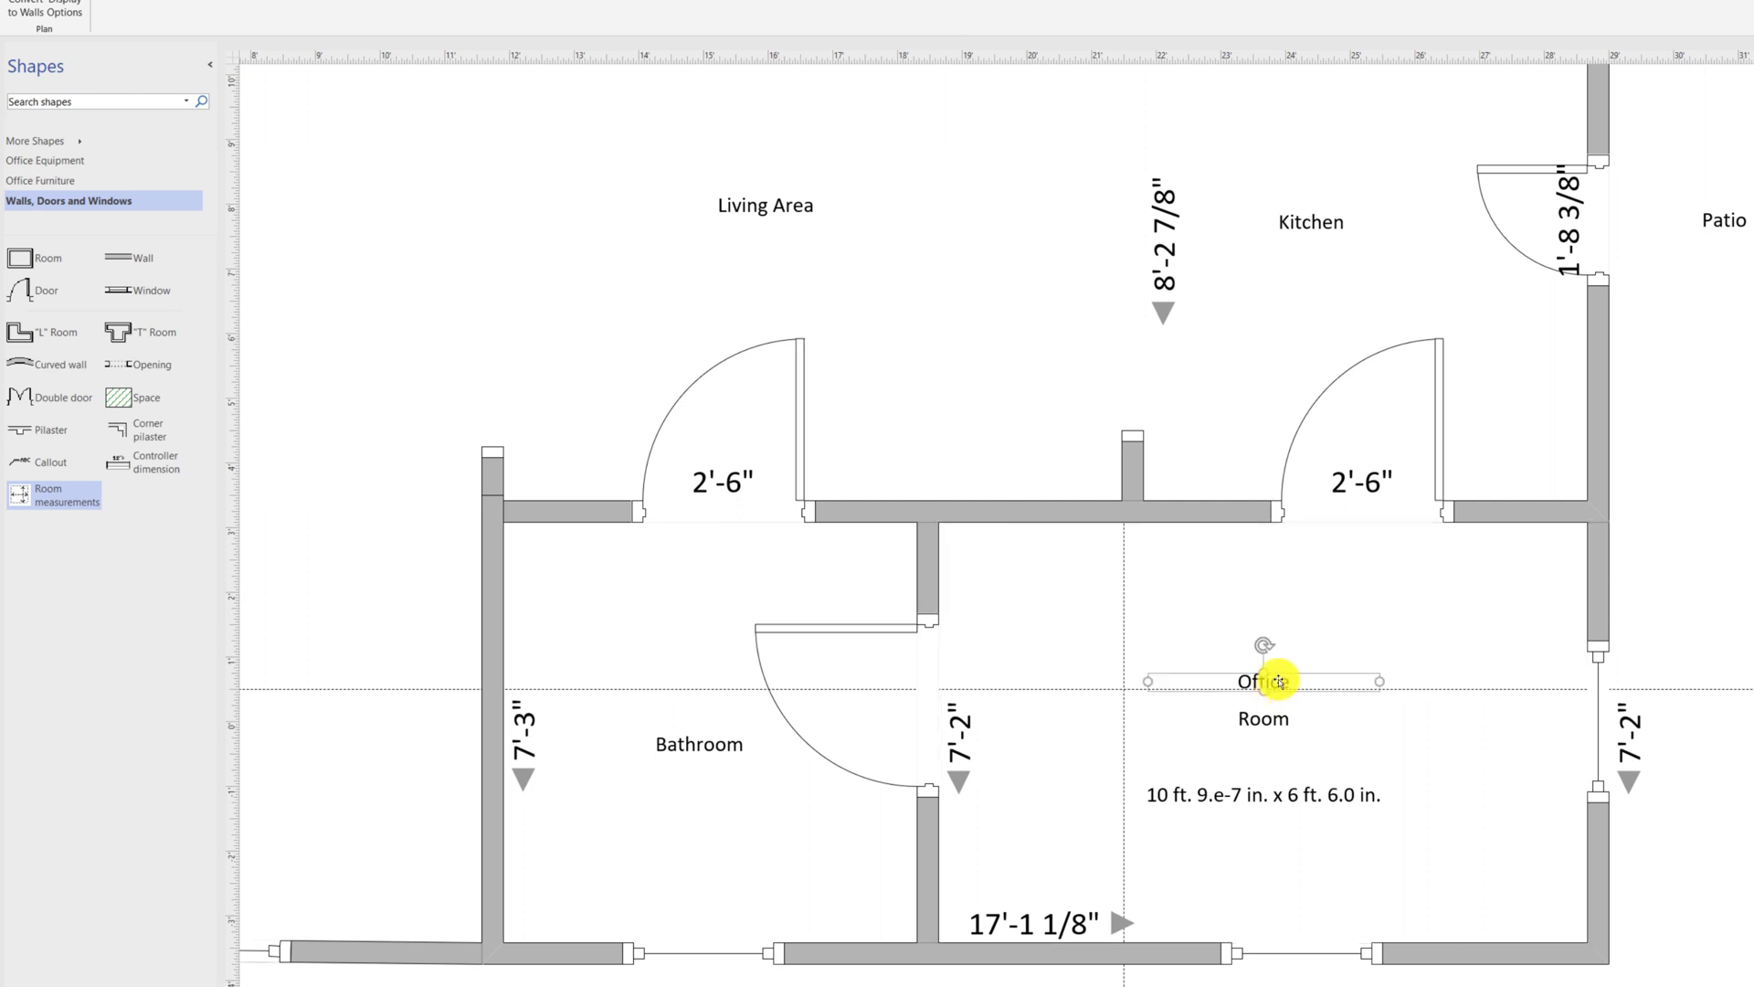
drag(1282, 649, 1283, 650)
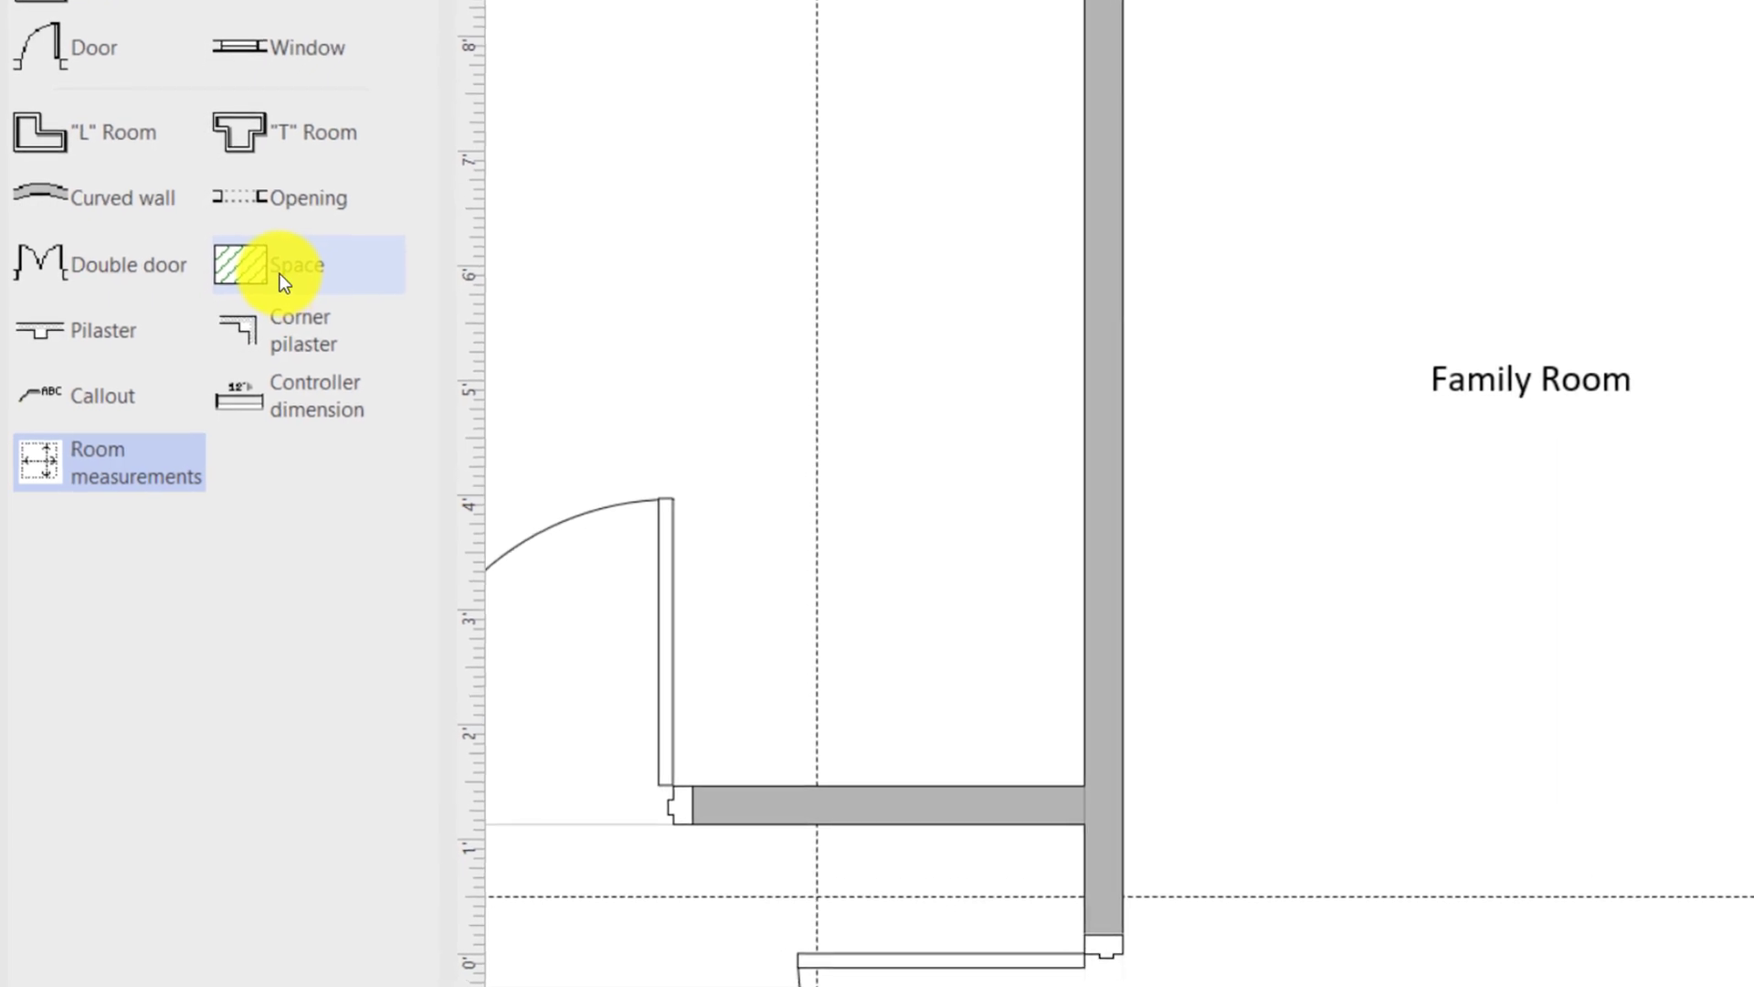
Step: Add a Space shape to the family room, reduce it to fit inside the room and auto-size it to the walls
drag(279, 272, 1731, 289)
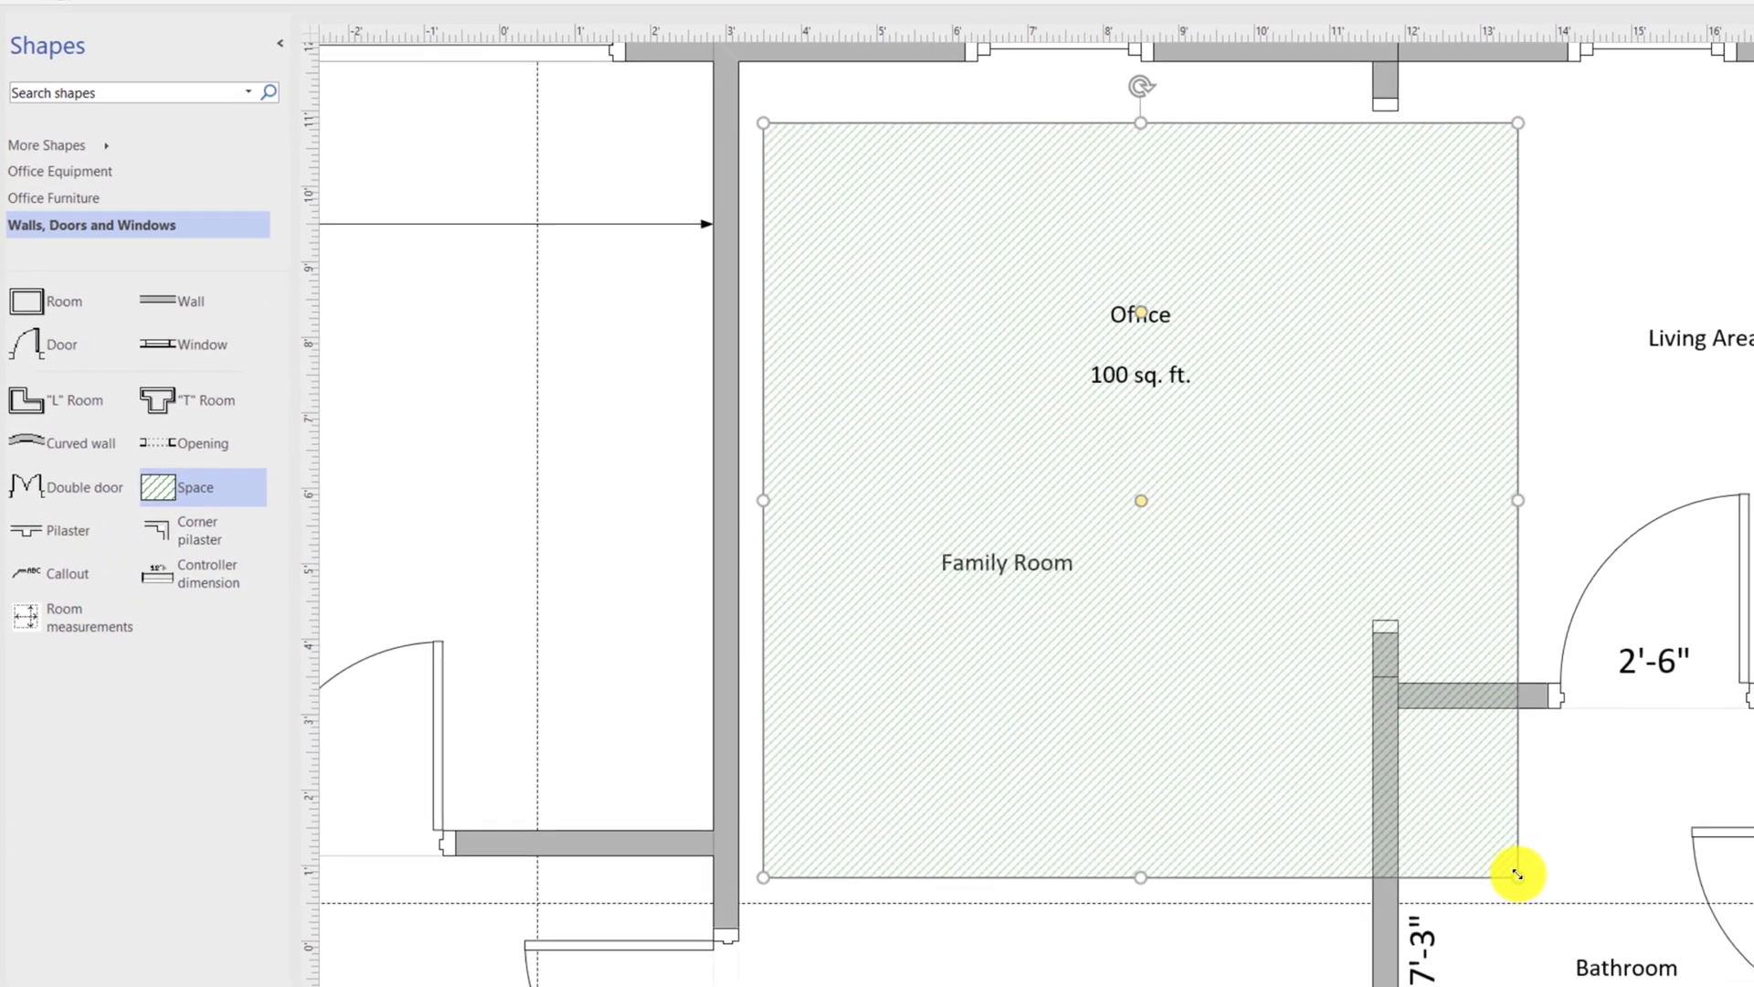
drag(1612, 874, 1411, 674)
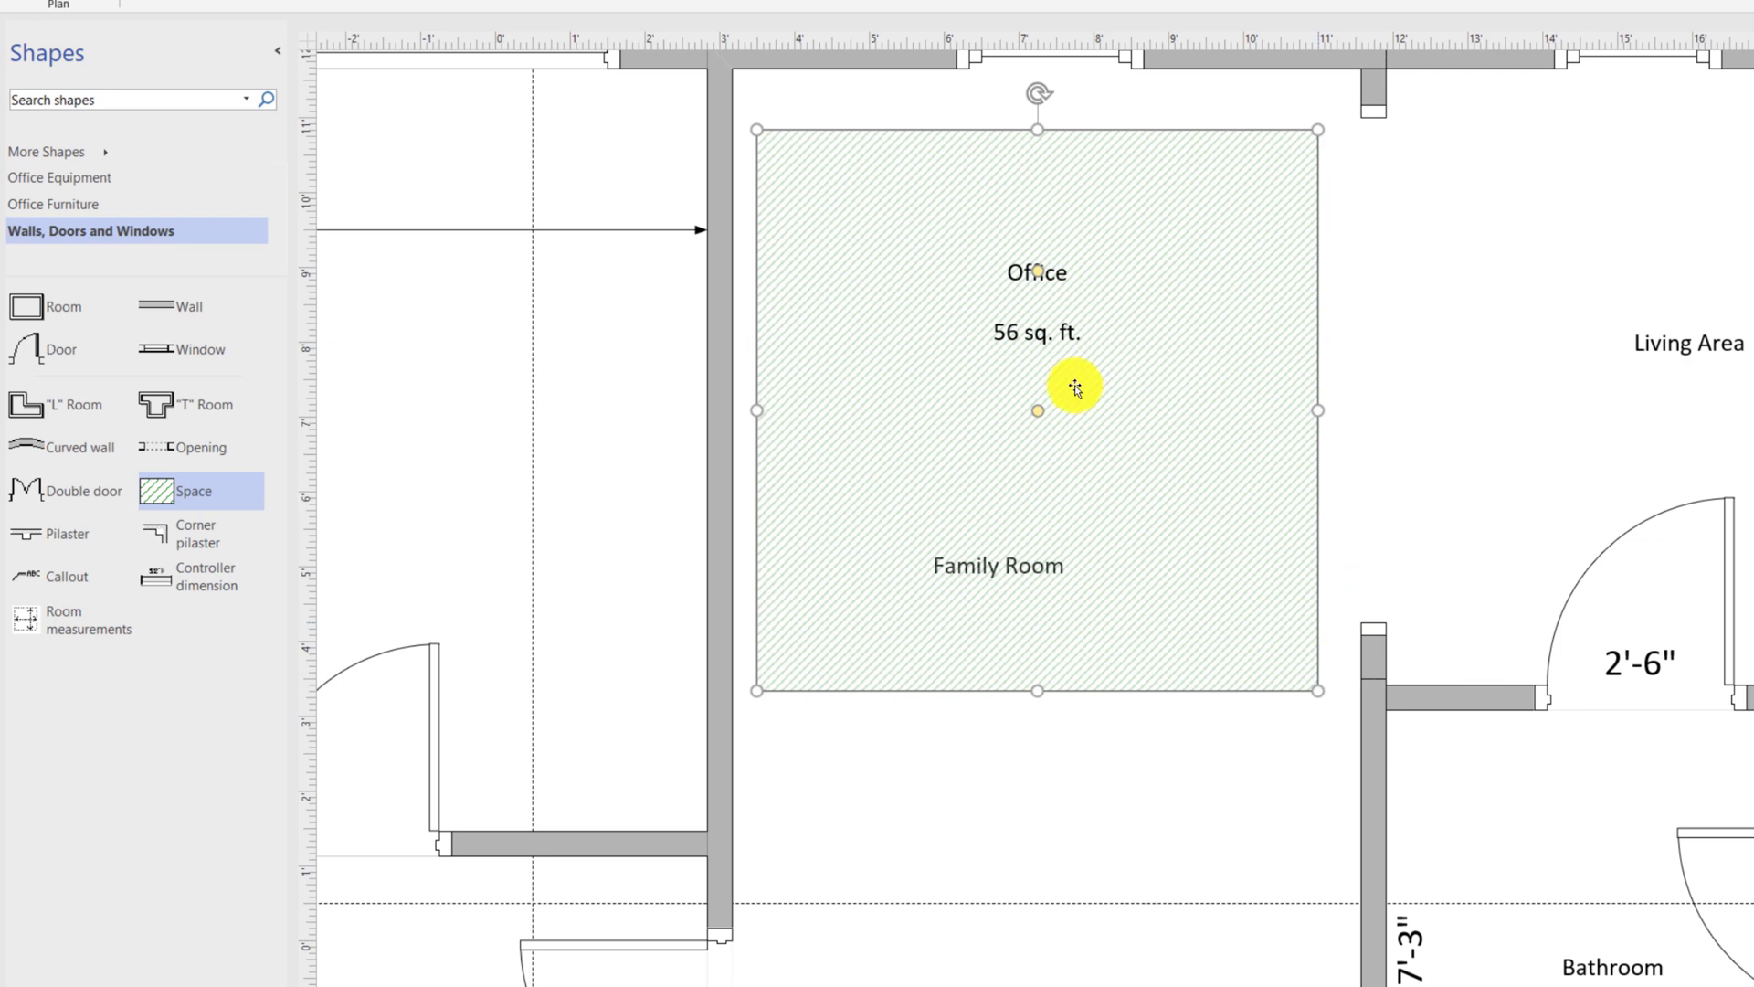
right_click(1232, 379)
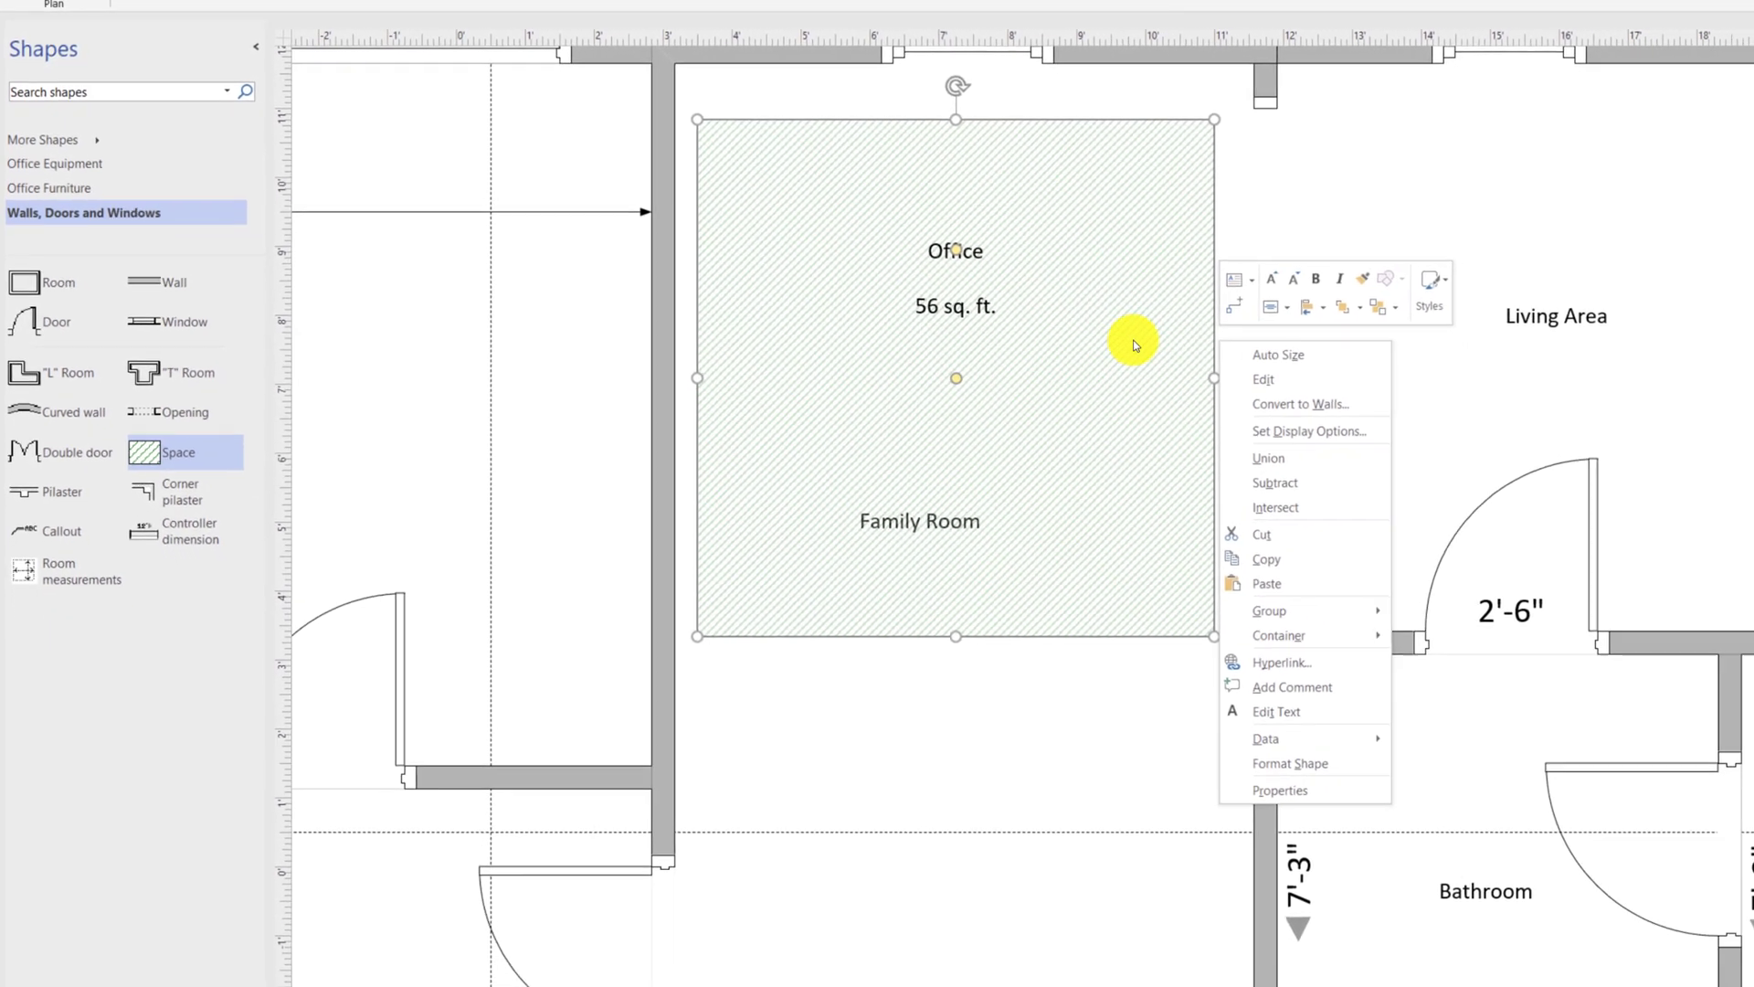
click(1313, 366)
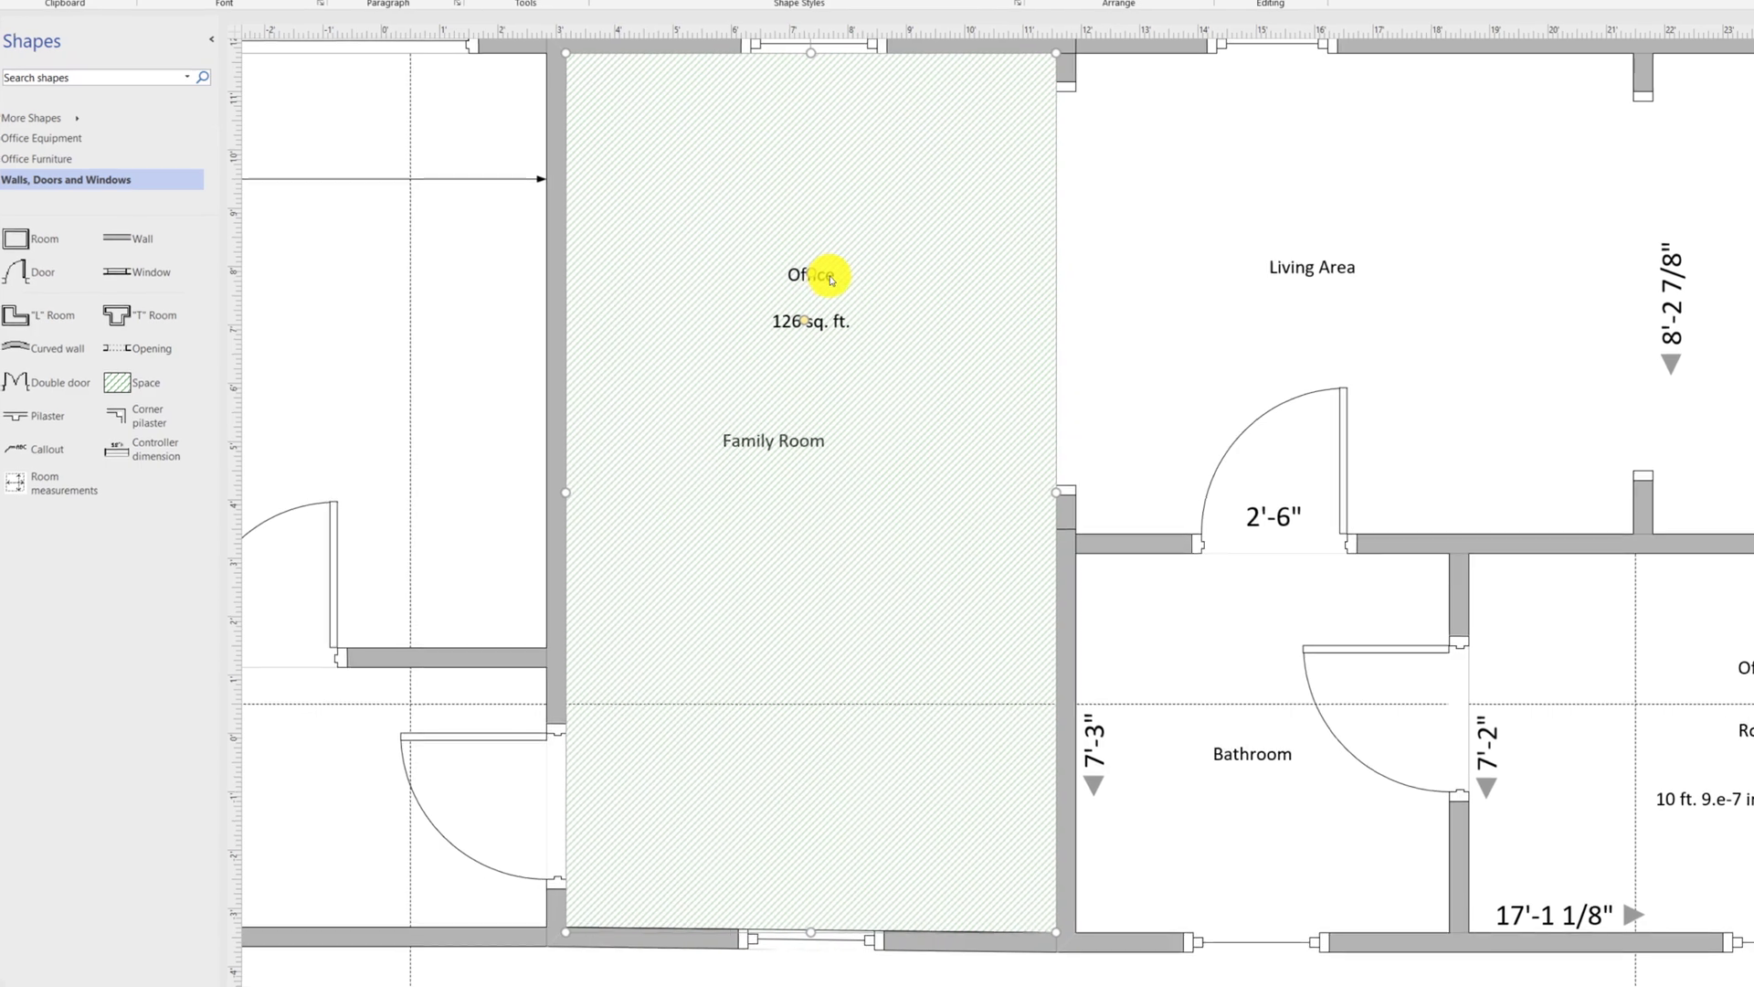
Step: Disable the Space use label (Label 1) in the display options for spaces
right_click(833, 278)
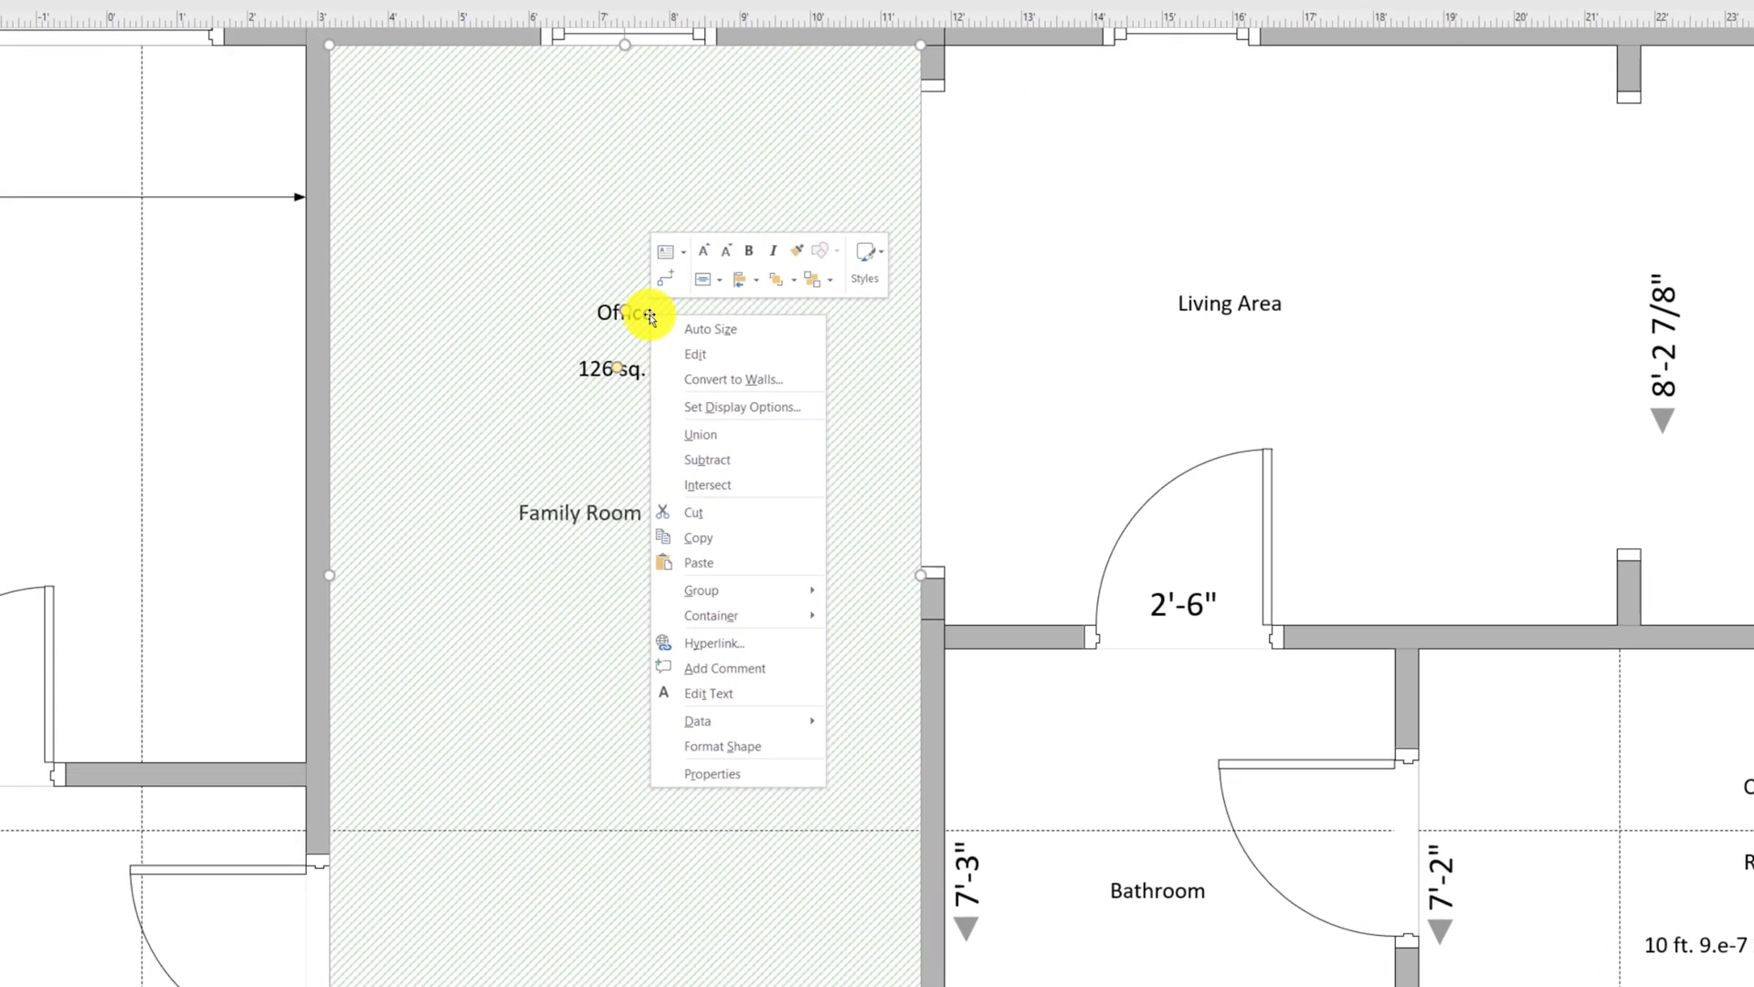
click(808, 384)
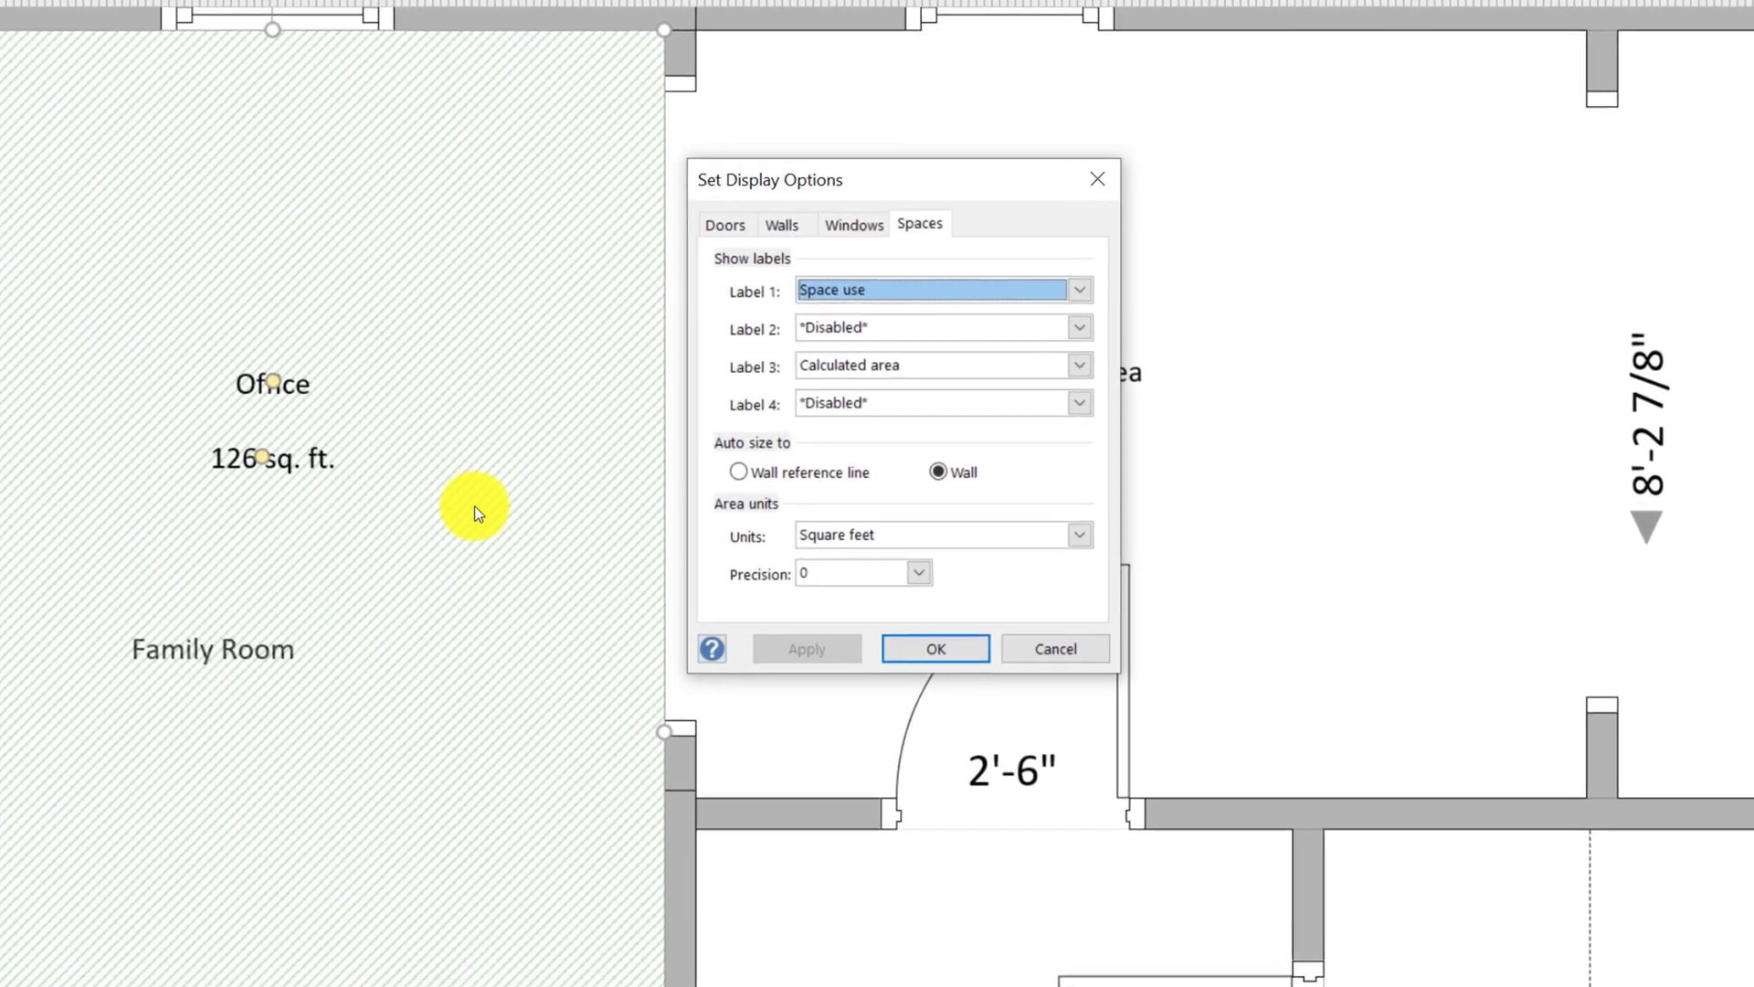
click(1107, 281)
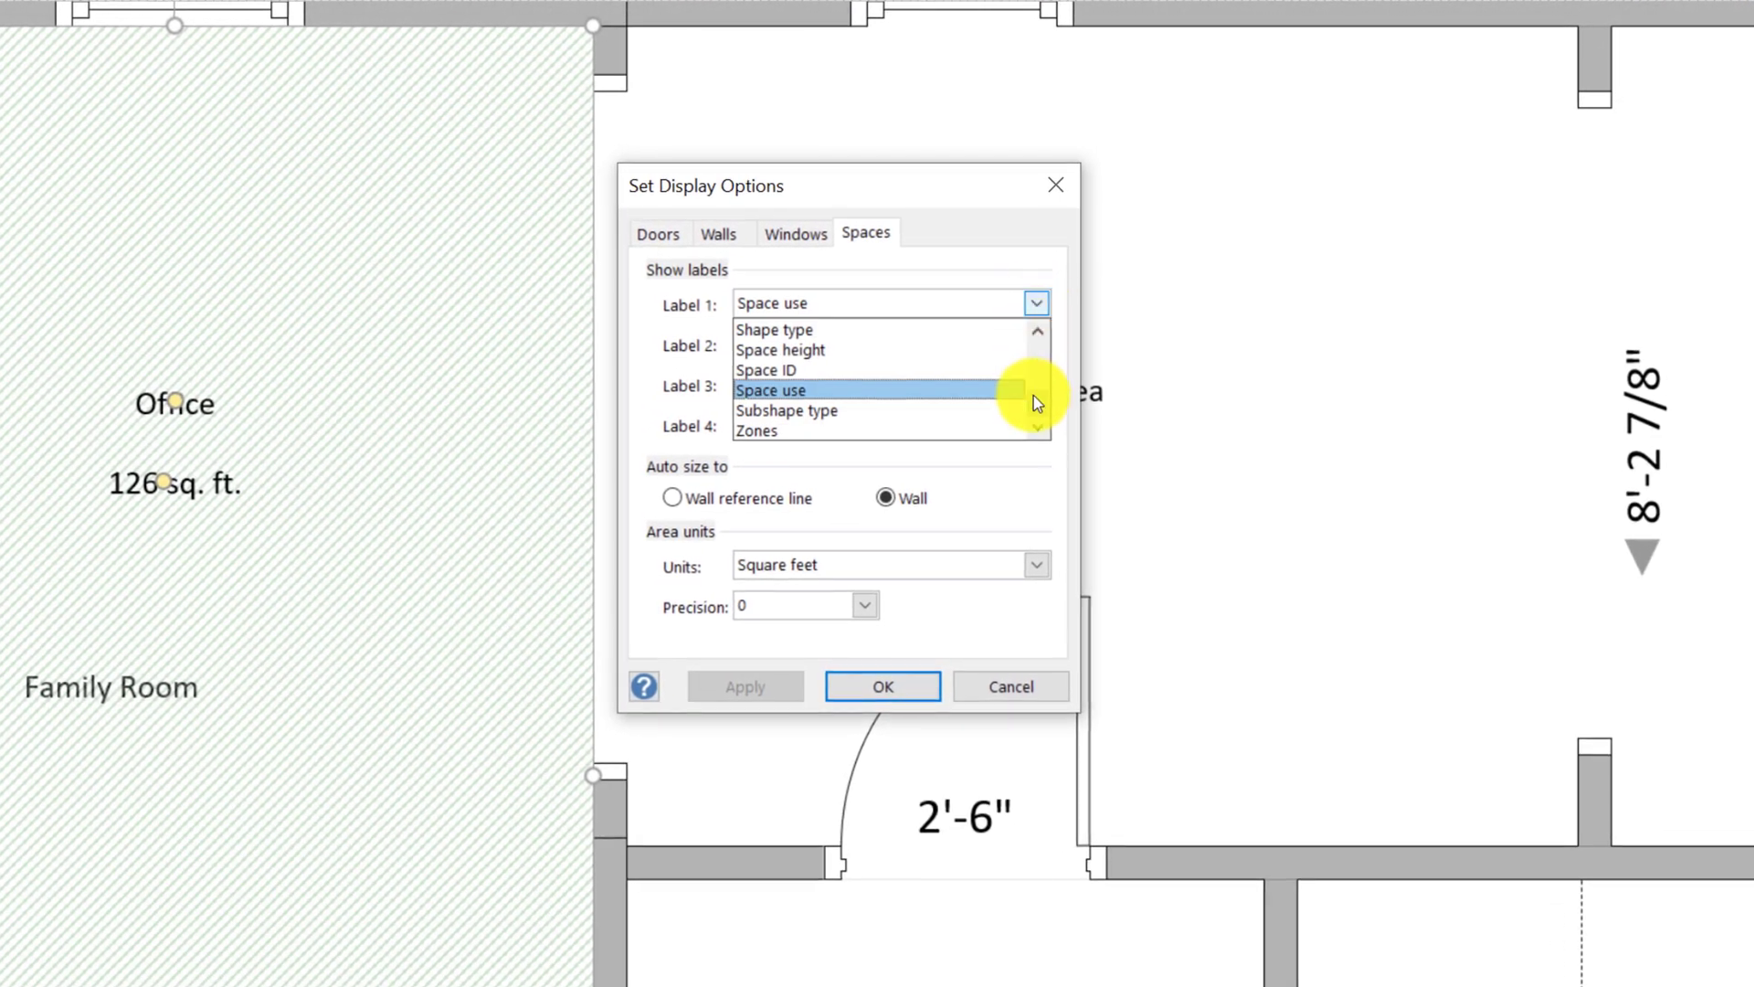
drag(1034, 397, 1008, 333)
click(1005, 329)
click(876, 688)
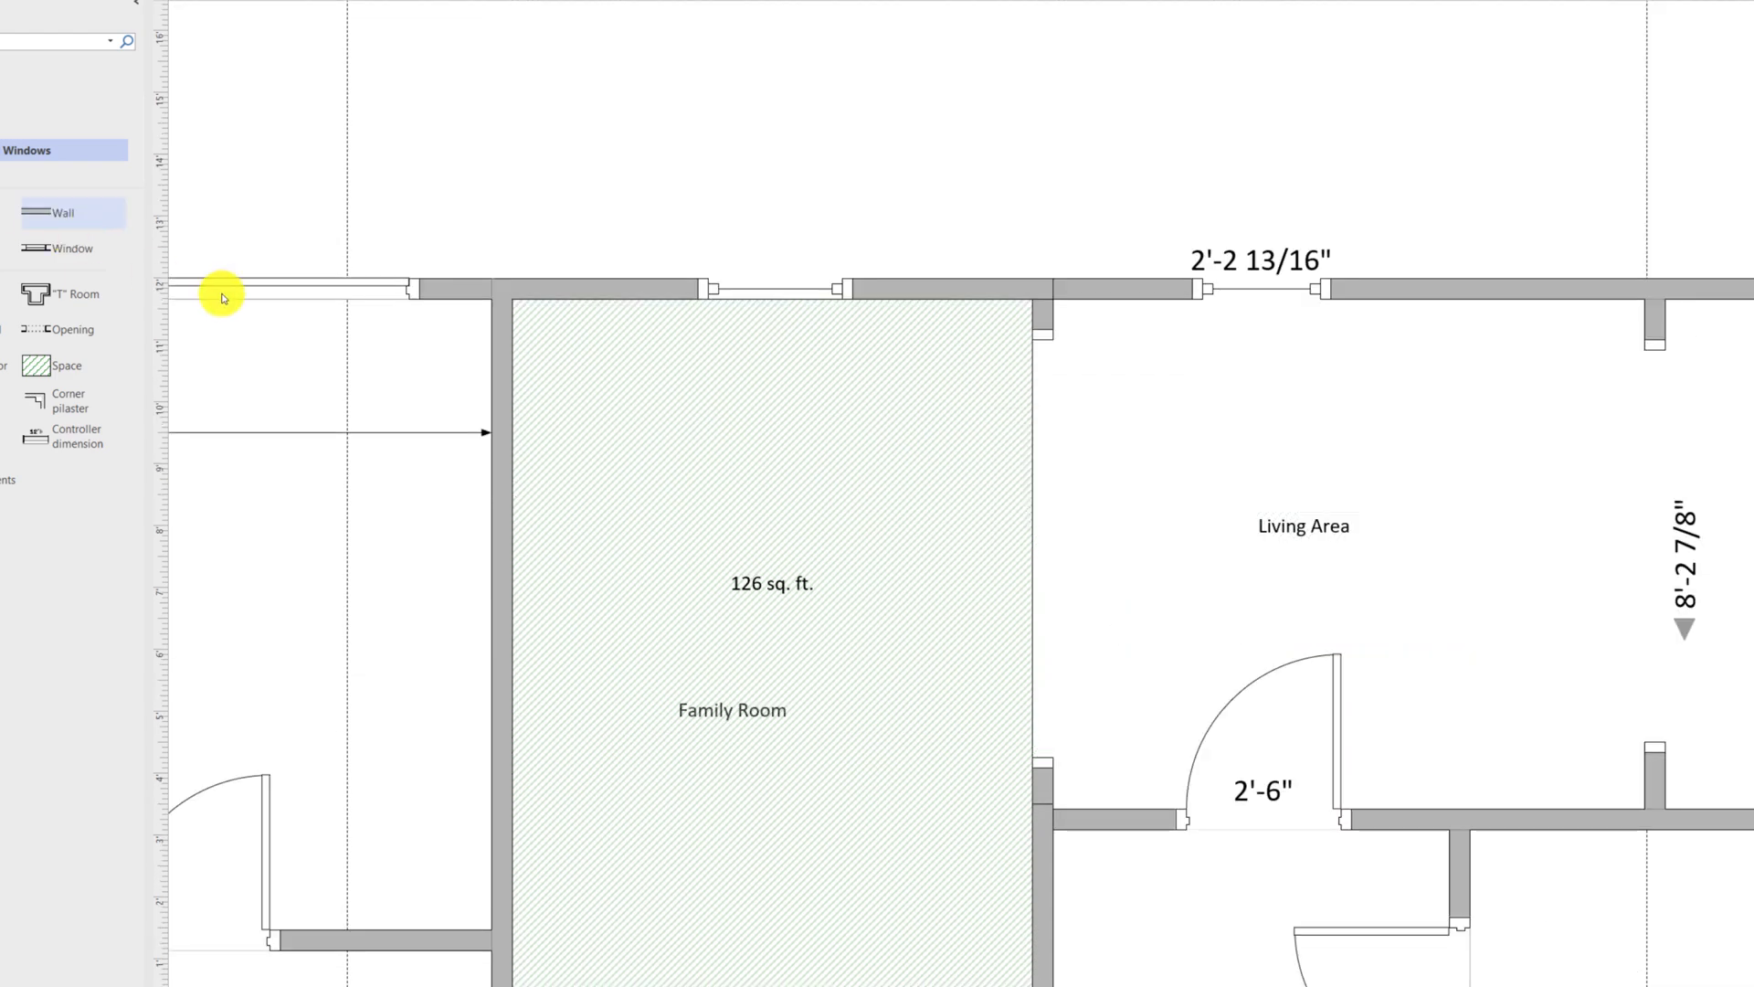
Step: Add a Space shape to the living area and auto-size it to the surrounding walls
drag(73, 373, 1590, 571)
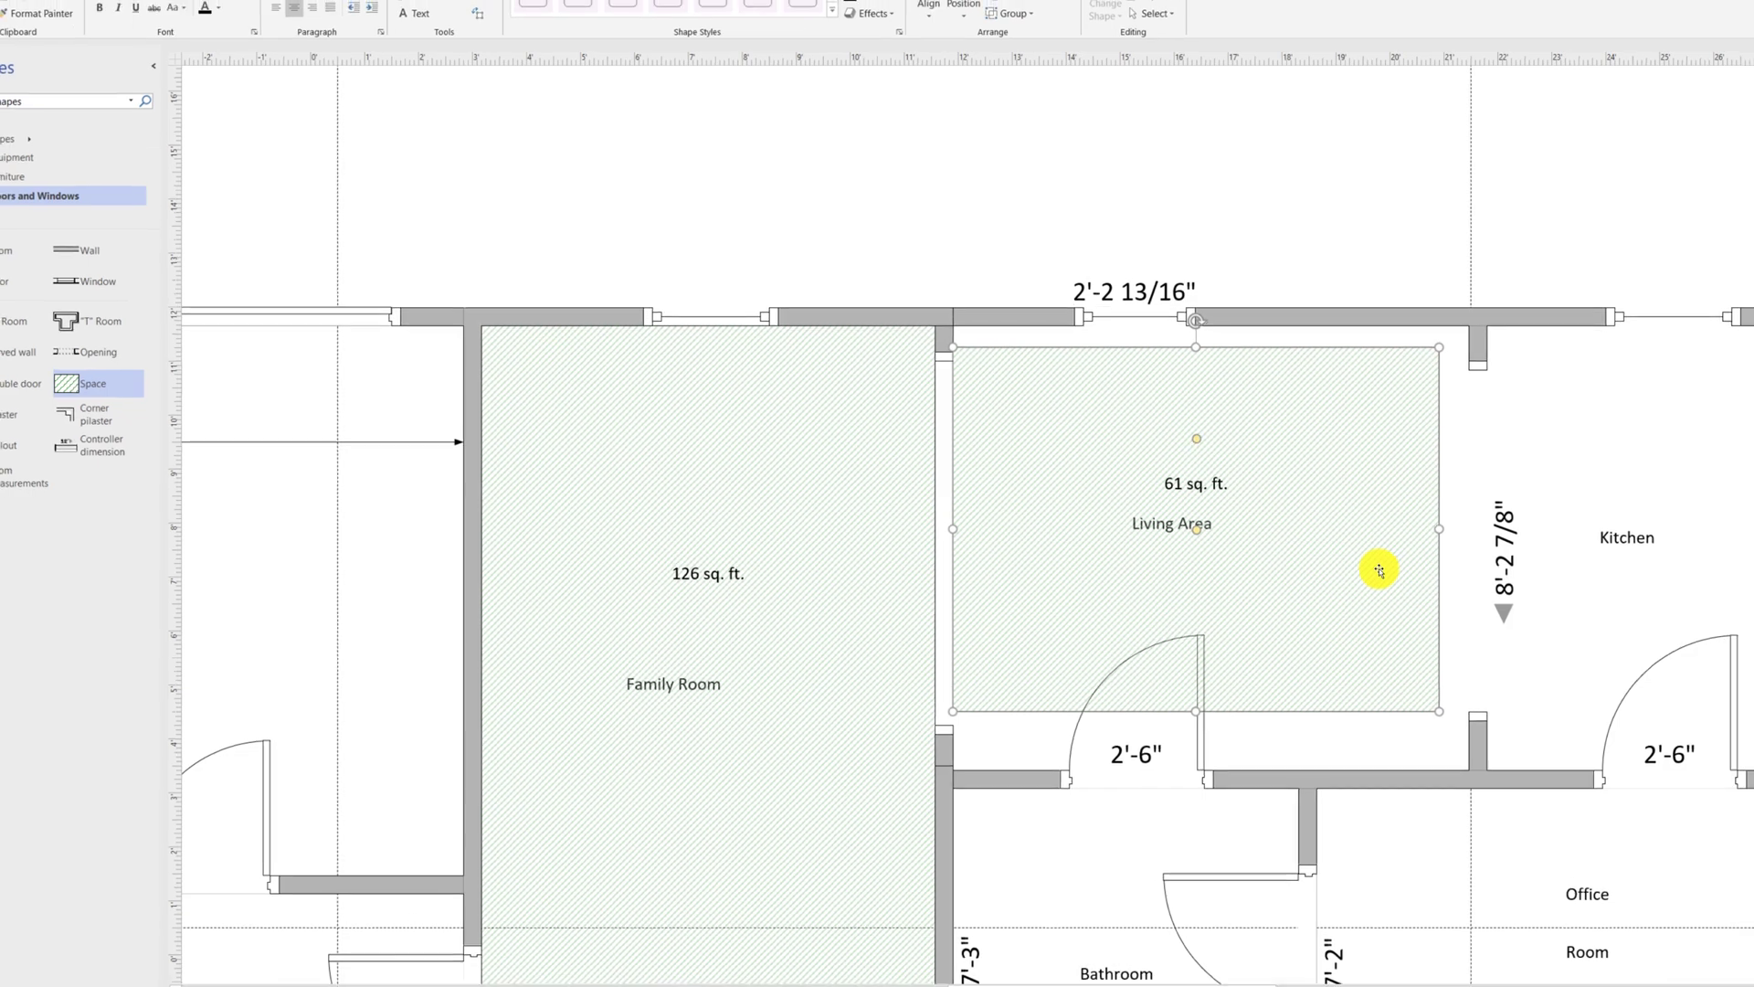
right_click(1345, 517)
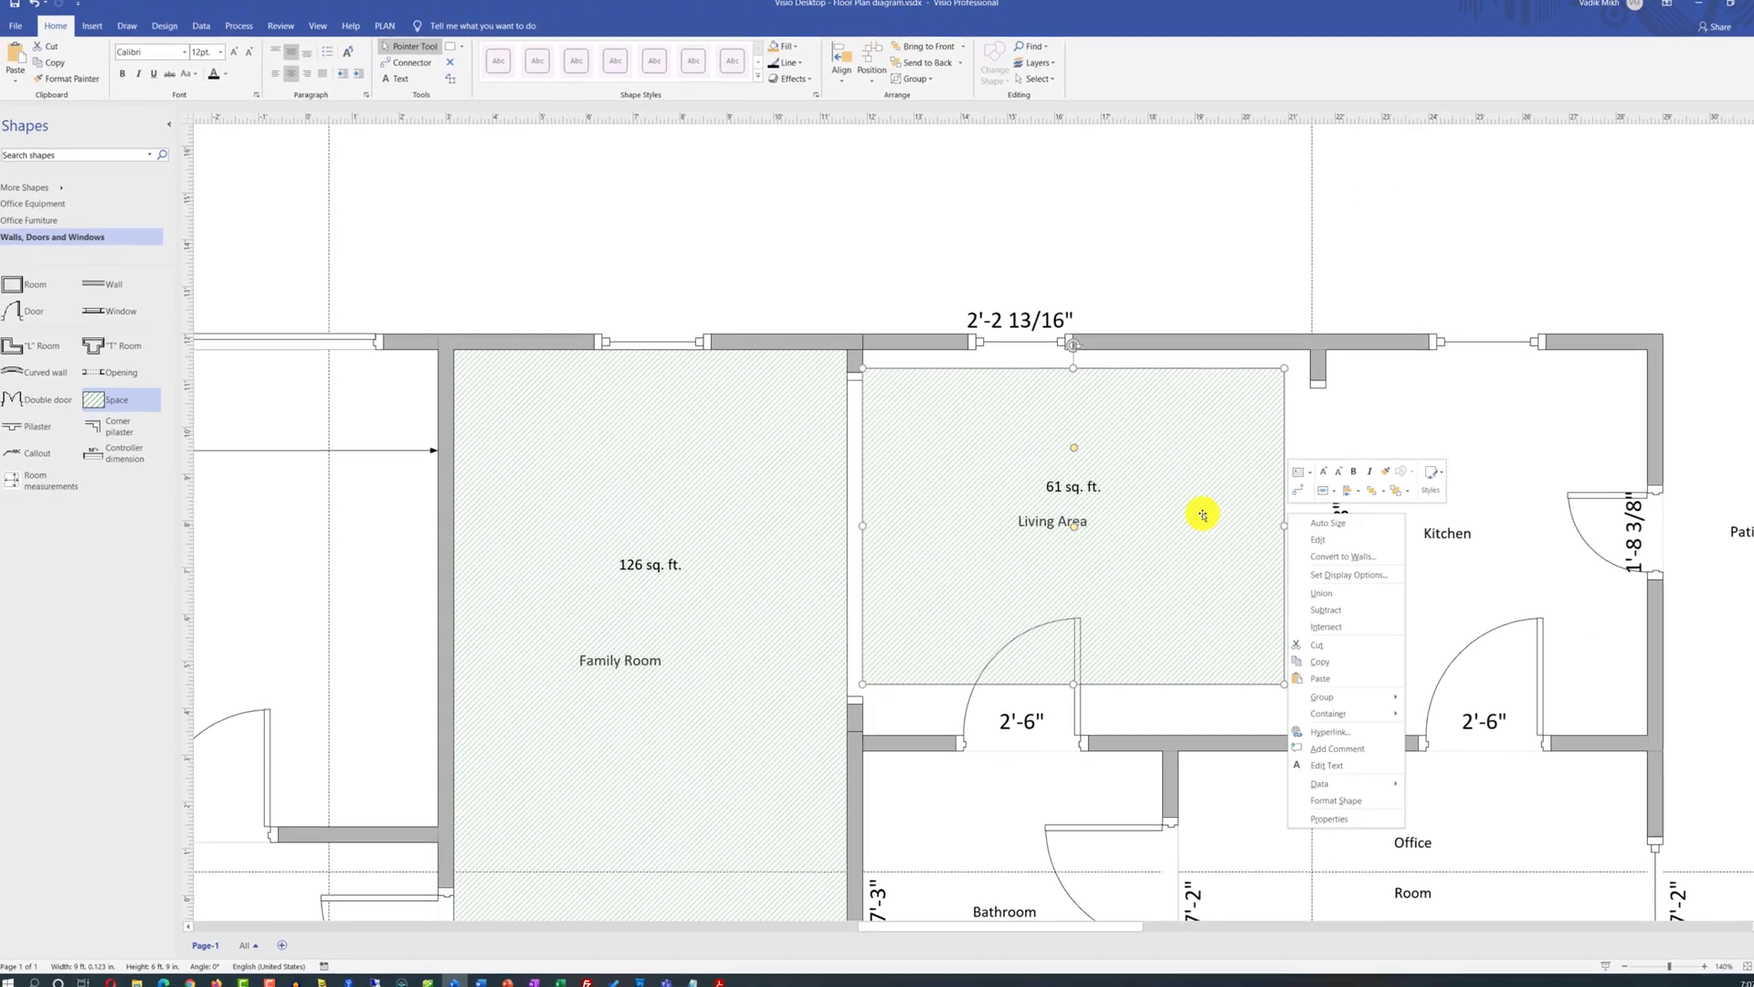
click(1316, 523)
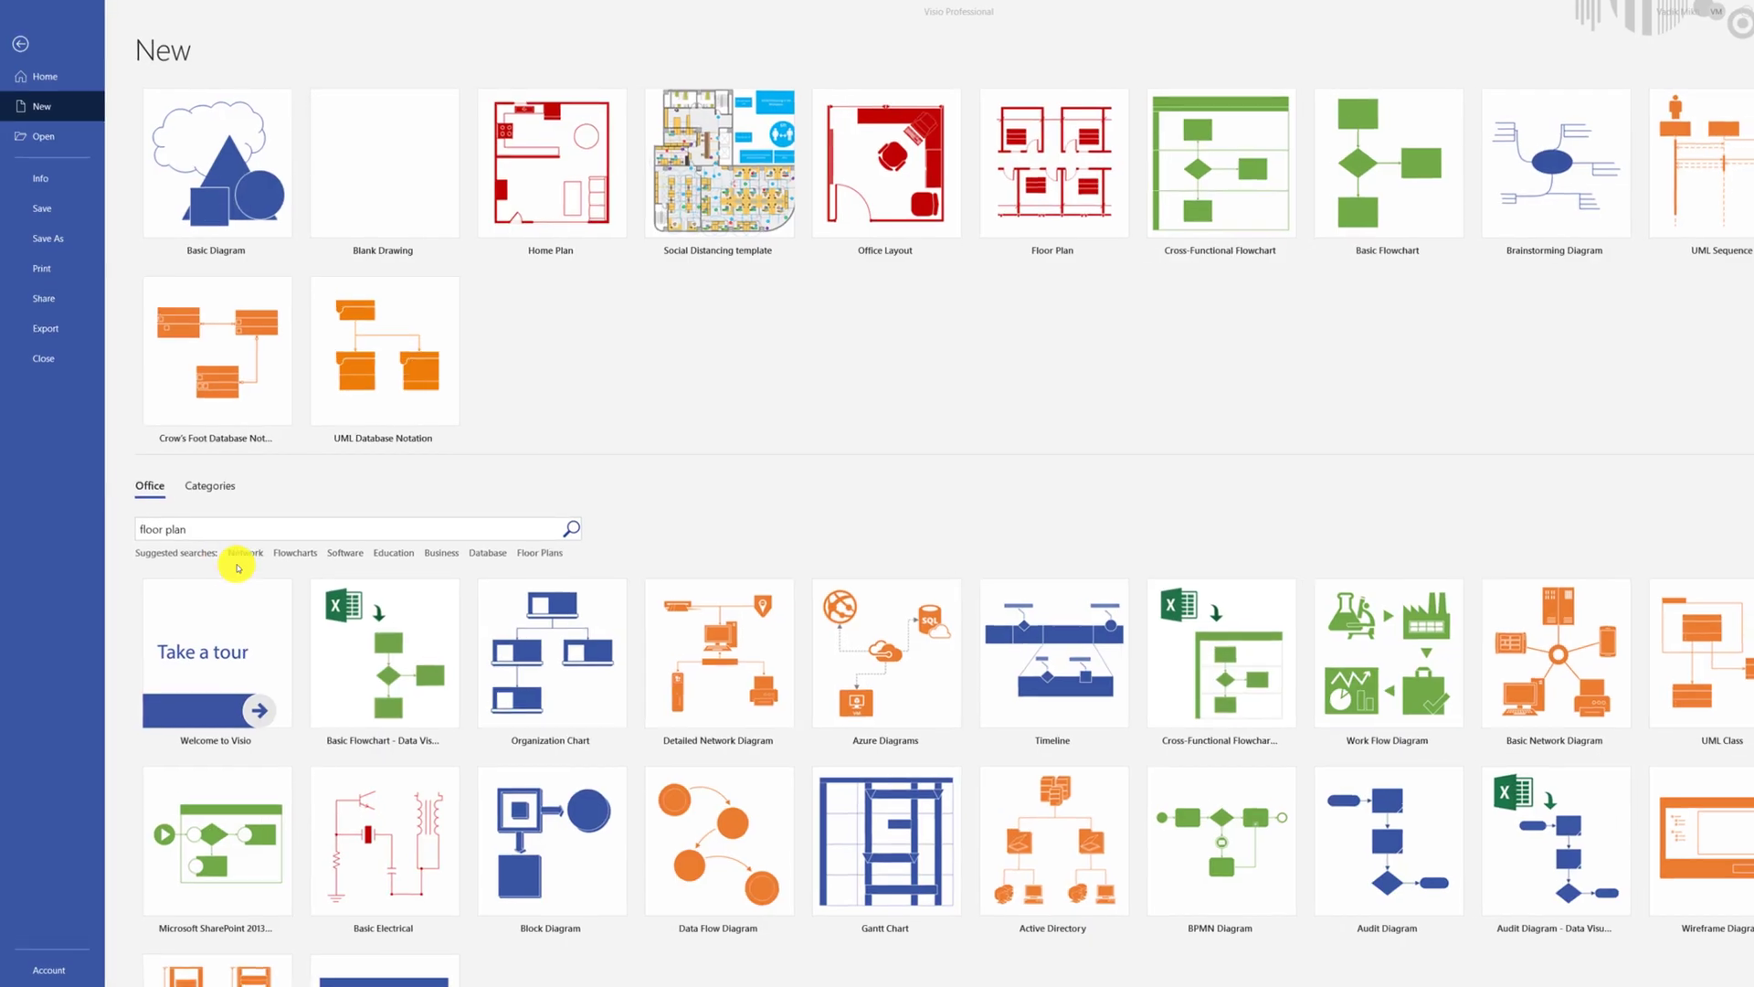
Step: Search the diagram templates for floor plan and browse the floor plan's office equipment and office furniture stencils
key(Return)
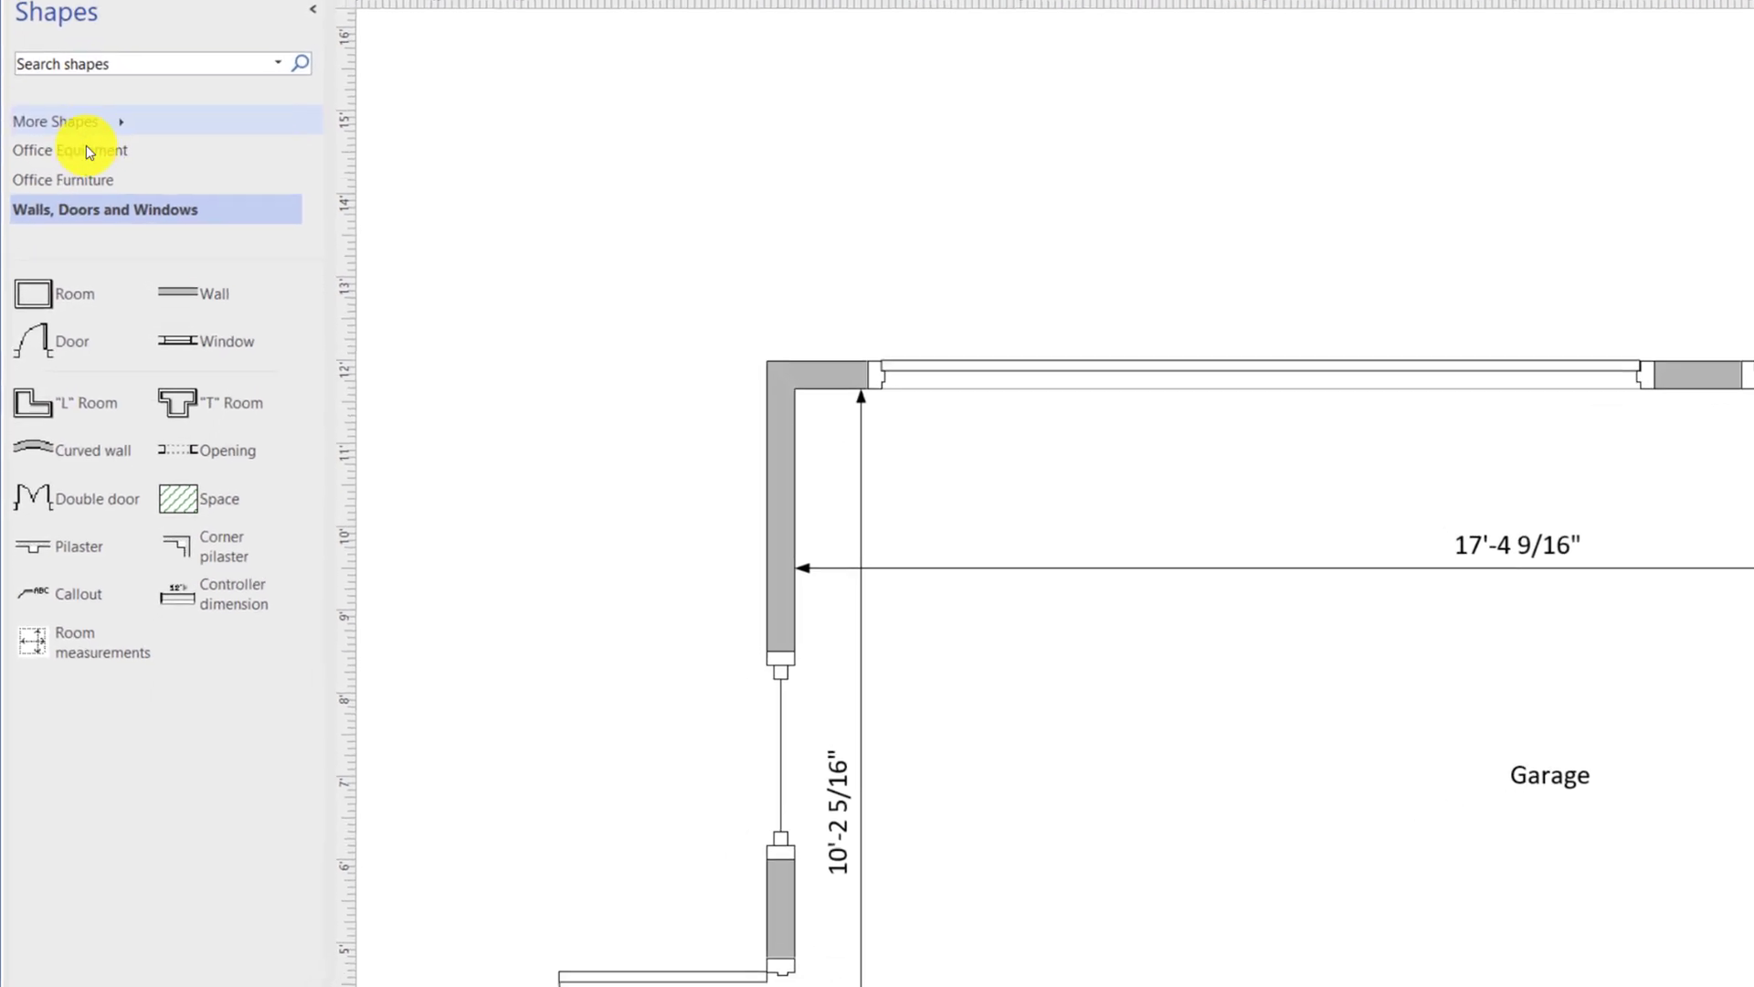
click(92, 77)
click(84, 102)
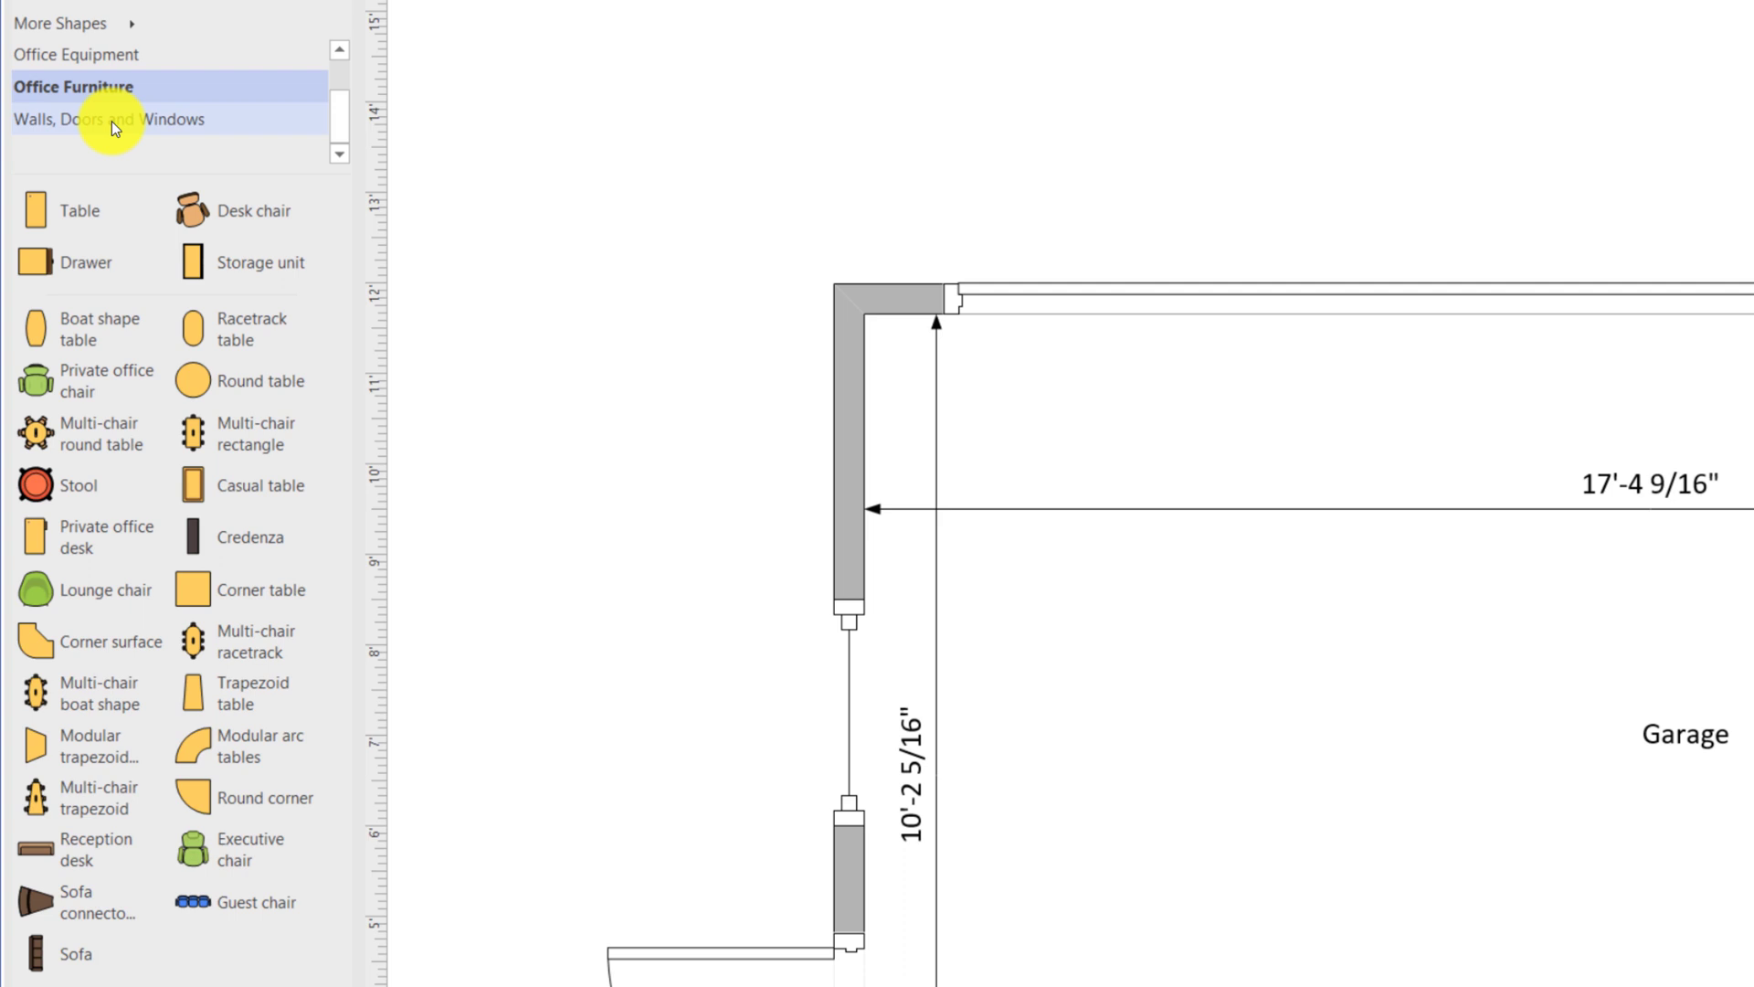
click(111, 121)
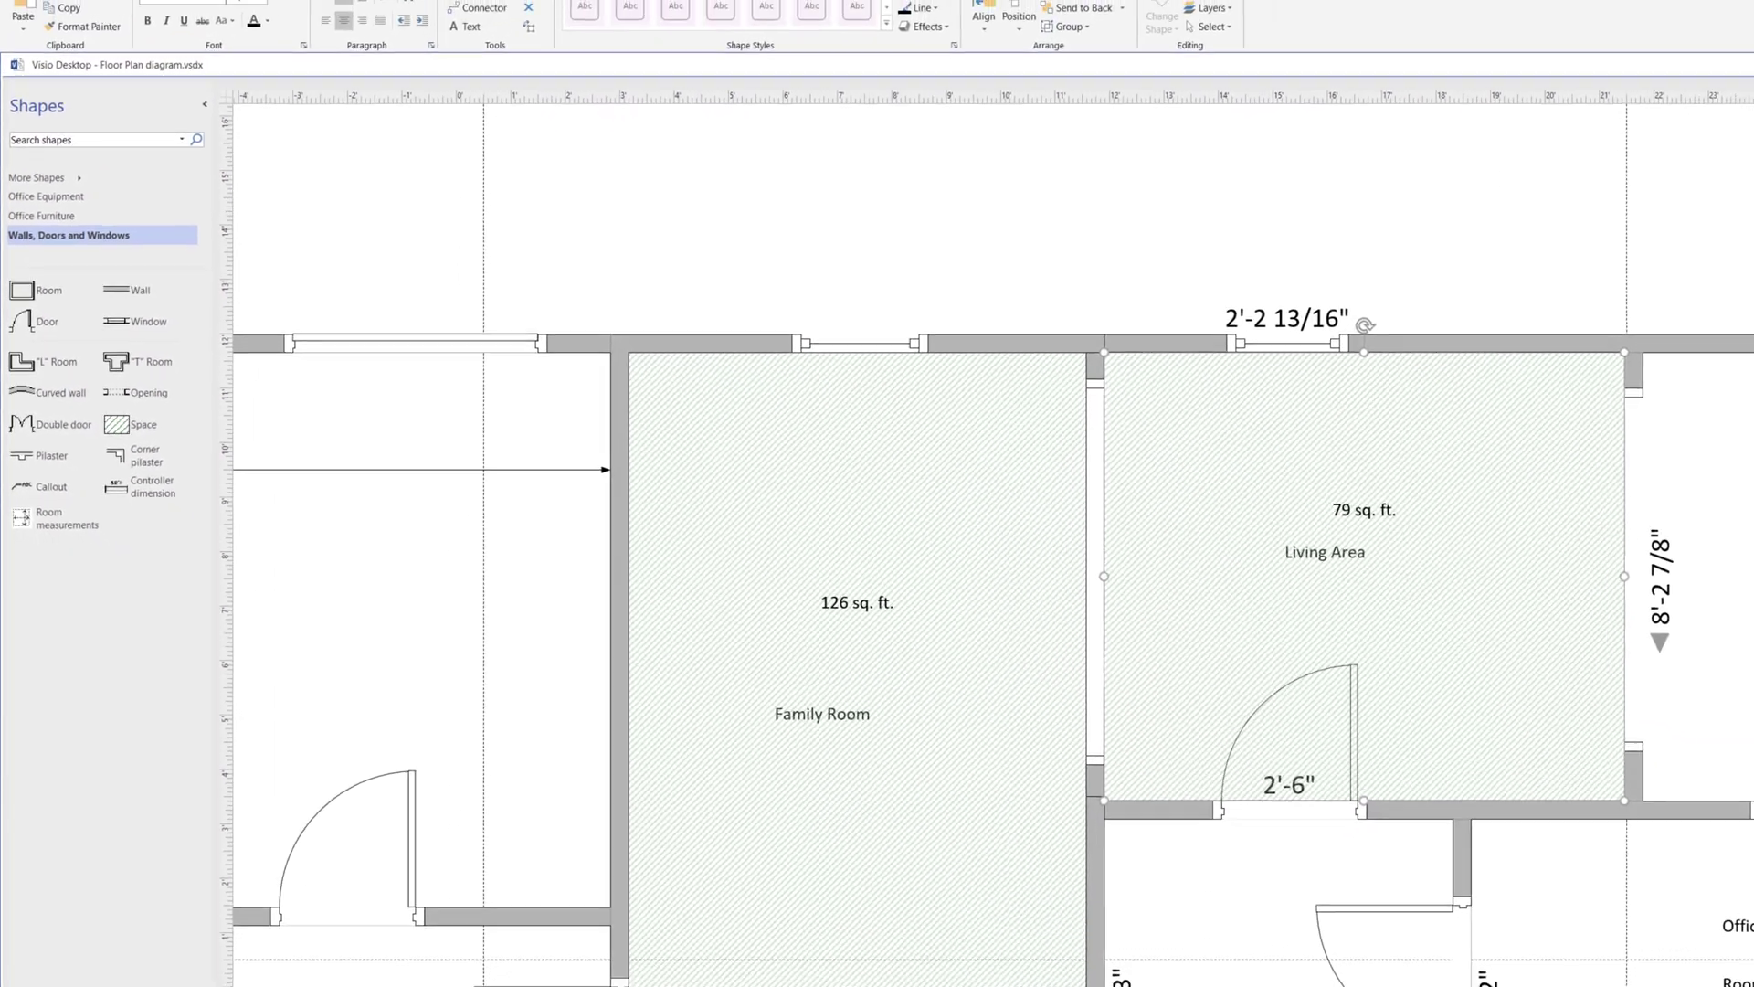
Step: Search the shapes for furniture and open the Furniture stencil
drag(1741, 535, 1741, 584)
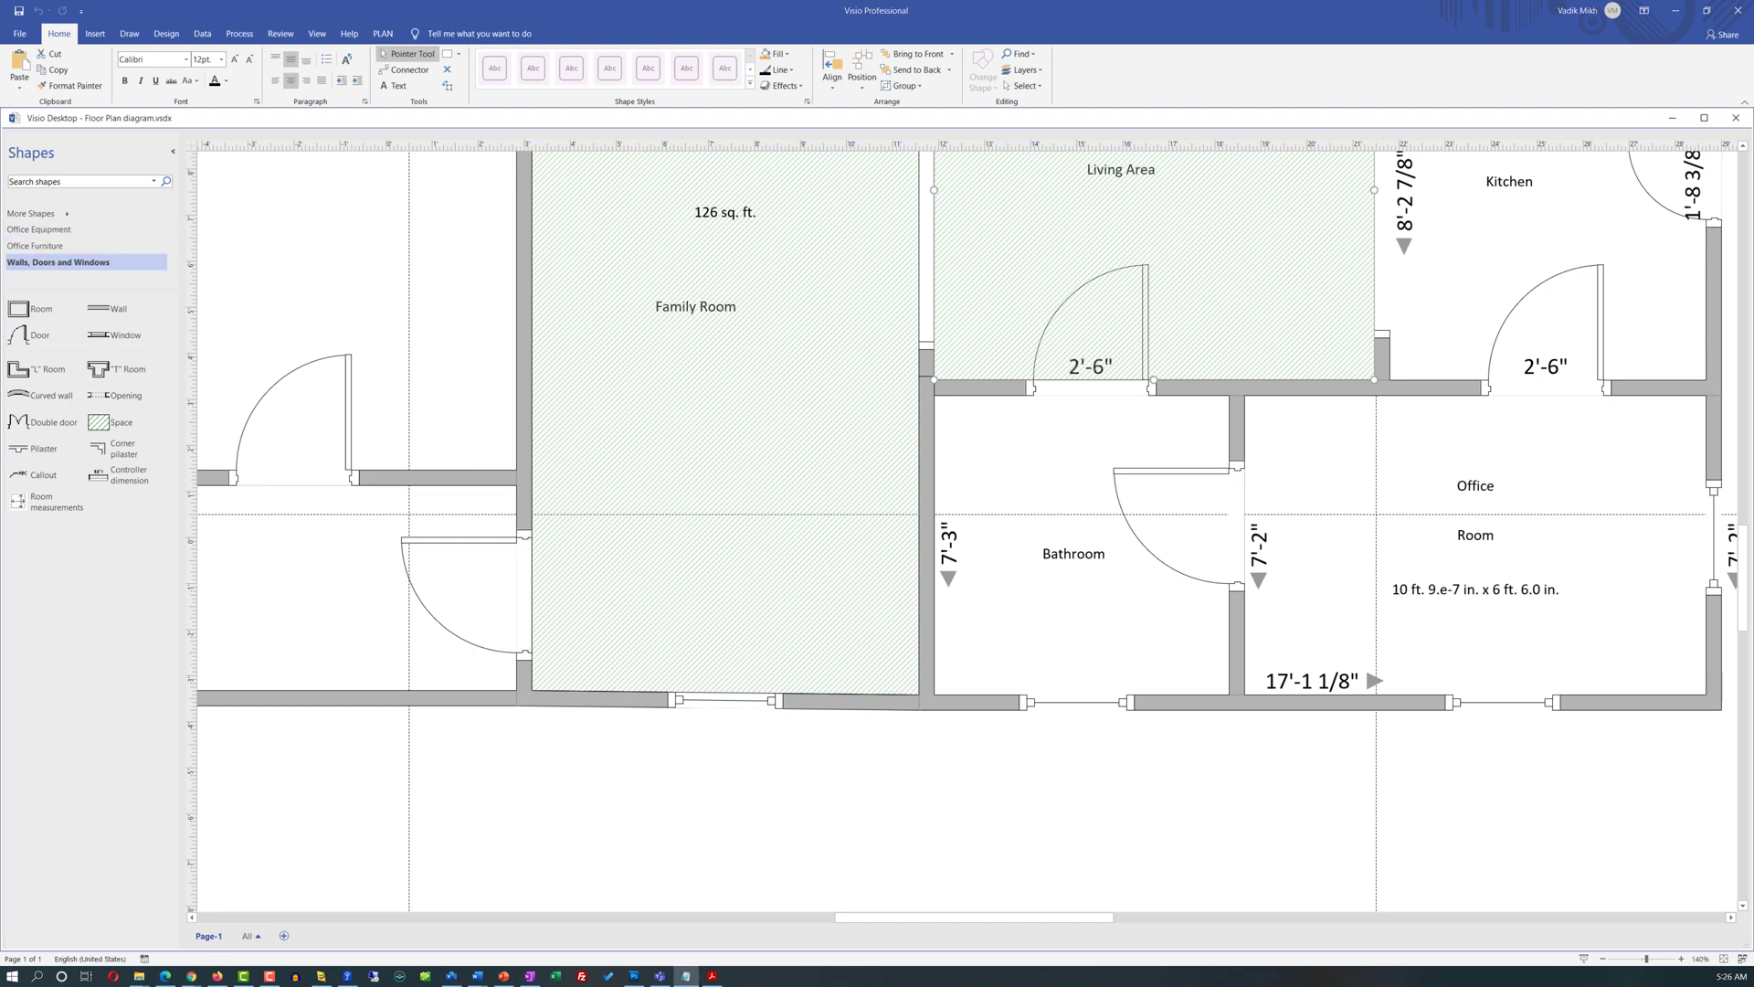
click(97, 187)
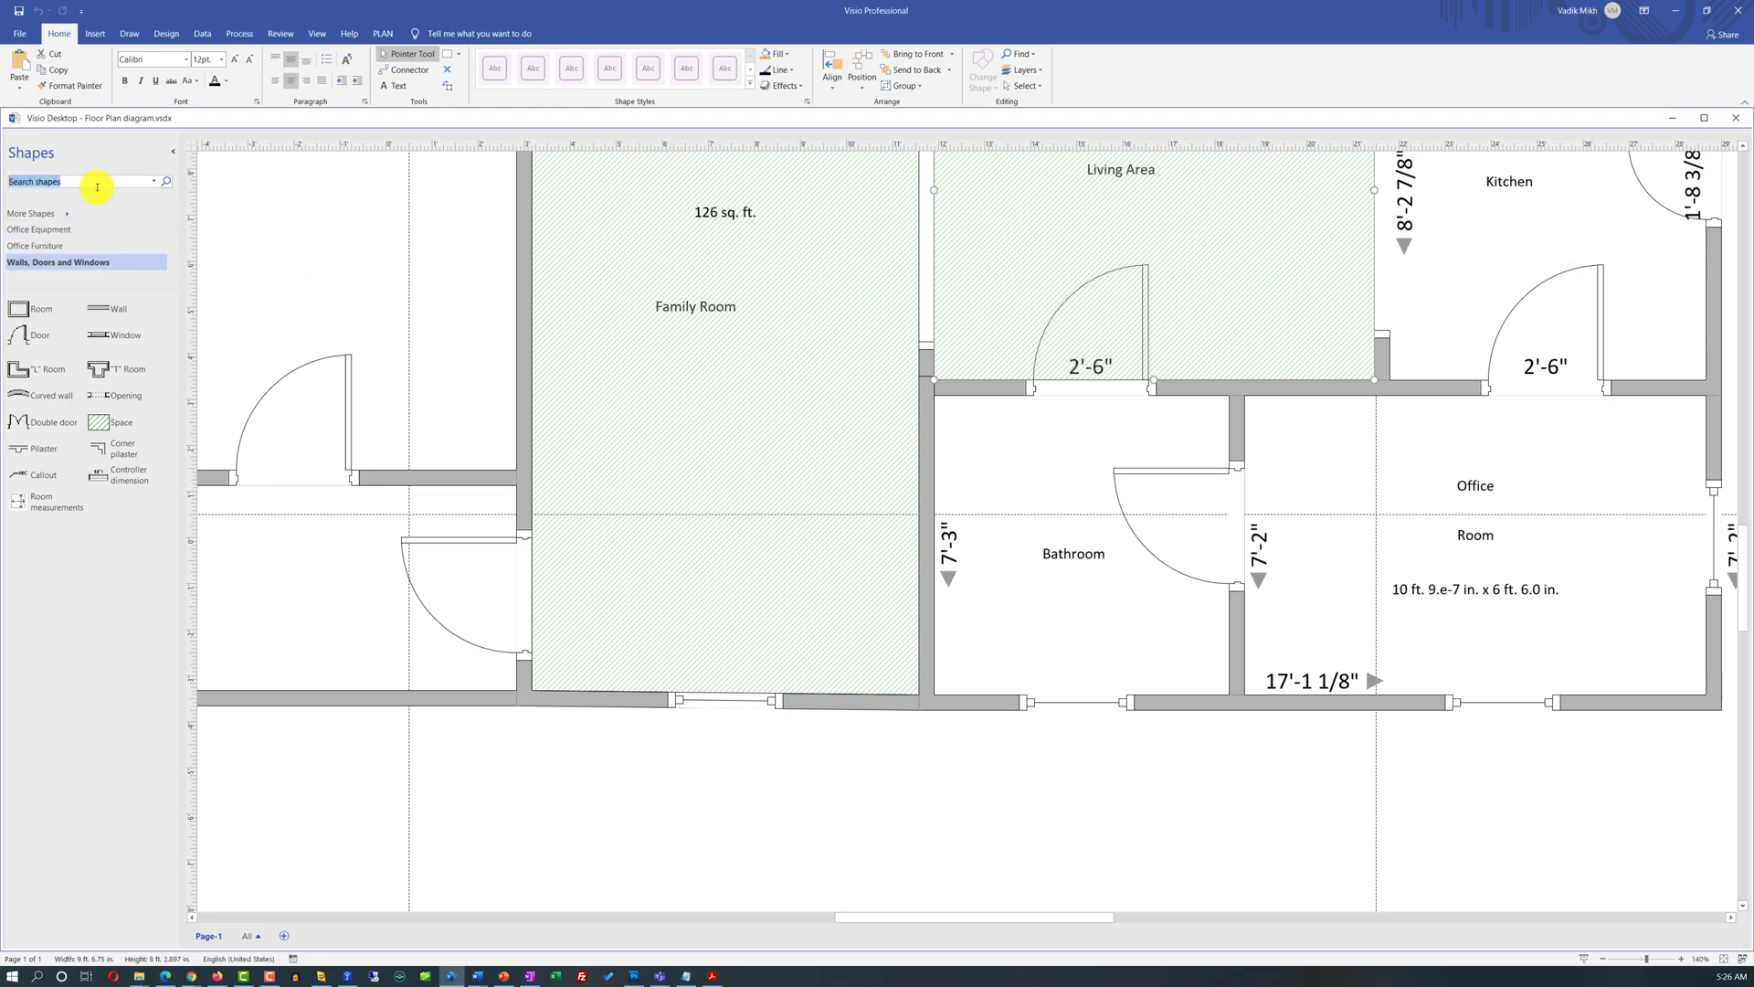
text(furniture)
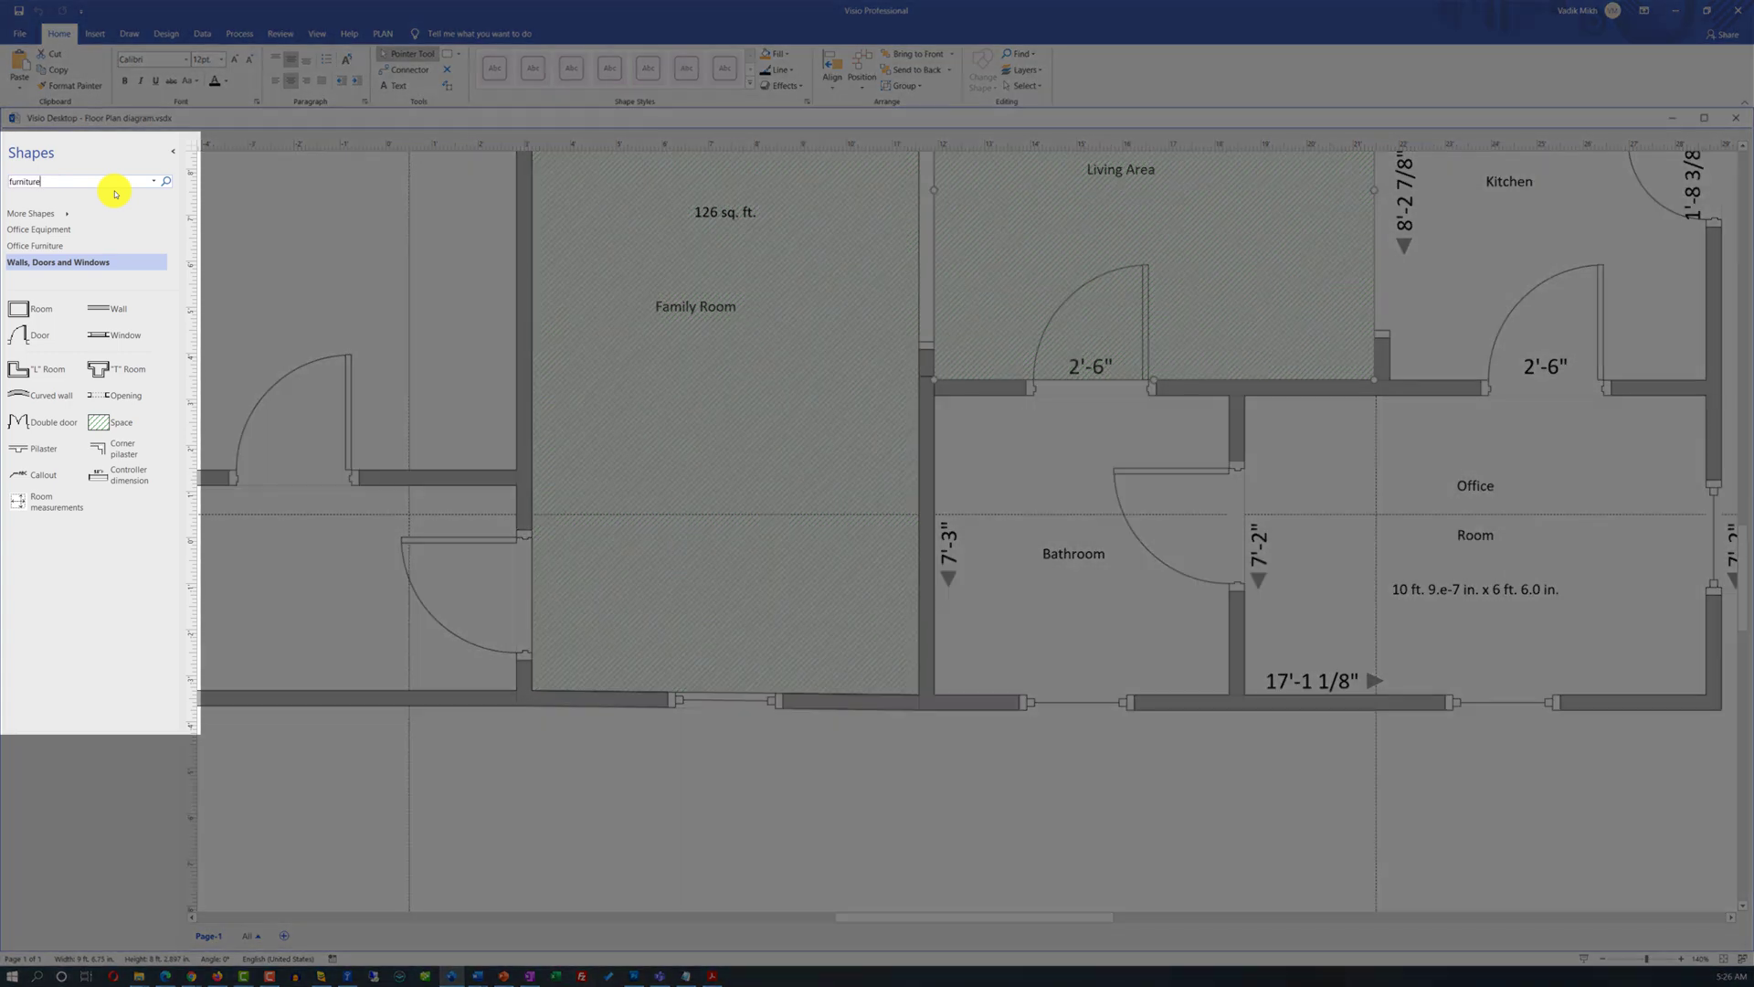
key(Return)
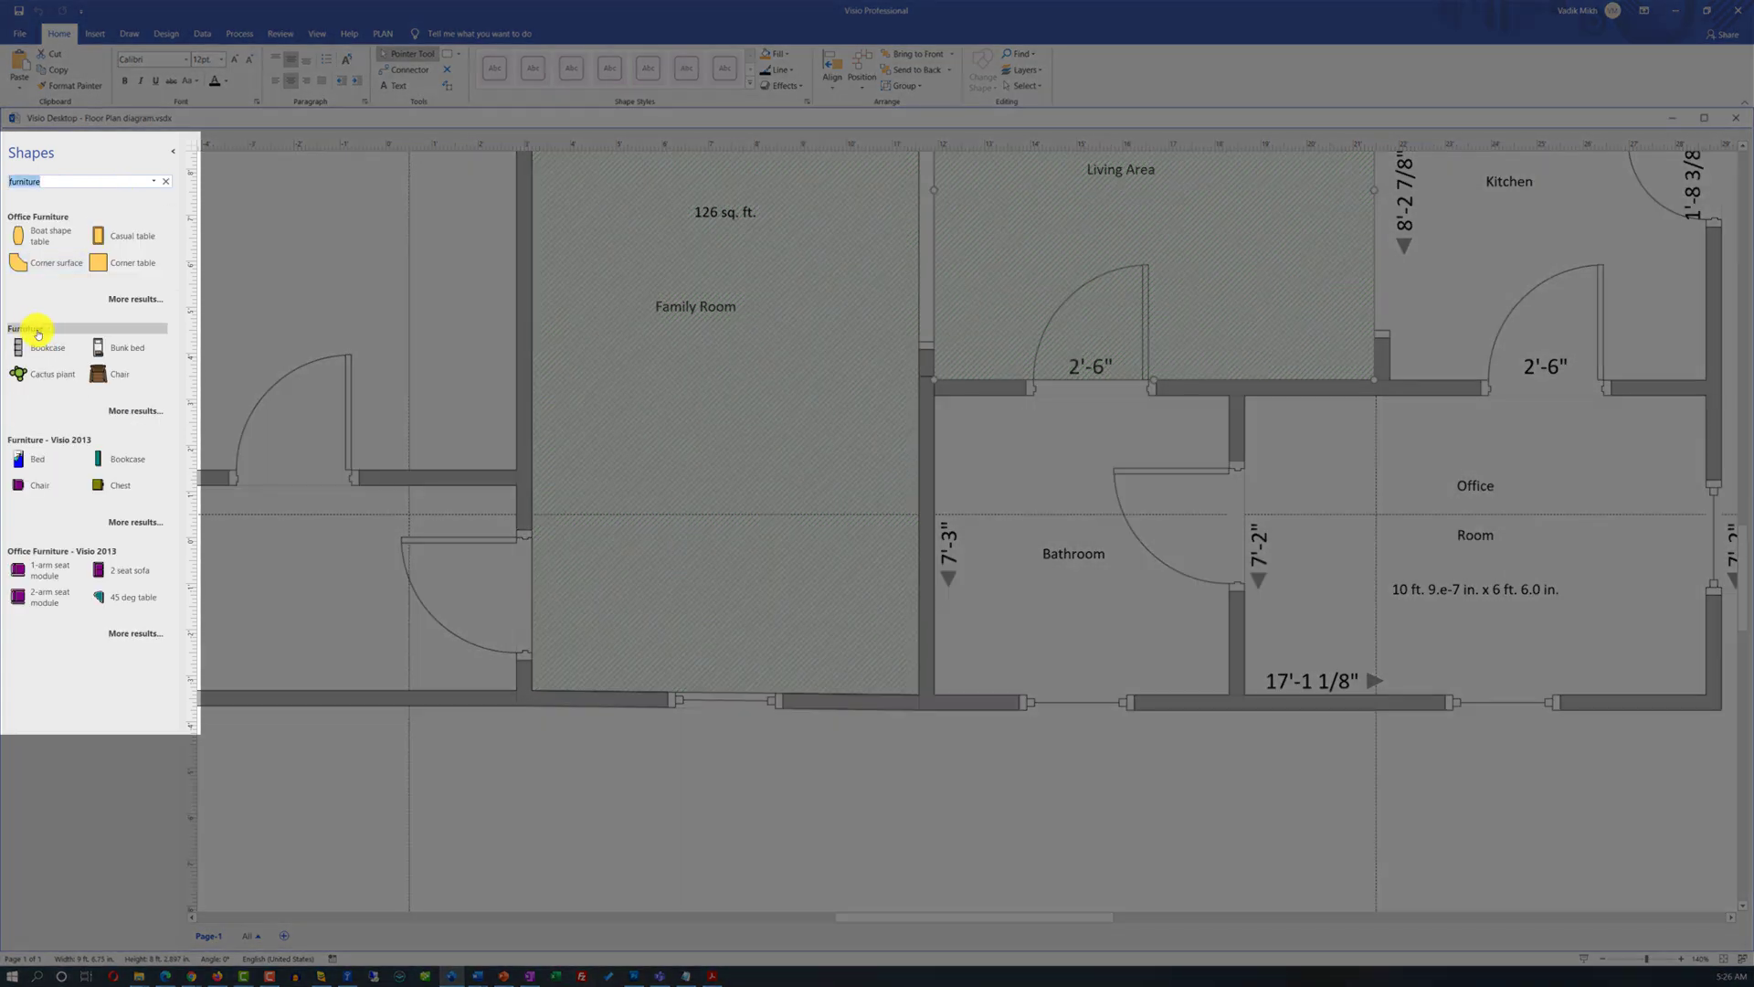
click(38, 331)
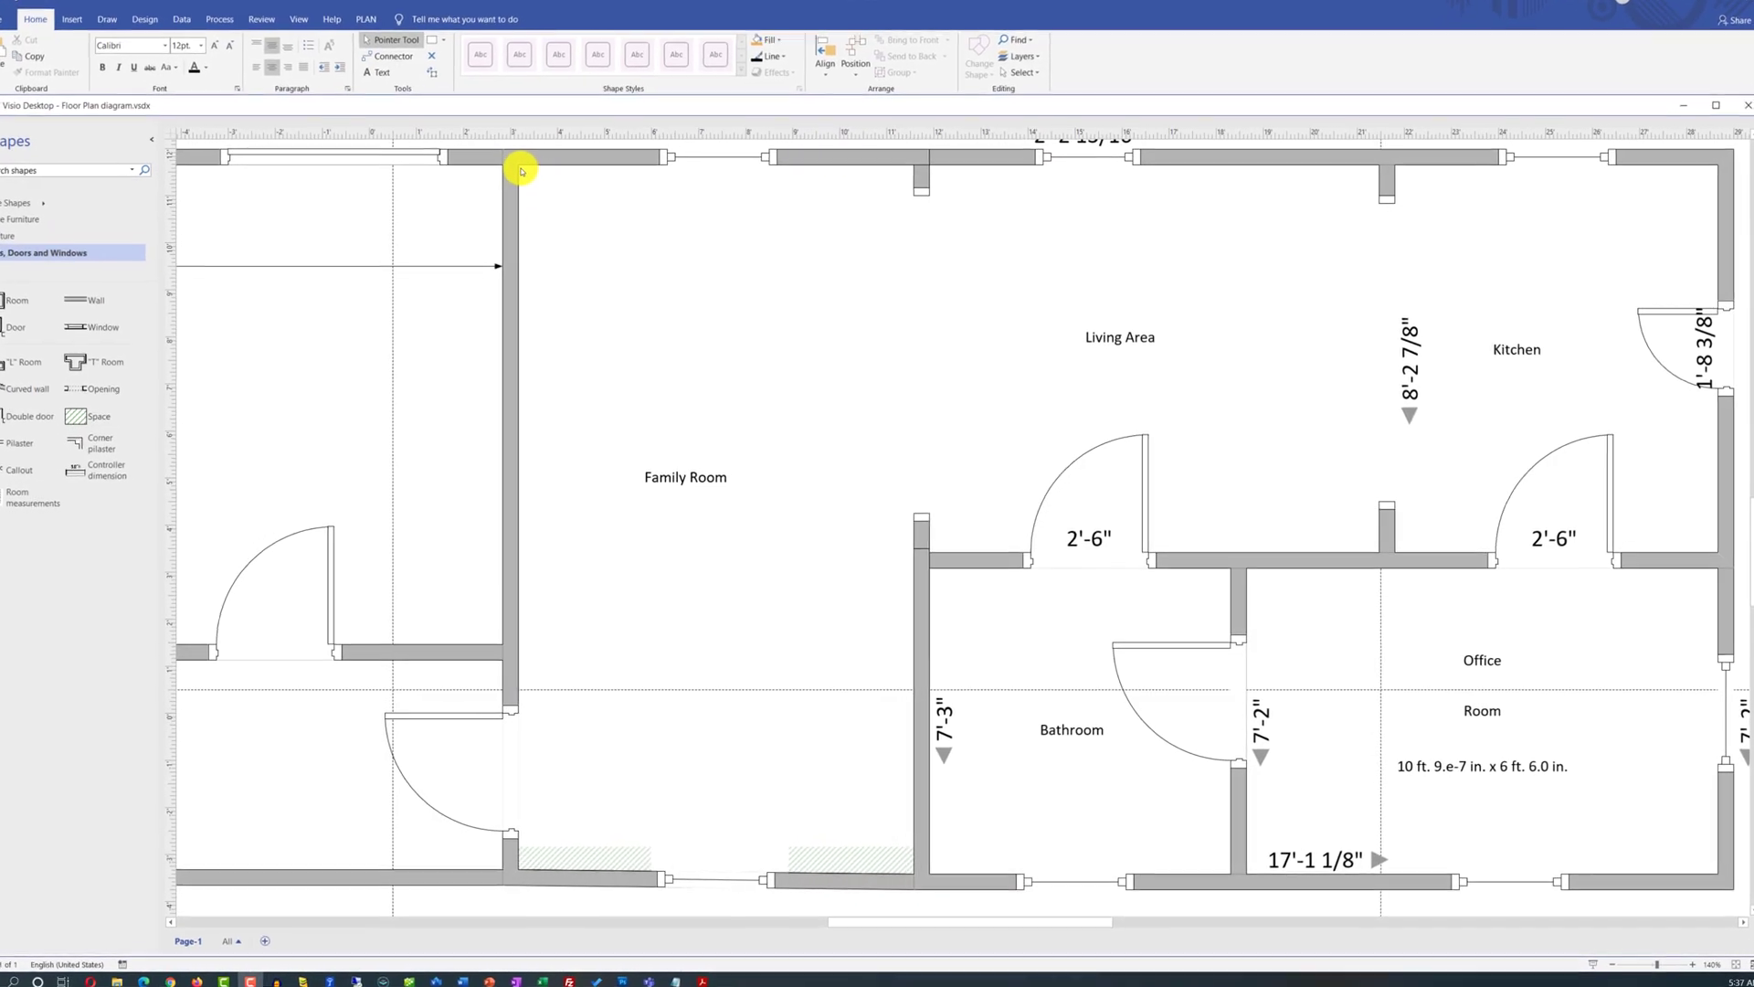
drag(510, 159, 729, 512)
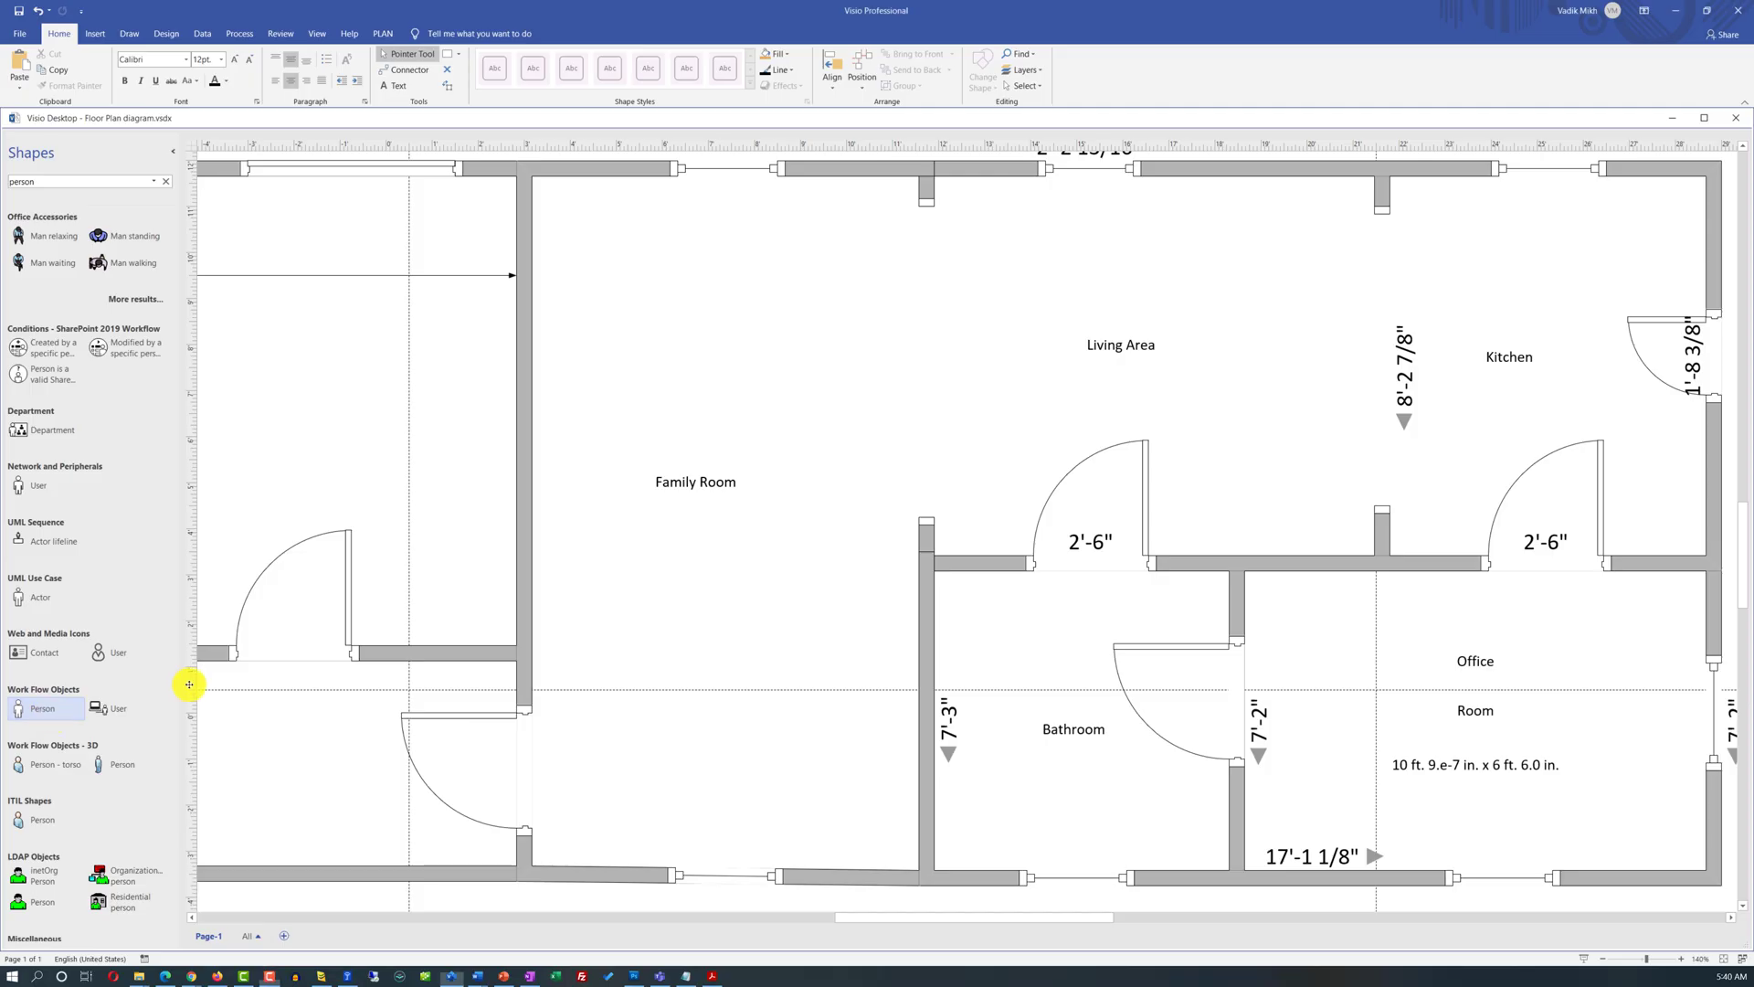
Step: Place a Work Flow Objects Person shape on the plan and move it through the family room and living area into the opening between them
drag(189, 684, 1138, 262)
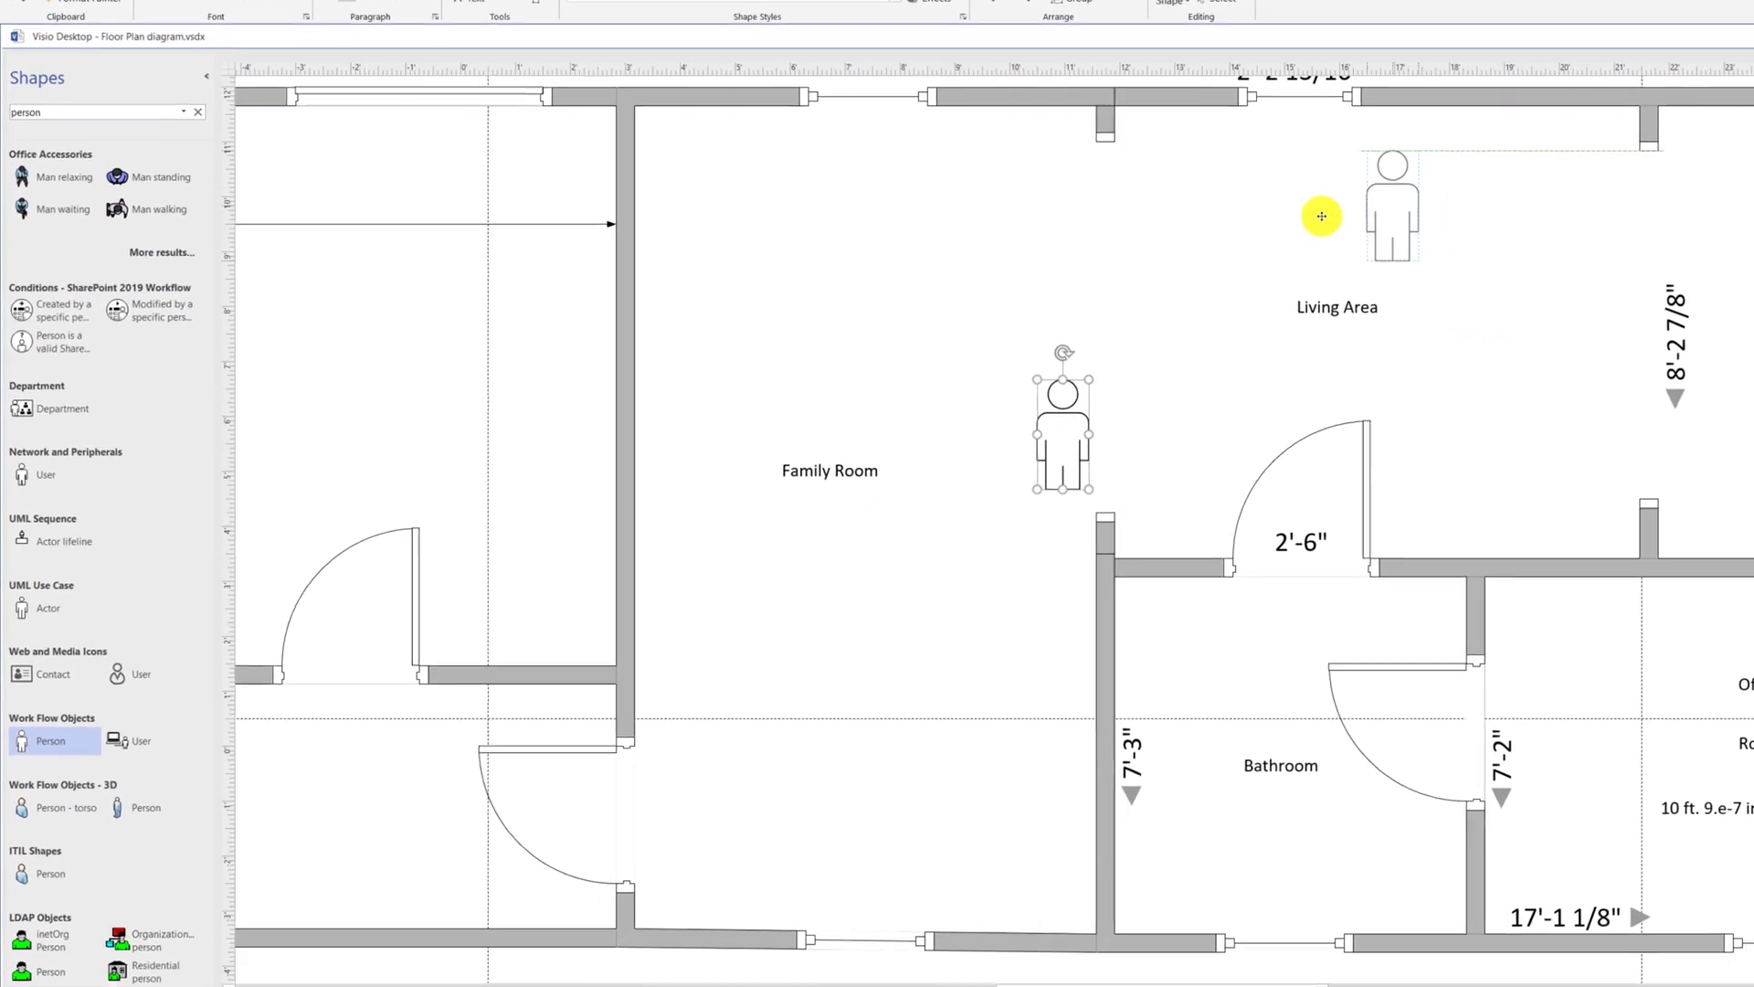
drag(1321, 215, 1027, 493)
drag(1185, 486, 1140, 203)
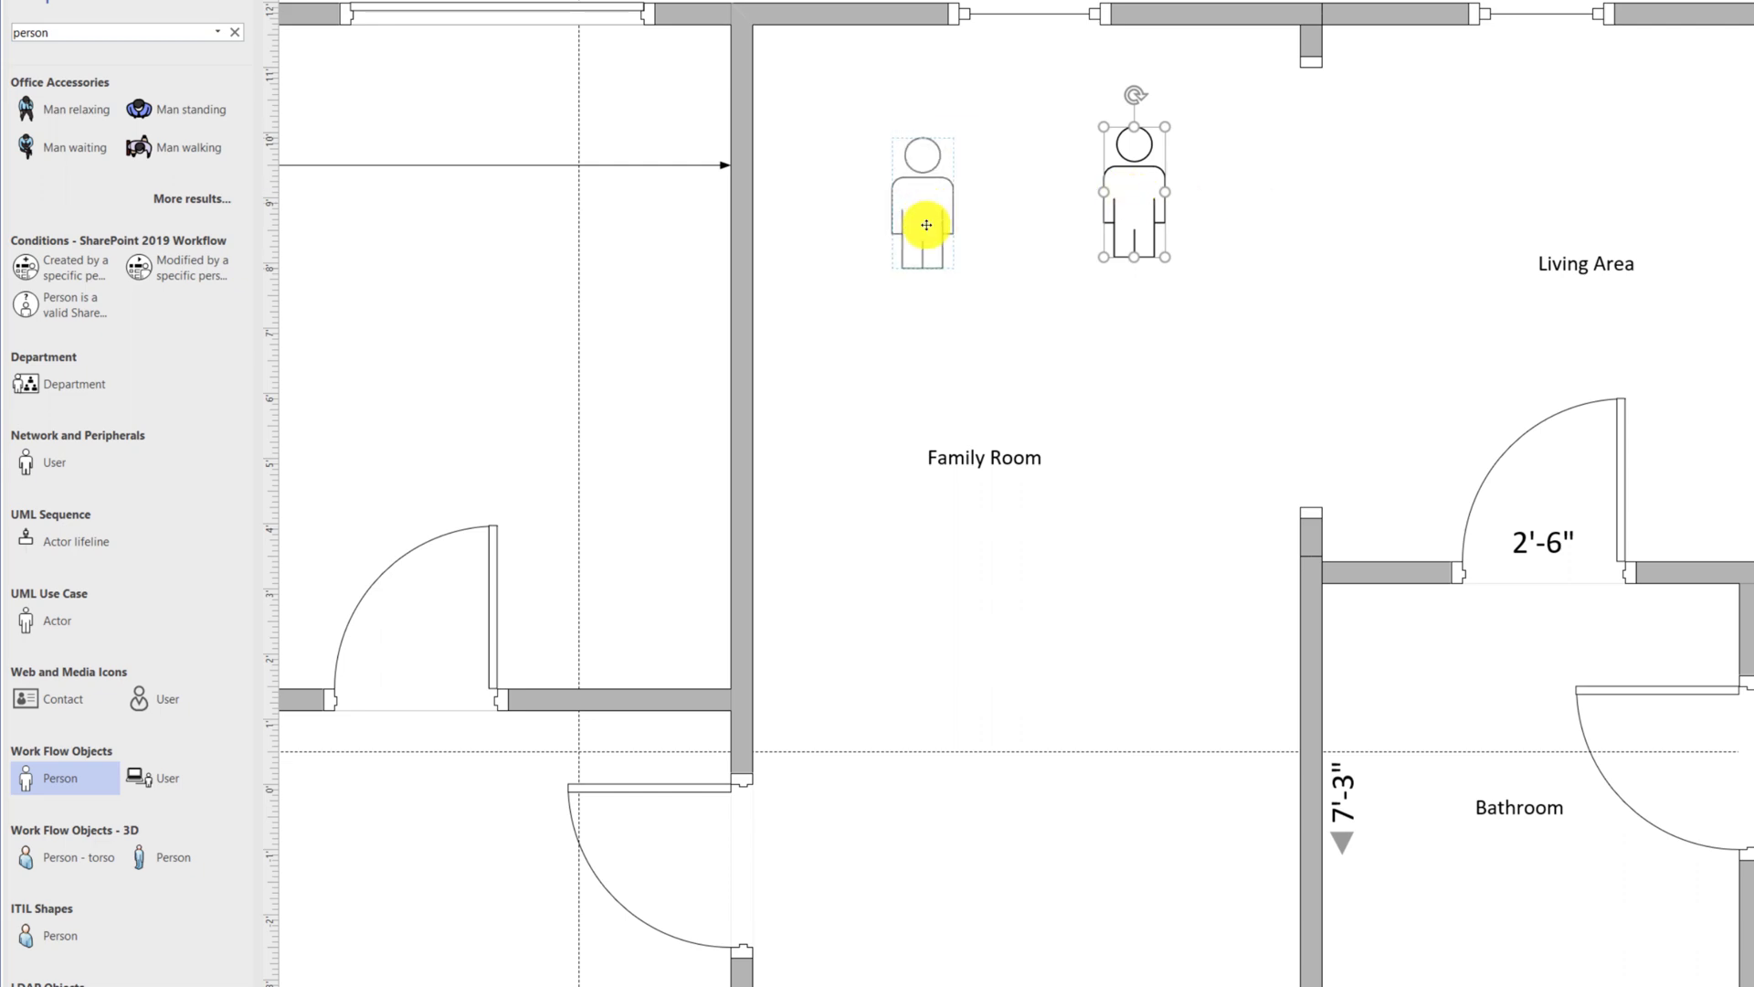
drag(925, 225, 1753, 386)
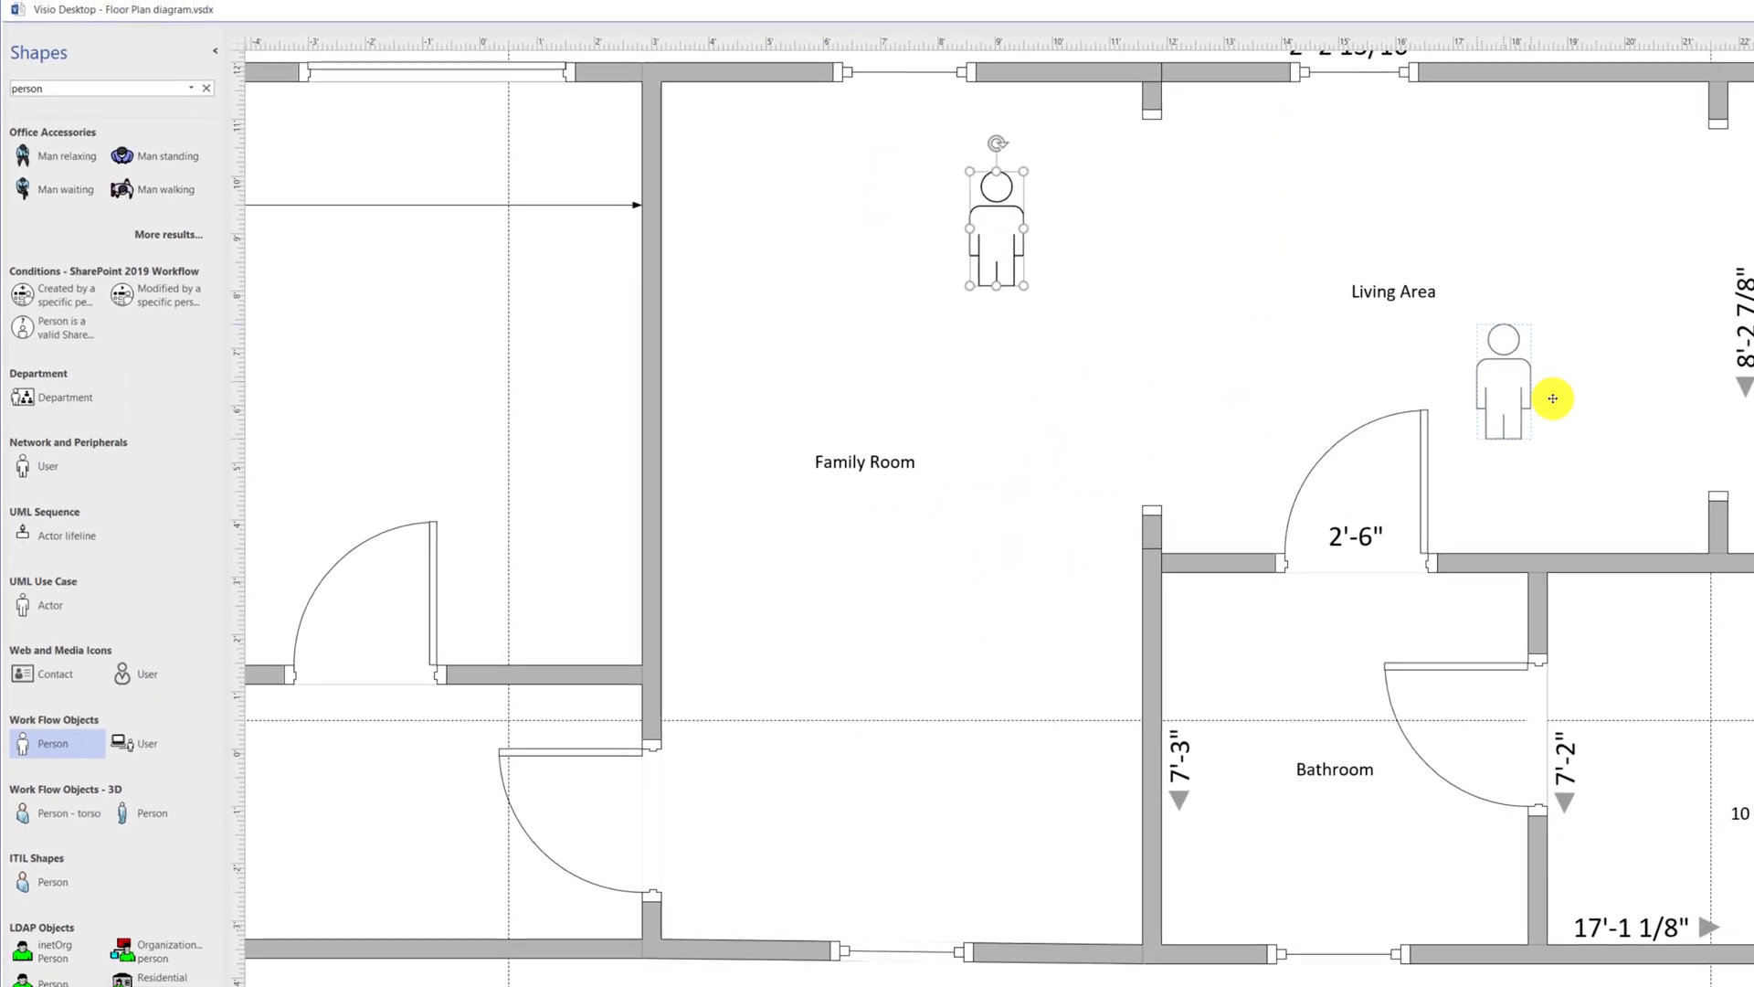
drag(1554, 399, 1753, 420)
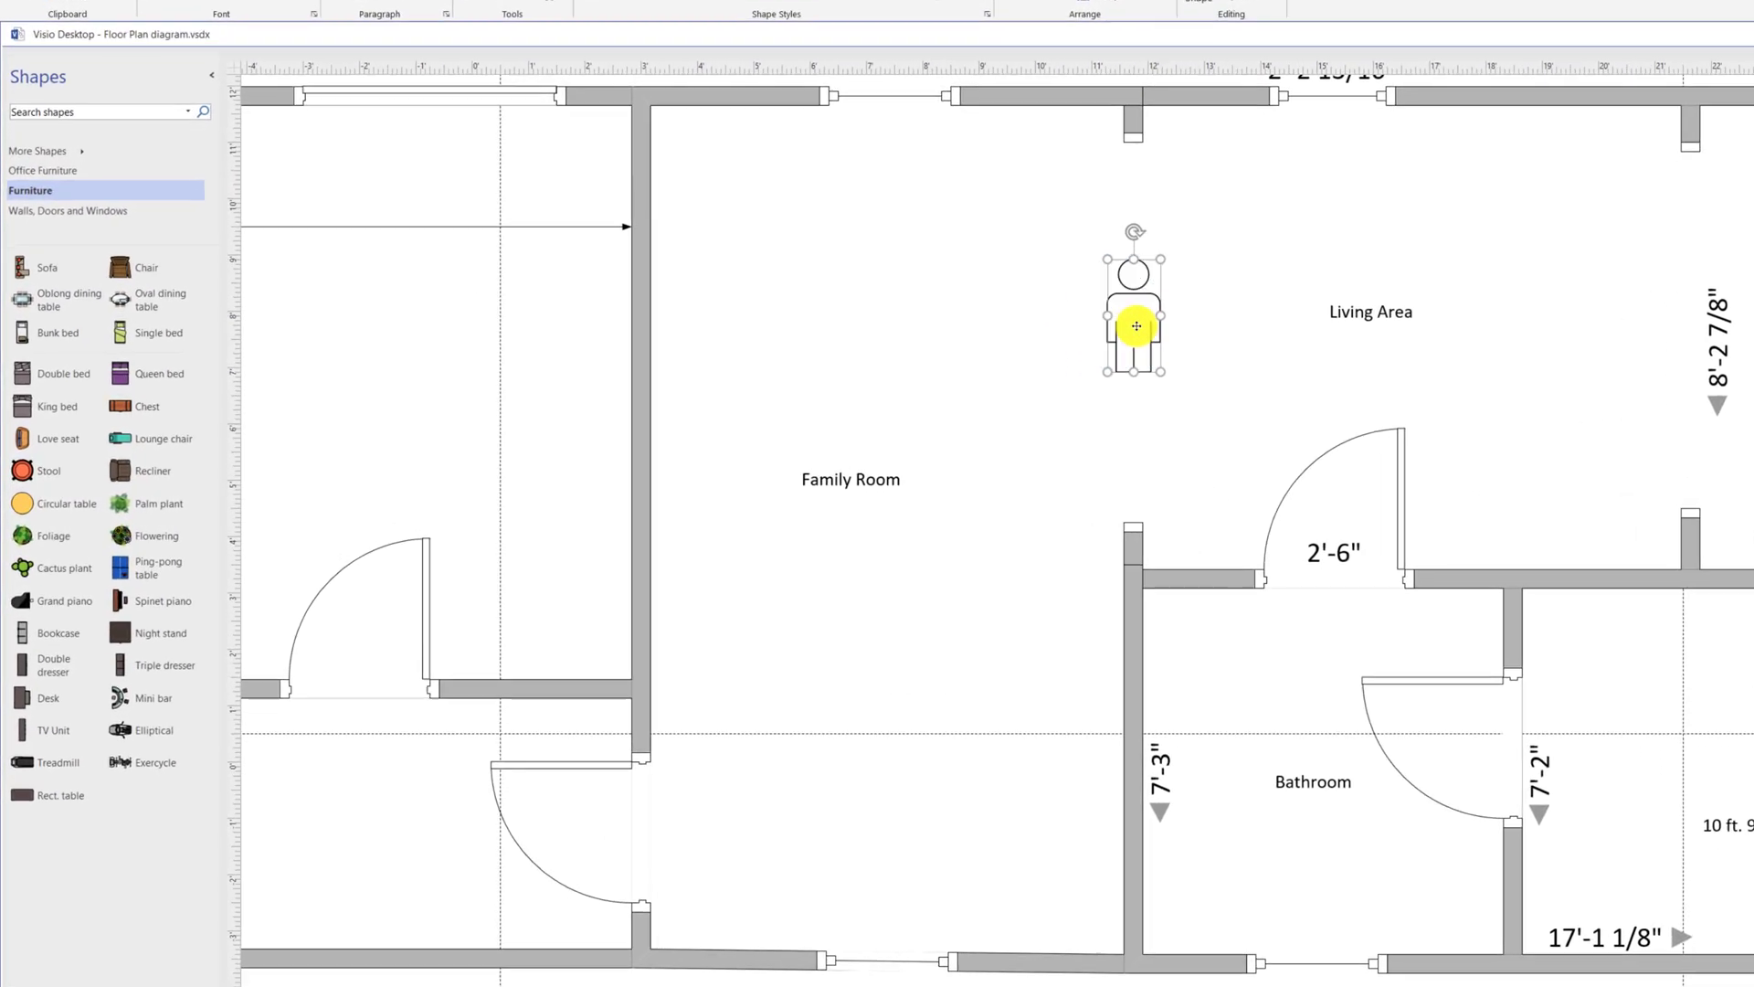
drag(41, 730, 833, 384)
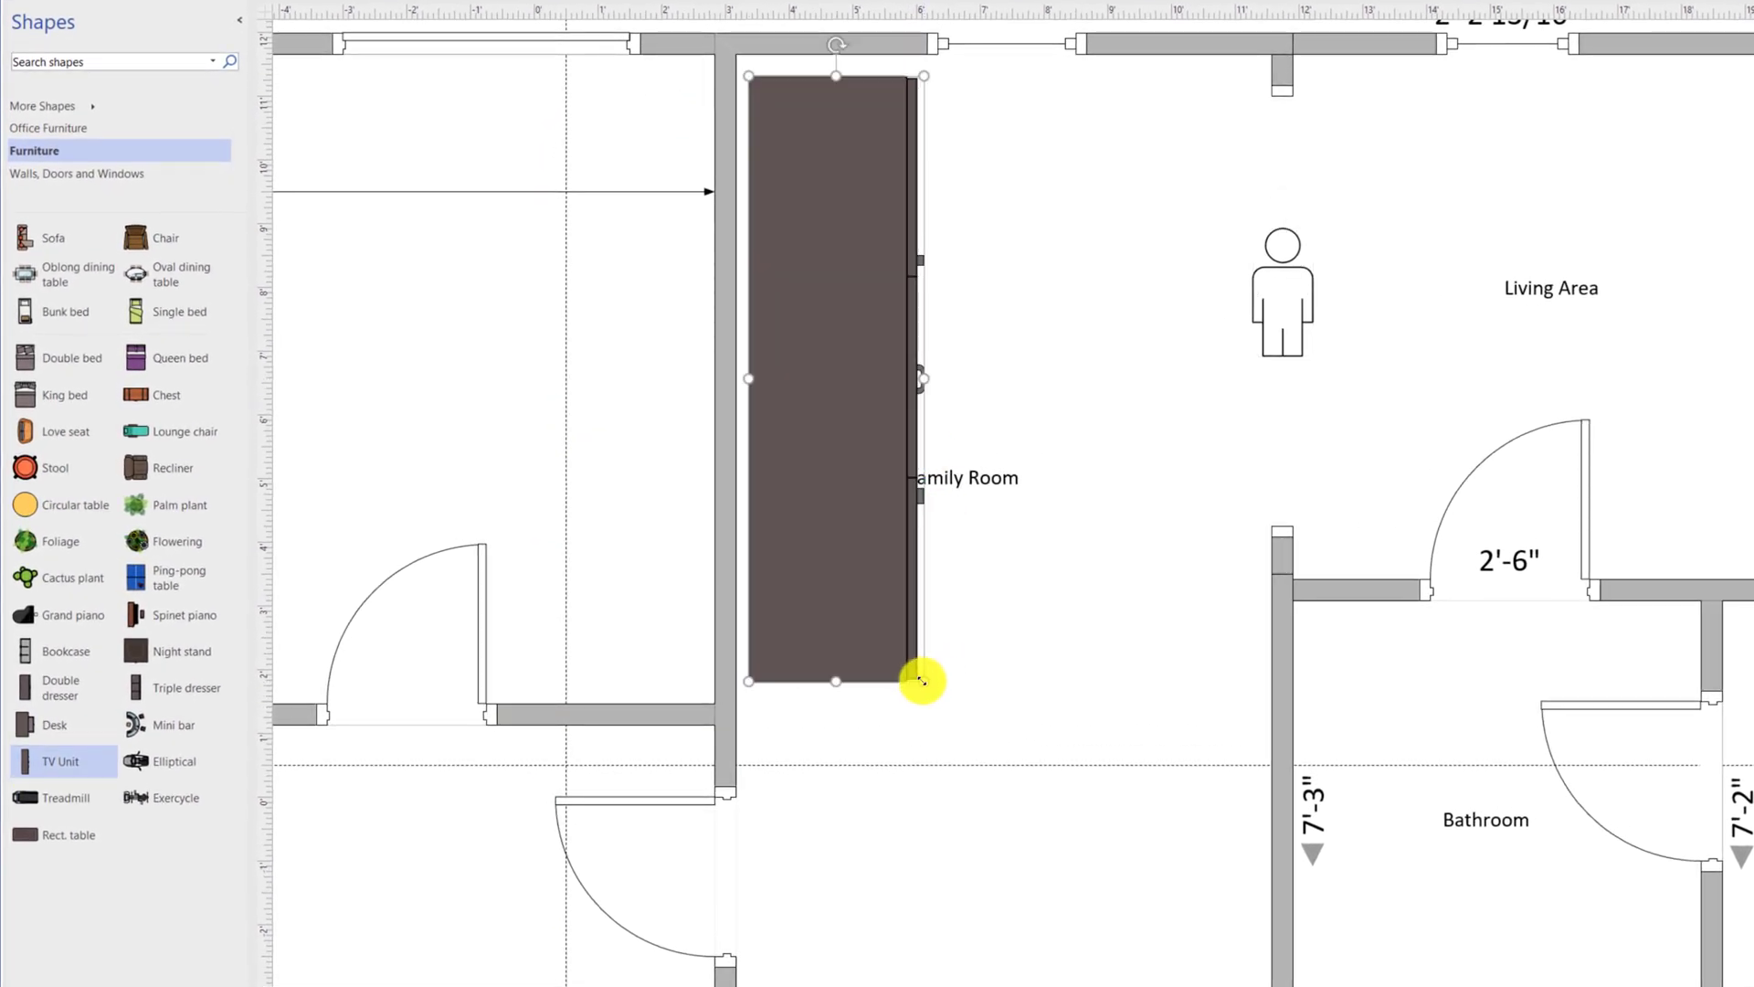
drag(923, 681, 777, 356)
key(Delete)
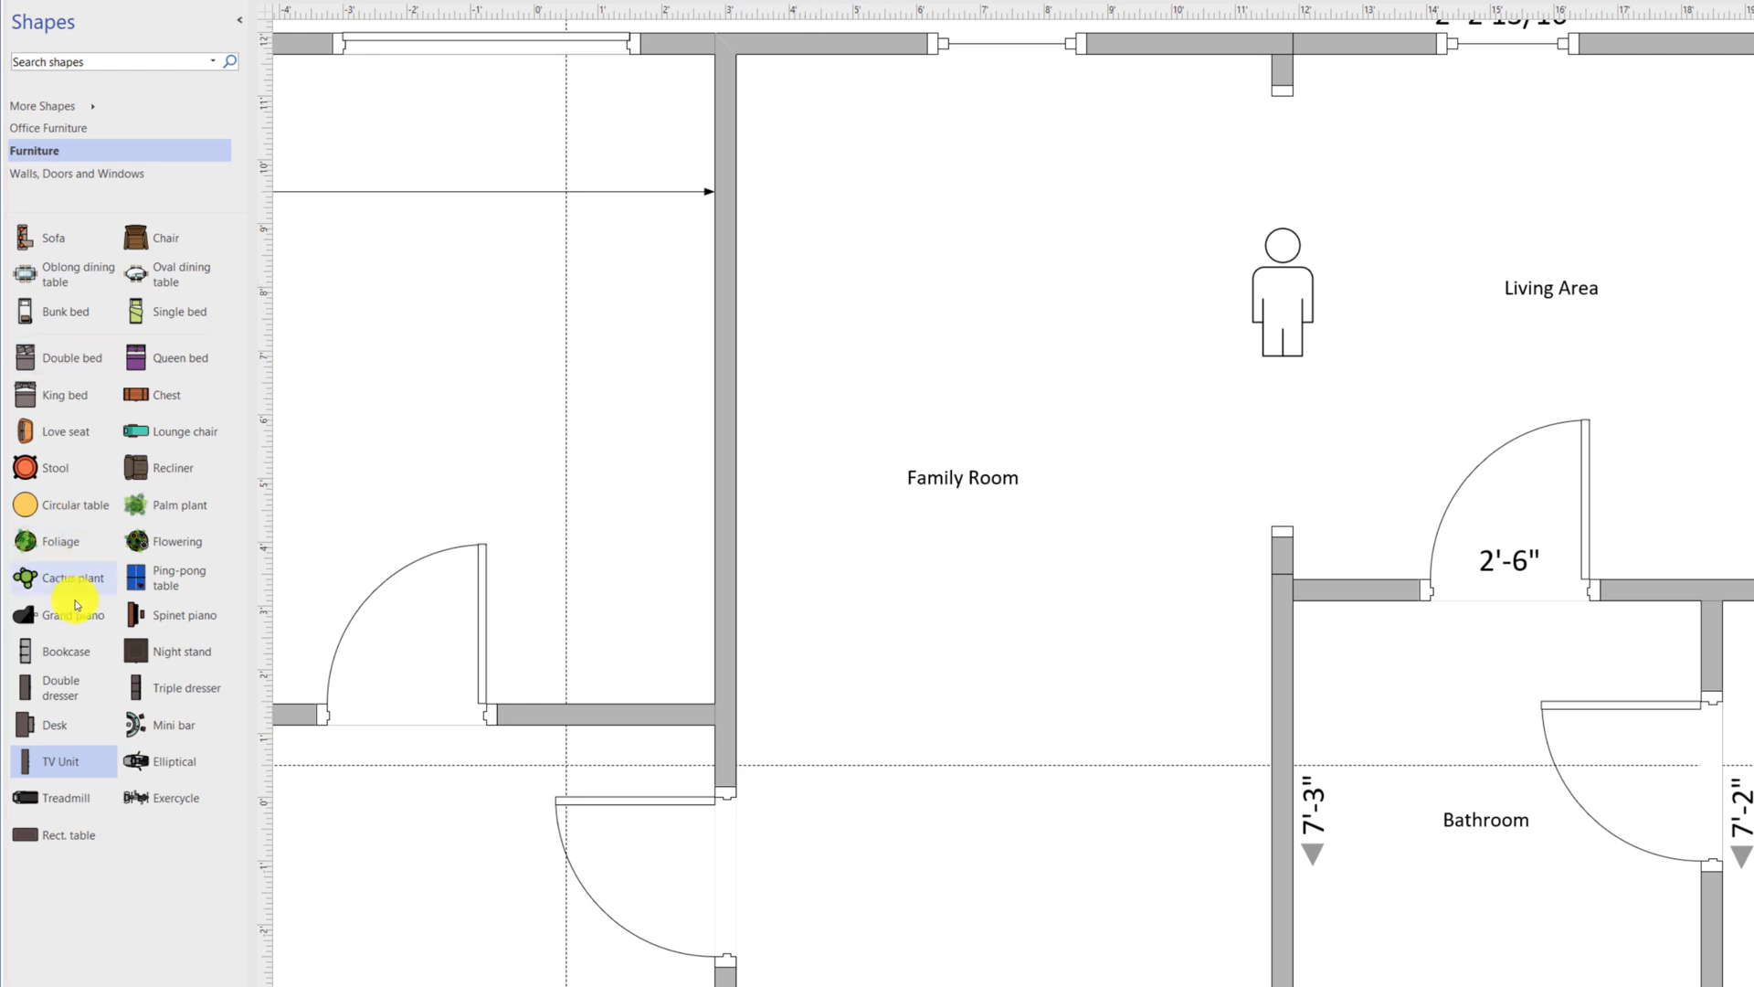
Step: Place a grand piano in the family room, shrink it and angle it into the room's upper-left corner
drag(269, 565, 980, 290)
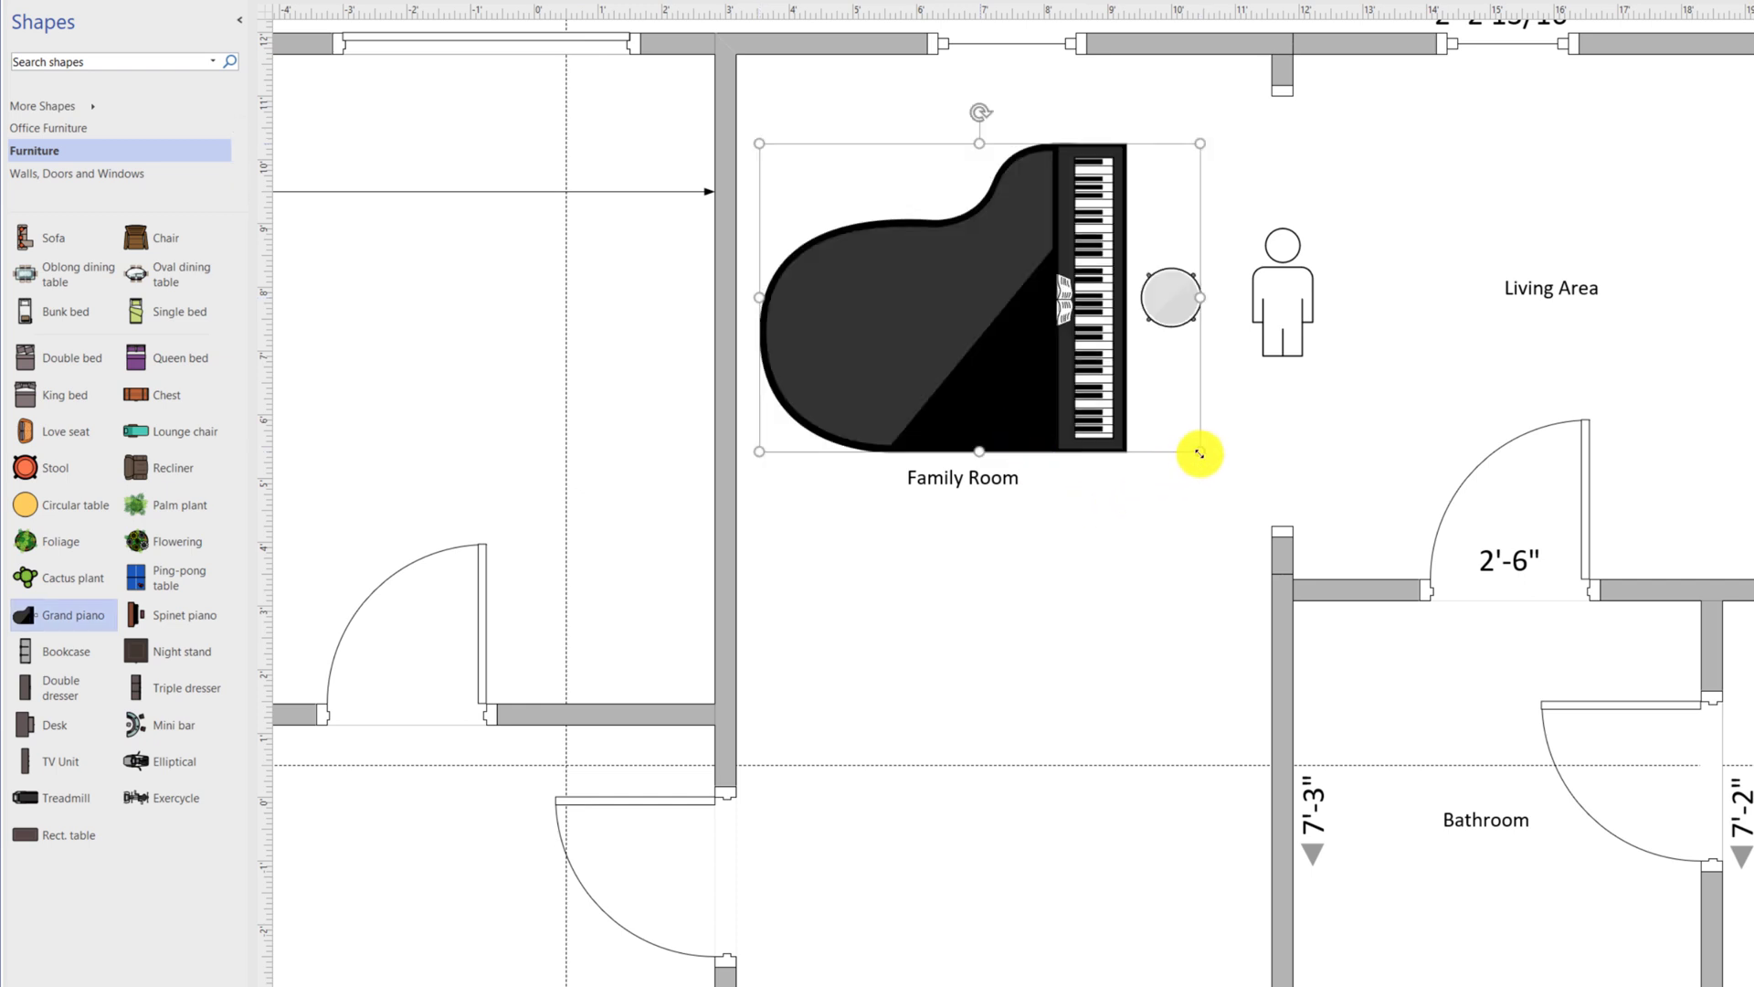
drag(1199, 453, 1007, 335)
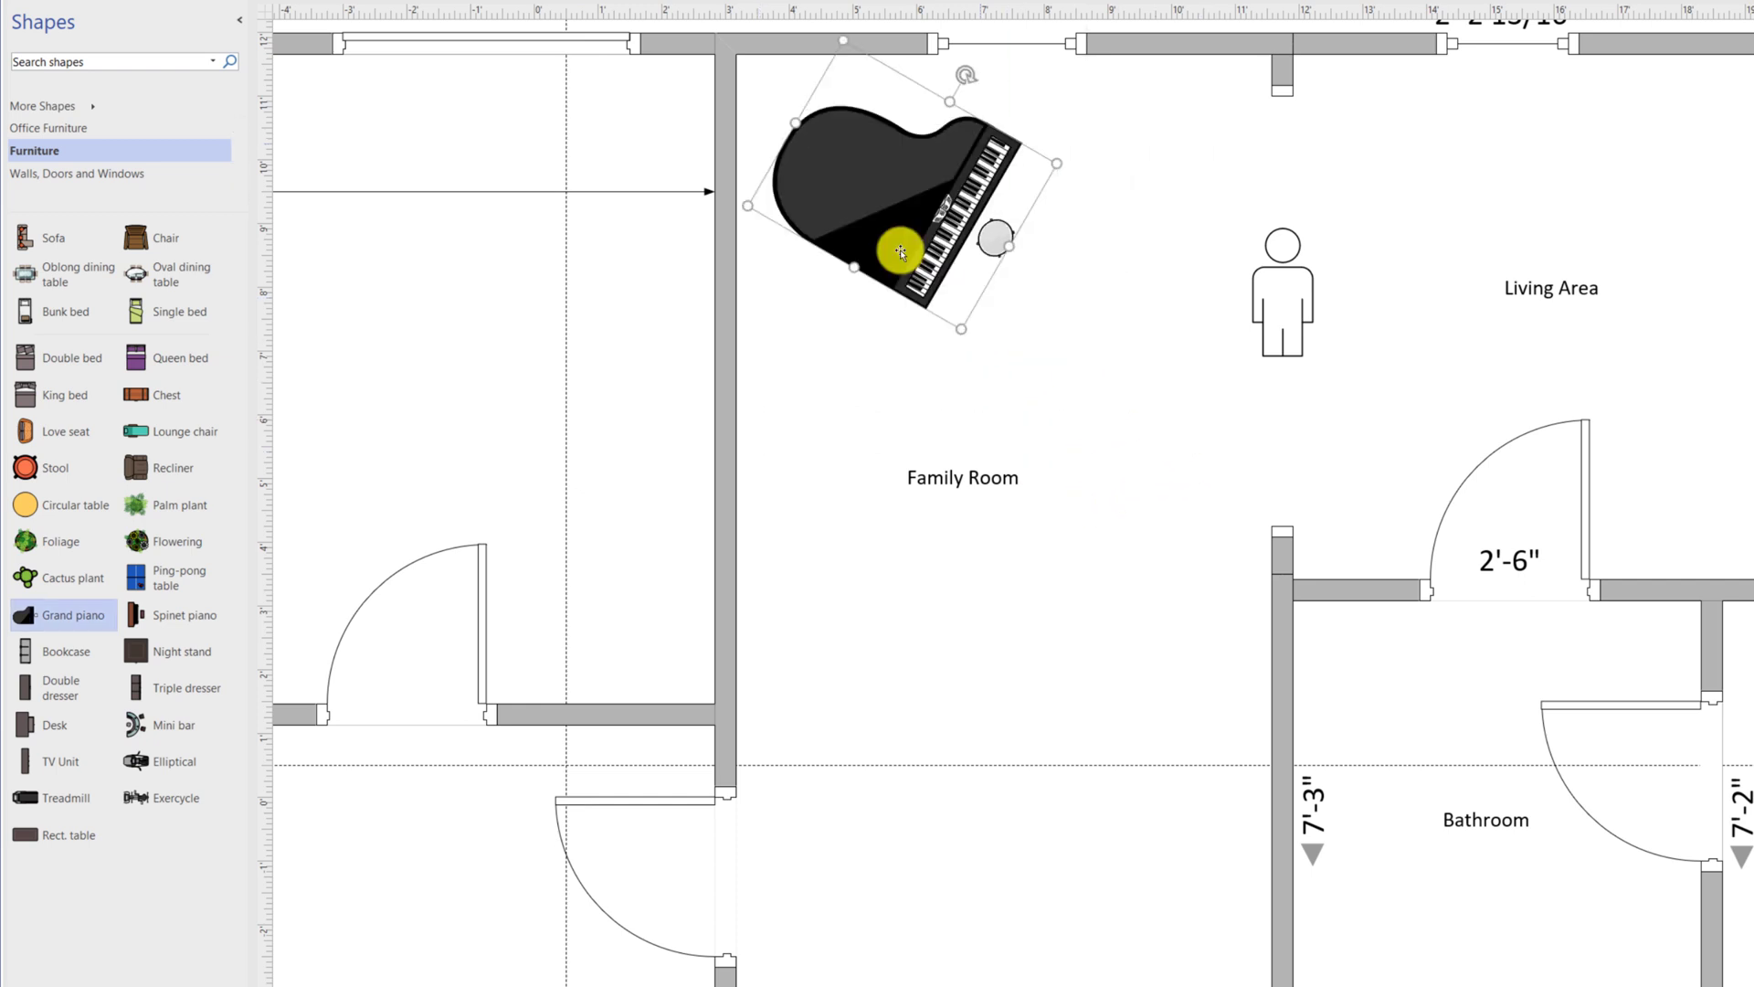
Step: Move the Person shape from the opening beside the living area into the family room
click(1024, 283)
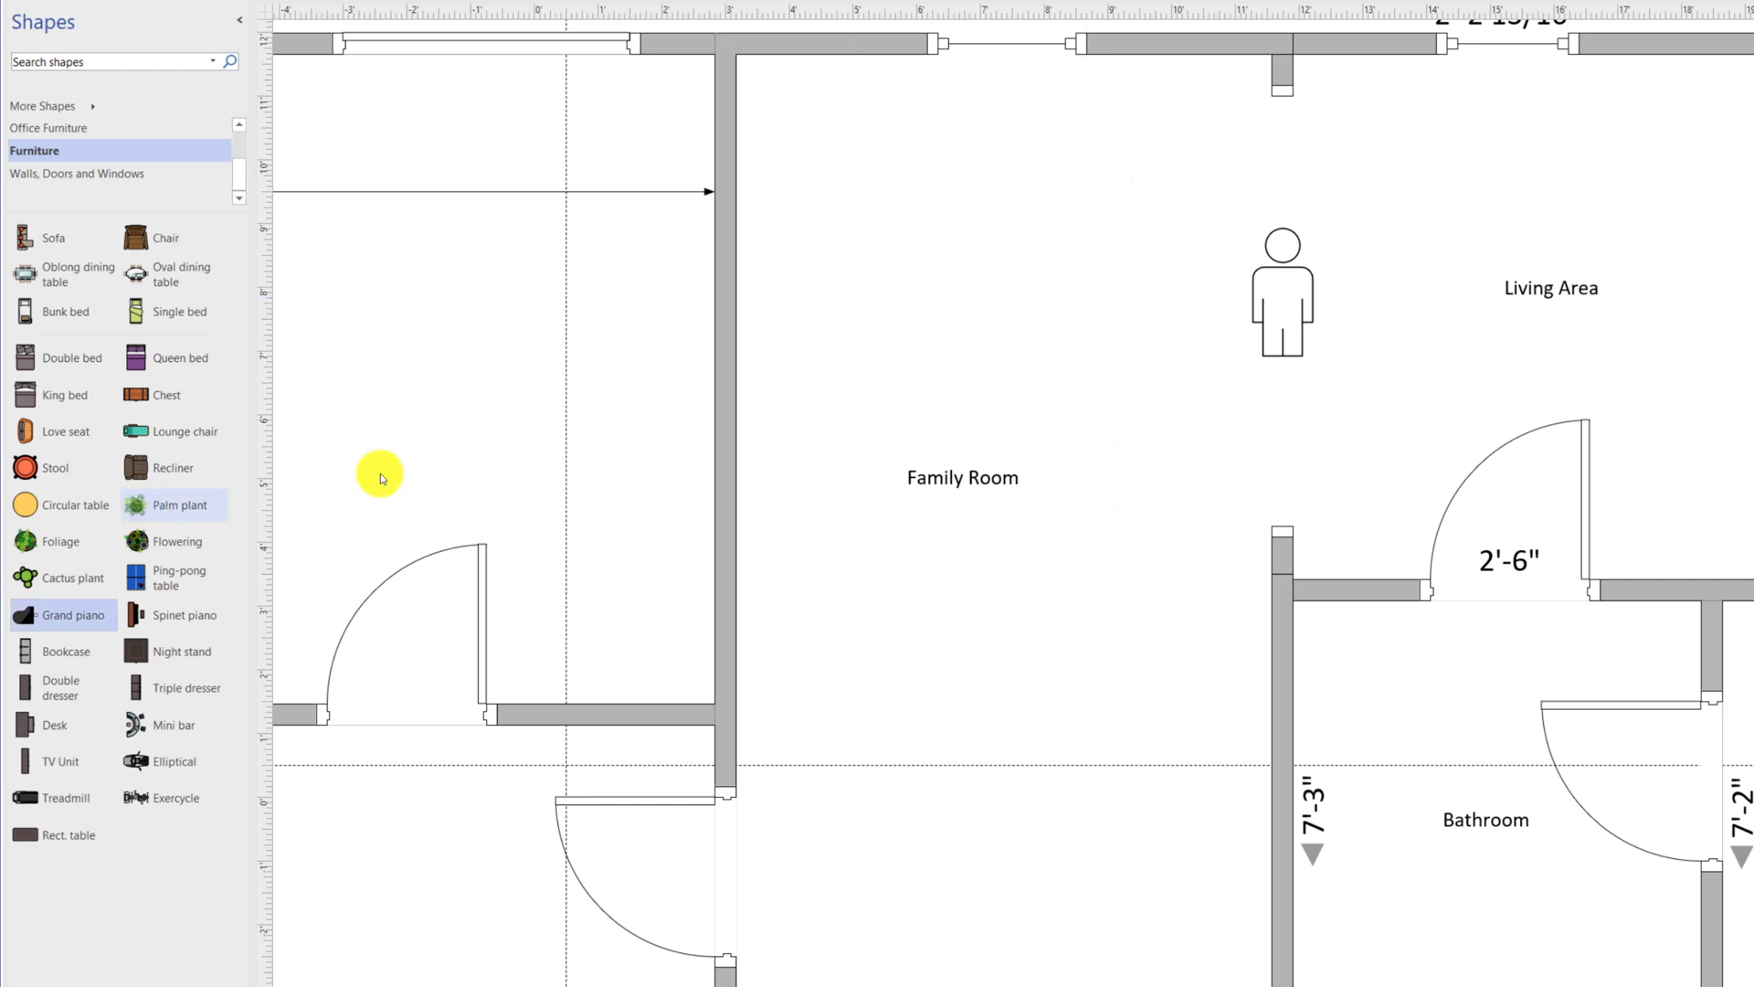
drag(1278, 301, 910, 290)
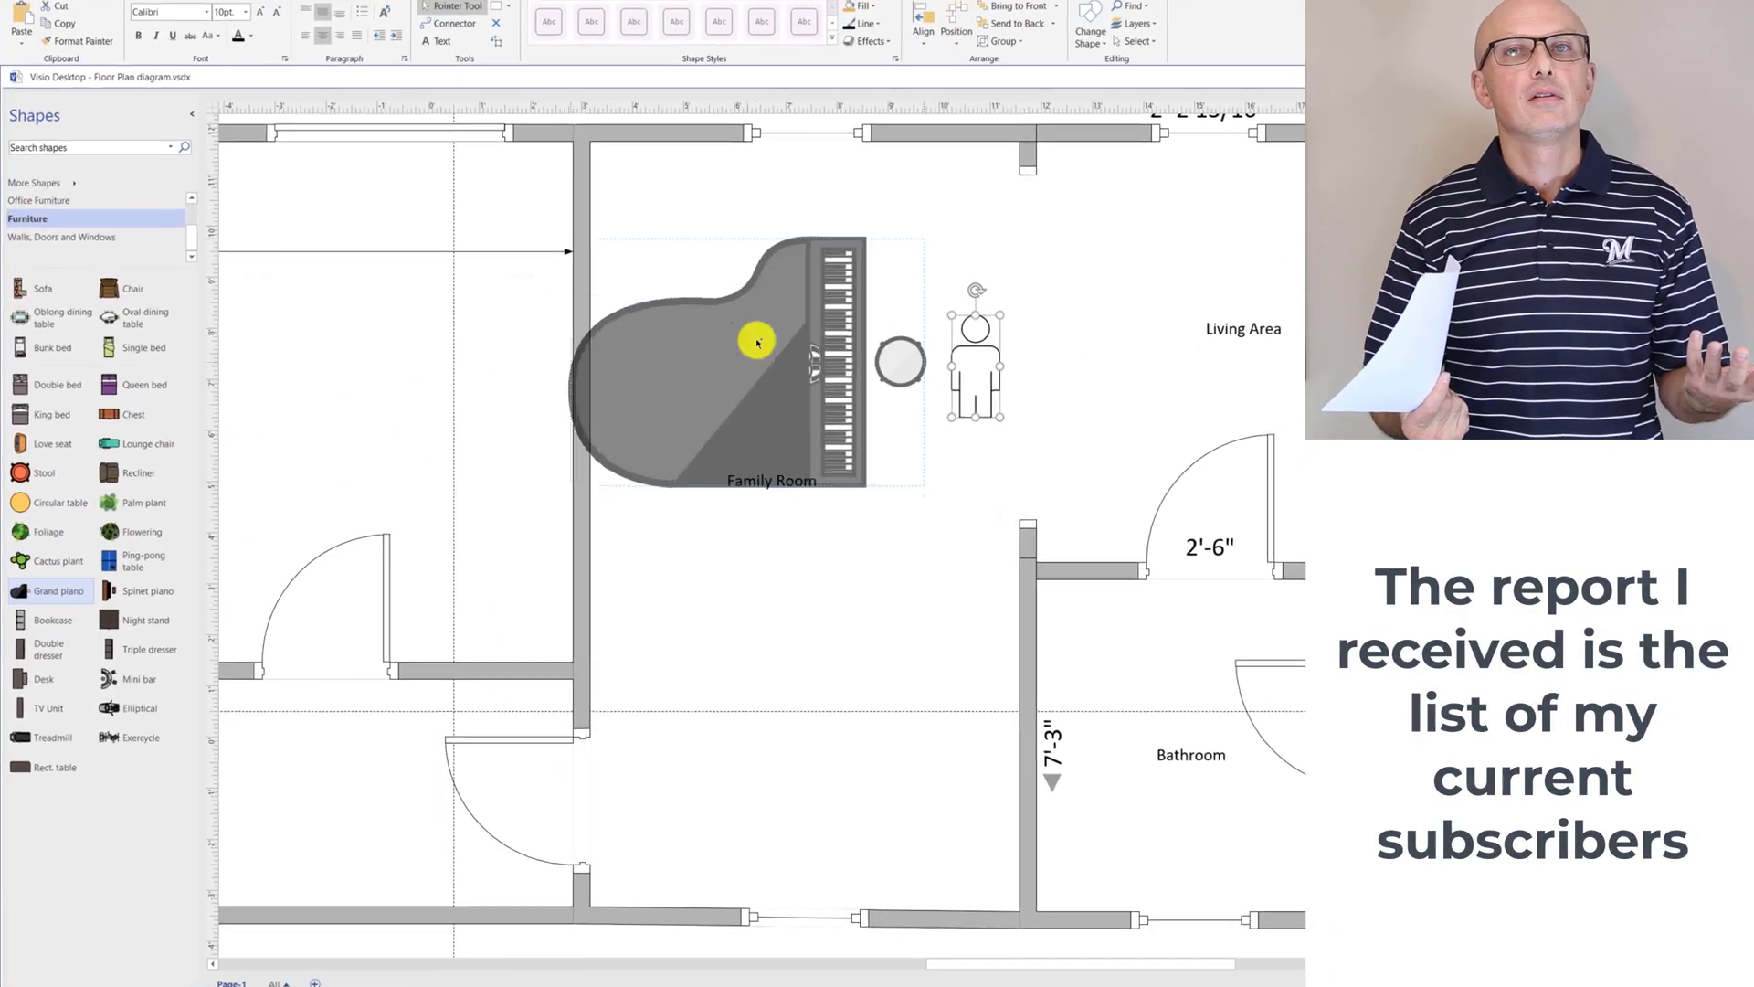
Step: Position the new grand piano in the family room, shrink it, and angle it into the room's upper-left corner with the keyboard facing the room
drag(757, 343, 765, 323)
drag(932, 464, 804, 374)
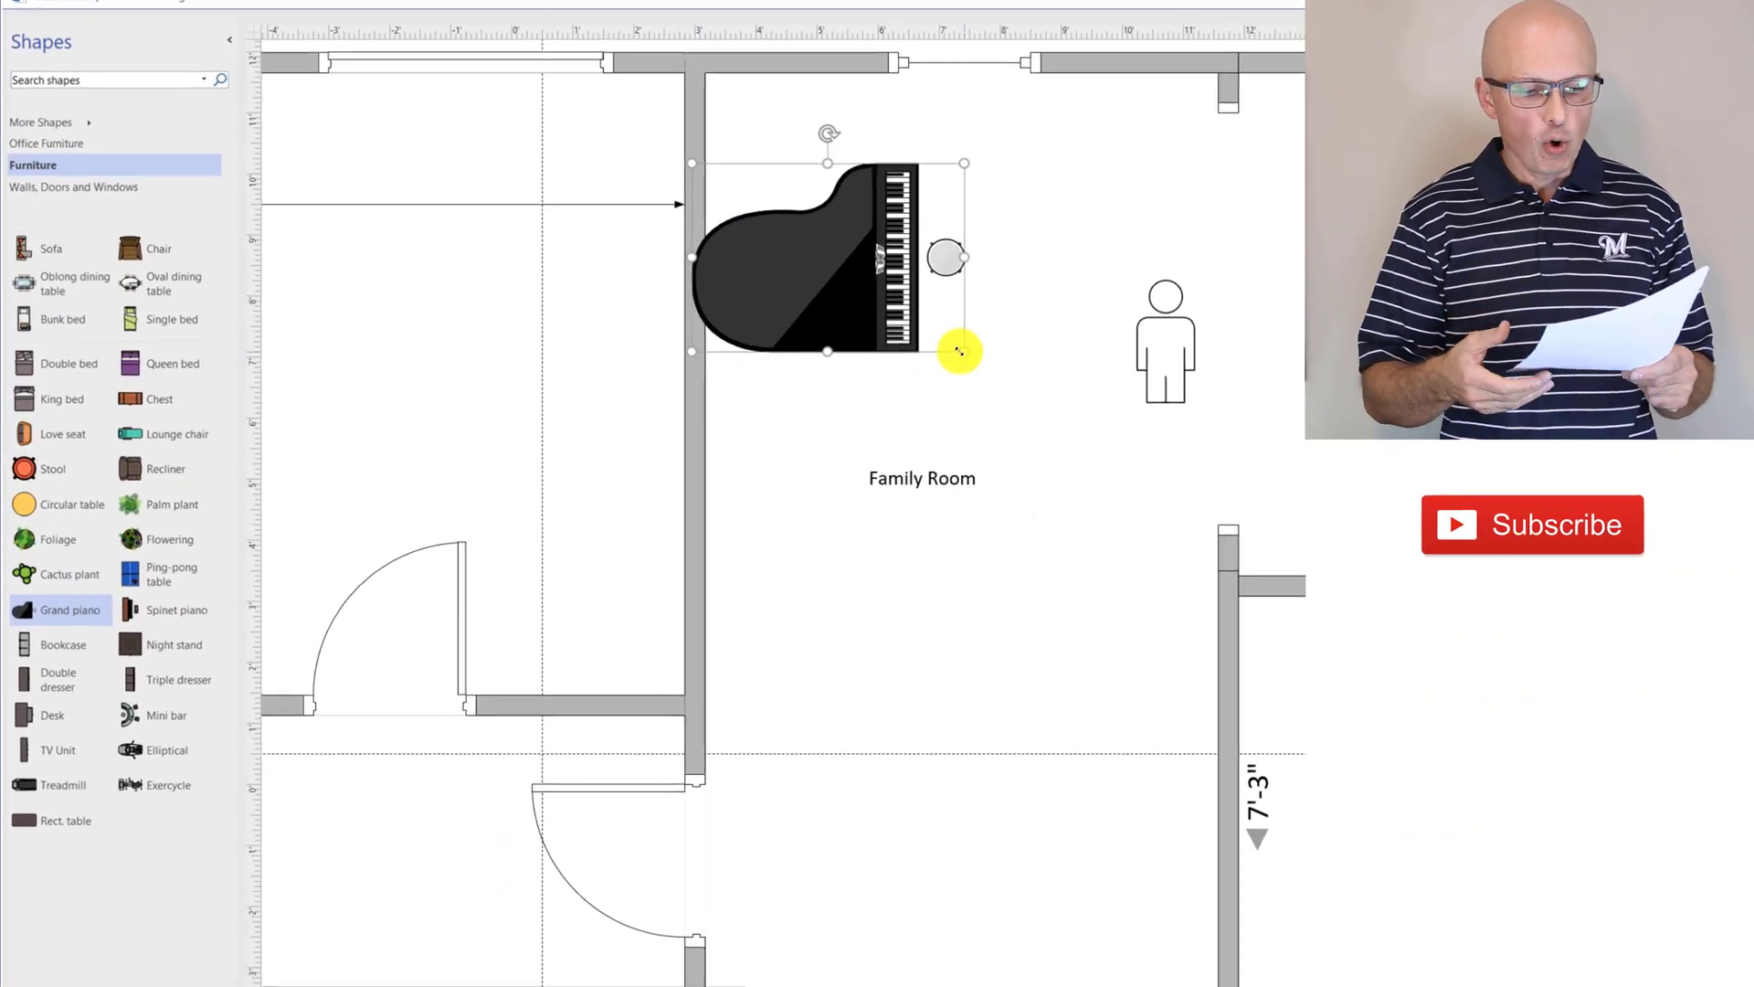
drag(852, 301, 916, 273)
drag(892, 107, 963, 125)
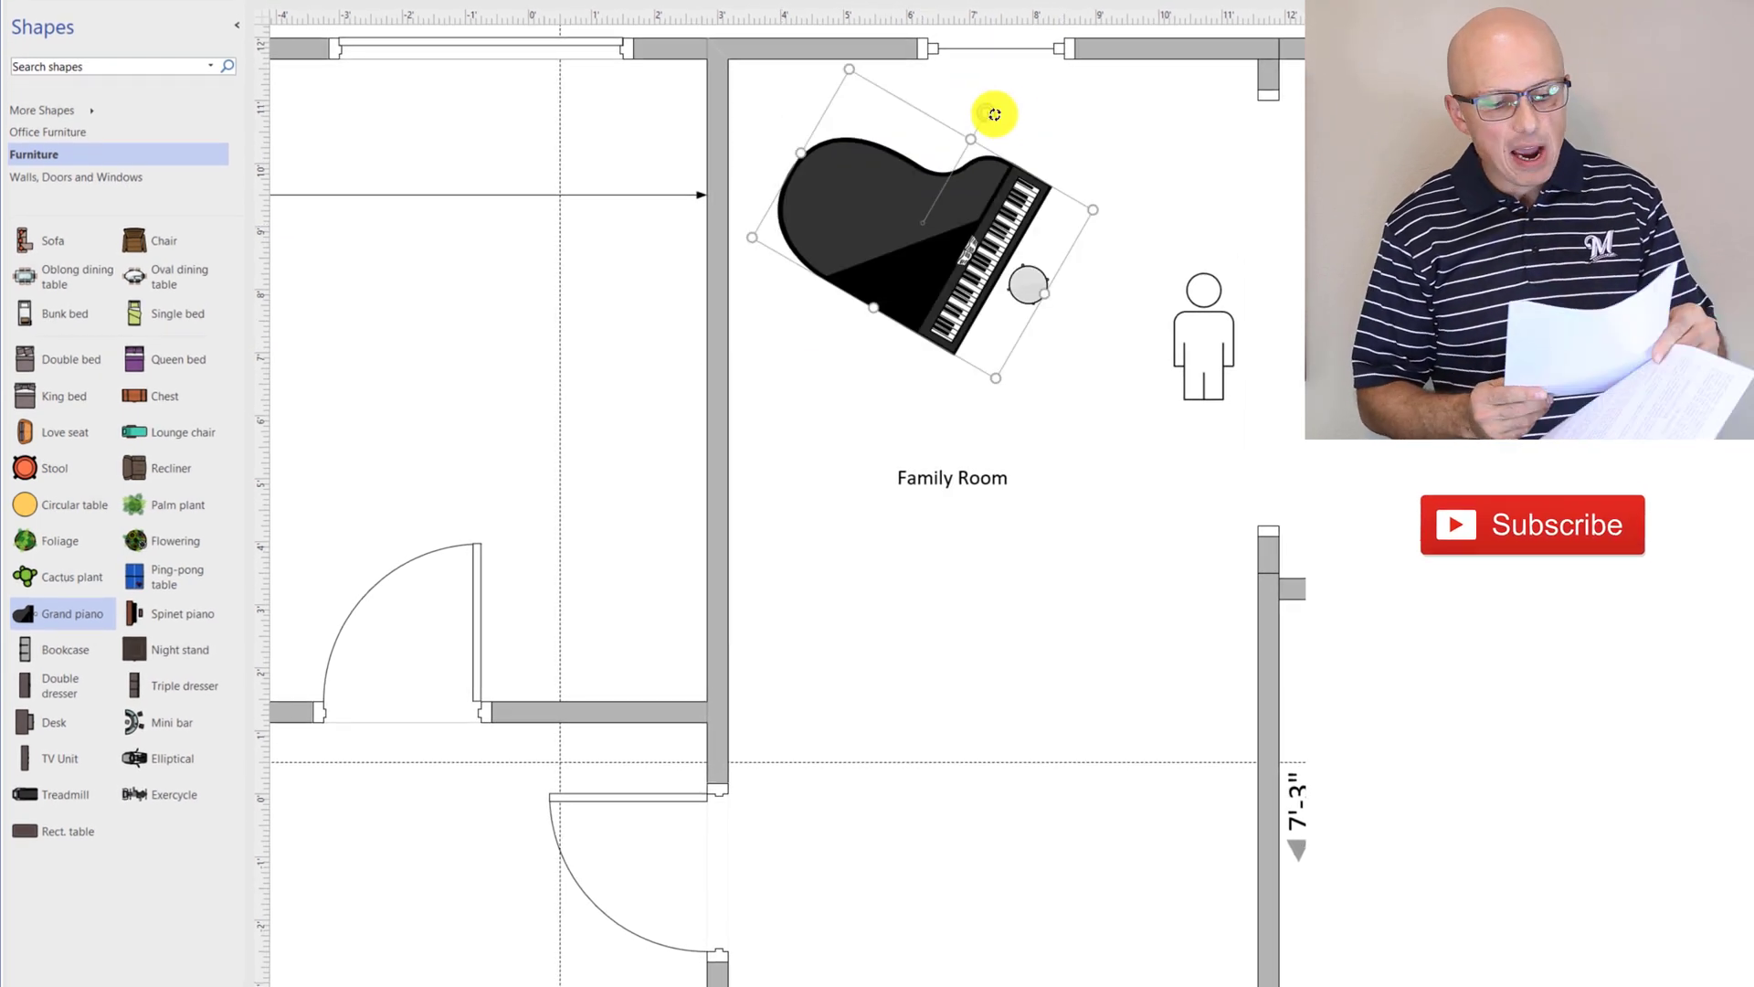
drag(923, 240, 903, 205)
click(978, 290)
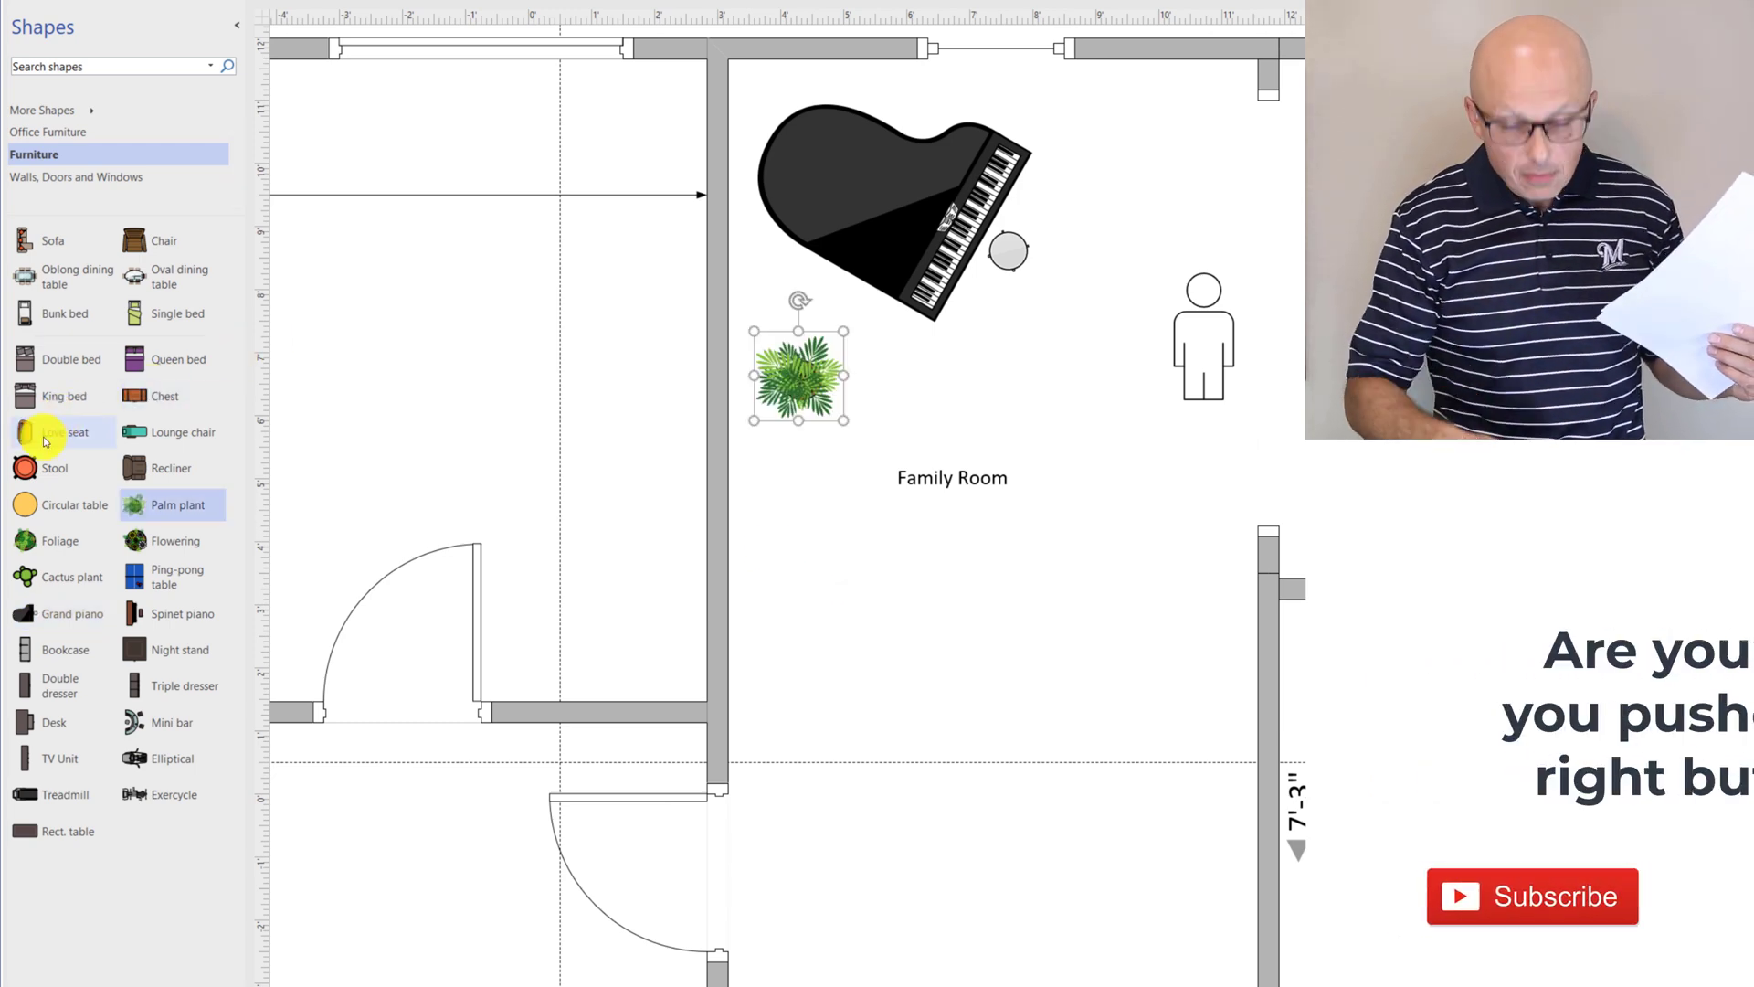
Step: Place a love seat along the family room's left wall below the palm plant and shrink it
drag(31, 434, 841, 637)
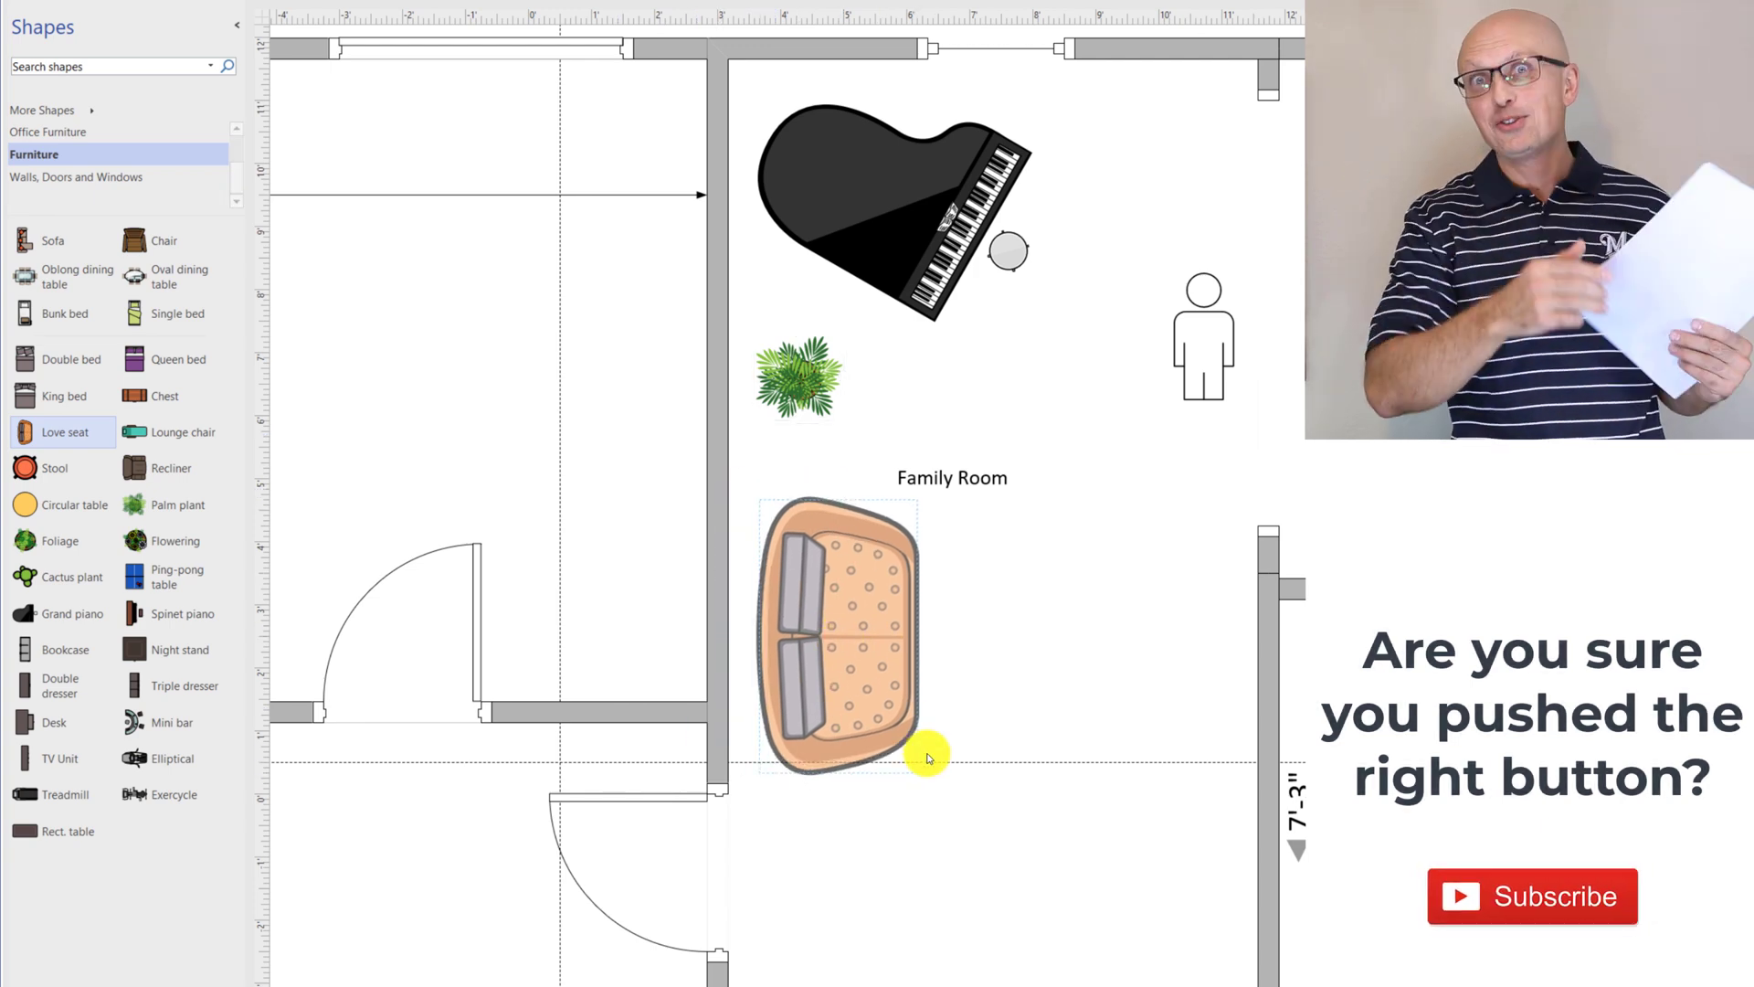
drag(921, 772, 811, 701)
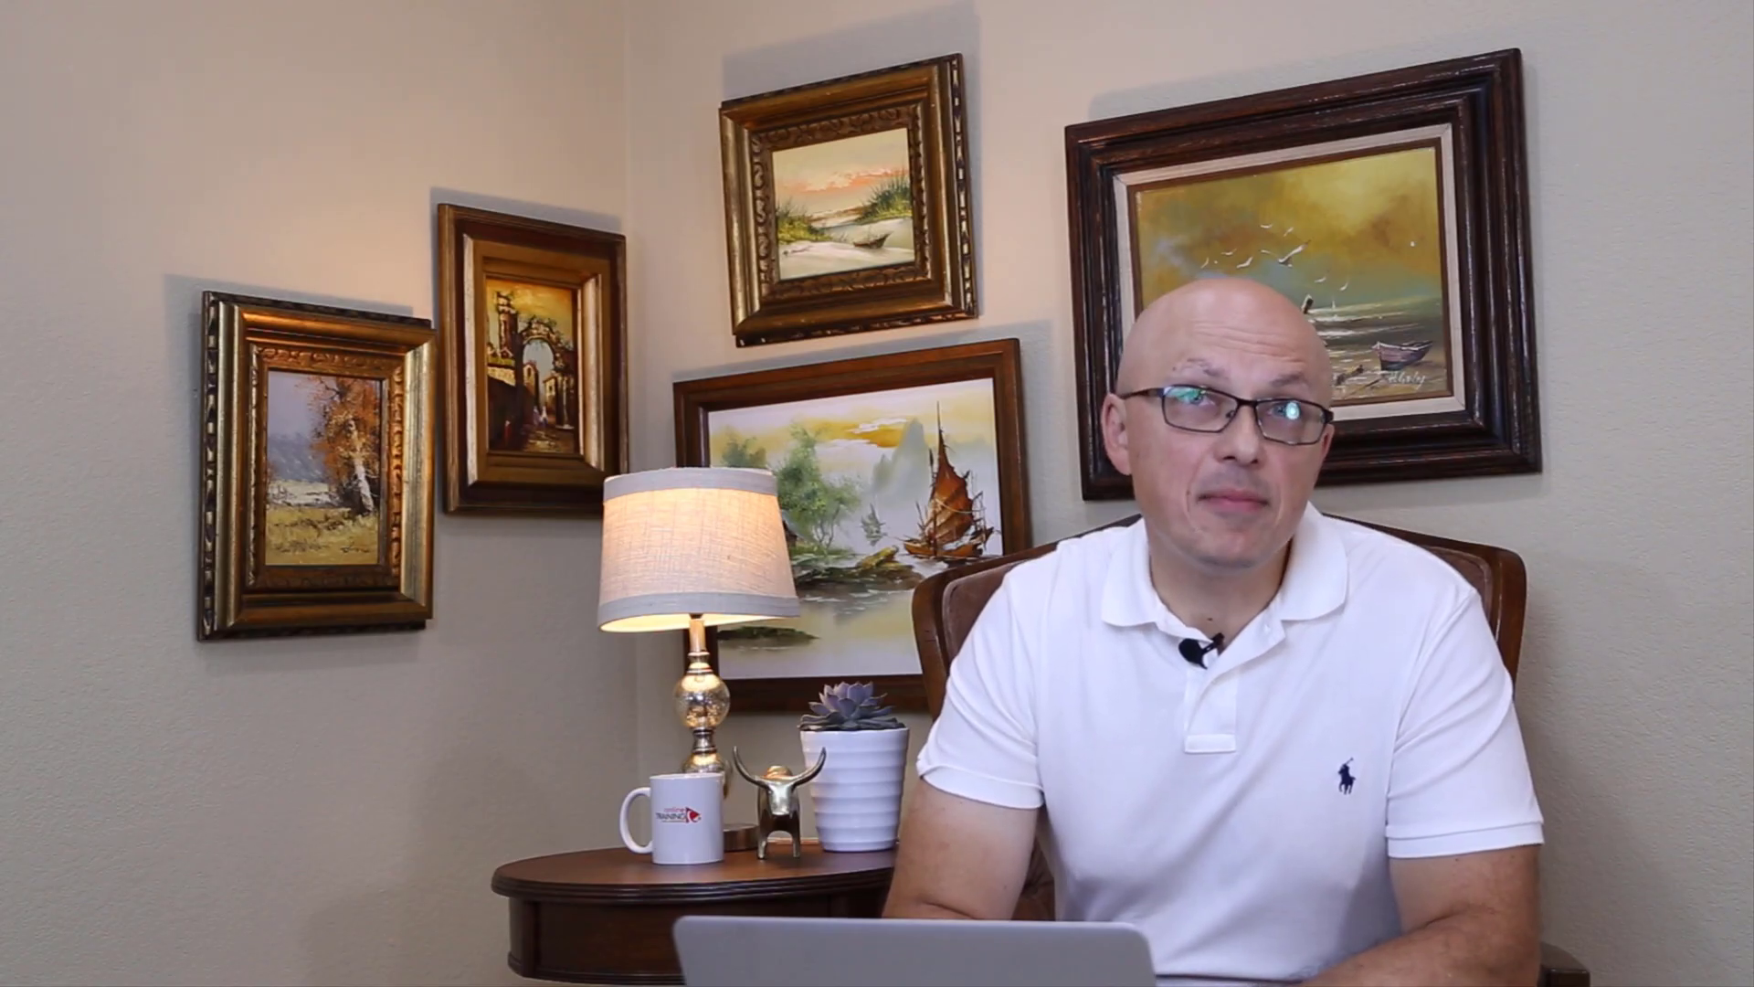